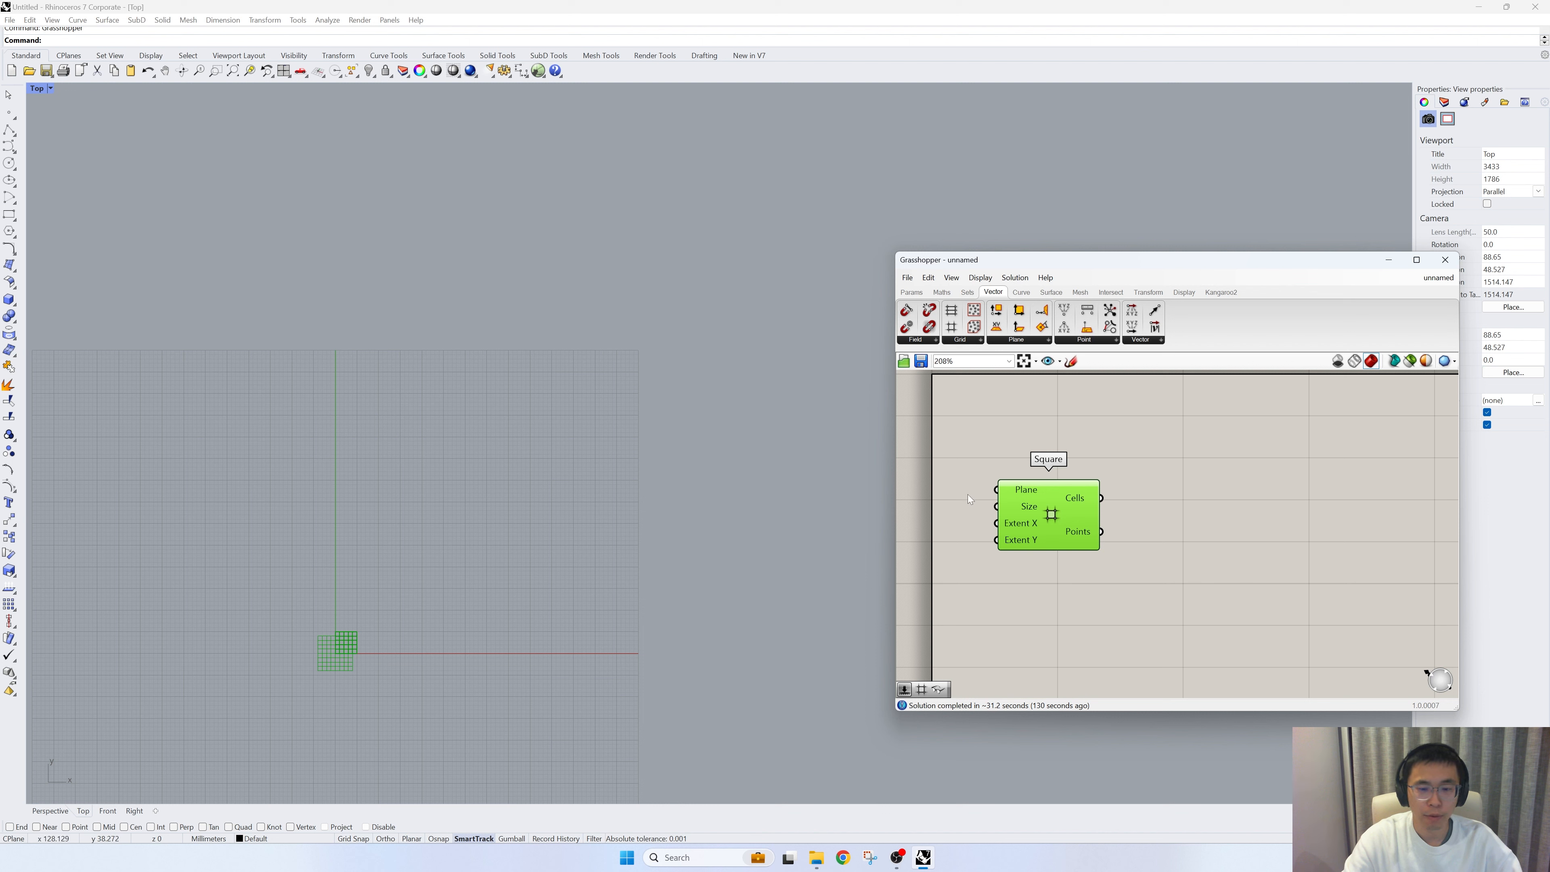
# Add a number slider with the value 100 and connect it to the Square grid's Size input
pyautogui.moveTo(977, 509); pyautogui.dragTo(1052, 546, button='right')
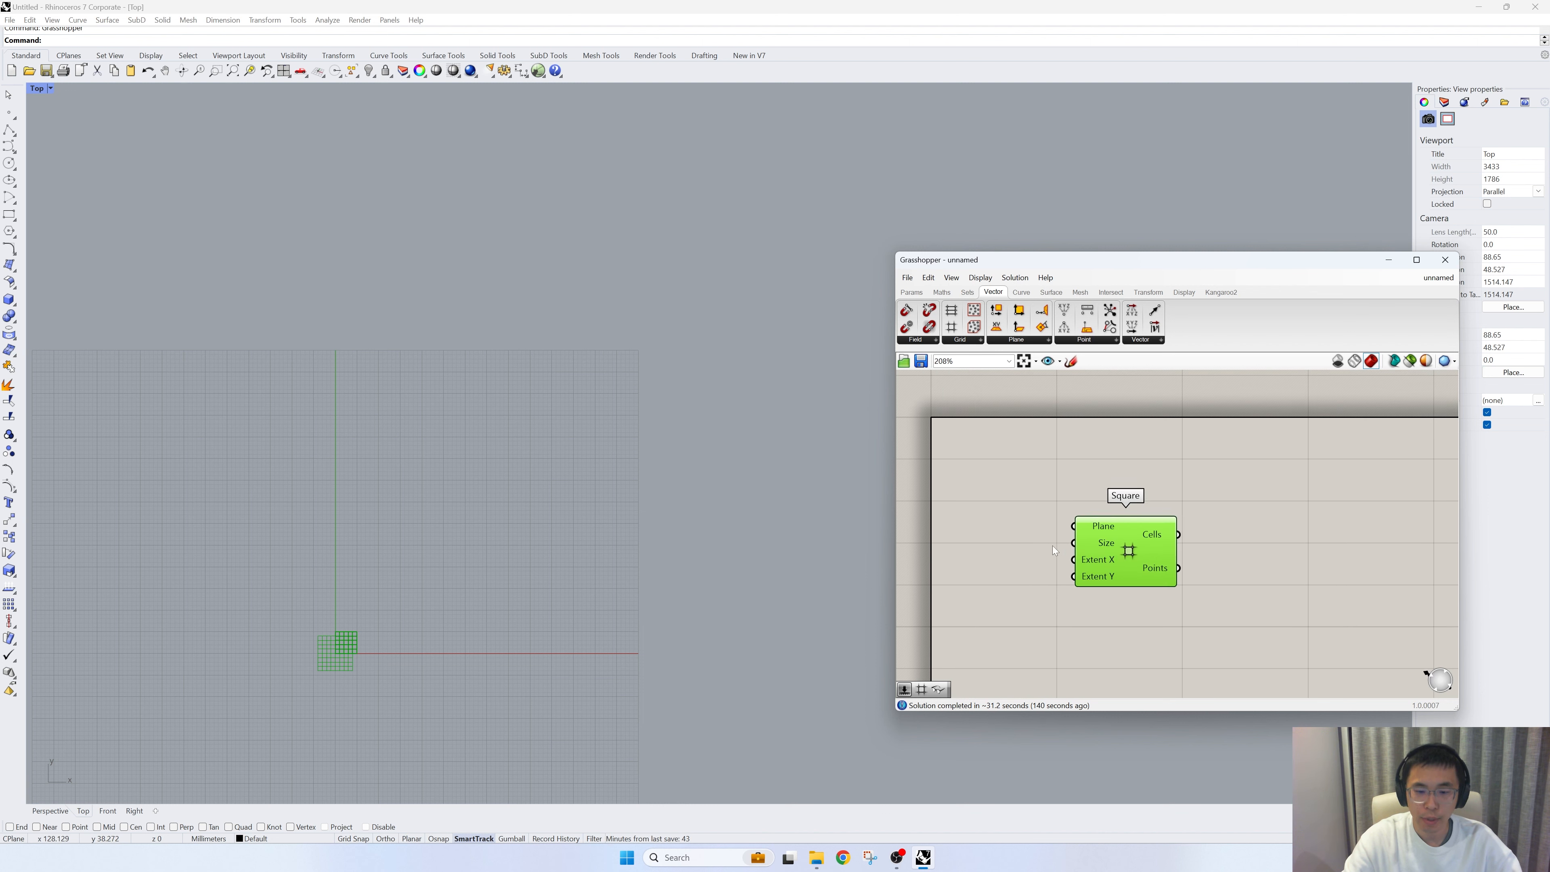
pyautogui.doubleClick(1052, 545)
pyautogui.write('100')
pyautogui.press('Return')
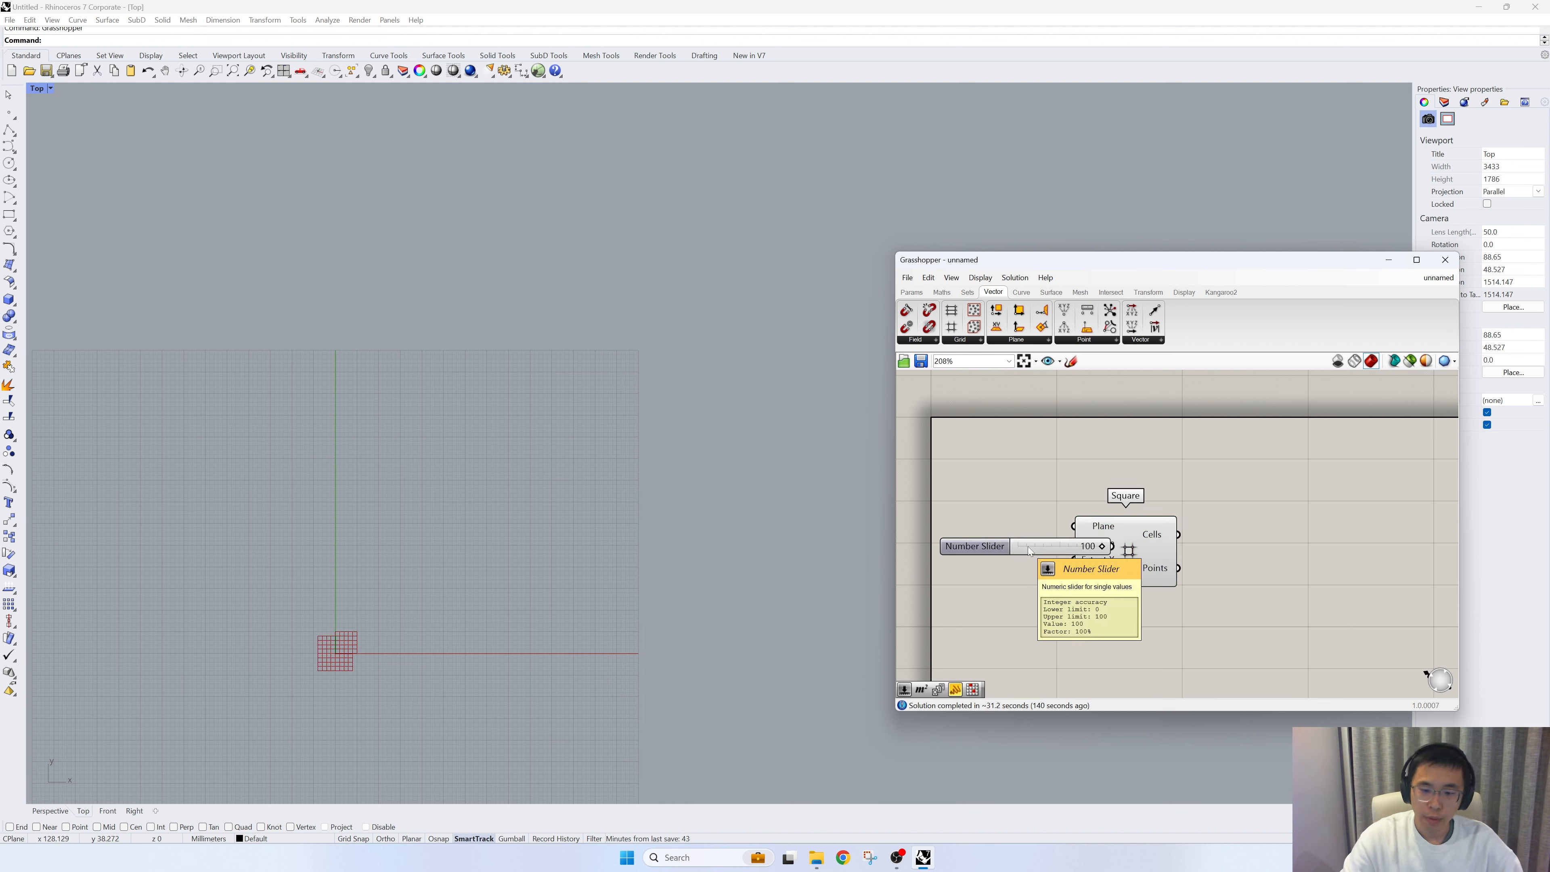
pyautogui.moveTo(1057, 543); pyautogui.dragTo(1073, 543)
pyautogui.moveTo(1046, 565); pyautogui.dragTo(1079, 569, button='right')
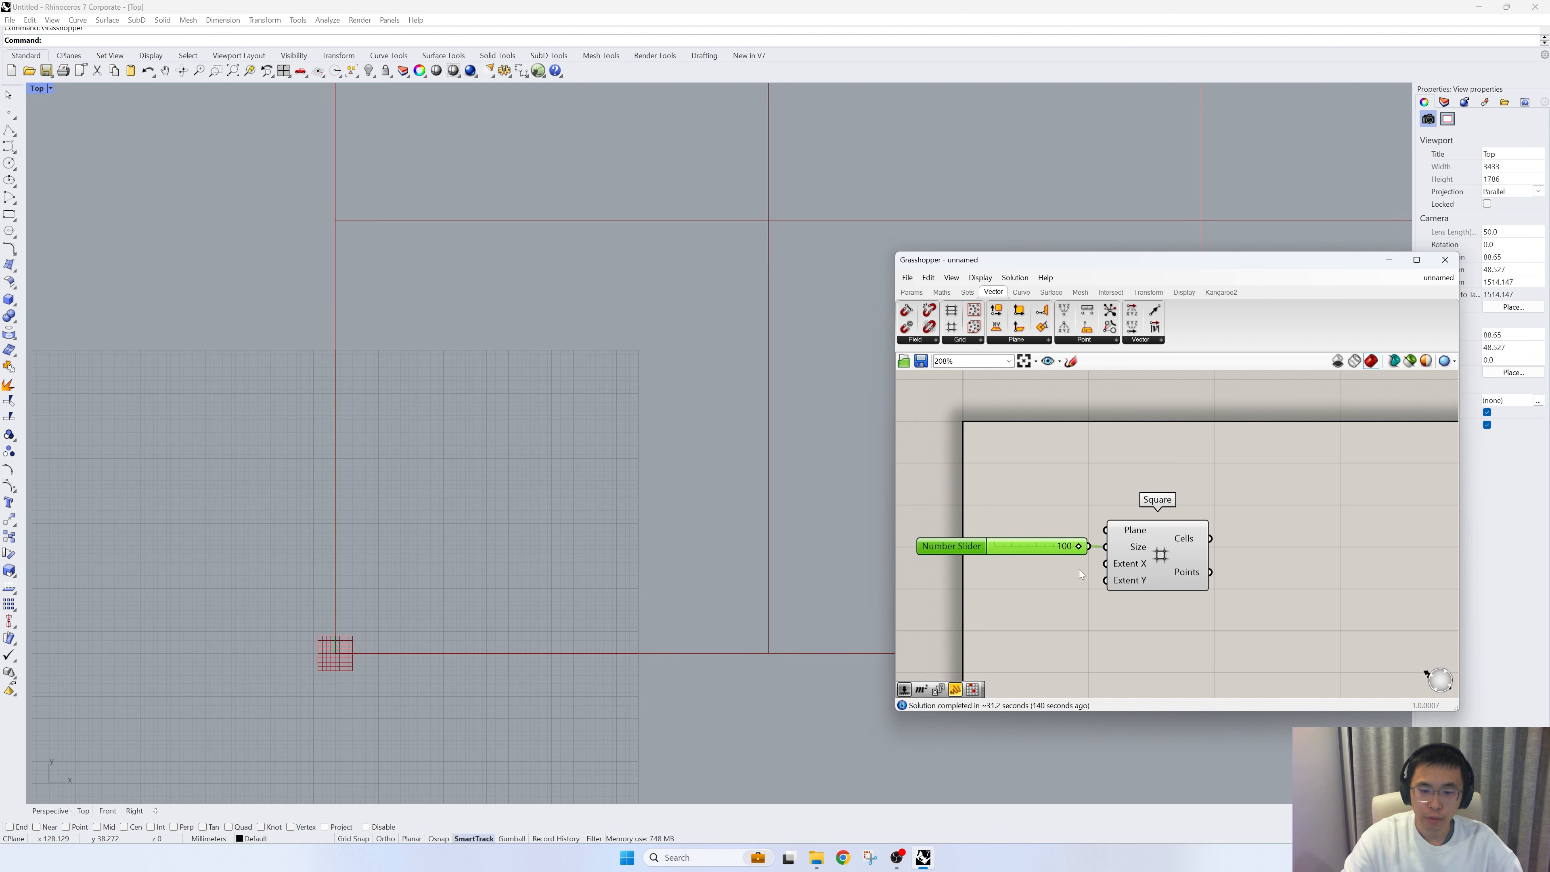
# Add a second number slider with the value 100 and connect it to the Square grid's Extent X input
pyautogui.doubleClick(1079, 569)
pyautogui.write('100')
pyautogui.press('Return')
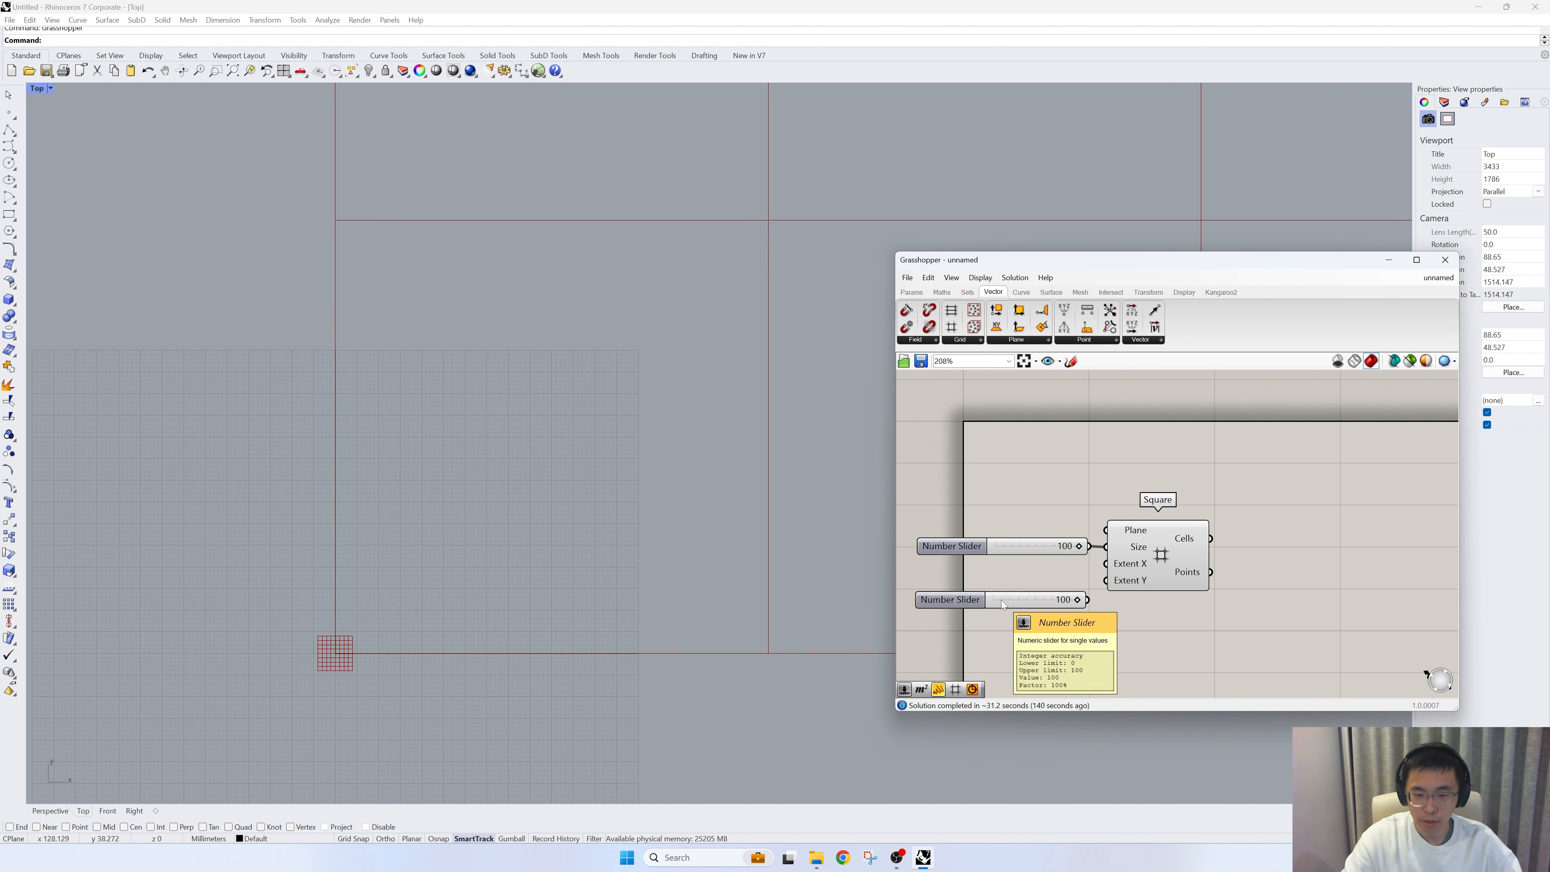
pyautogui.moveTo(1004, 595); pyautogui.dragTo(1006, 563)
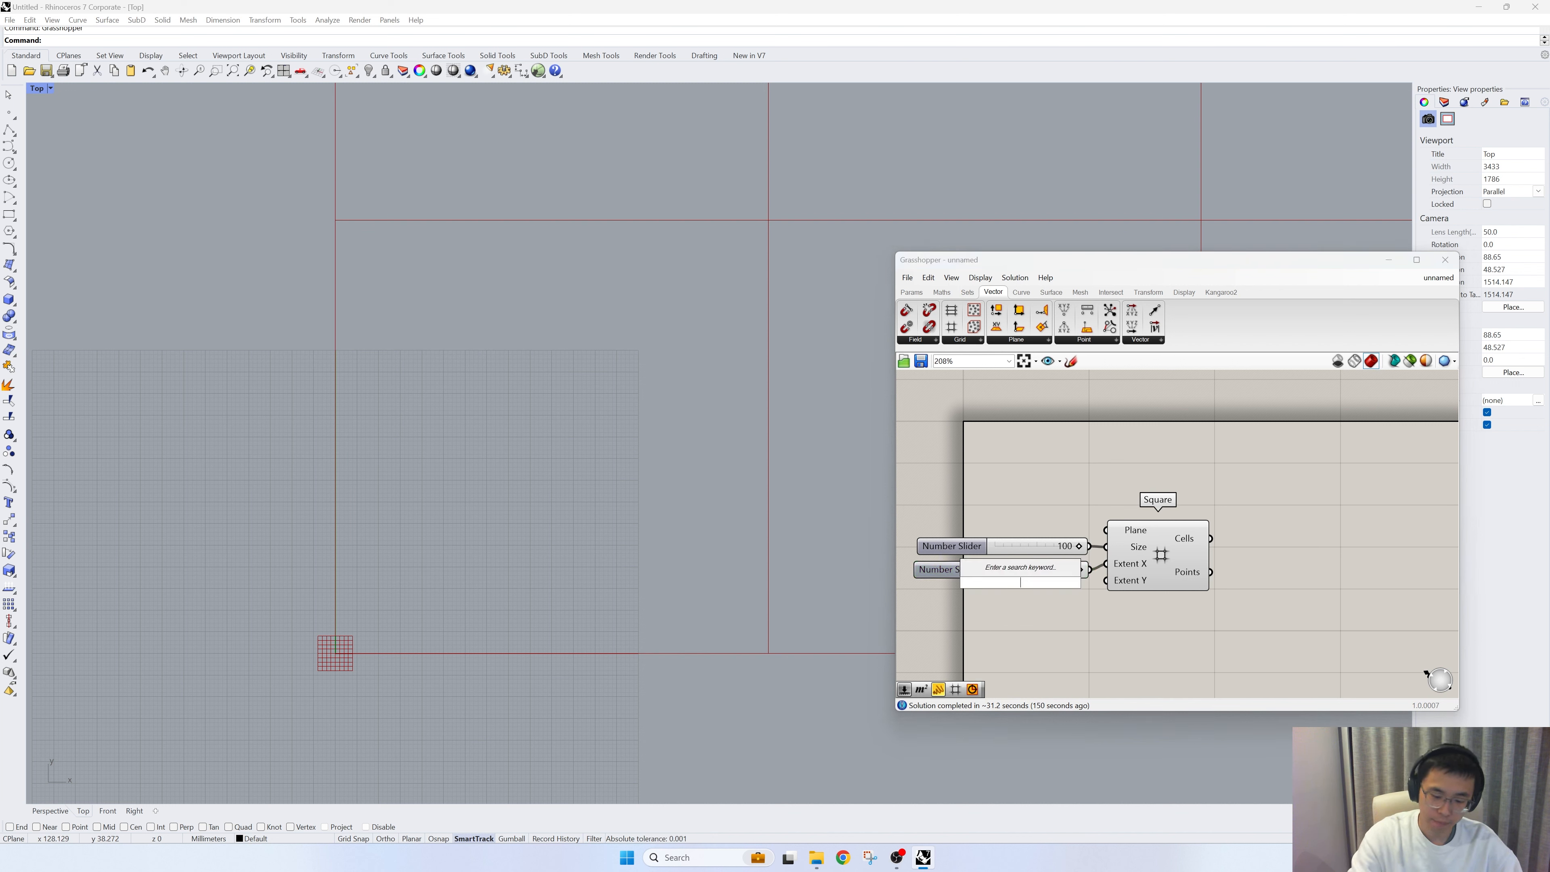
# Add a number slider with the value 50 and connect it to the Square grid's Extent Y input
pyautogui.doubleClick(1021, 582)
pyautogui.write('50')
pyautogui.press('Return')
pyautogui.moveTo(1021, 582); pyautogui.dragTo(1109, 582)
pyautogui.scroll(-20, 350, 555)
pyautogui.scroll(-10, 340, 576)
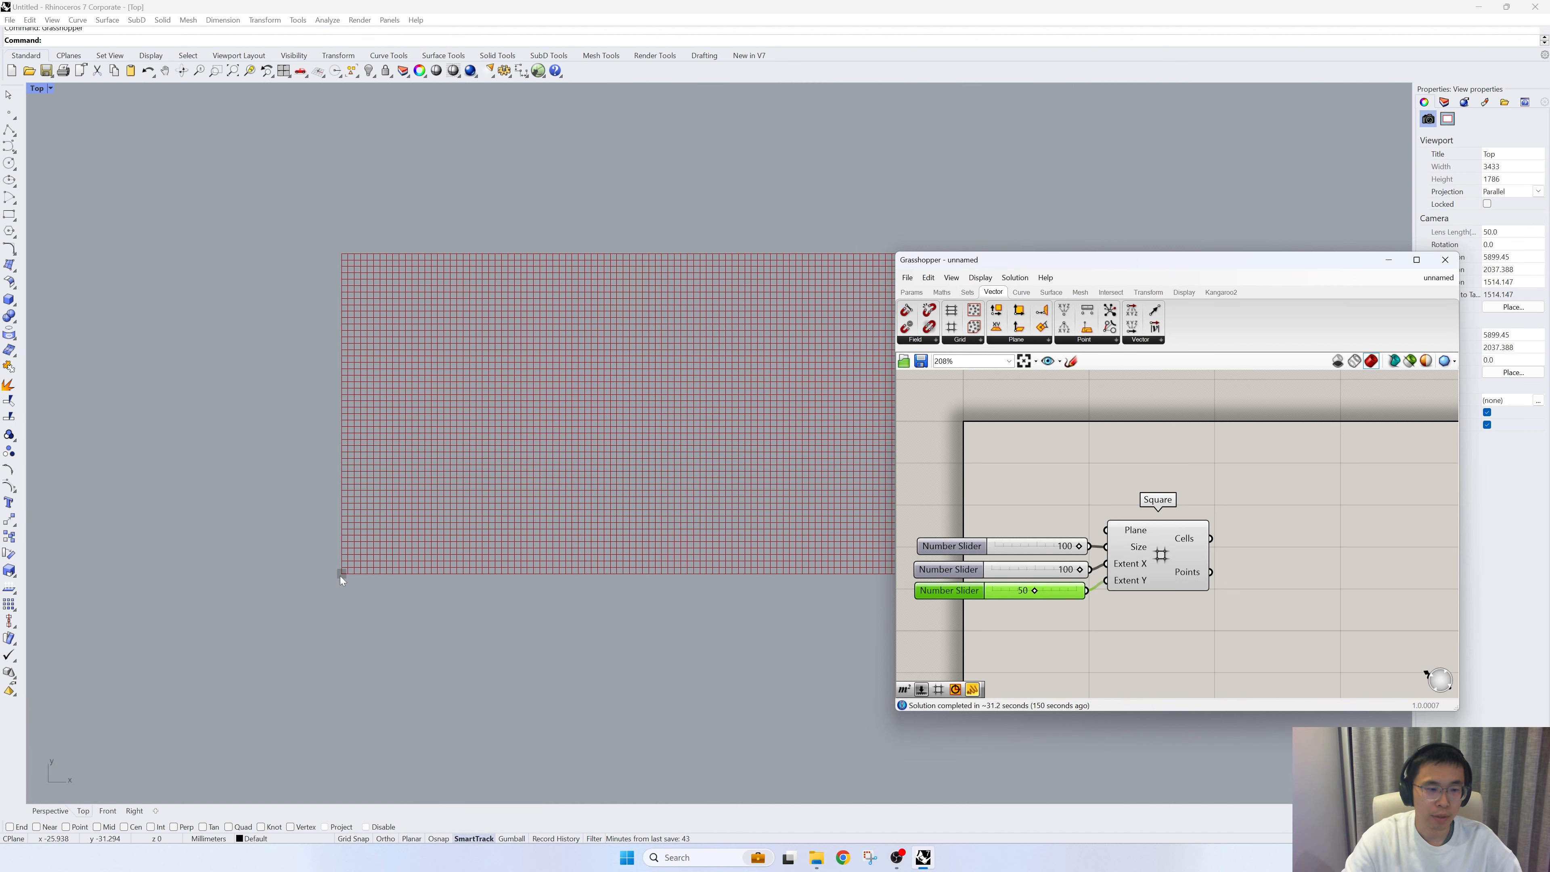
pyautogui.scroll(2, 610, 491)
pyautogui.scroll(2, 599, 488)
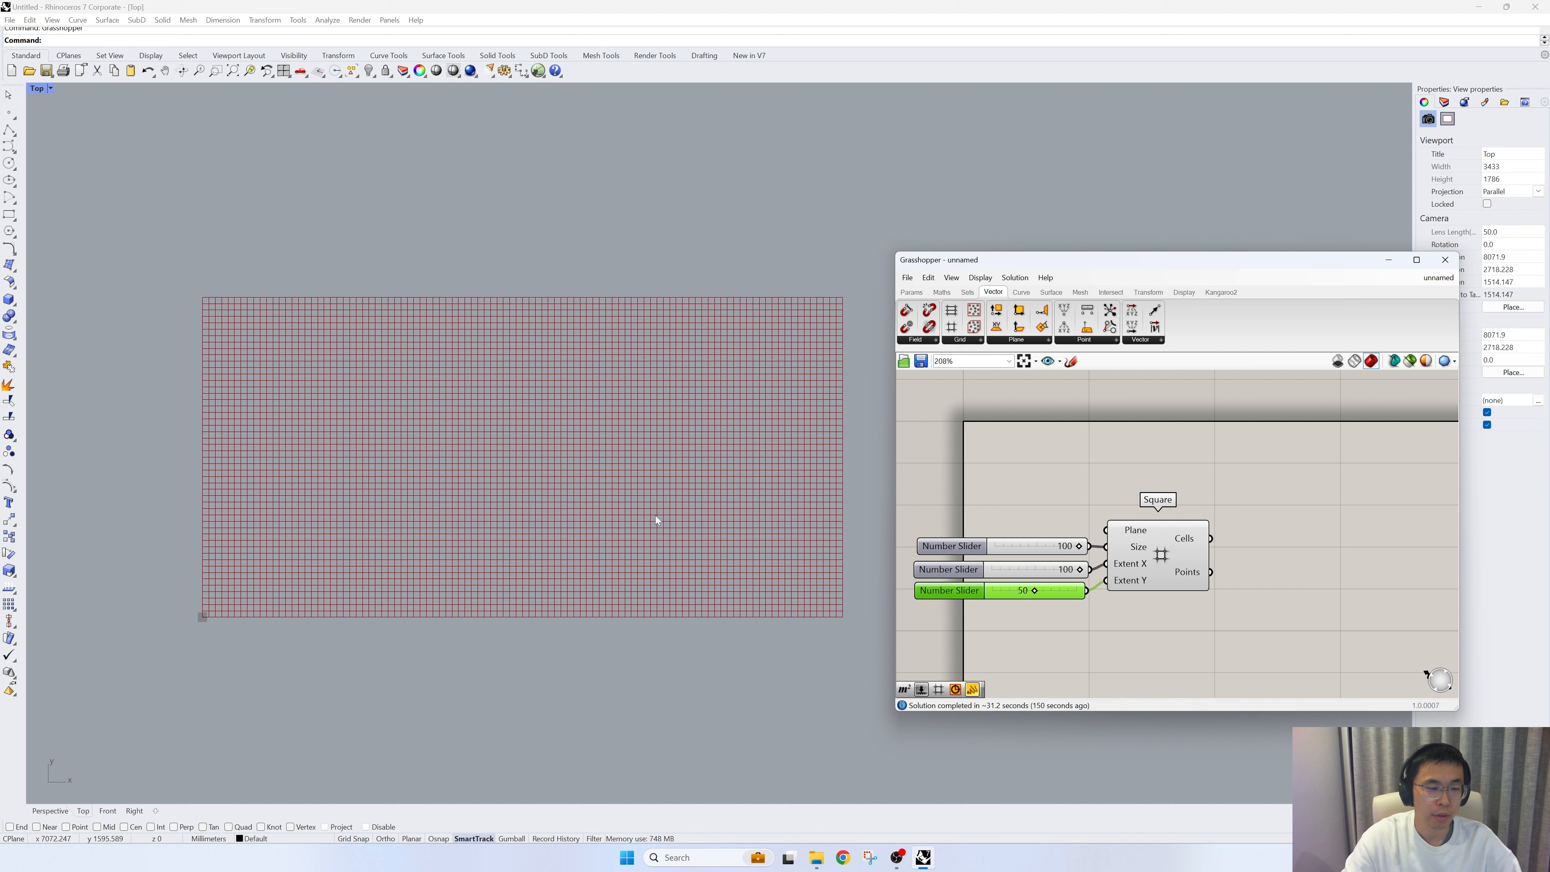
pyautogui.moveTo(1098, 635); pyautogui.dragTo(1009, 539)
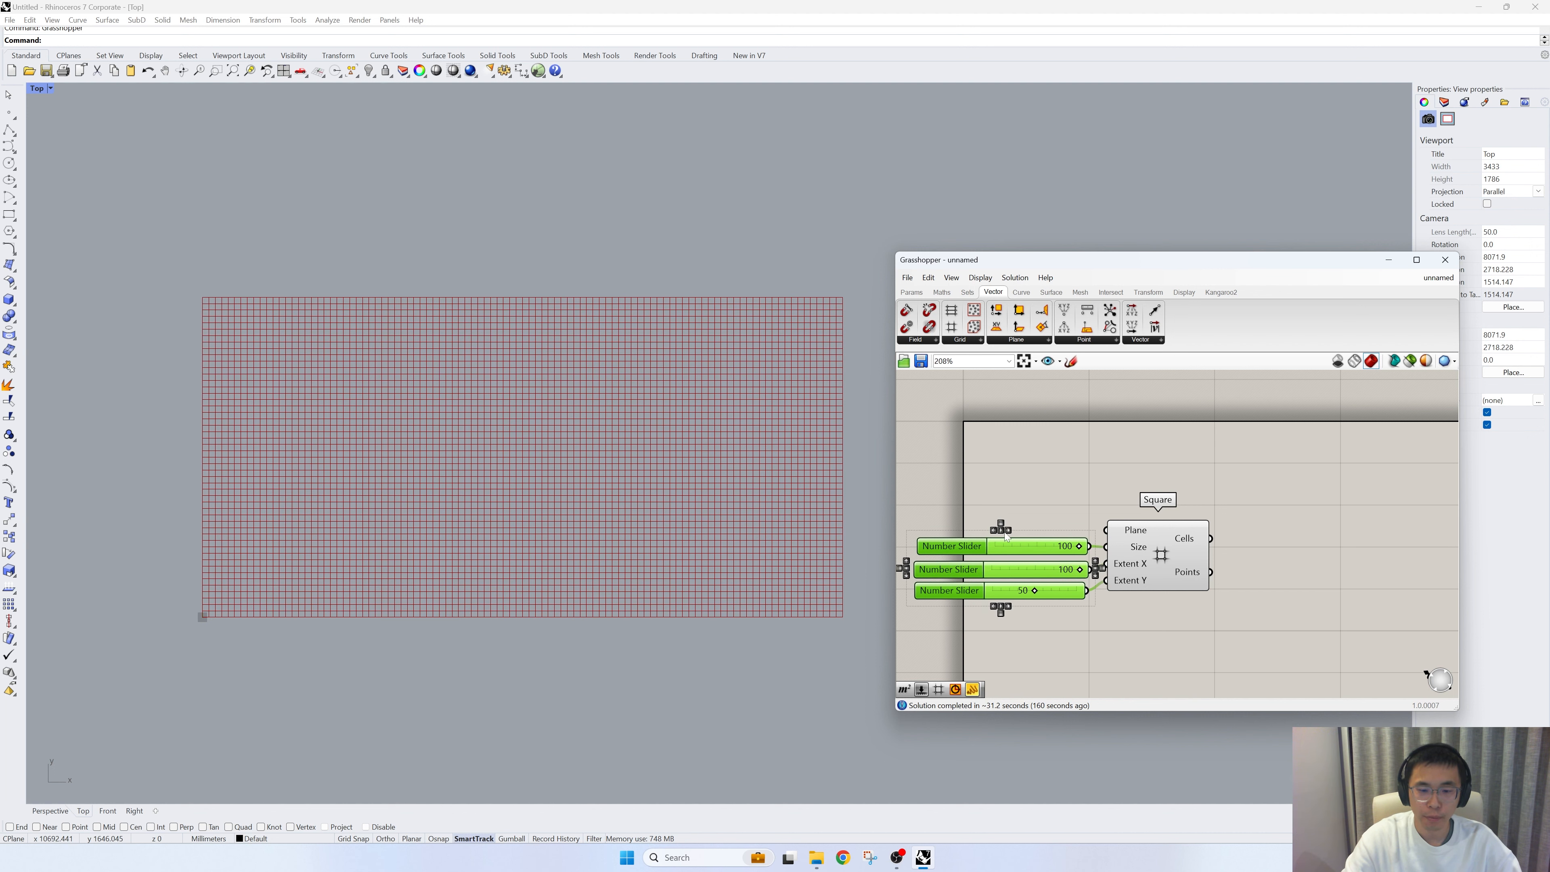
pyautogui.click(993, 528)
# Add an Area component and connect the Square grid's Cells output to its Geometry input
pyautogui.moveTo(1300, 571); pyautogui.dragTo(1168, 528, button='right')
pyautogui.click(1169, 527)
pyautogui.doubleClick(1169, 526)
pyautogui.write('area')
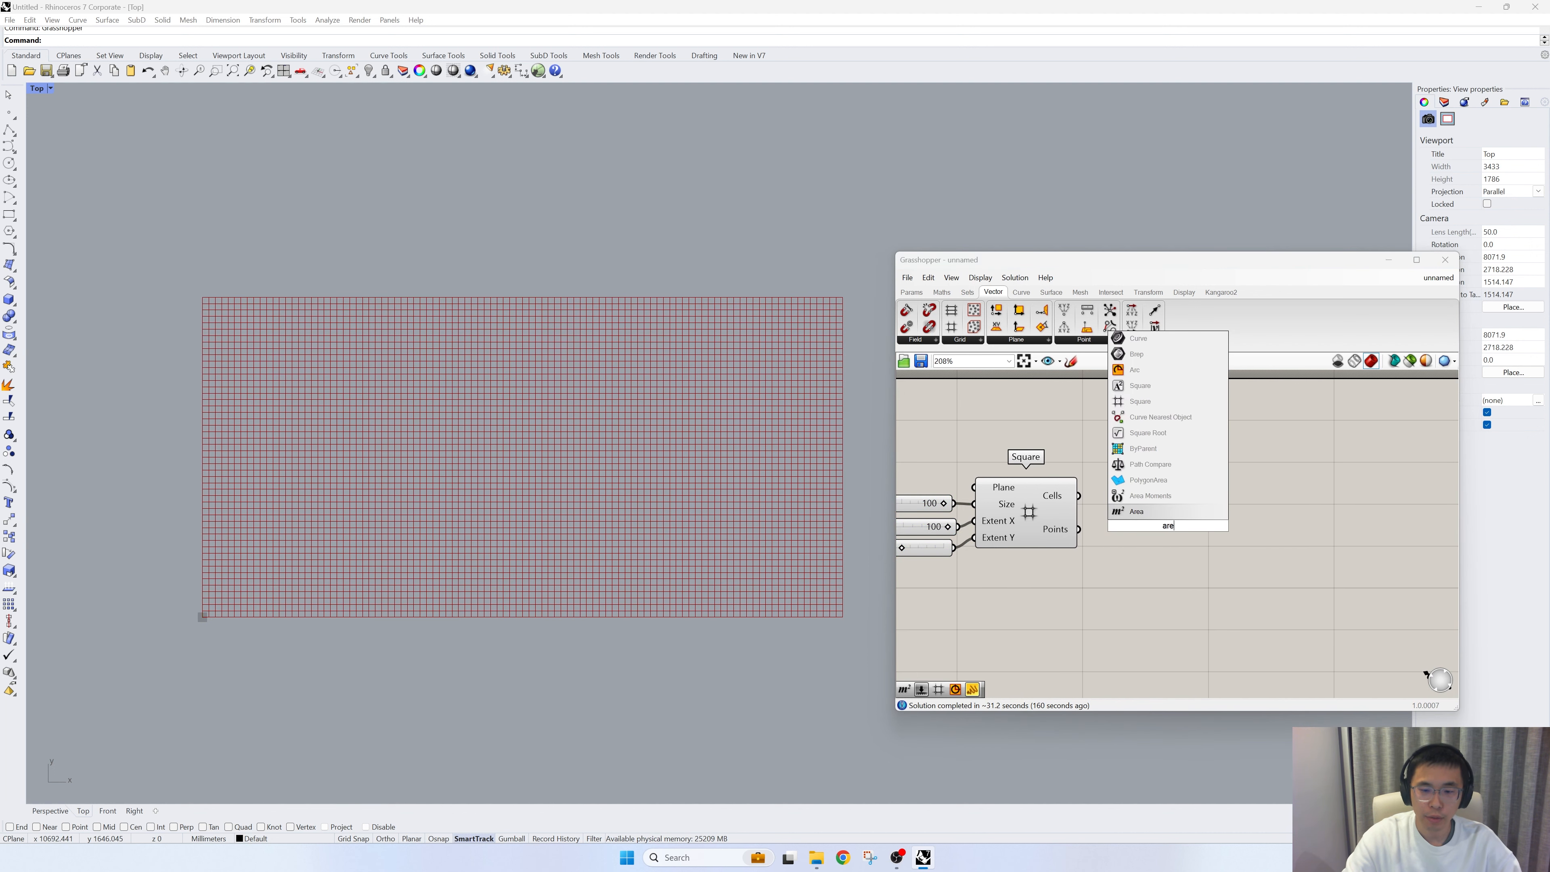
pyautogui.press('Return')
pyautogui.moveTo(1080, 496); pyautogui.dragTo(1140, 495)
# Turn off the viewport preview of the Square grid component
pyautogui.moveTo(1107, 547); pyautogui.dragTo(1179, 546, button='right')
pyautogui.moveTo(1176, 567); pyautogui.dragTo(938, 438)
pyautogui.rightClick(967, 404)
pyautogui.click(990, 419)
pyautogui.click(963, 409)
pyautogui.scroll(8, 799, 302)
pyautogui.moveTo(1174, 486); pyautogui.dragTo(1017, 498, button='right')
pyautogui.click(1101, 510)
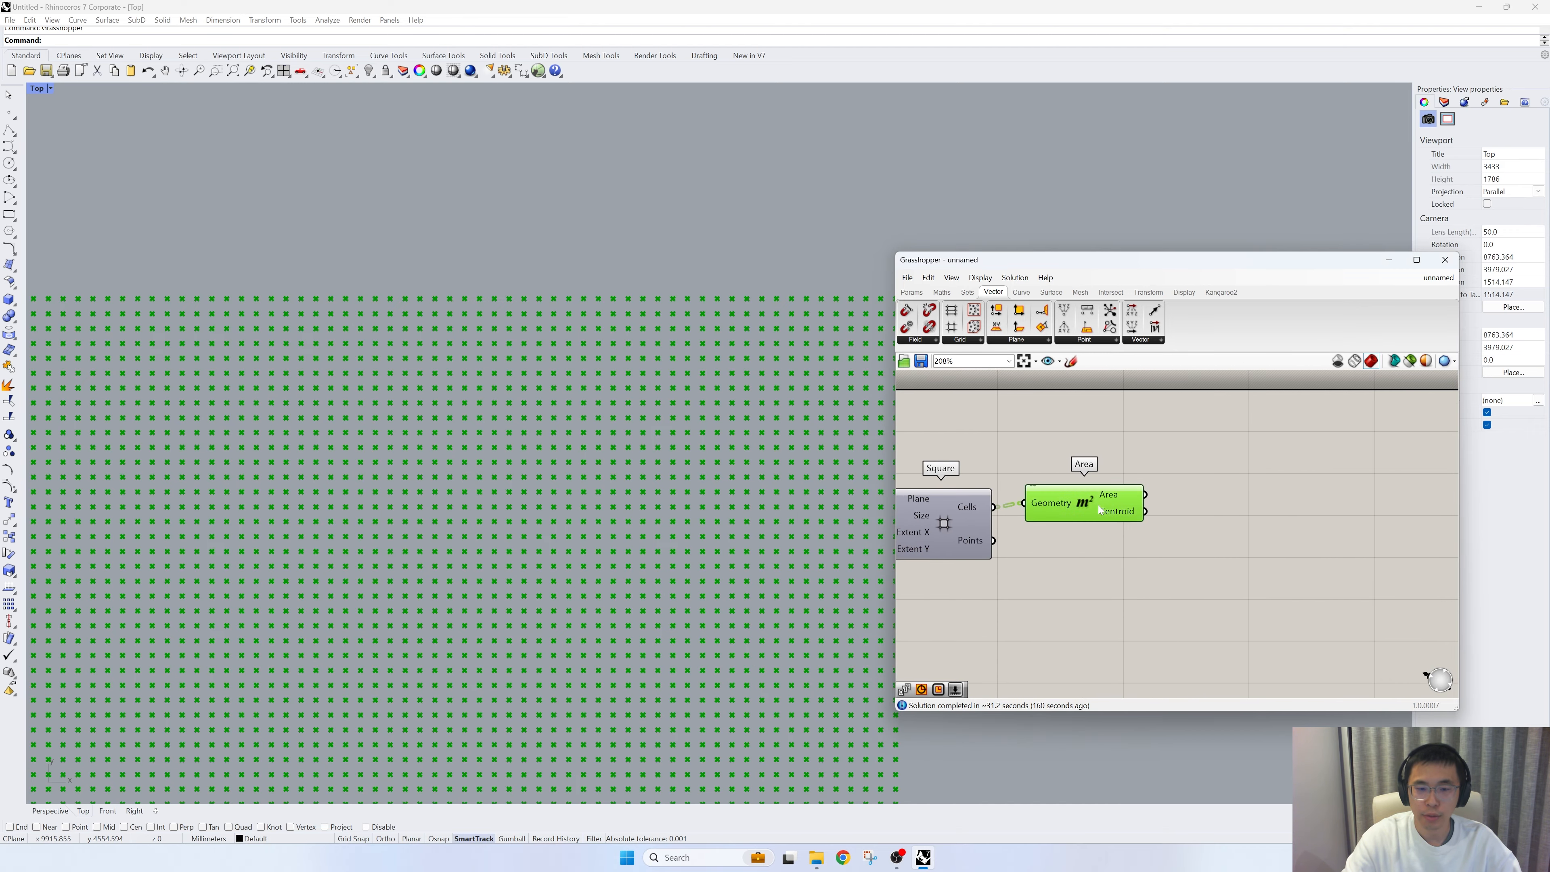
# Add a Circle component and connect the Area component's Centroid output to its Plane input
pyautogui.doubleClick(1217, 520)
pyautogui.write('a')
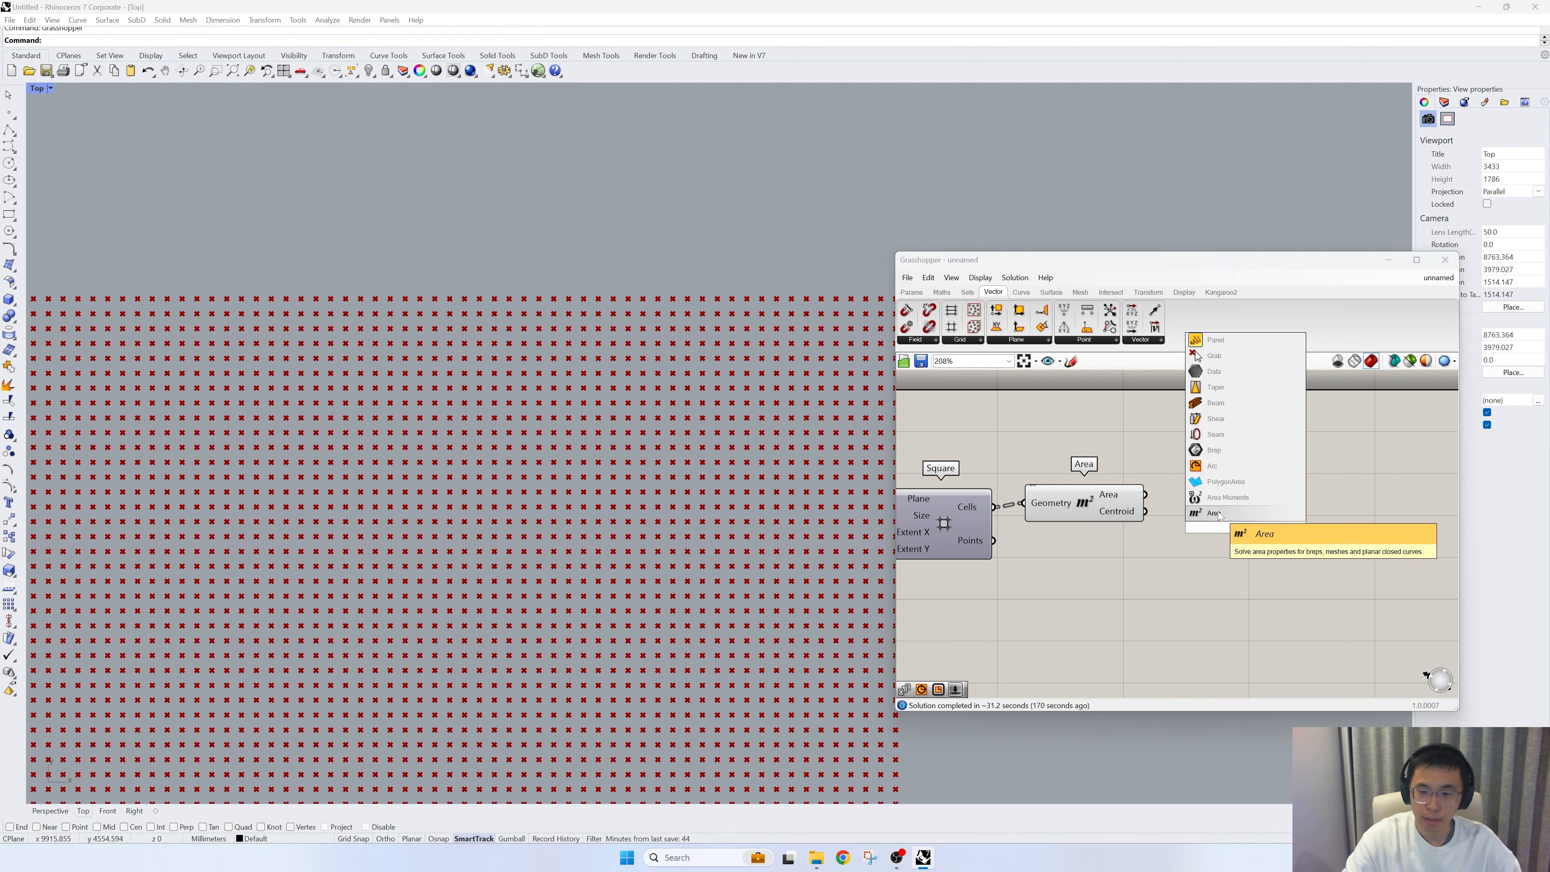
pyautogui.write('re')
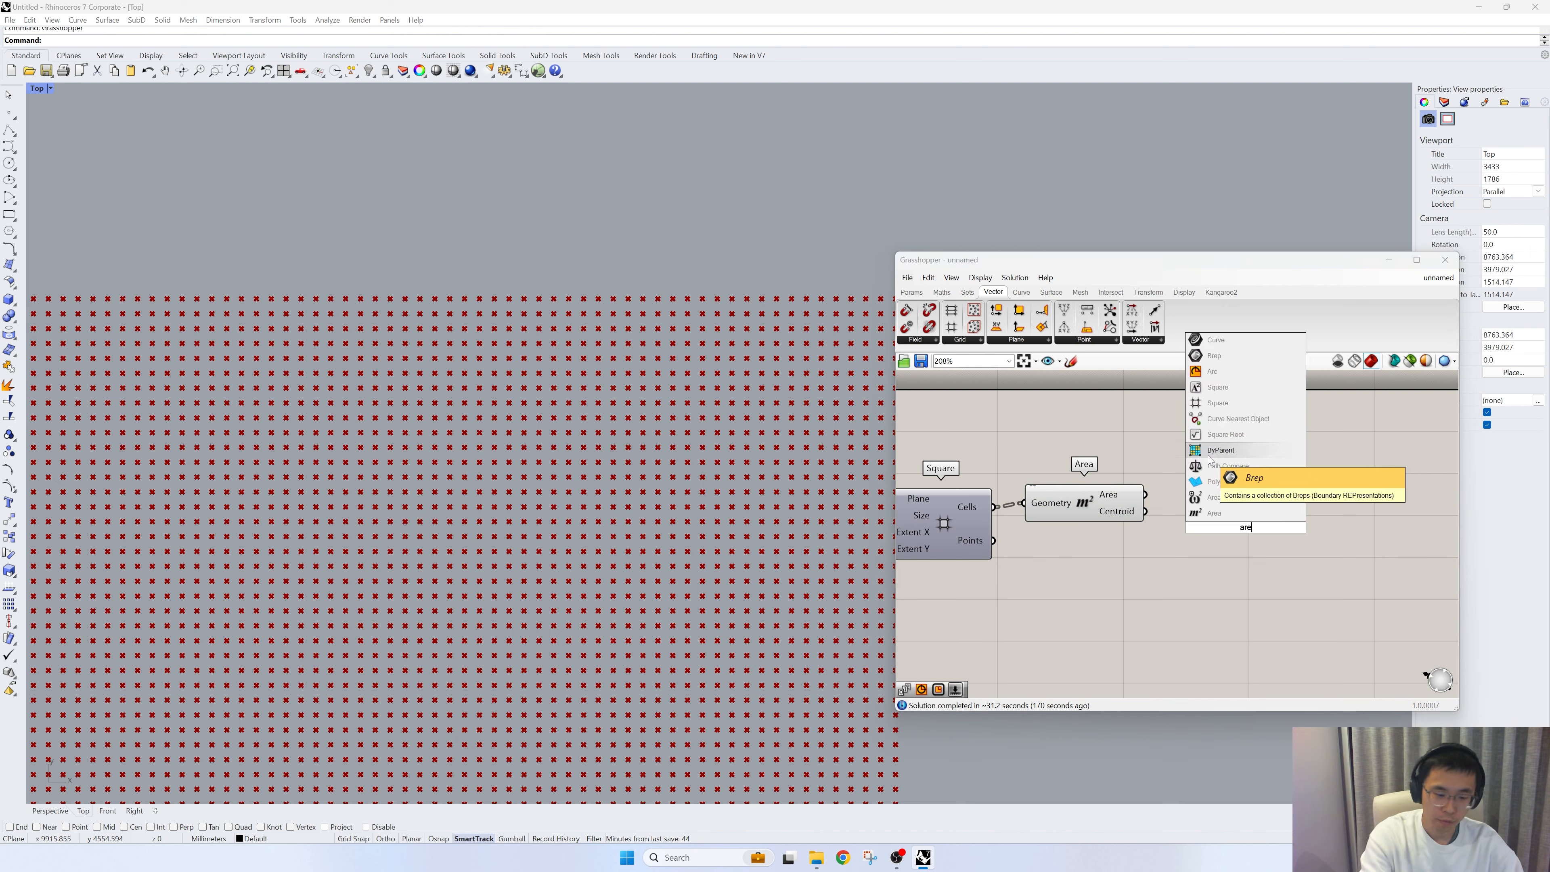
pyautogui.press('BackSpace')
pyautogui.press('BackSpace')
pyautogui.press('BackSpace')
pyautogui.write('circle')
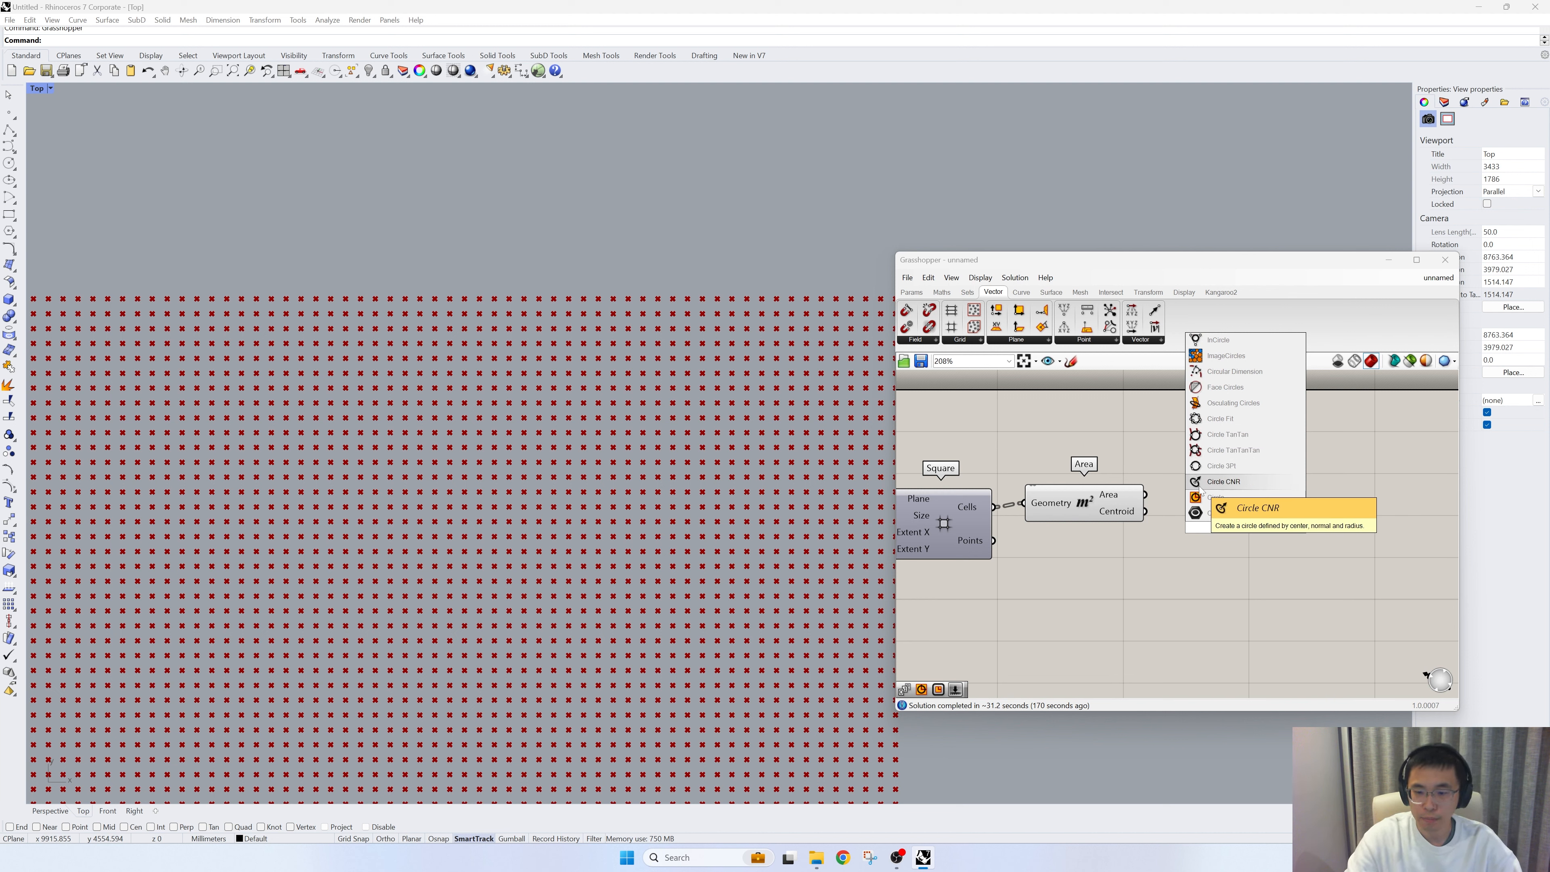
pyautogui.click(1200, 496)
pyautogui.moveTo(1152, 519); pyautogui.dragTo(1244, 517)
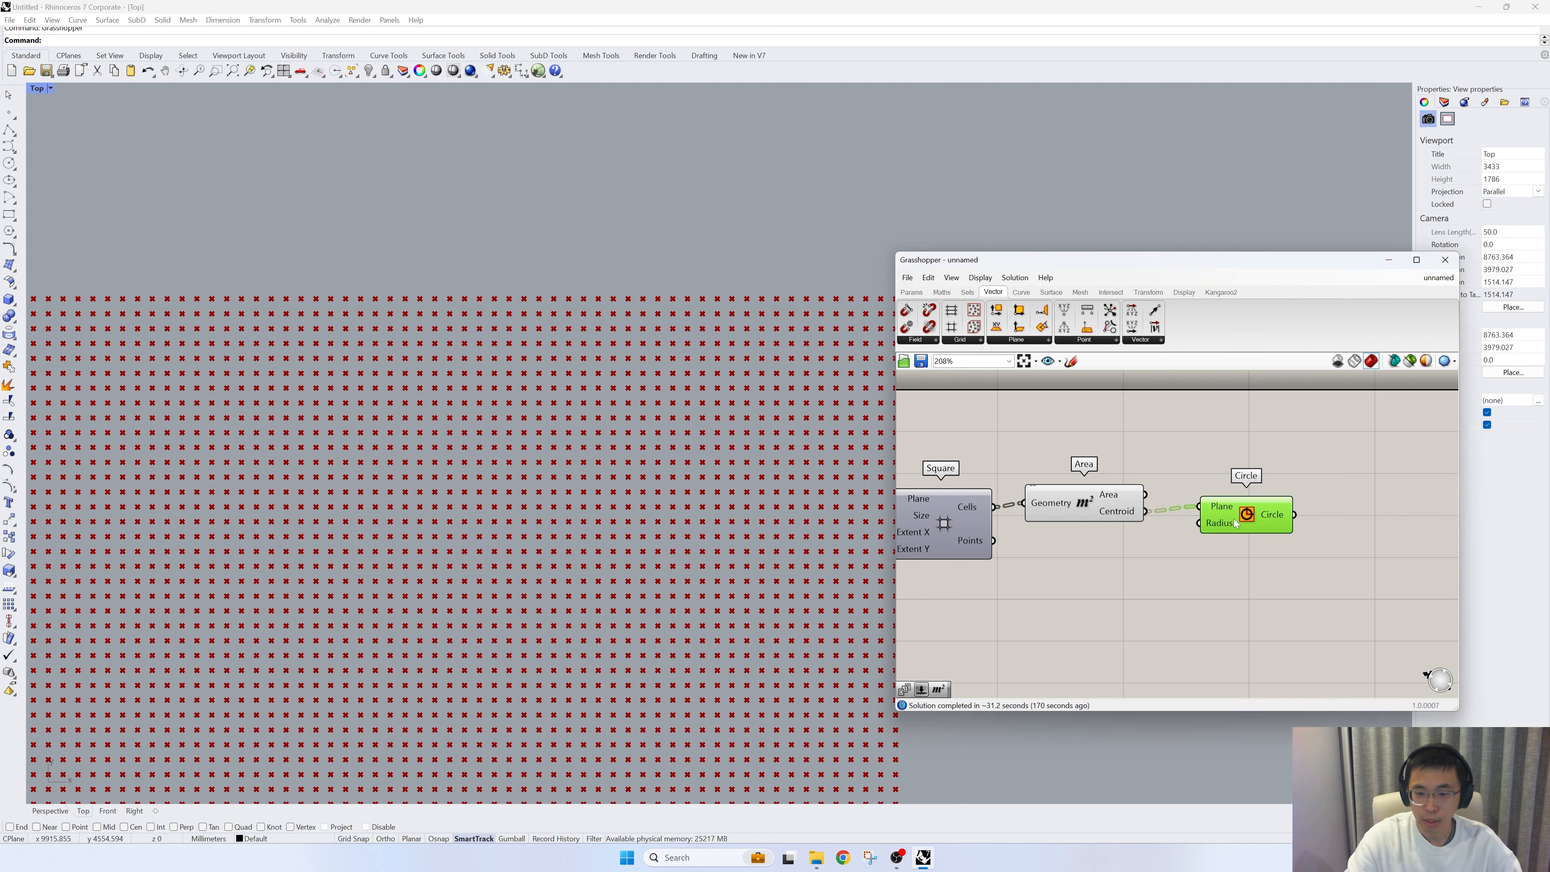
# Add a number slider with the value 35 and connect it to the Circle component's Radius input
pyautogui.doubleClick(1194, 545)
pyautogui.write('35')
pyautogui.press('Return')
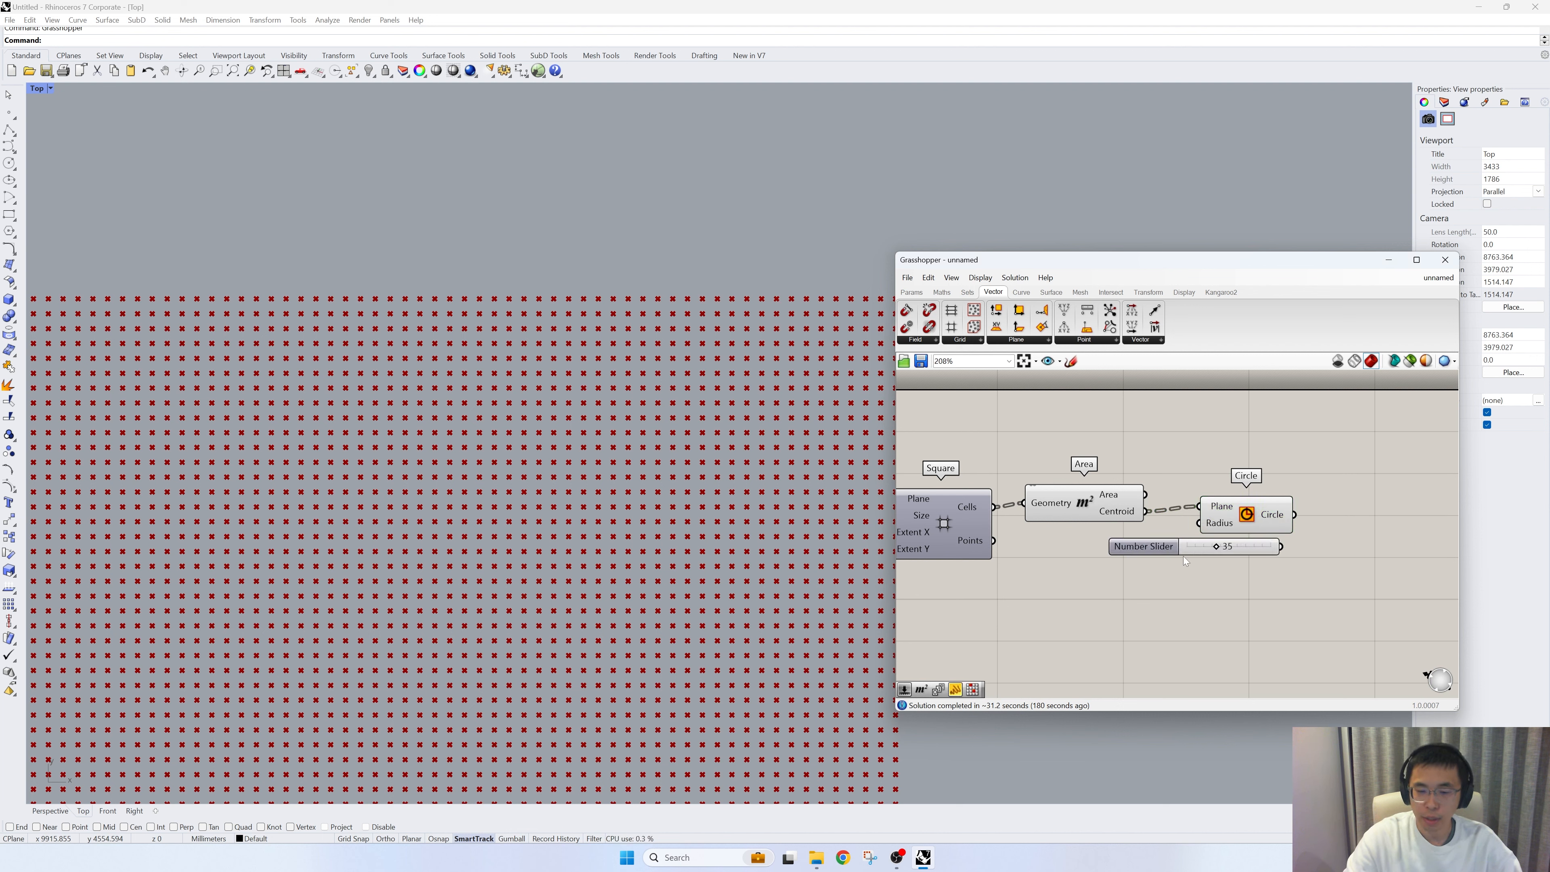
pyautogui.scroll(-2, 1189, 555)
pyautogui.moveTo(1198, 564); pyautogui.dragTo(1190, 533)
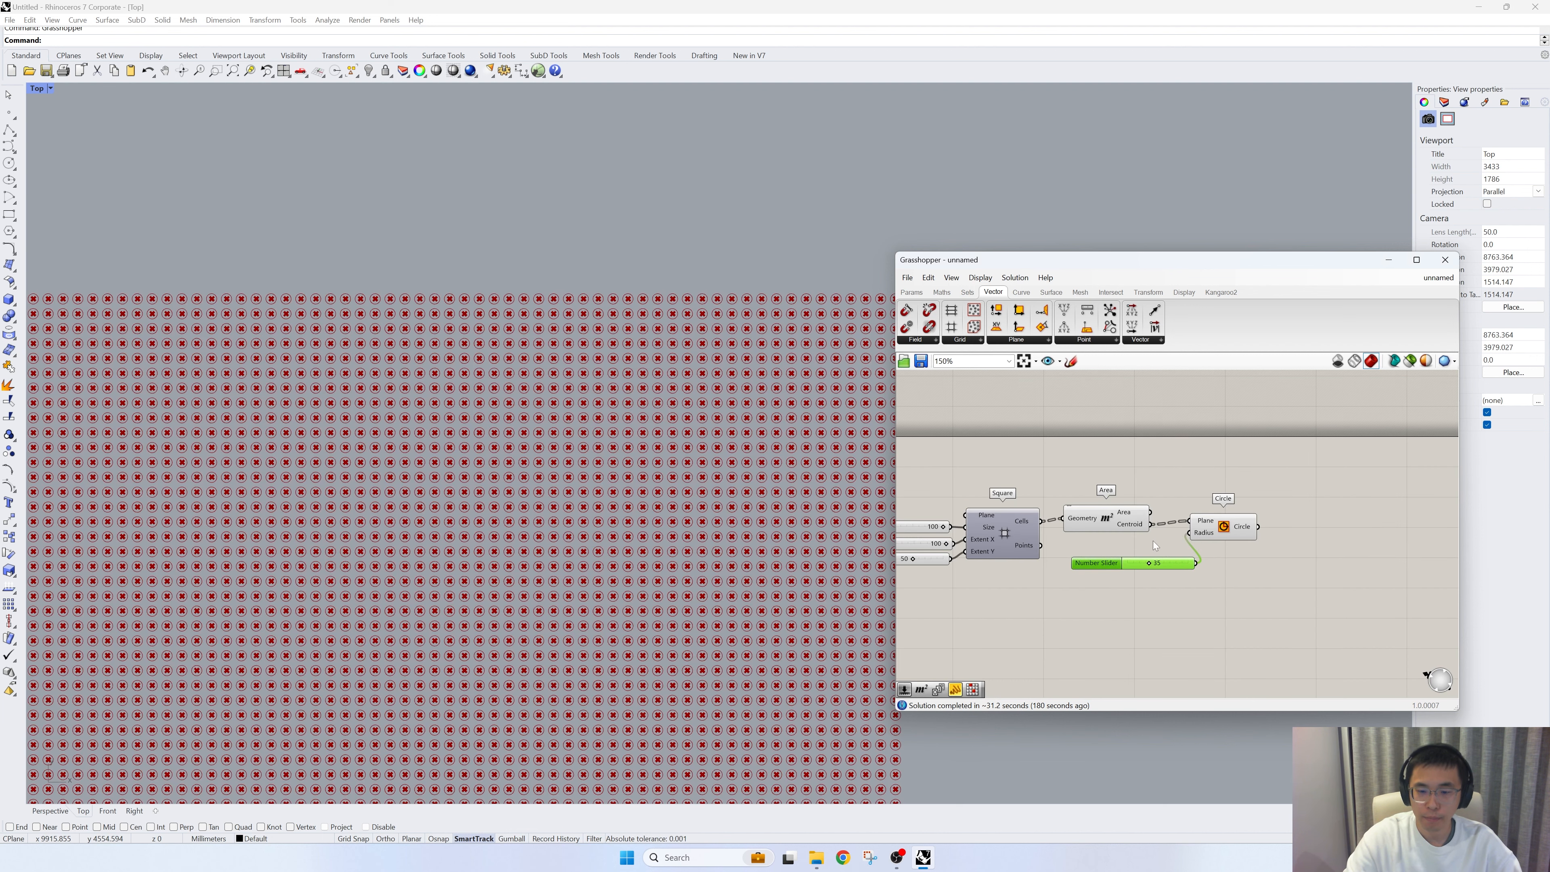
# Turn off the viewport preview of the Area component
pyautogui.middleClick(1108, 444)
pyautogui.click(1140, 463)
pyautogui.middleClick(1103, 450)
pyautogui.scroll(-10, 664, 347)
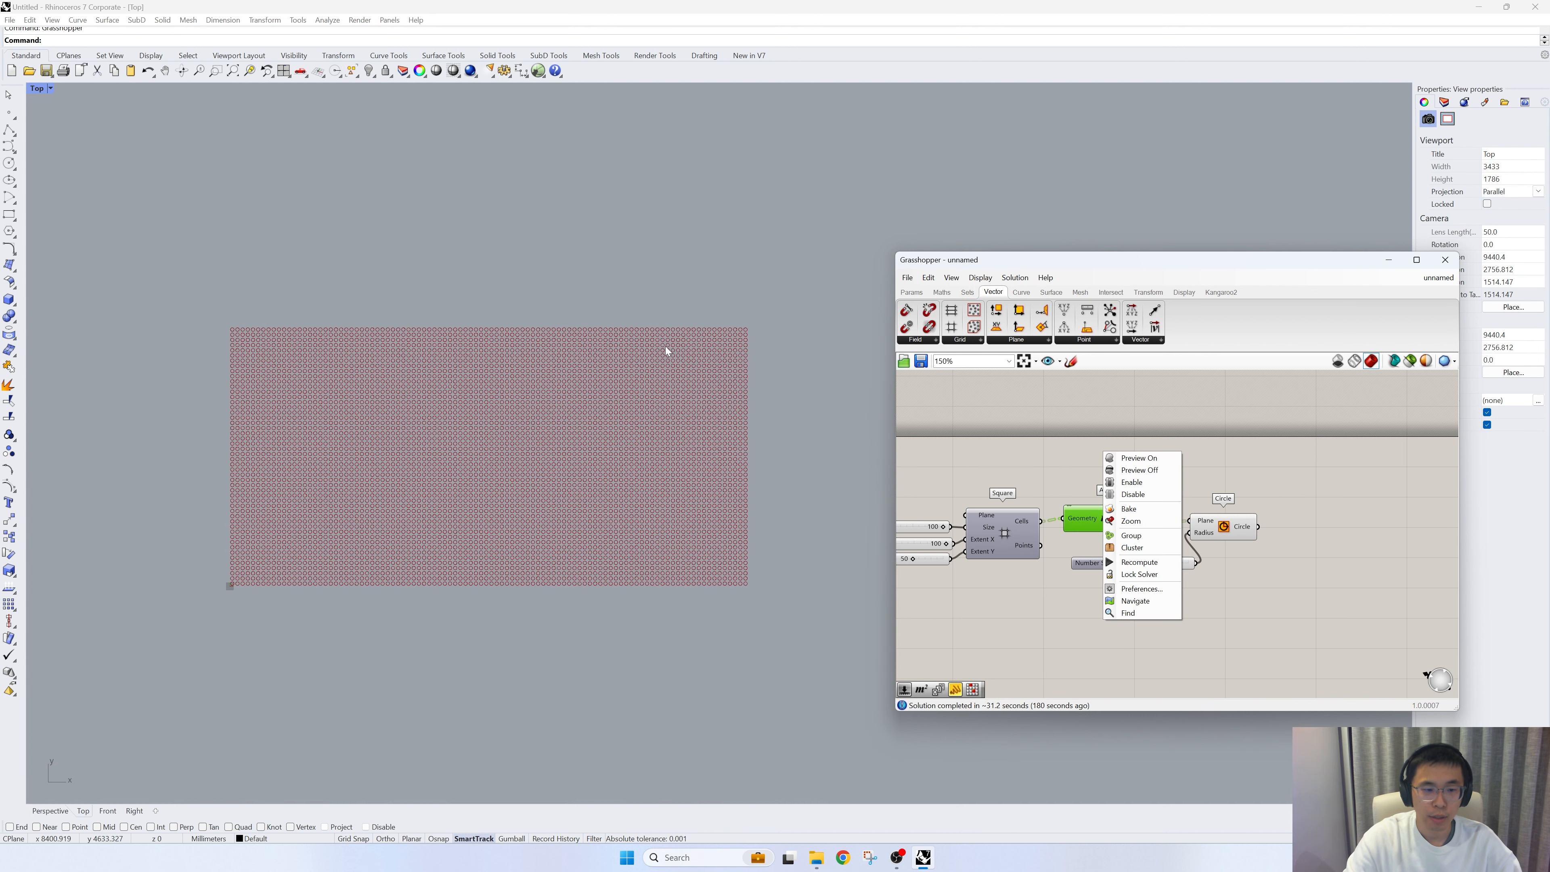
pyautogui.scroll(2, 519, 379)
pyautogui.click(957, 401)
pyautogui.moveTo(959, 448); pyautogui.dragTo(1058, 421, button='right')
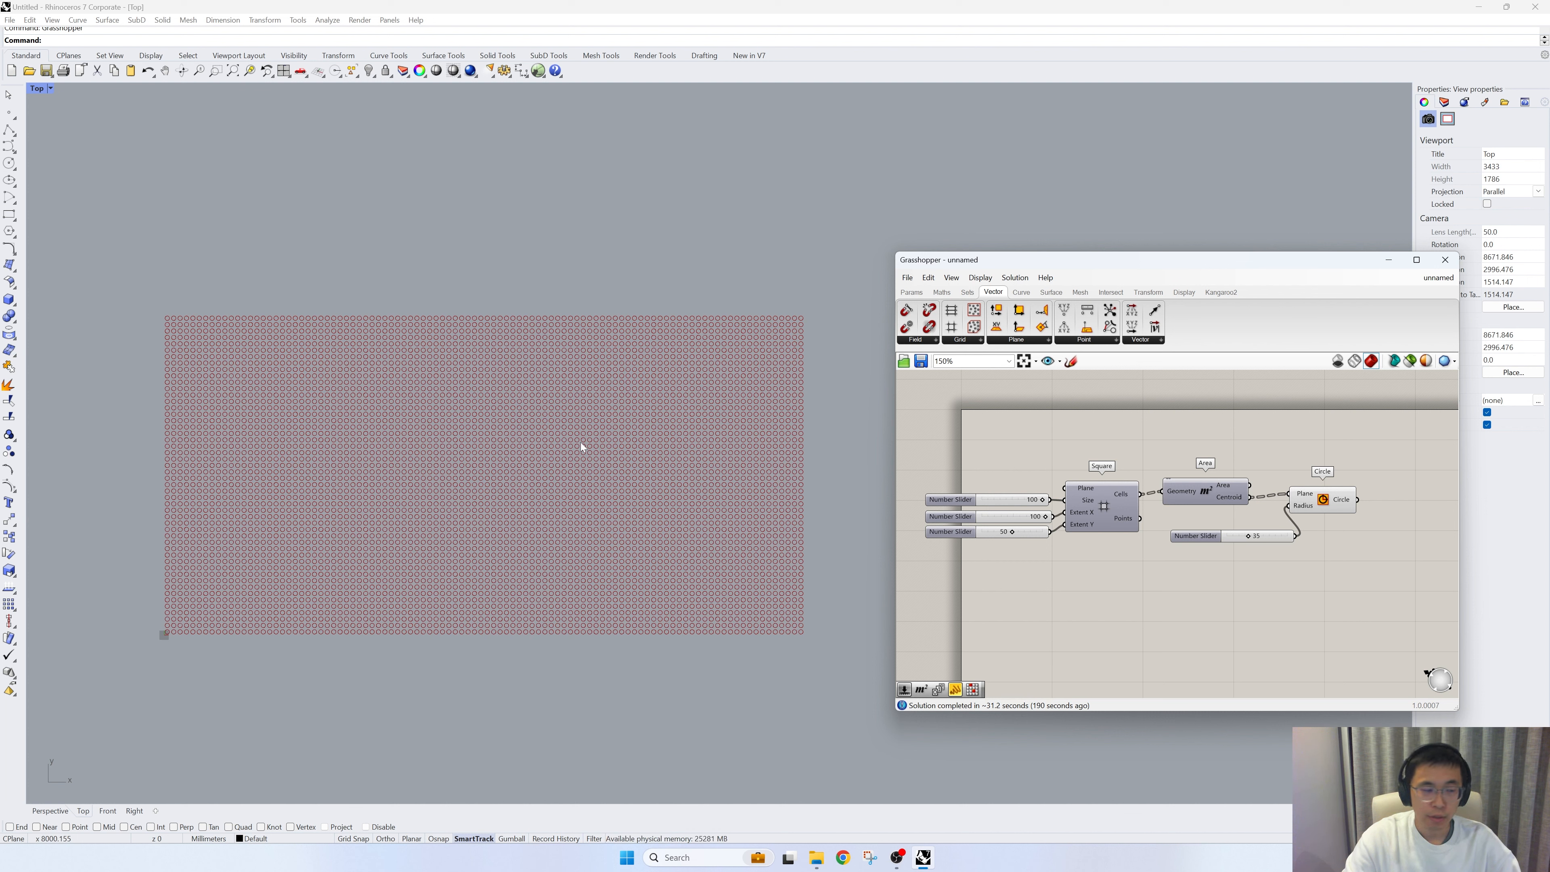
# Draw a rectangle slightly larger than the circle grid around it in the Top viewport and select it
pyautogui.click(10, 214)
pyautogui.click(151, 304)
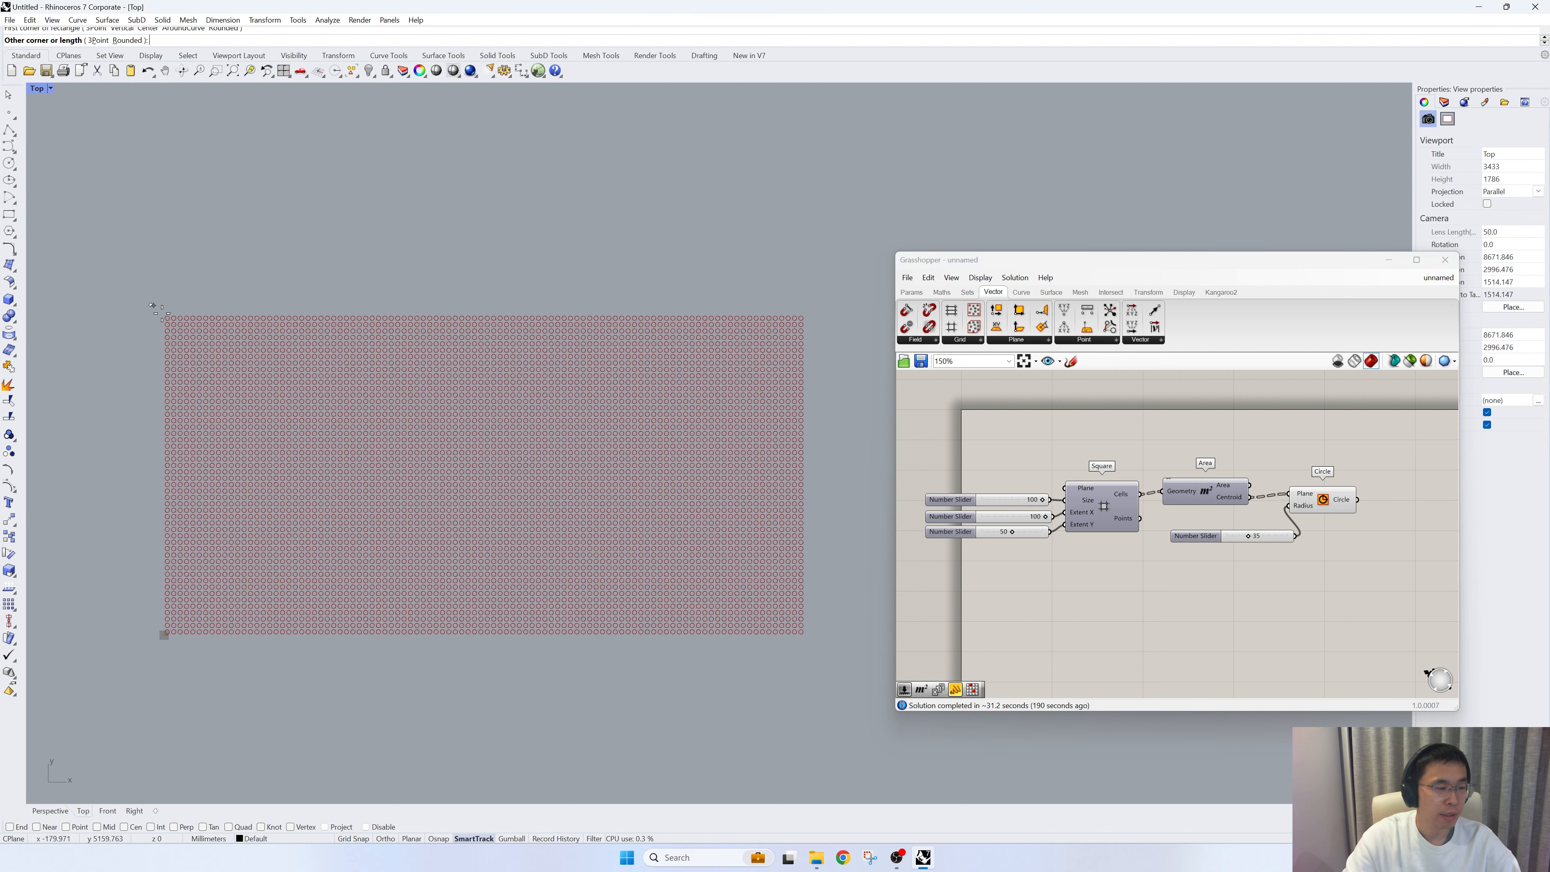
pyautogui.click(816, 644)
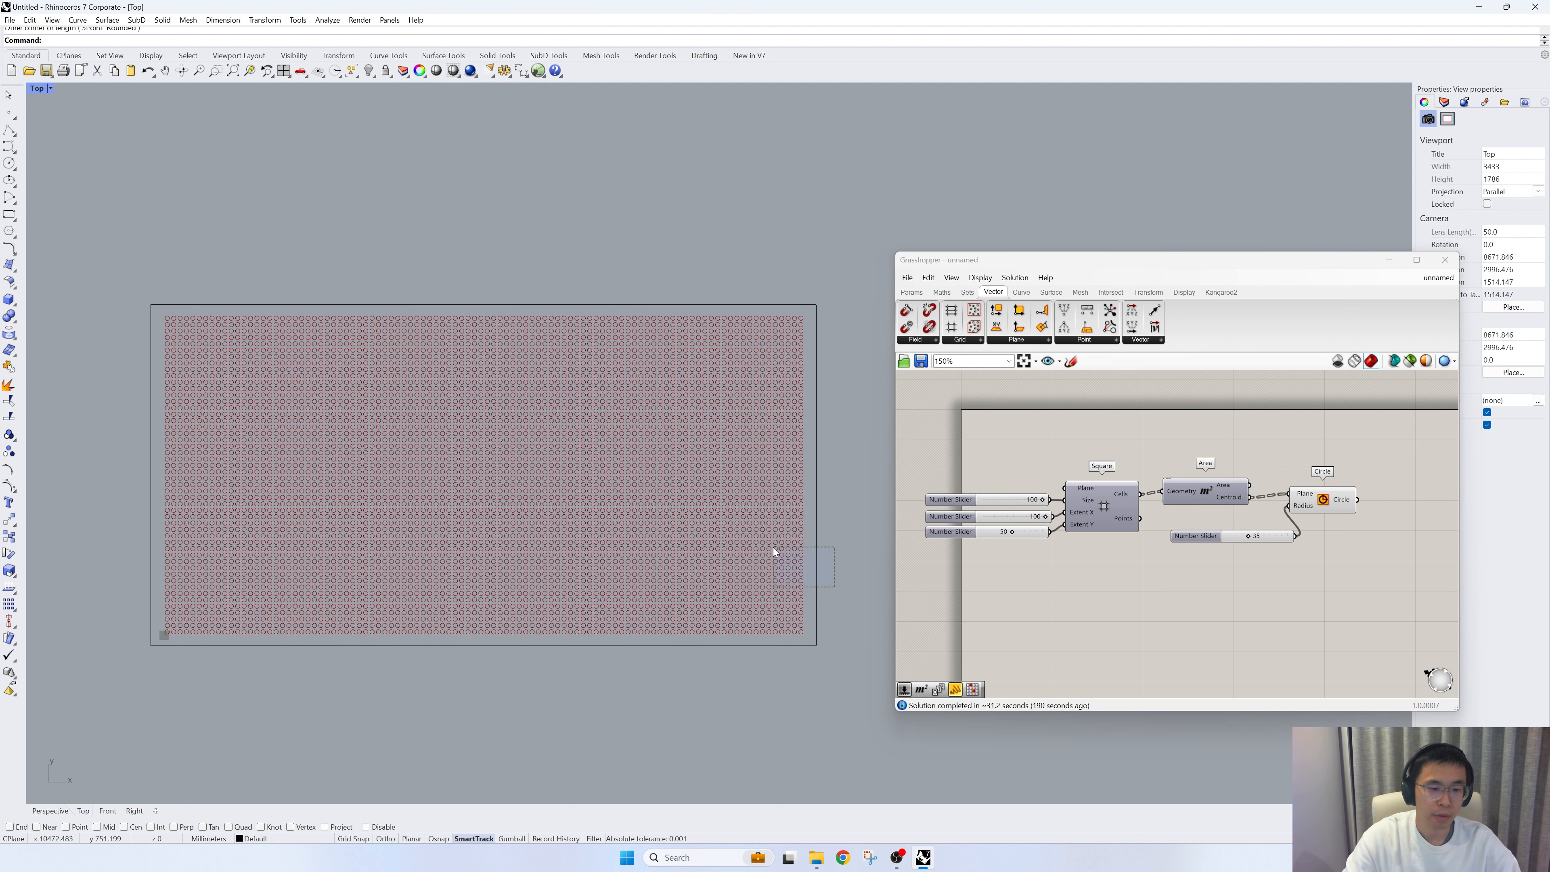
pyautogui.moveTo(773, 547); pyautogui.dragTo(772, 547)
# Add a Curve parameter below the grid definition and set the drawn rectangle as its one curve
pyautogui.doubleClick(1052, 603)
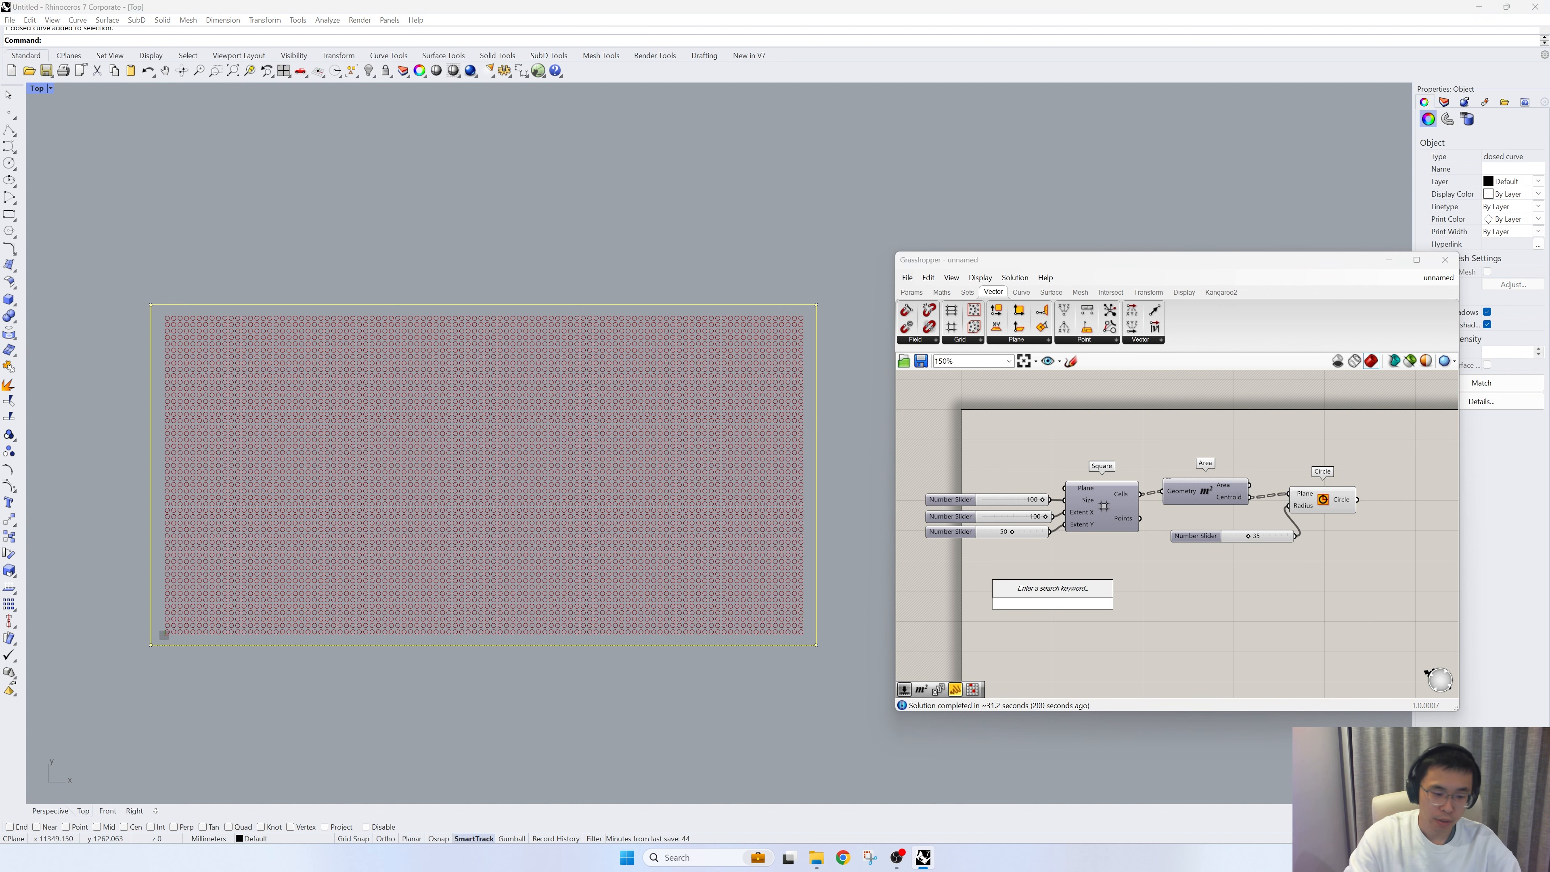
pyautogui.write('curve')
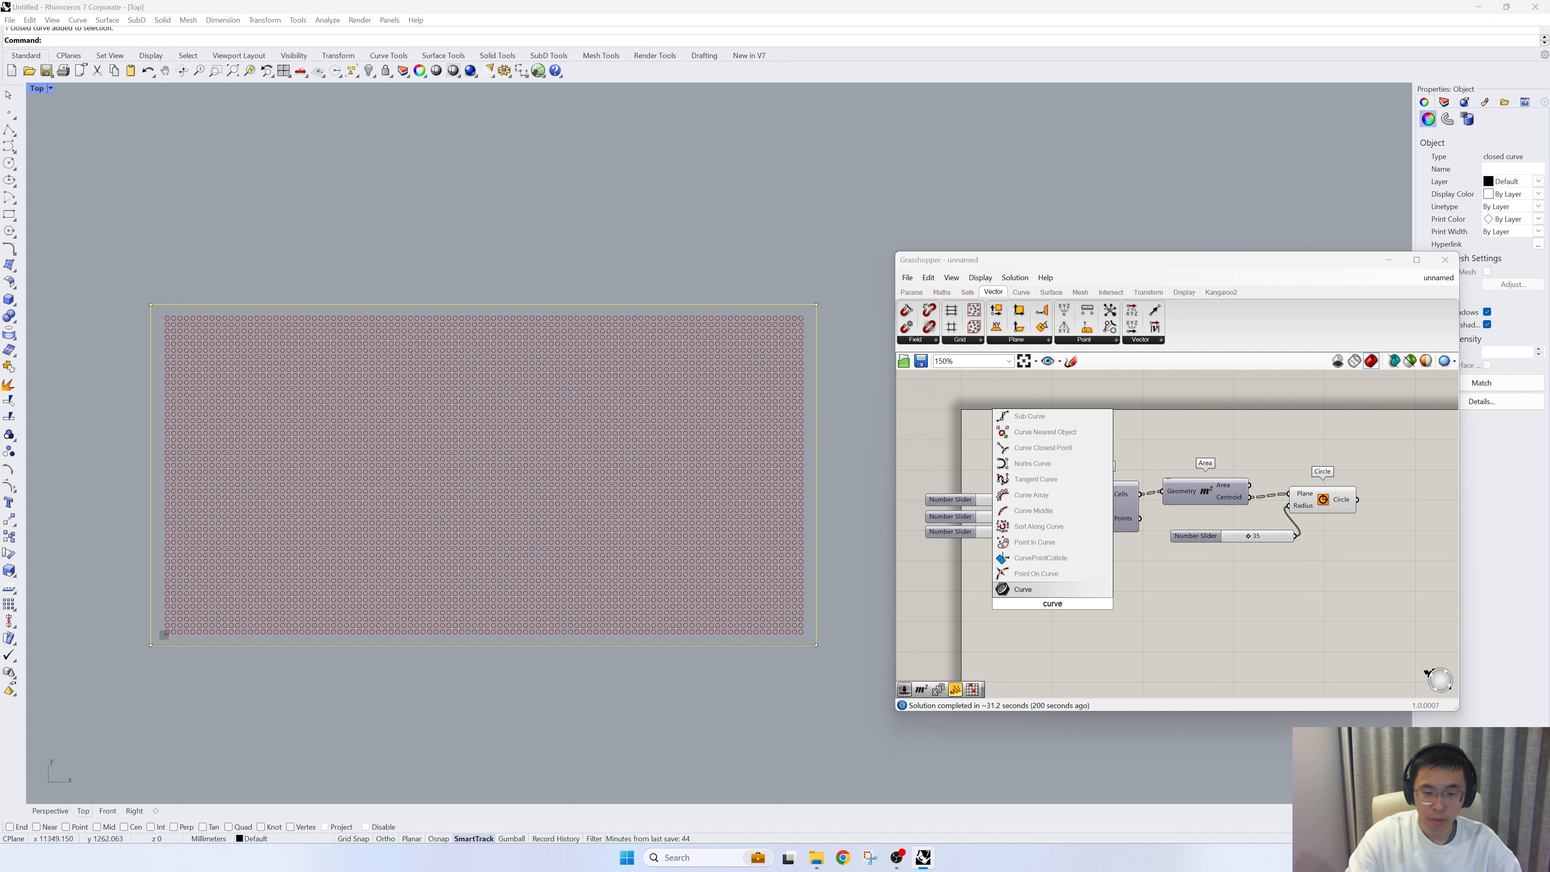
pyautogui.press('Return')
pyautogui.rightClick(1047, 602)
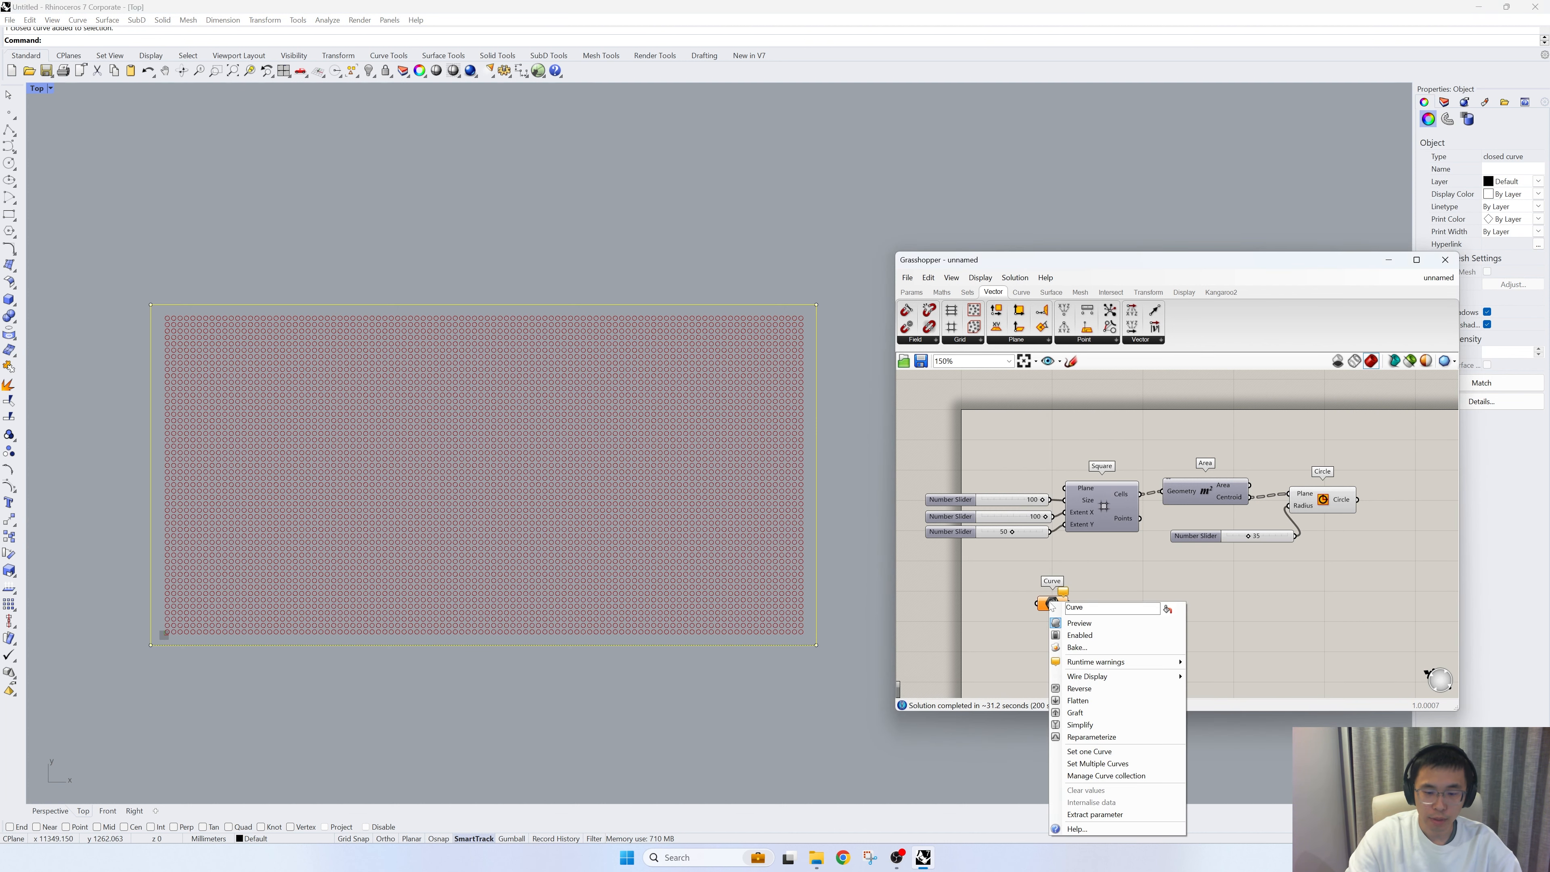
pyautogui.click(1101, 752)
pyautogui.moveTo(1075, 640); pyautogui.dragTo(1007, 570)
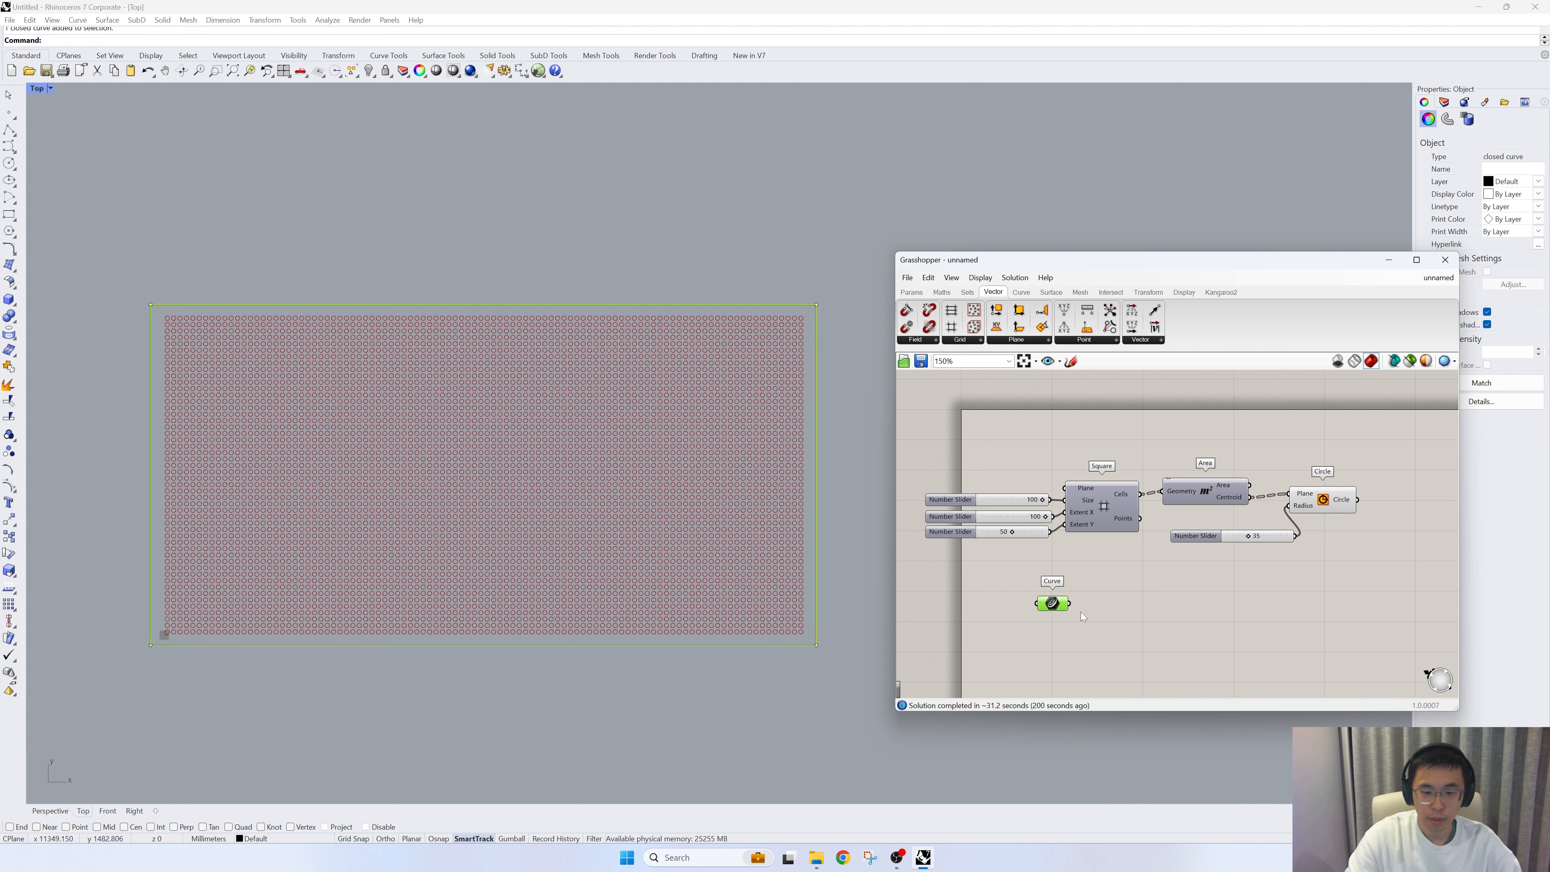
pyautogui.moveTo(1037, 620); pyautogui.dragTo(1031, 583, button='right')
pyautogui.moveTo(1045, 568); pyautogui.dragTo(1066, 552)
pyautogui.scroll(2, 1138, 533)
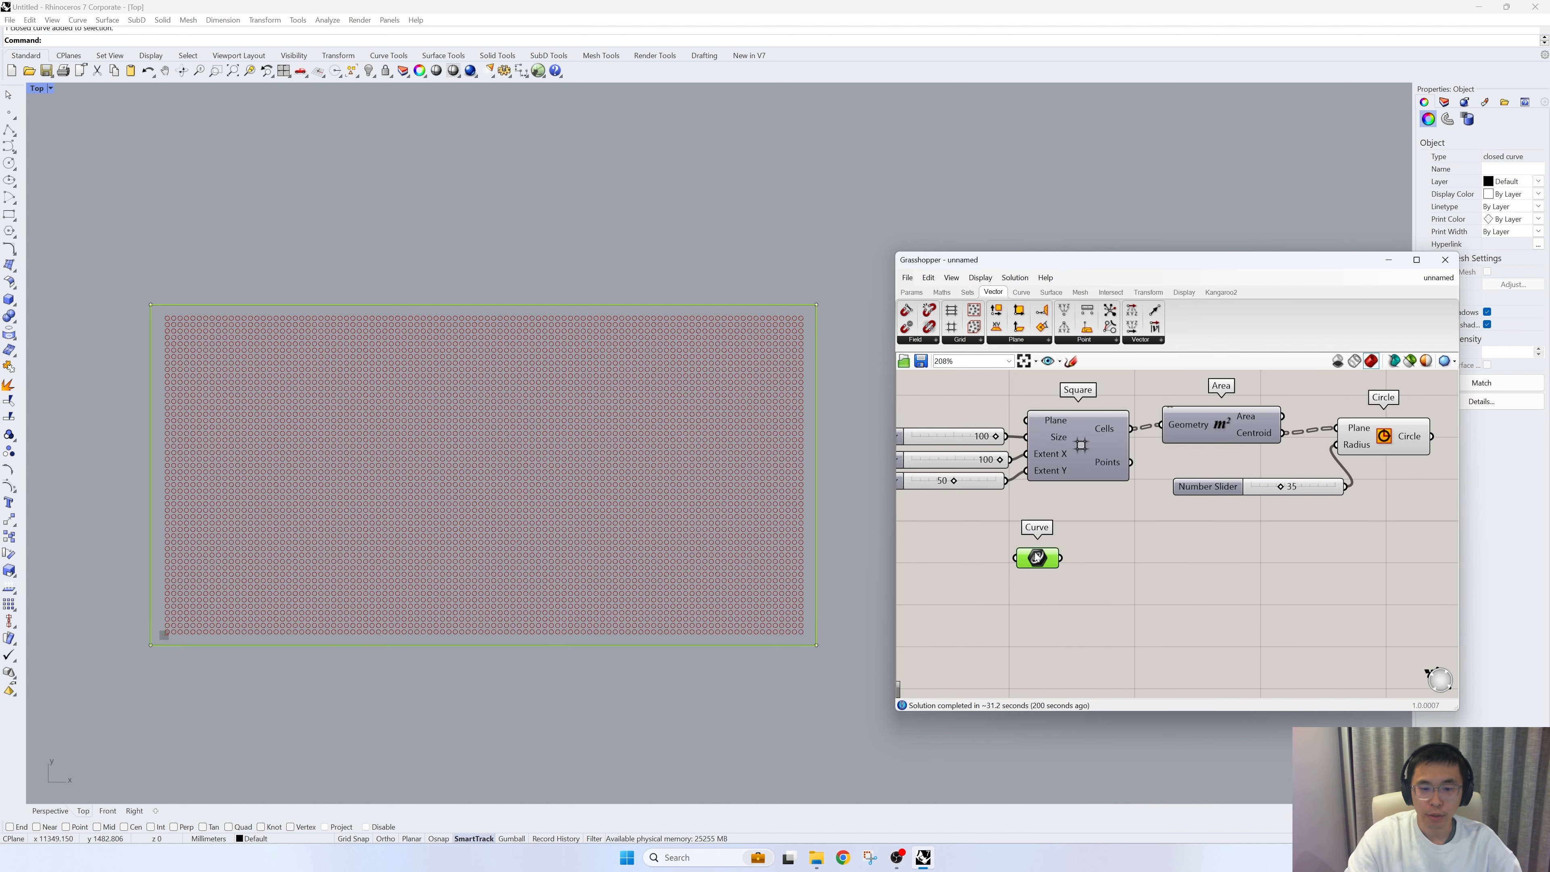
pyautogui.click(1107, 607)
pyautogui.write('div')
pyautogui.doubleClick(1127, 606)
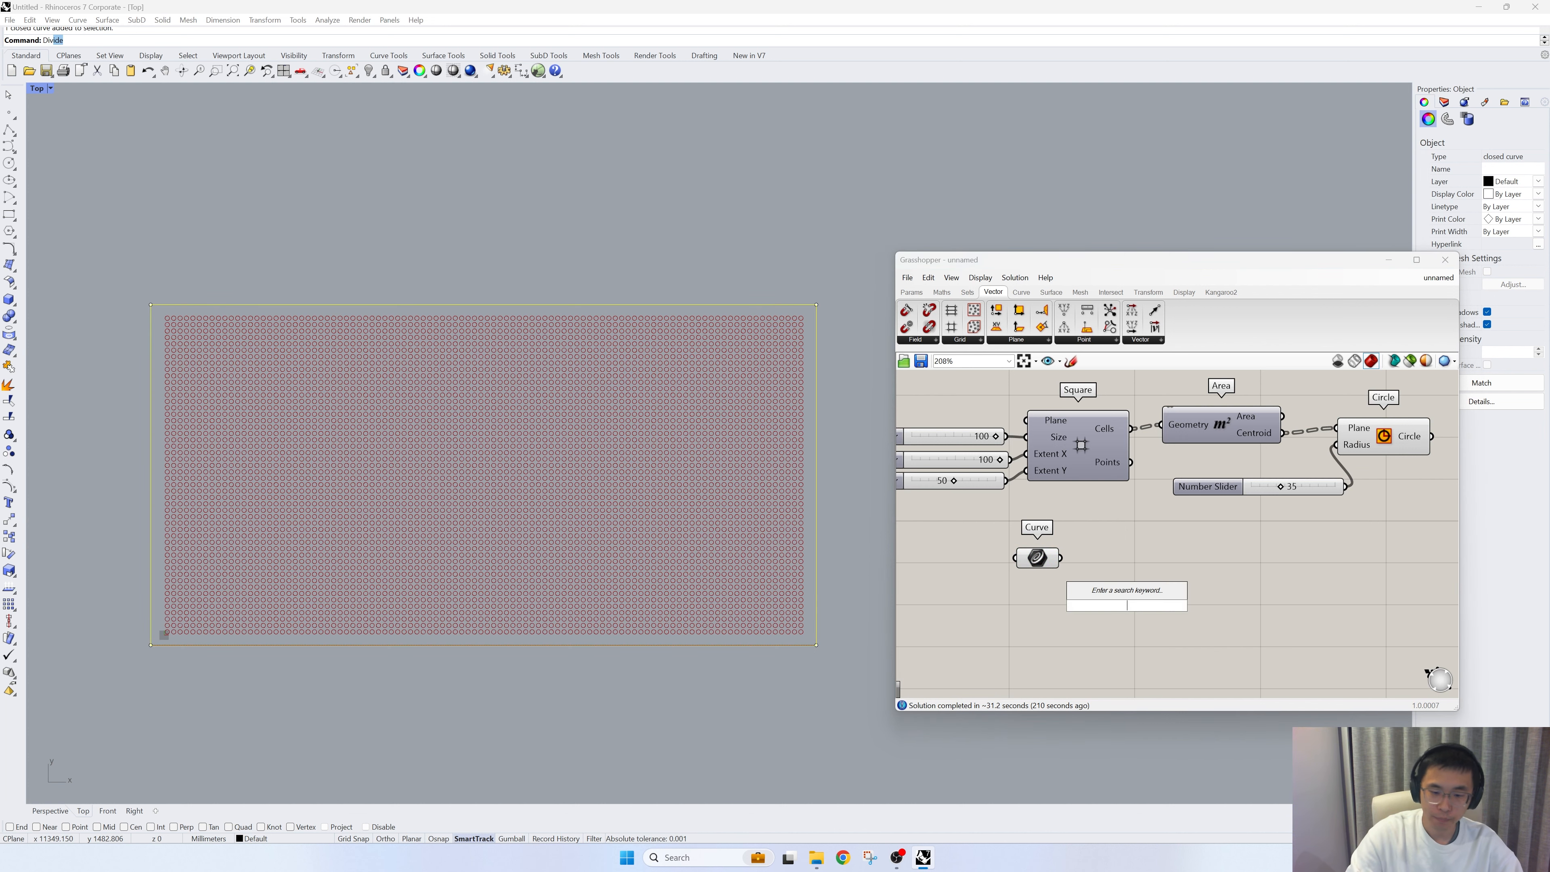
pyautogui.write('divide')
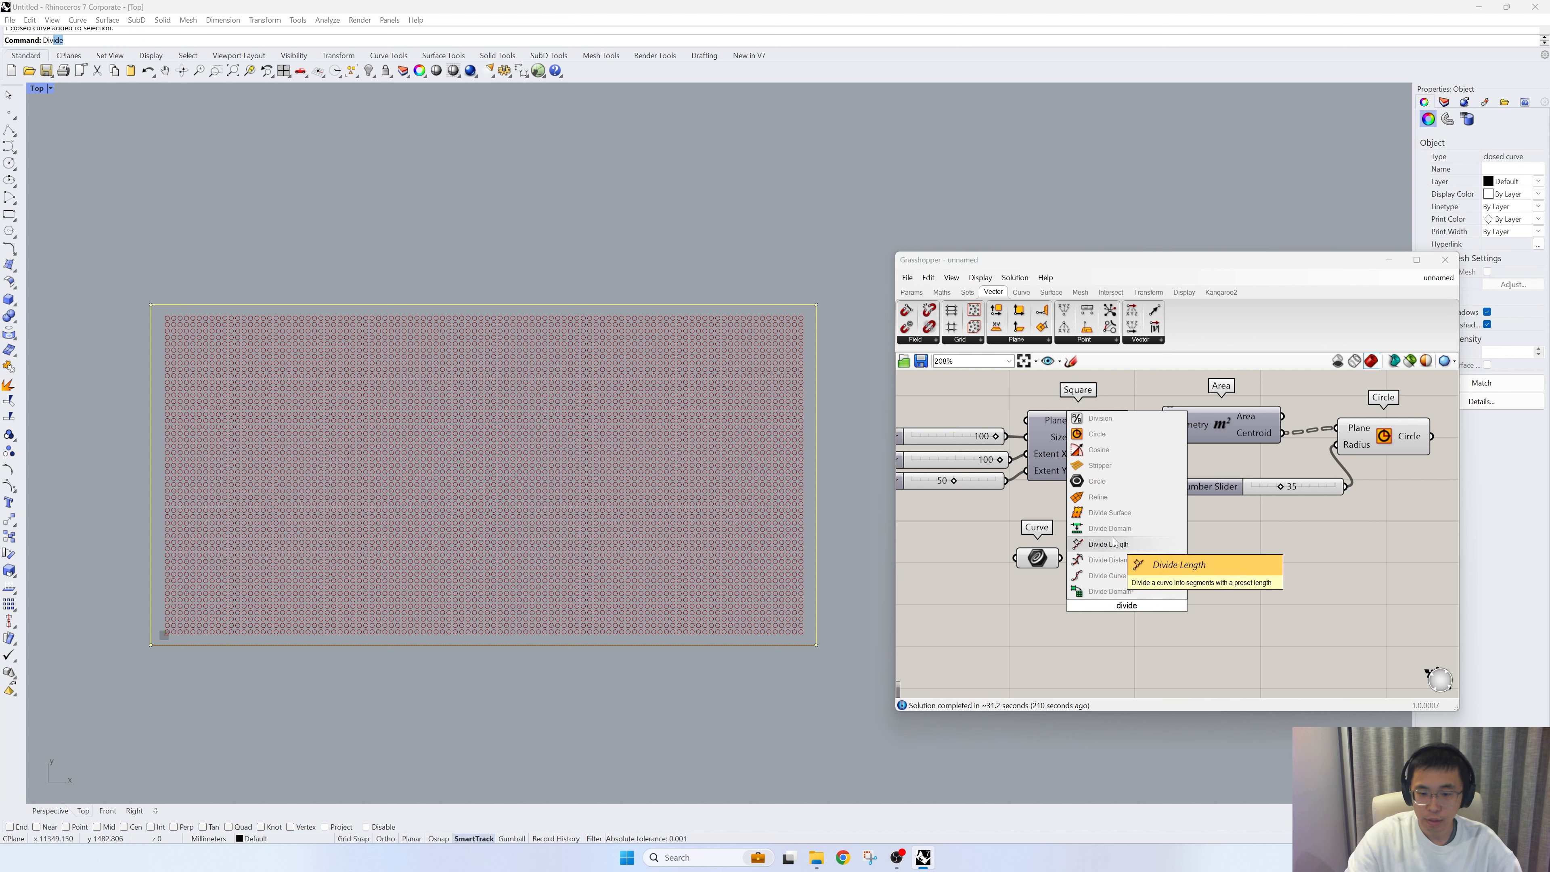
pyautogui.click(1116, 509)
pyautogui.moveTo(1127, 606); pyautogui.dragTo(1065, 603)
pyautogui.click(1046, 571)
pyautogui.press('Delete')
# Add a Divide Surface component fed by the Curve parameter, with the Extent X and Extent Y sliders driving its U Count and V Count
pyautogui.doubleClick(1141, 625)
pyautogui.write('divide')
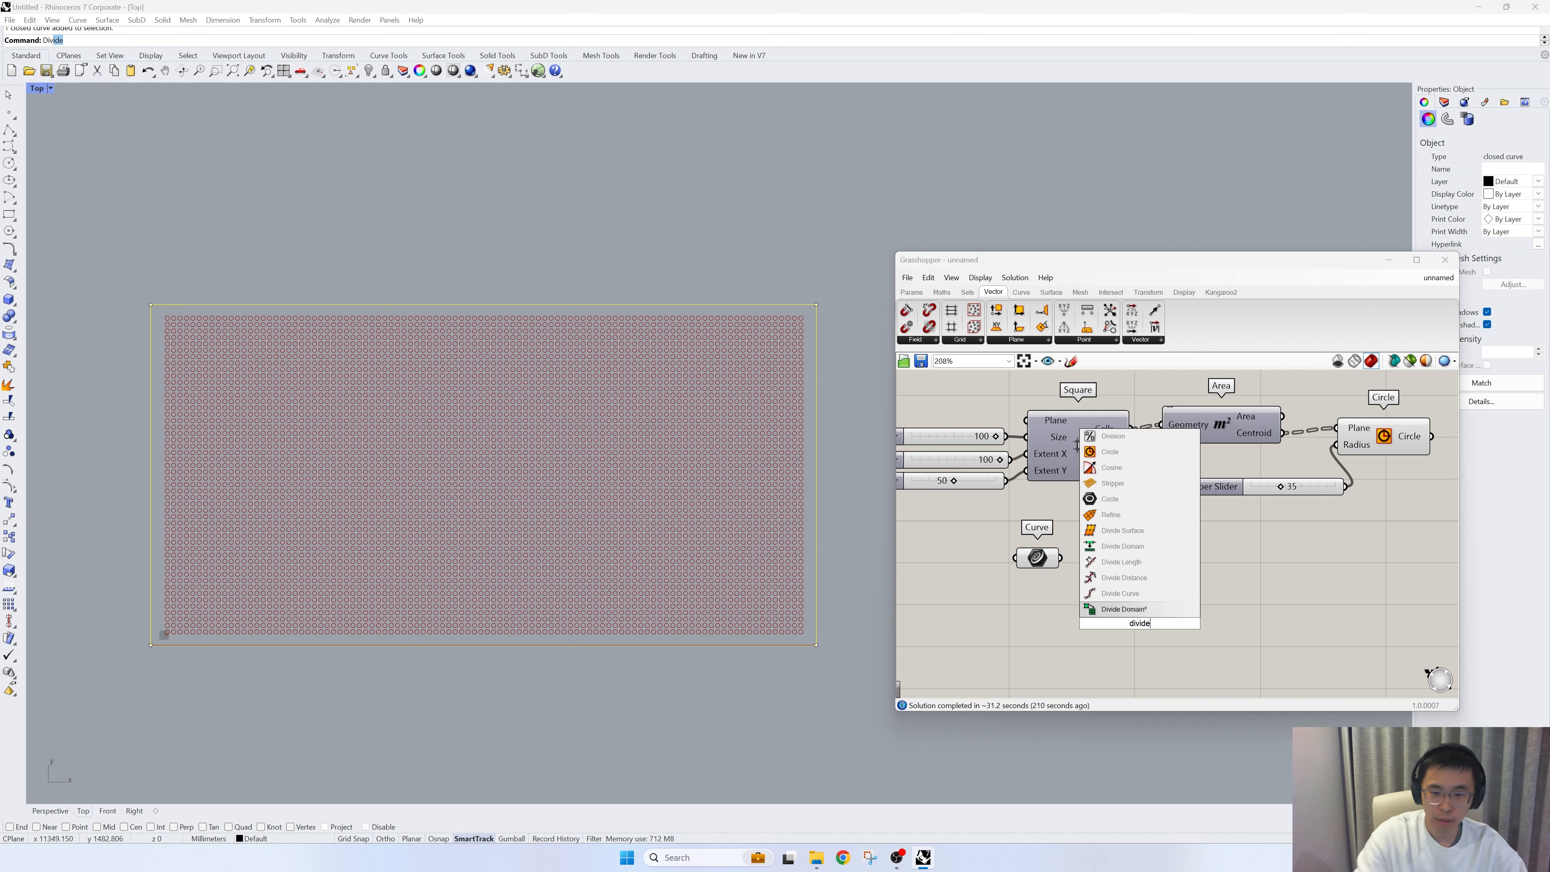
pyautogui.click(1121, 530)
pyautogui.moveTo(1060, 557); pyautogui.dragTo(1130, 607)
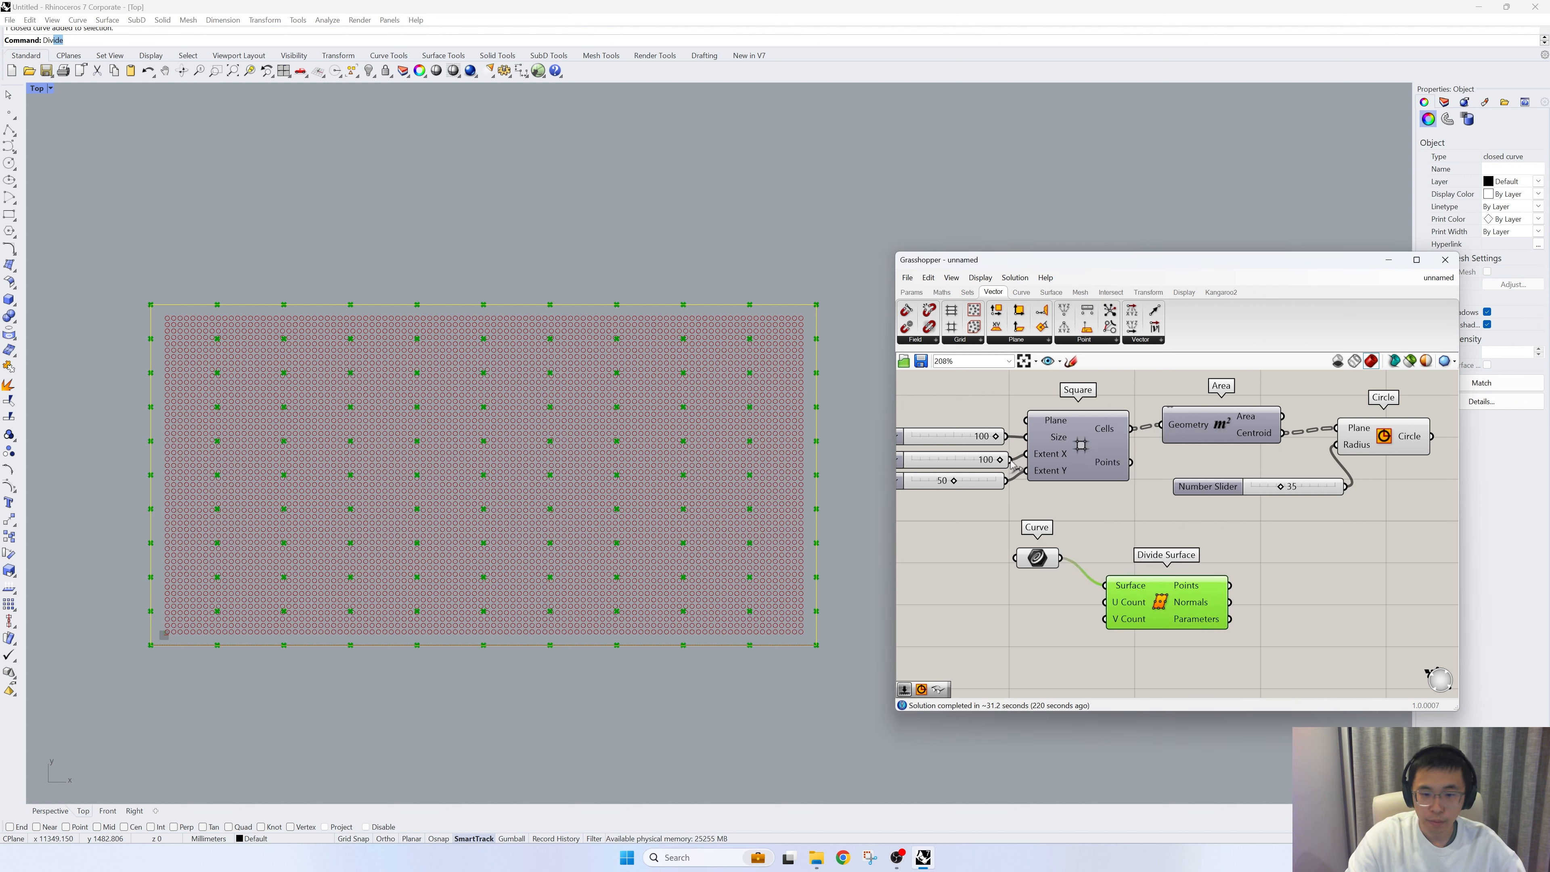
pyautogui.moveTo(1005, 481); pyautogui.dragTo(1115, 620)
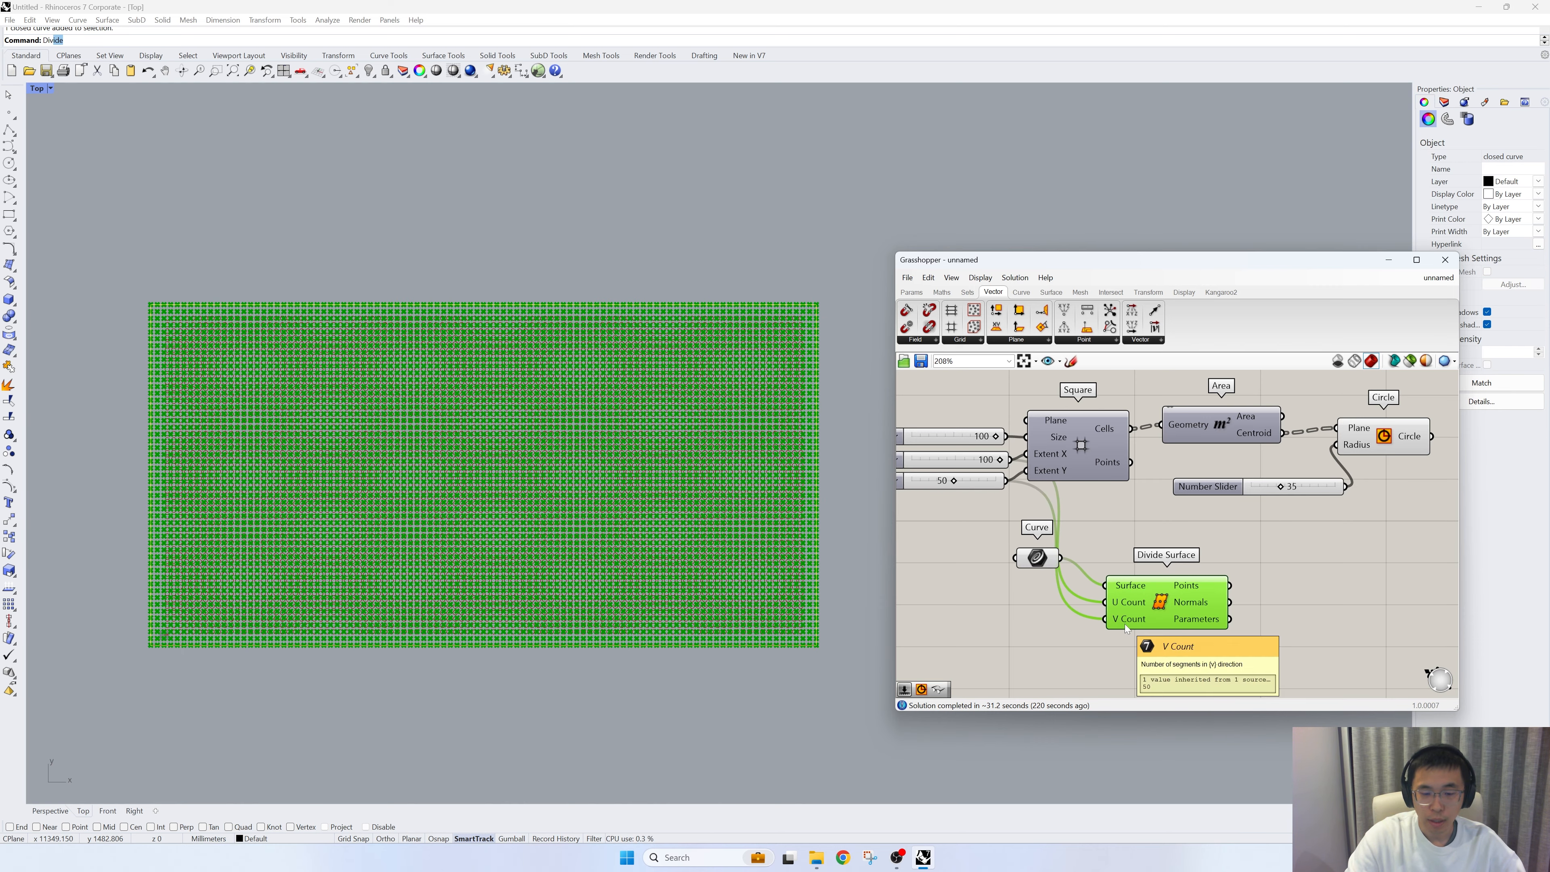
# Connect the Divide Surface Points output to the Circle component's Plane input in place of the area centroids
pyautogui.scroll(5, 763, 430)
pyautogui.scroll(-2, 719, 406)
pyautogui.scroll(3, 720, 247)
pyautogui.moveTo(1211, 572); pyautogui.dragTo(1087, 591, button='right')
pyautogui.moveTo(1106, 604); pyautogui.dragTo(1232, 460)
pyautogui.scroll(-3, 795, 367)
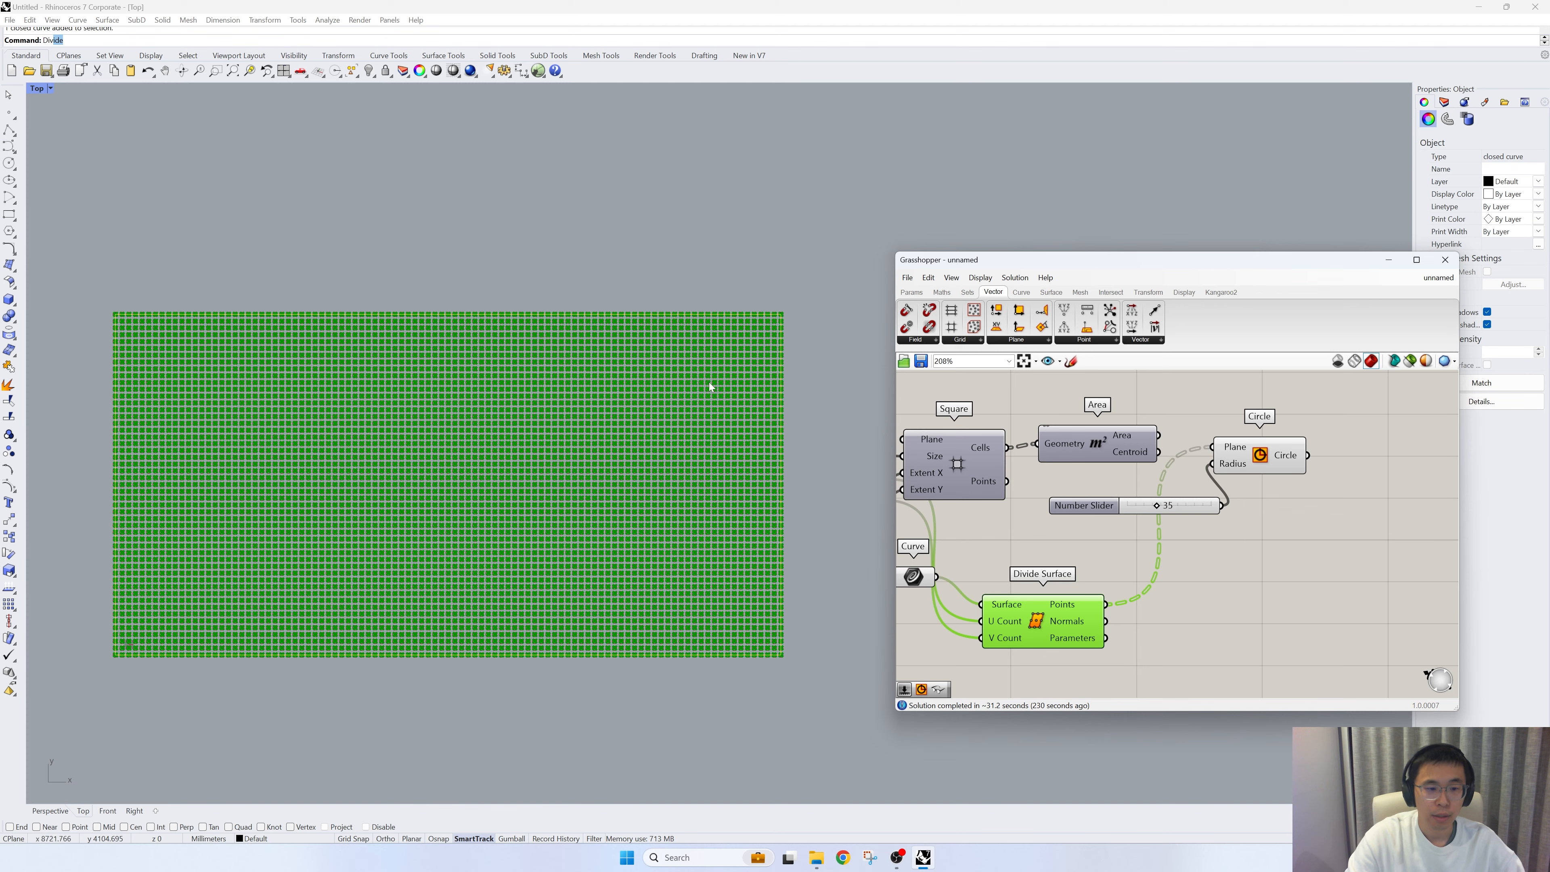
pyautogui.scroll(2, 710, 380)
# Delete the Curve and Divide Surface components and reconnect the Area Centroid output to the Circle's Plane input
pyautogui.moveTo(1160, 579); pyautogui.dragTo(1296, 555, button='right')
pyautogui.moveTo(1278, 634); pyautogui.dragTo(1031, 546)
pyautogui.press('Delete')
pyautogui.moveTo(1308, 462); pyautogui.dragTo(1177, 471, button='right')
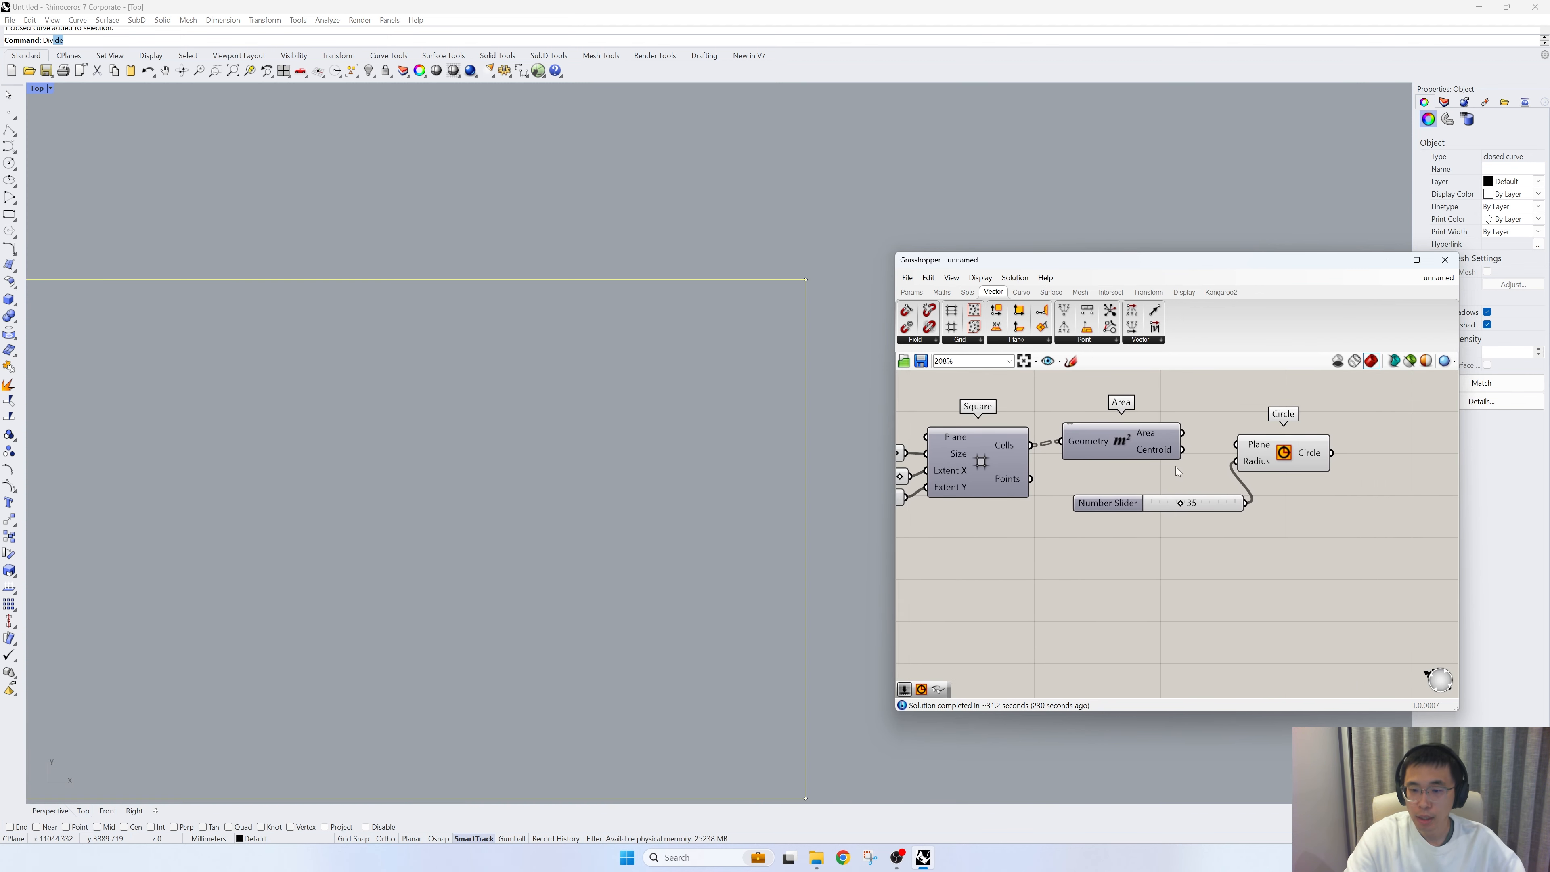
pyautogui.moveTo(1186, 462); pyautogui.dragTo(1236, 444)
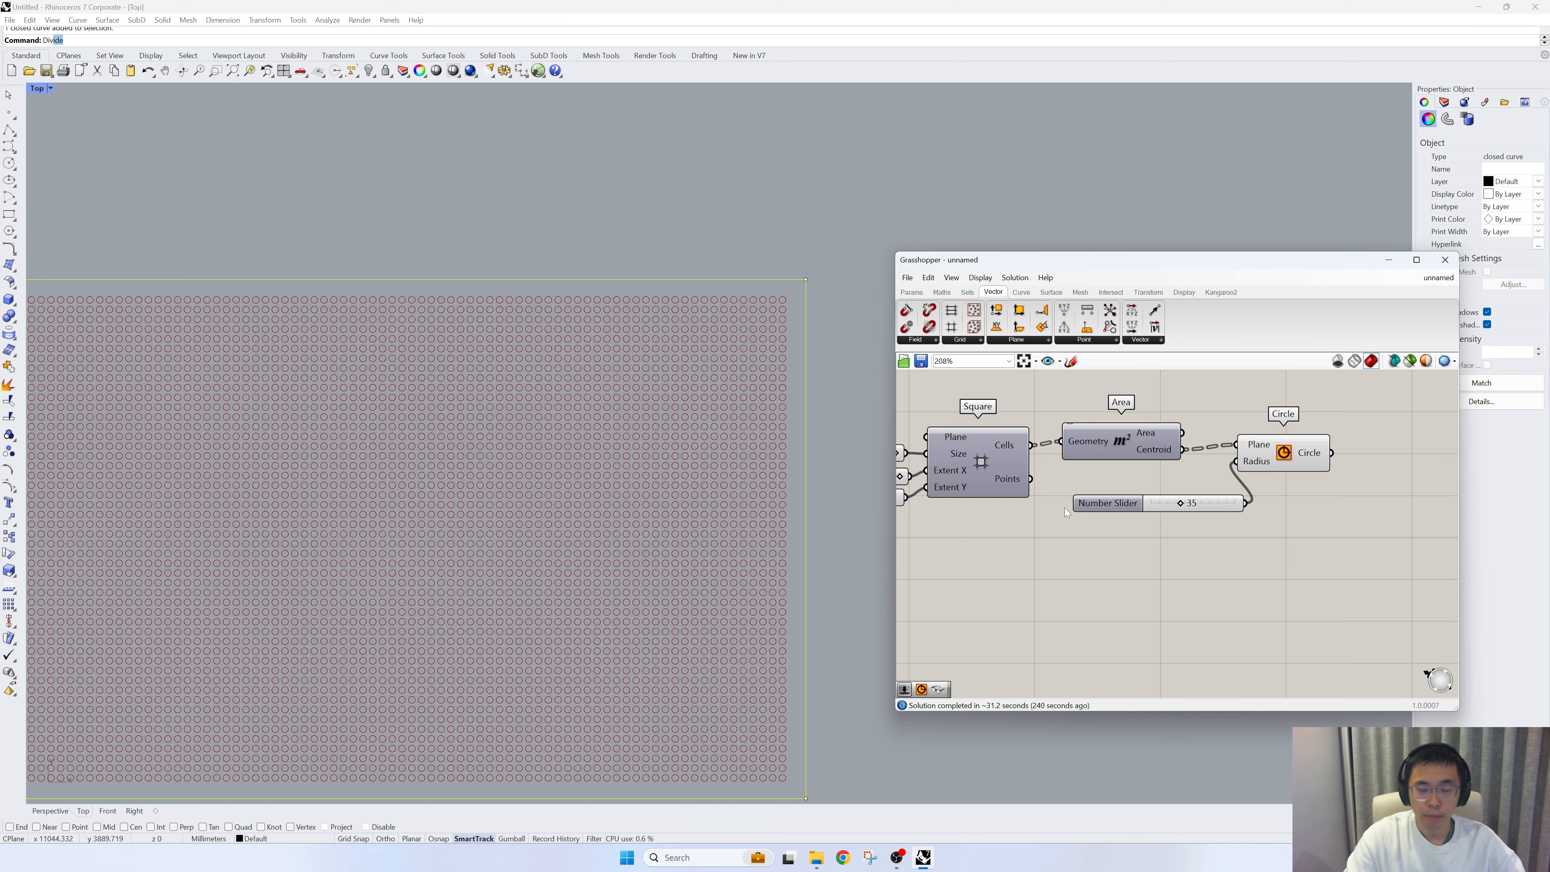
# Delete the drawn rectangle around the circle grid from the Top viewport
pyautogui.scroll(-3, 790, 344)
pyautogui.press('Escape')
pyautogui.moveTo(835, 435); pyautogui.dragTo(765, 411)
pyautogui.press('Delete')
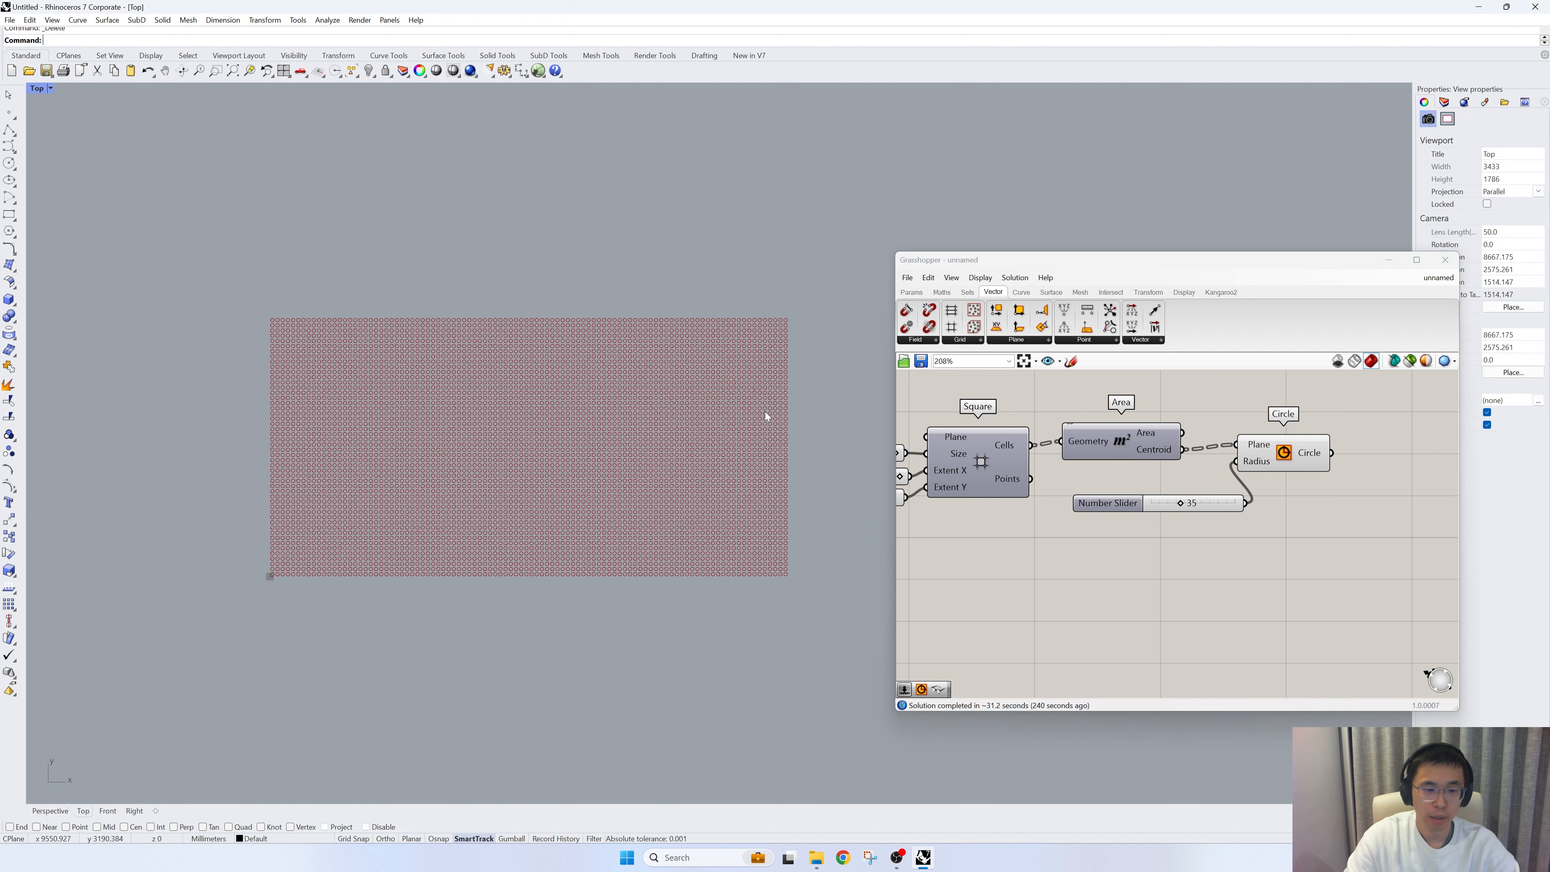
pyautogui.scroll(1, 595, 439)
pyautogui.scroll(1, 252, 504)
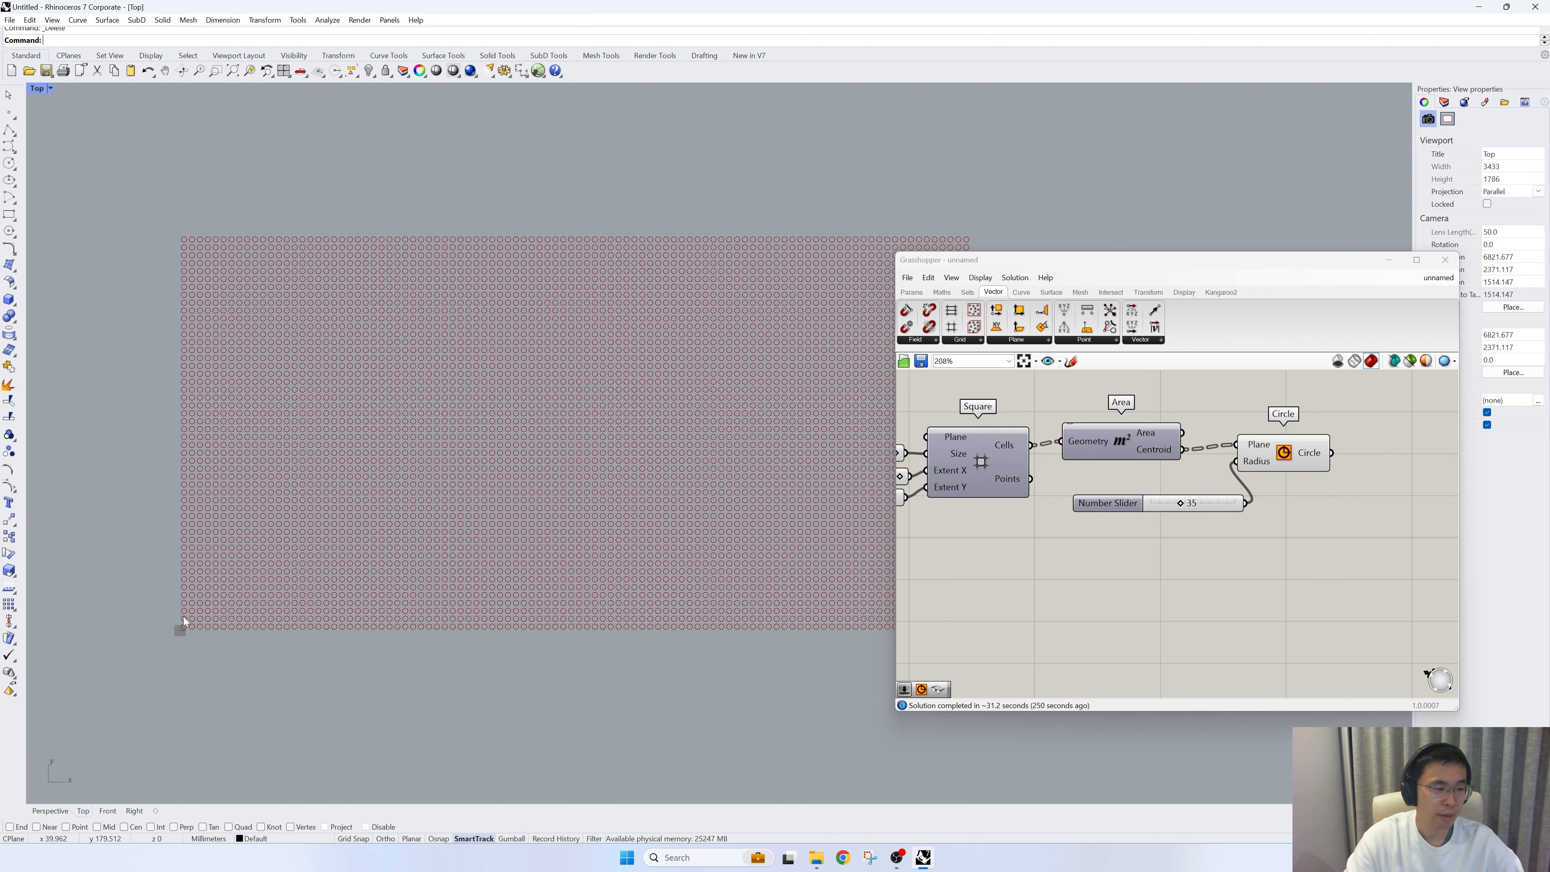
# Move the Circle component further from the Area component and add a Series component below the radius slider
pyautogui.scroll(1, 183, 619)
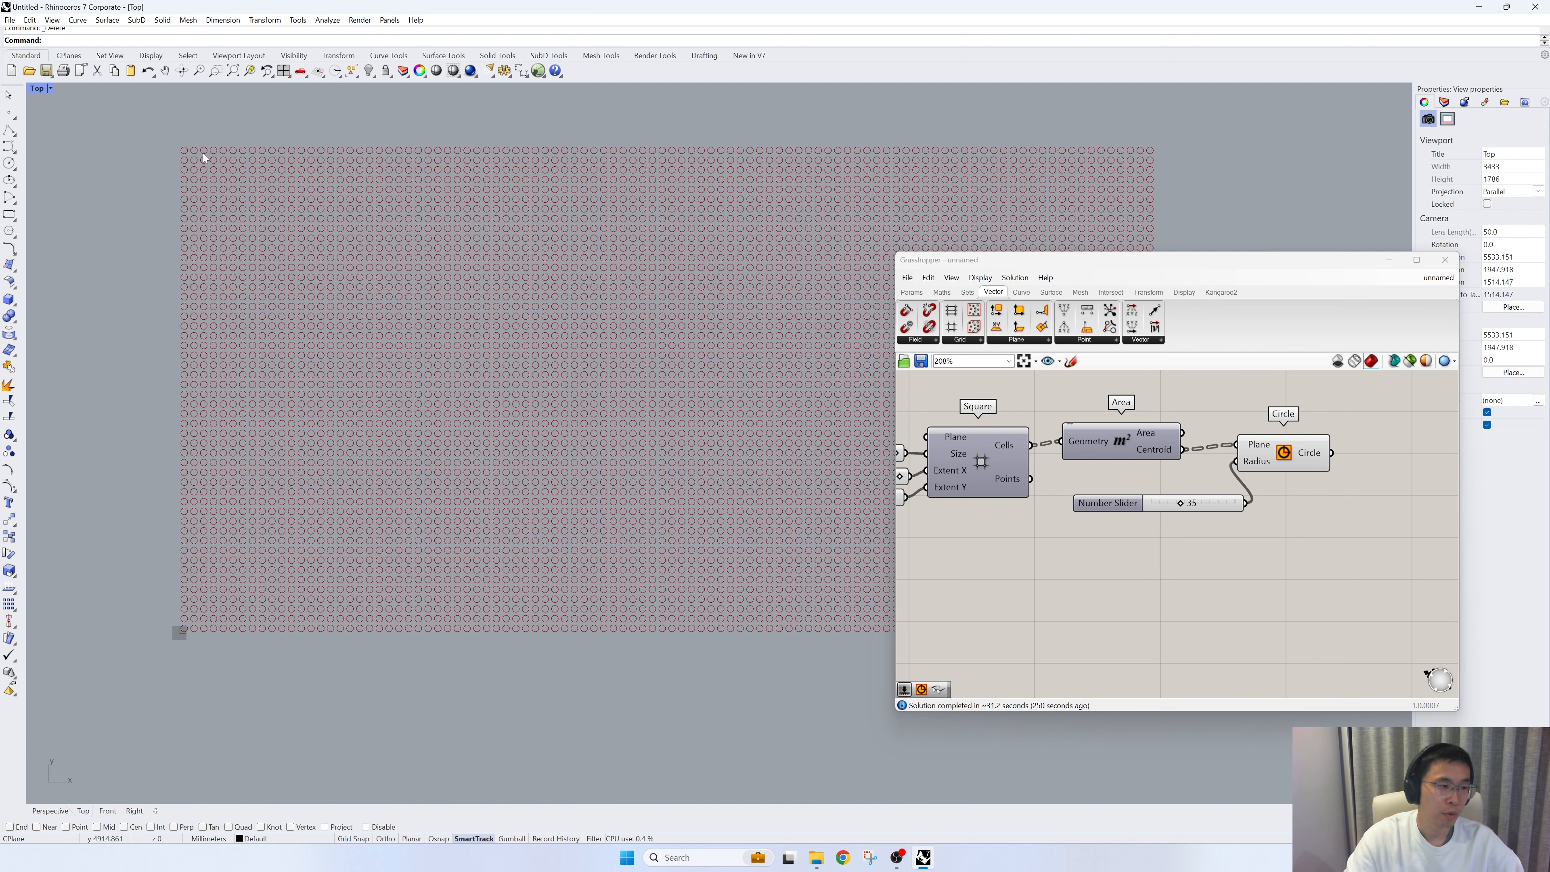
pyautogui.scroll(1, 181, 149)
pyautogui.click(1215, 450)
pyautogui.moveTo(1215, 450); pyautogui.dragTo(1079, 481, button='right')
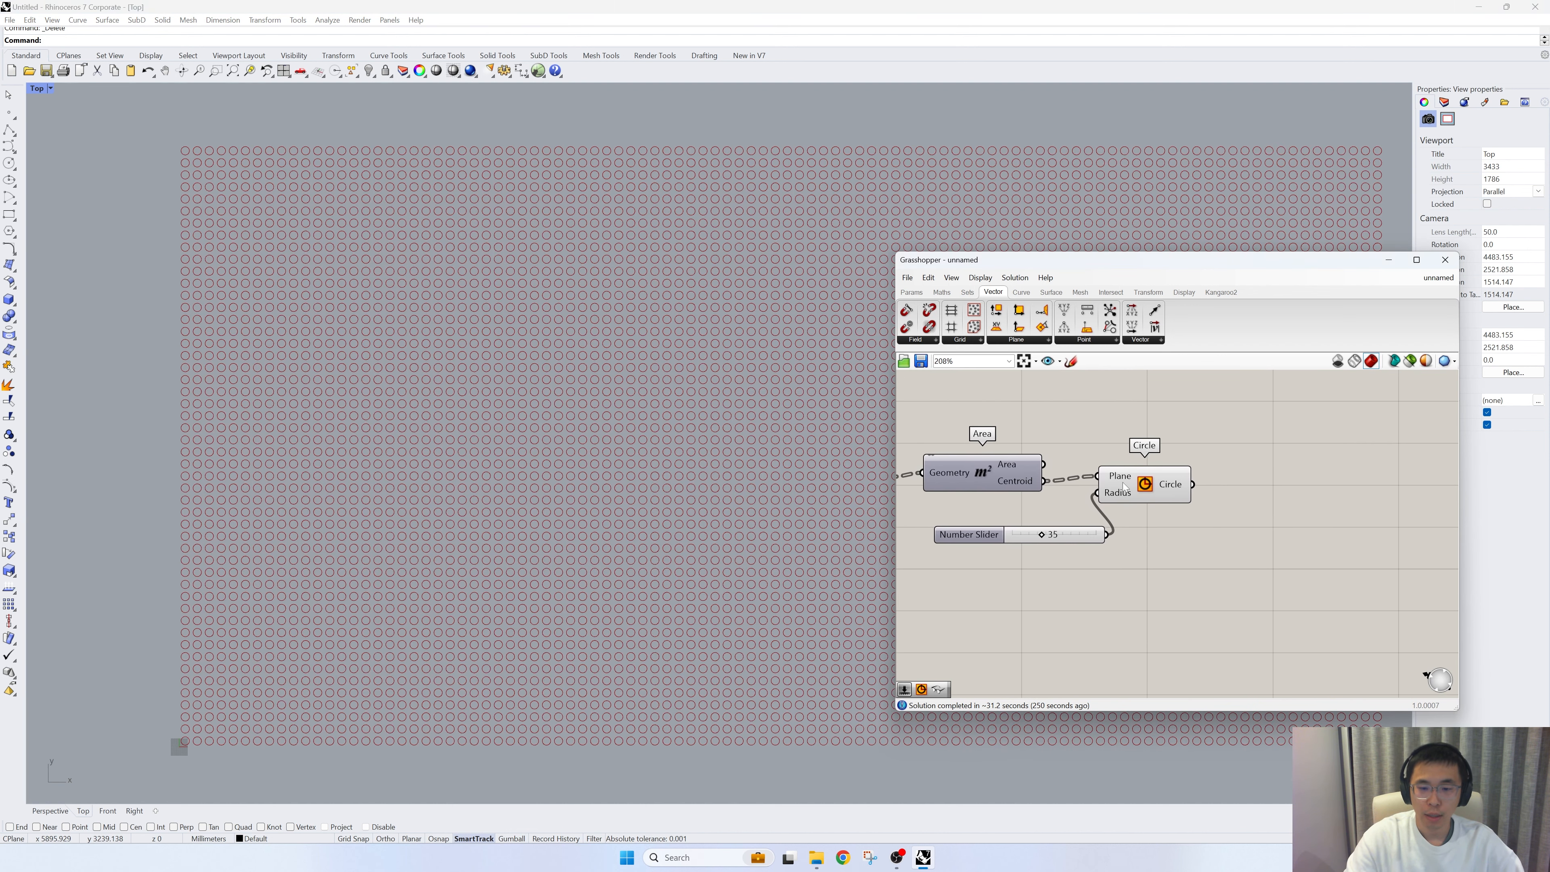
pyautogui.moveTo(1124, 483); pyautogui.dragTo(1175, 481)
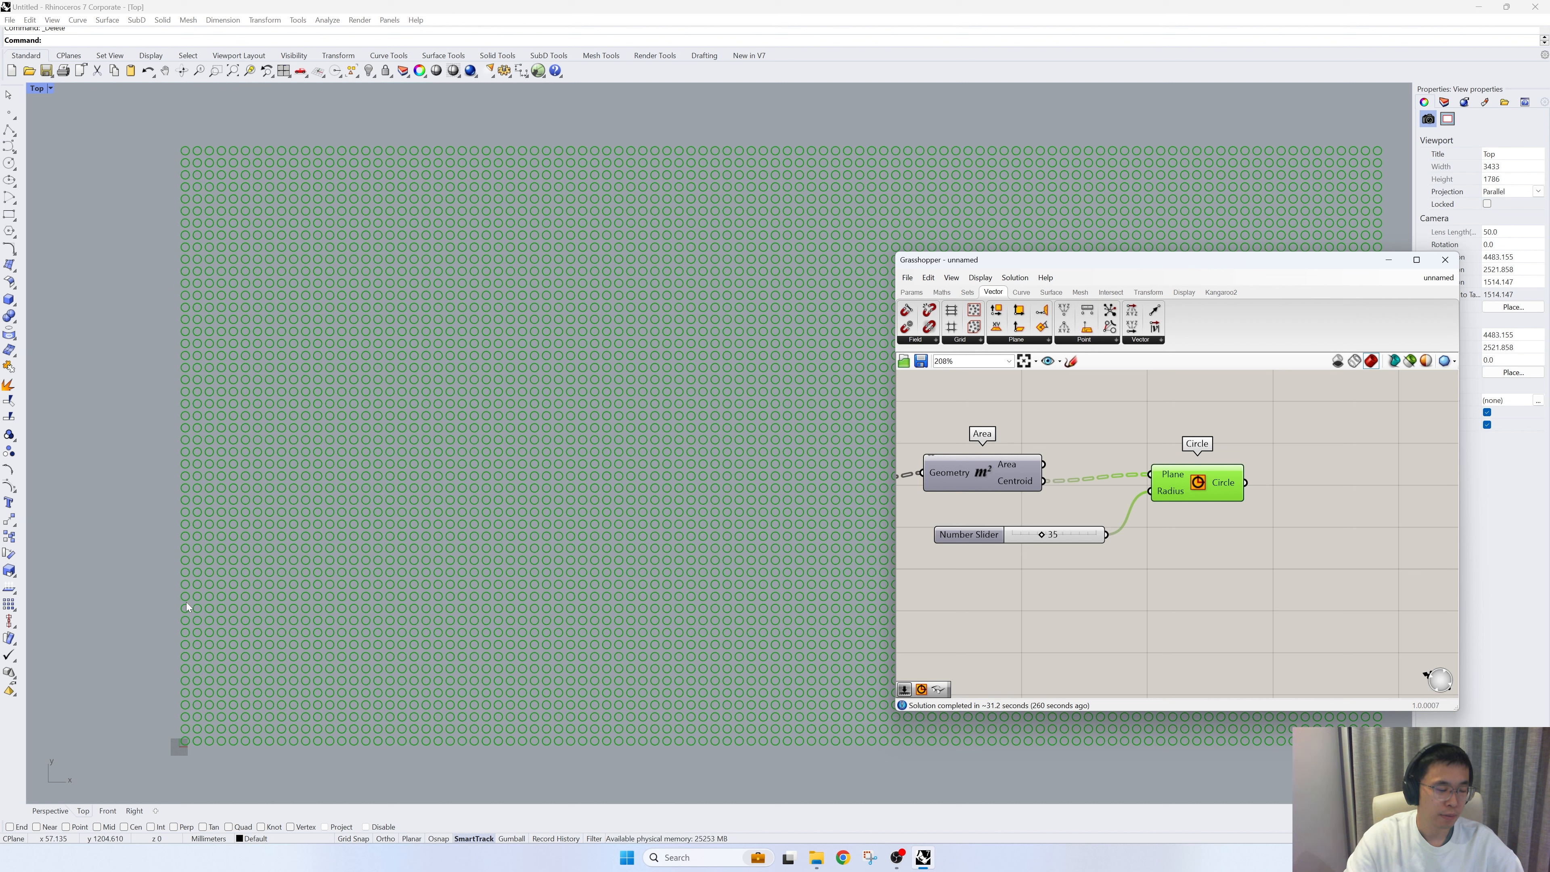
pyautogui.doubleClick(1145, 577)
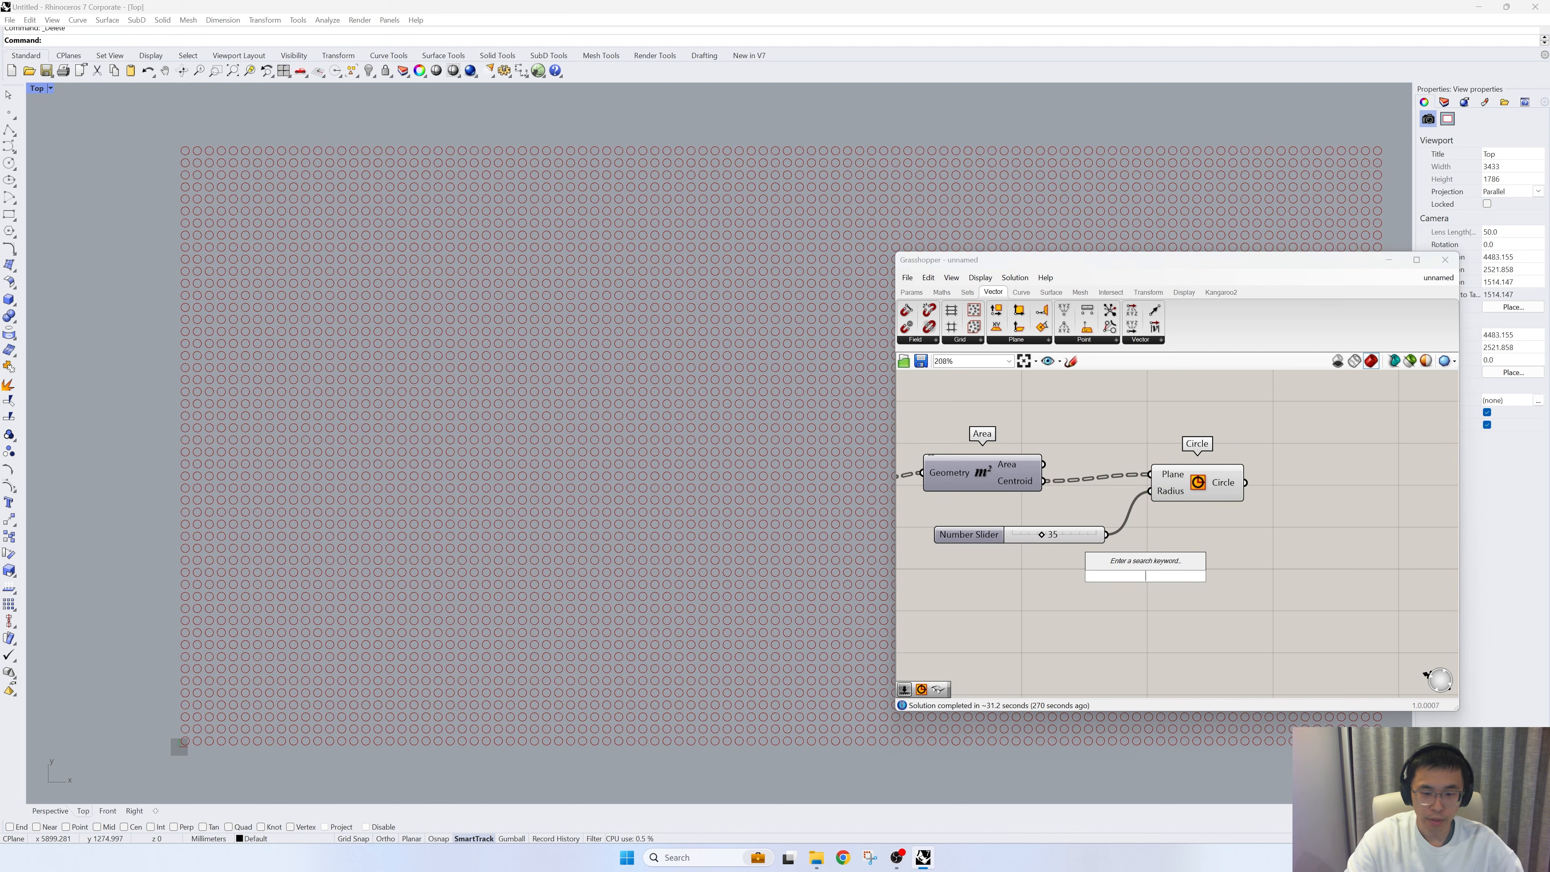
pyautogui.write('ser')
pyautogui.click(1146, 561)
pyautogui.moveTo(1134, 584); pyautogui.dragTo(1184, 577, button='right')
pyautogui.click(1184, 577)
pyautogui.moveTo(1186, 580); pyautogui.dragTo(1154, 602)
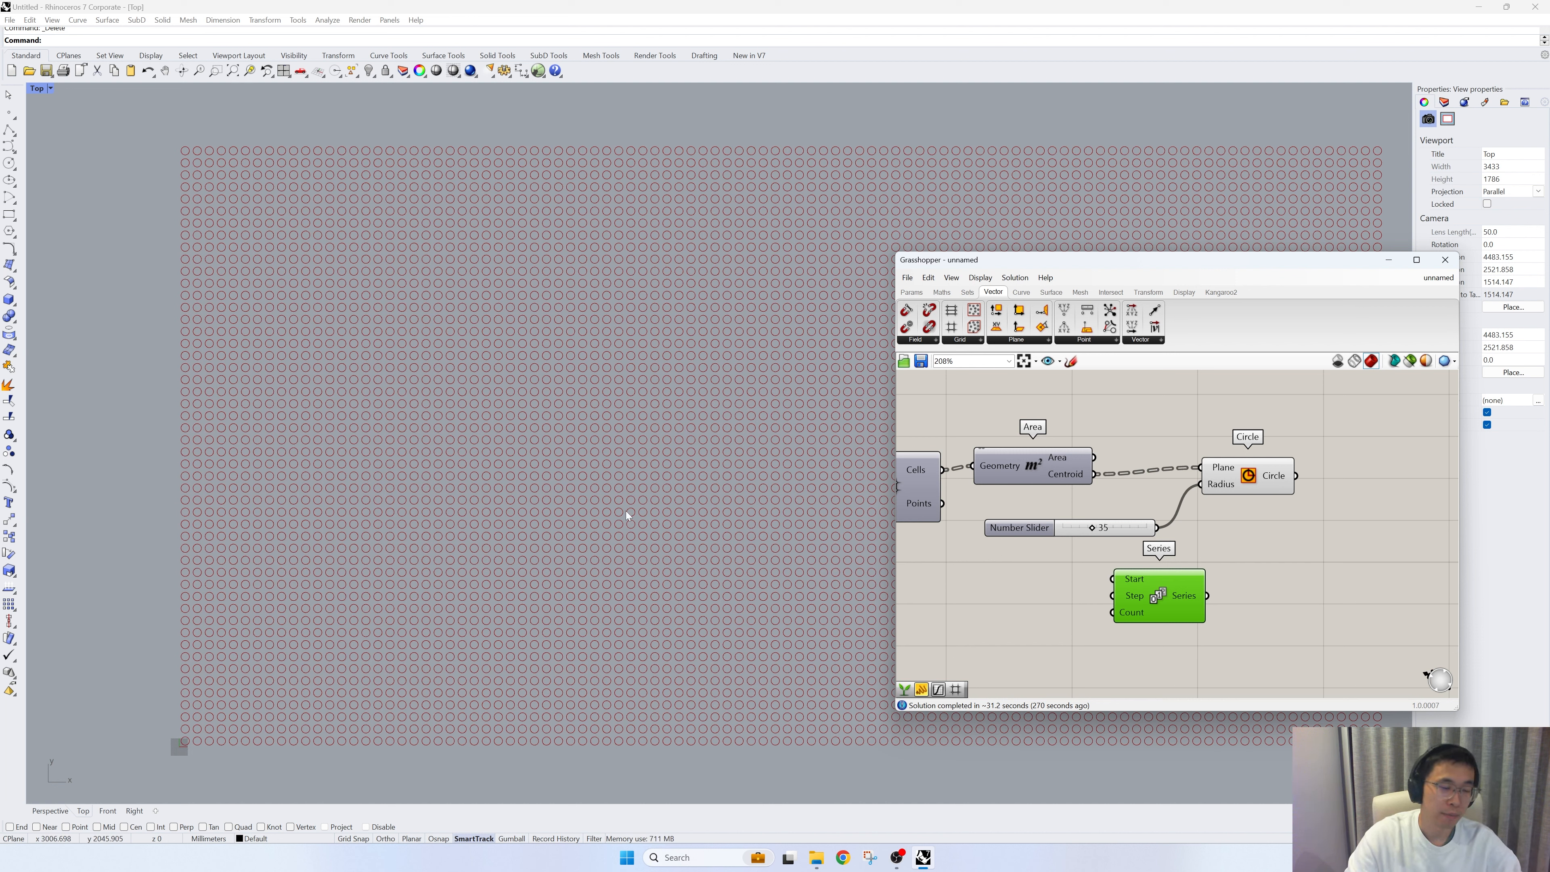
# Feed the Extent Y slider into the Series Count input and use the Series output as the Circle's Radius in place of the slider
pyautogui.moveTo(925, 609); pyautogui.dragTo(1131, 578, button='right')
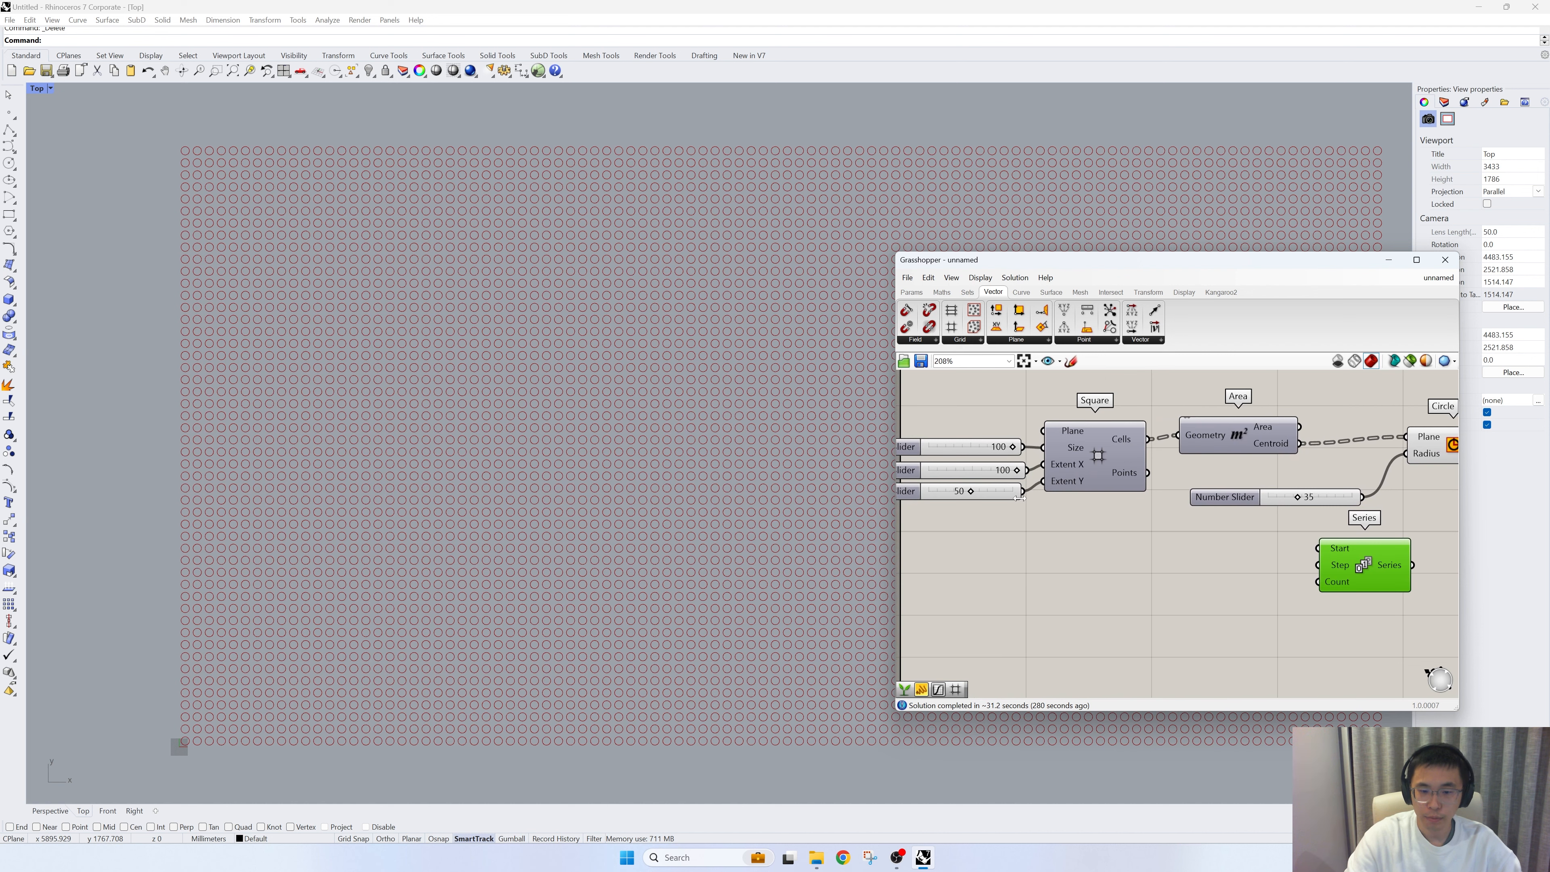
pyautogui.moveTo(1107, 517); pyautogui.dragTo(1320, 582)
pyautogui.moveTo(1387, 578); pyautogui.dragTo(1146, 599, button='right')
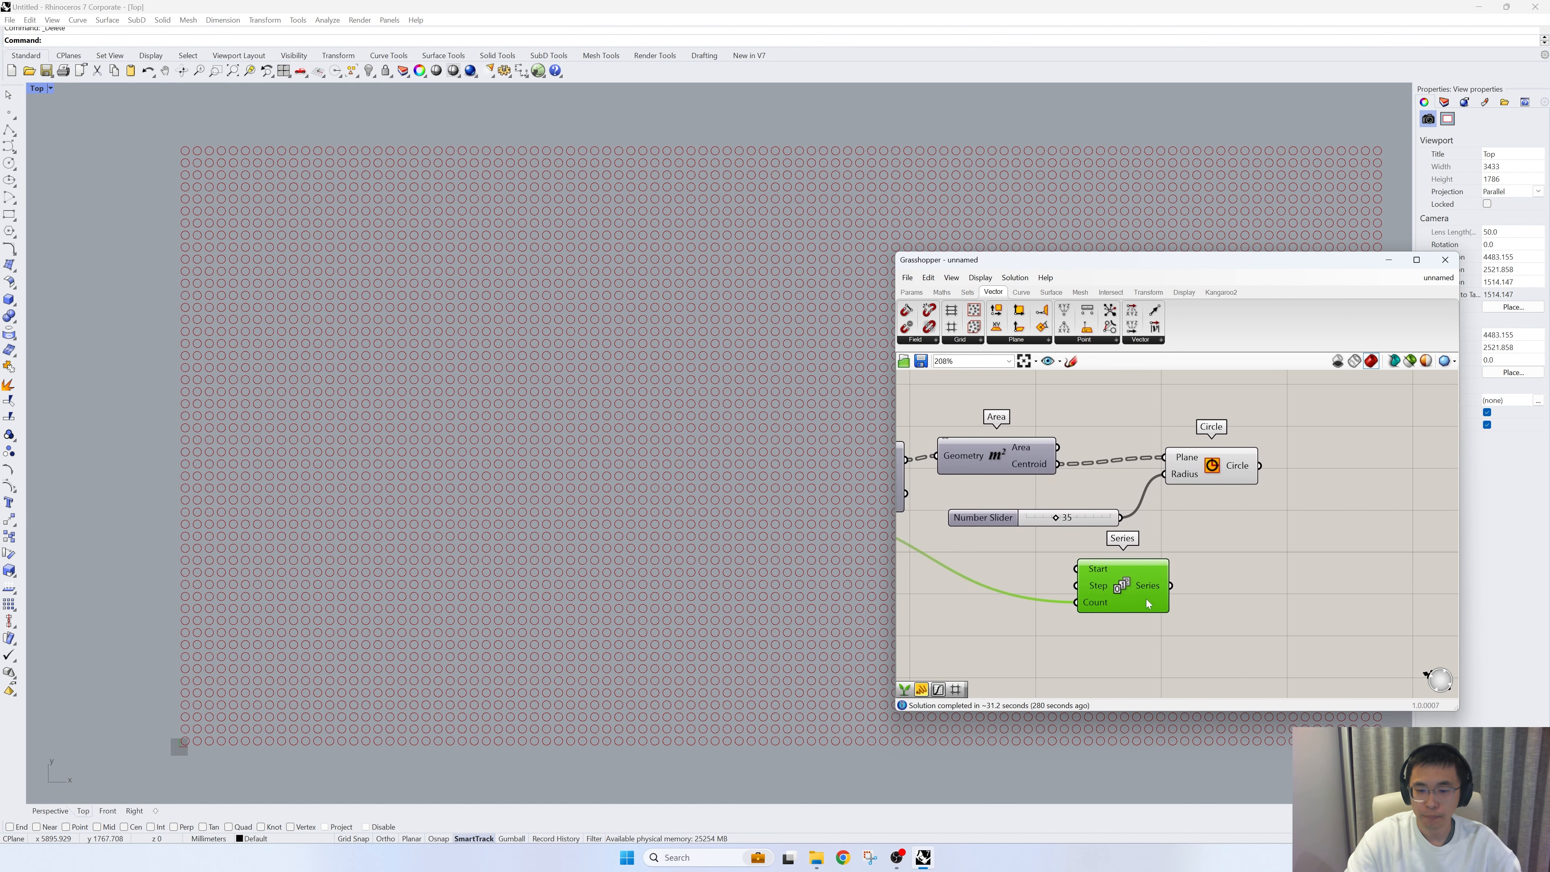
pyautogui.moveTo(1170, 586); pyautogui.dragTo(1165, 474)
pyautogui.click(1180, 475)
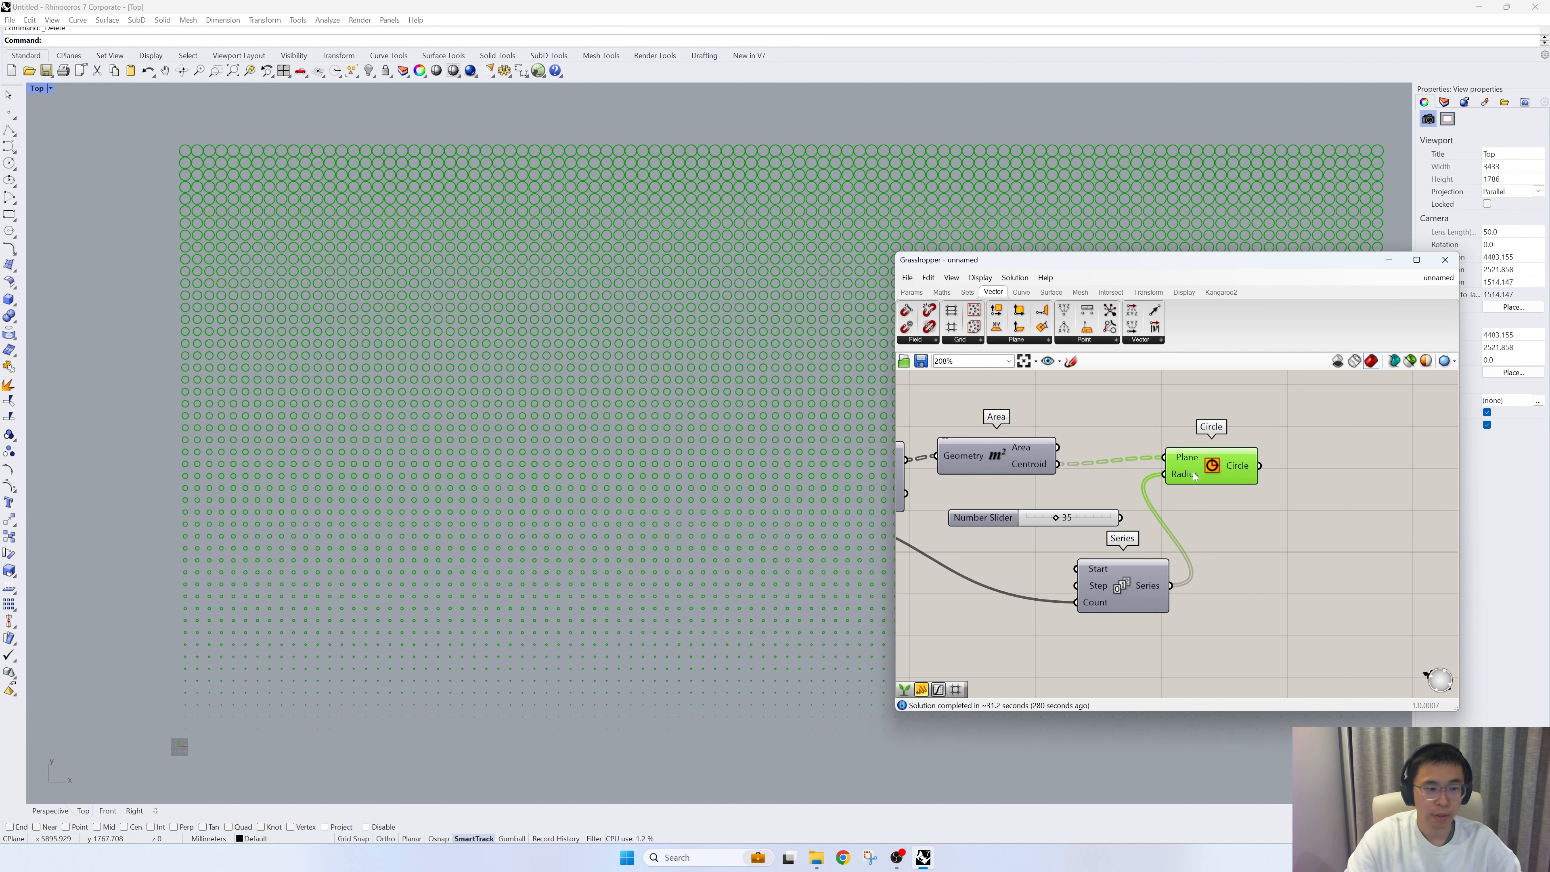
pyautogui.scroll(-1, 483, 492)
pyautogui.scroll(-1, 549, 557)
pyautogui.moveTo(549, 558); pyautogui.dragTo(234, 543, button='right')
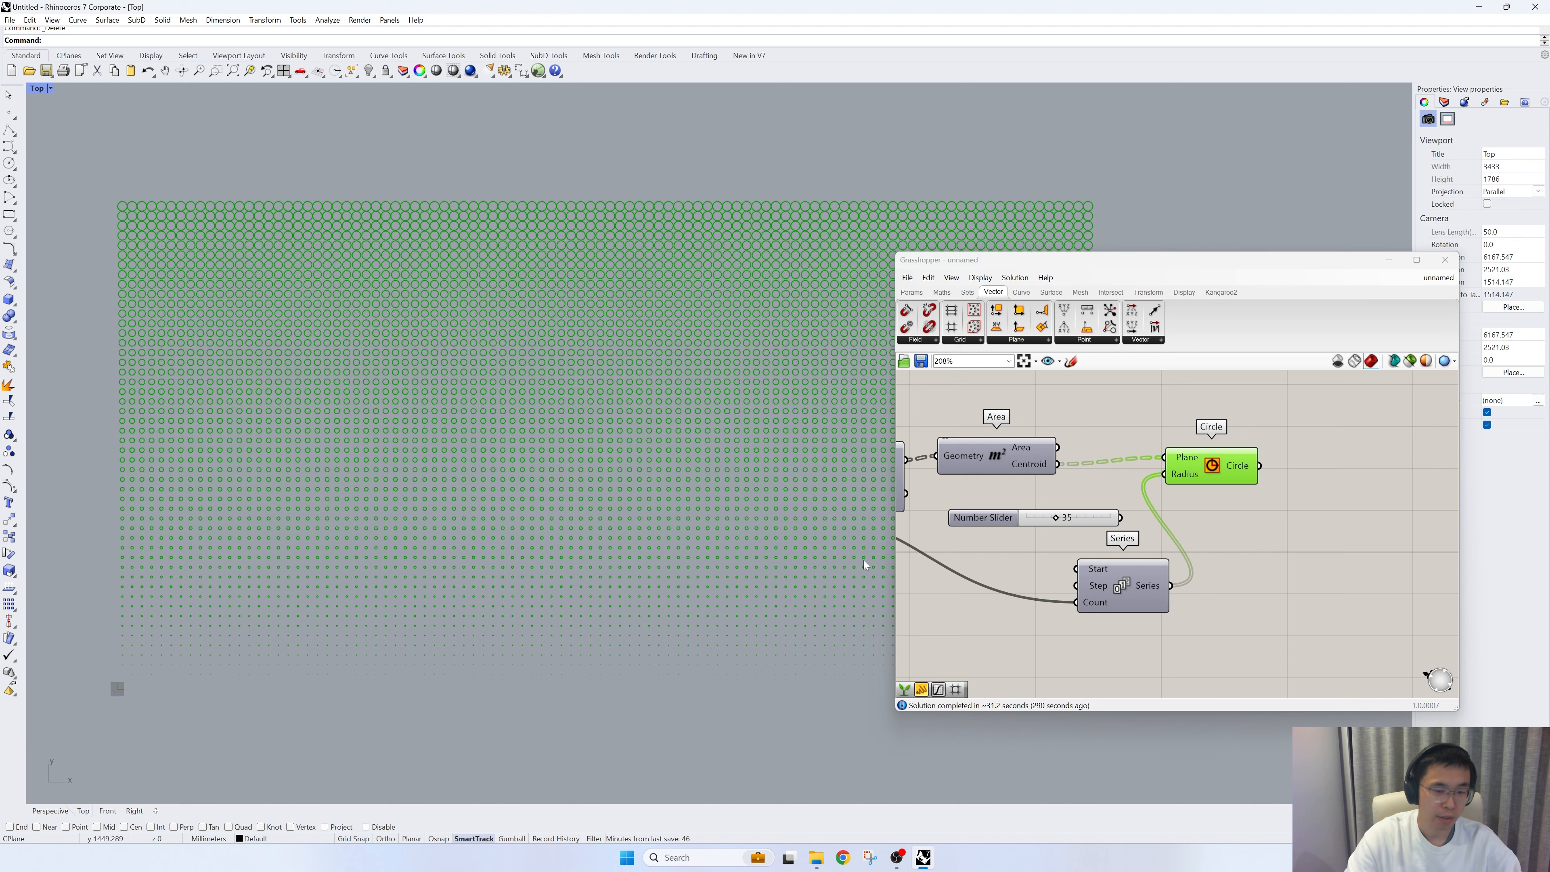
# Move the Series component nearer to the Area component and delete the disconnected 35 radius slider
pyautogui.click(1250, 577)
pyautogui.moveTo(1145, 586); pyautogui.dragTo(1090, 568)
pyautogui.click(1097, 522)
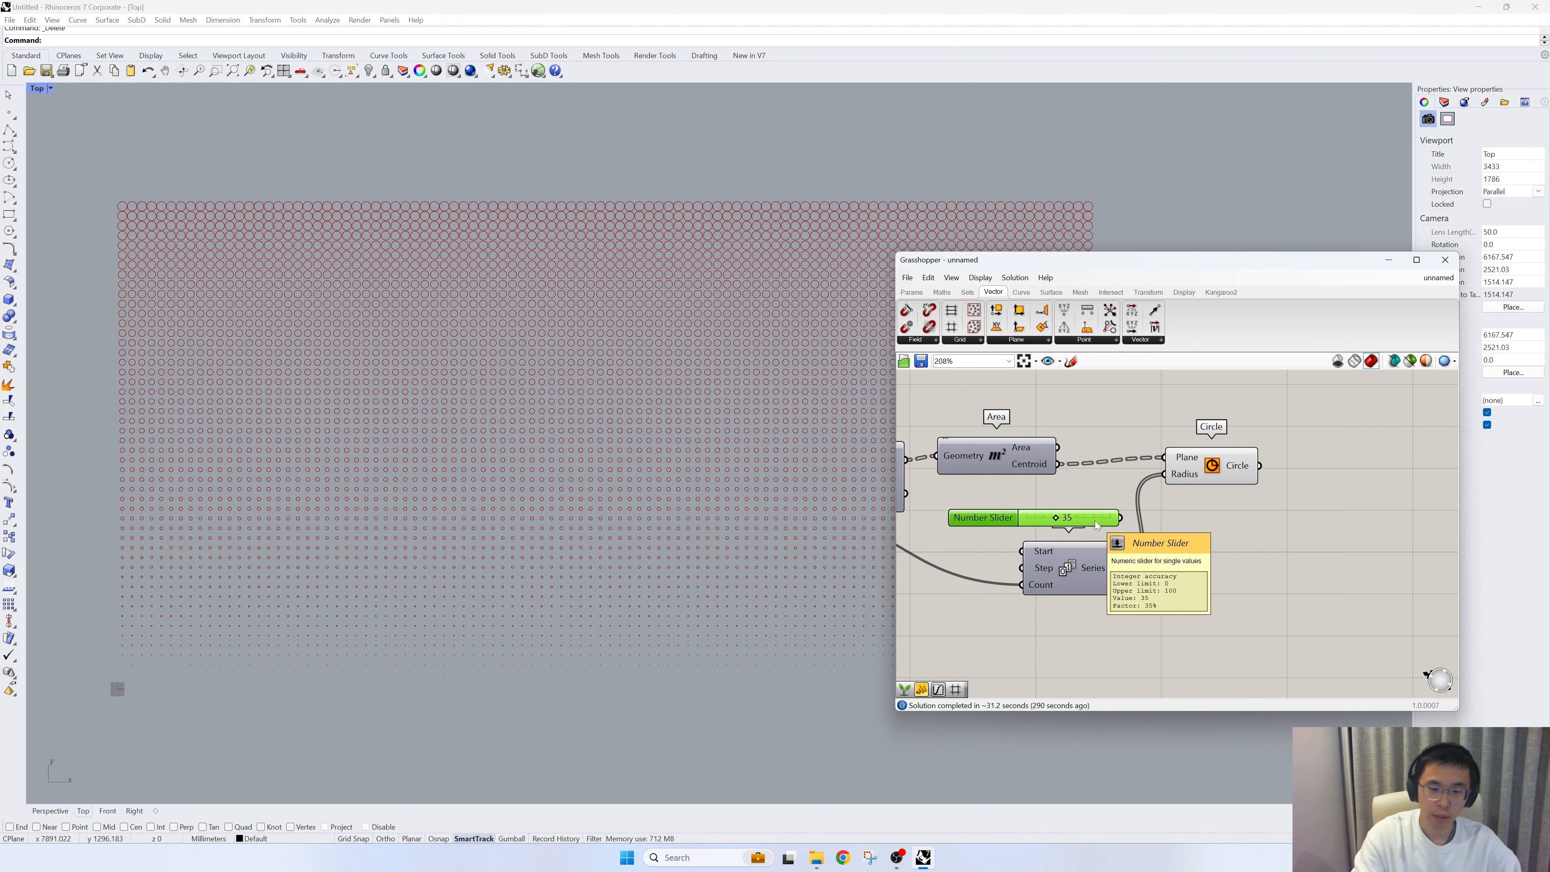
pyautogui.press('Delete')
pyautogui.scroll(1, 103, 626)
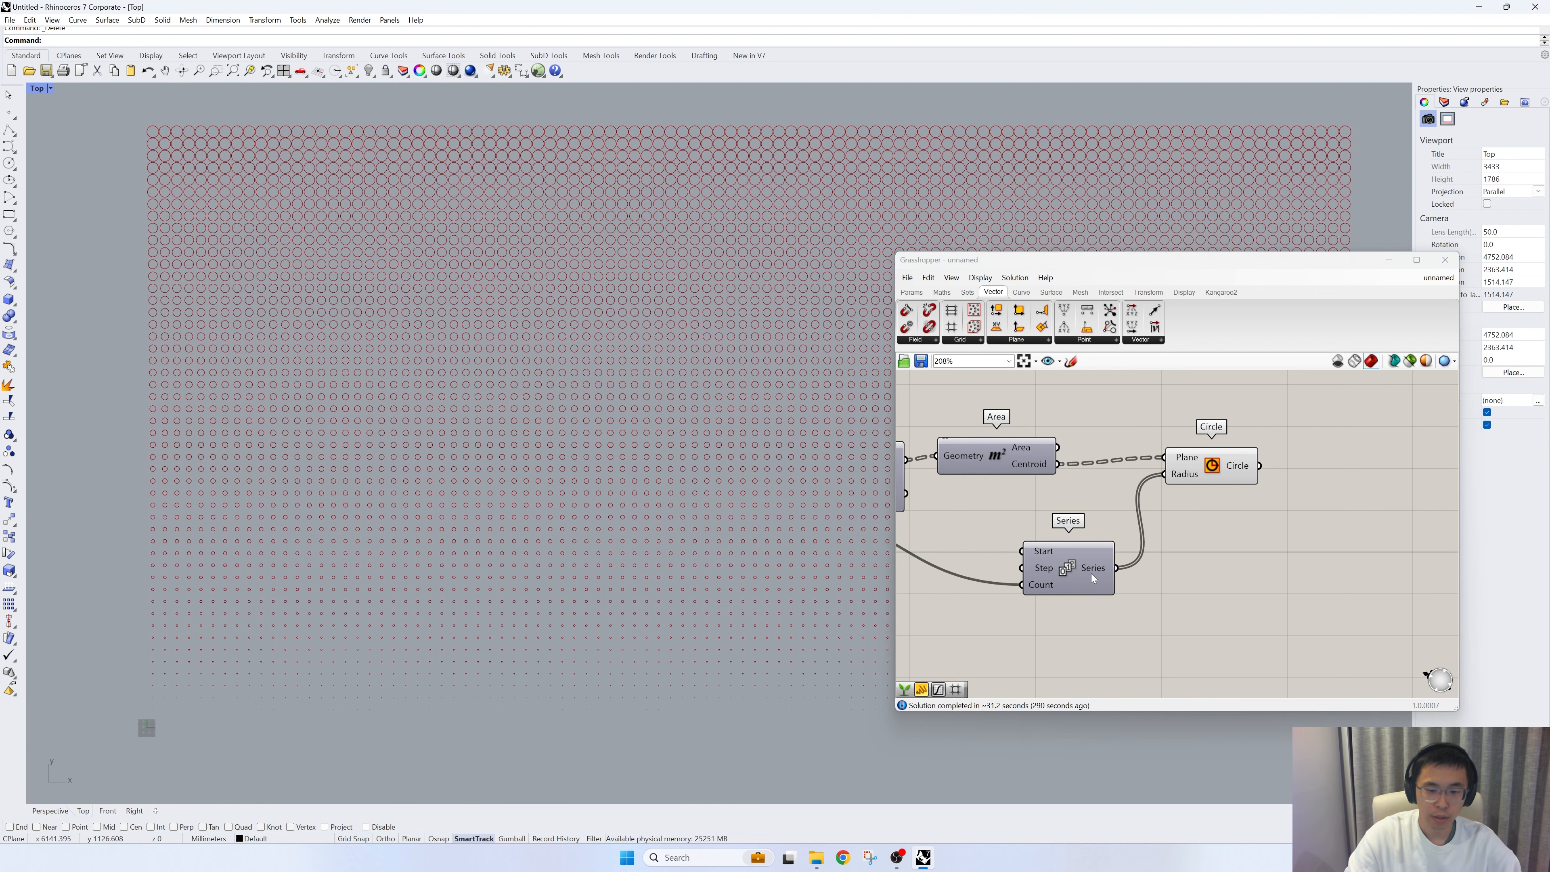
# Add a Graph Mapper component below the Circle component and set its graph type to Bezier
pyautogui.moveTo(1091, 573); pyautogui.dragTo(1065, 557)
pyautogui.moveTo(1065, 557); pyautogui.dragTo(1050, 518, button='right')
pyautogui.doubleClick(1047, 580)
pyautogui.write('graph')
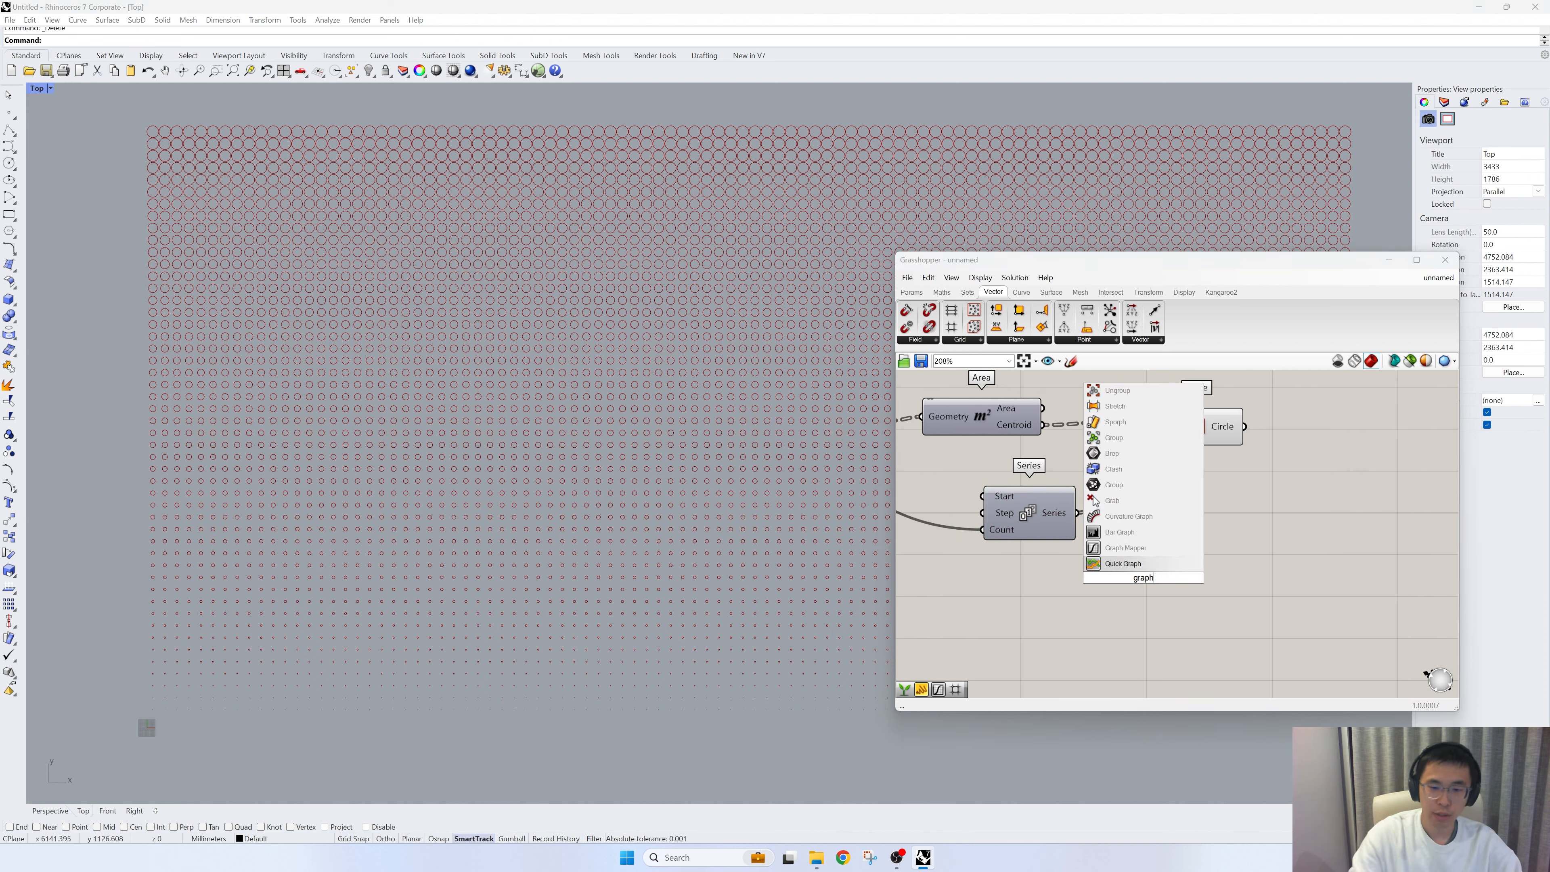
pyautogui.click(1127, 547)
pyautogui.moveTo(1143, 587); pyautogui.dragTo(1179, 591)
pyautogui.rightClick(1179, 583)
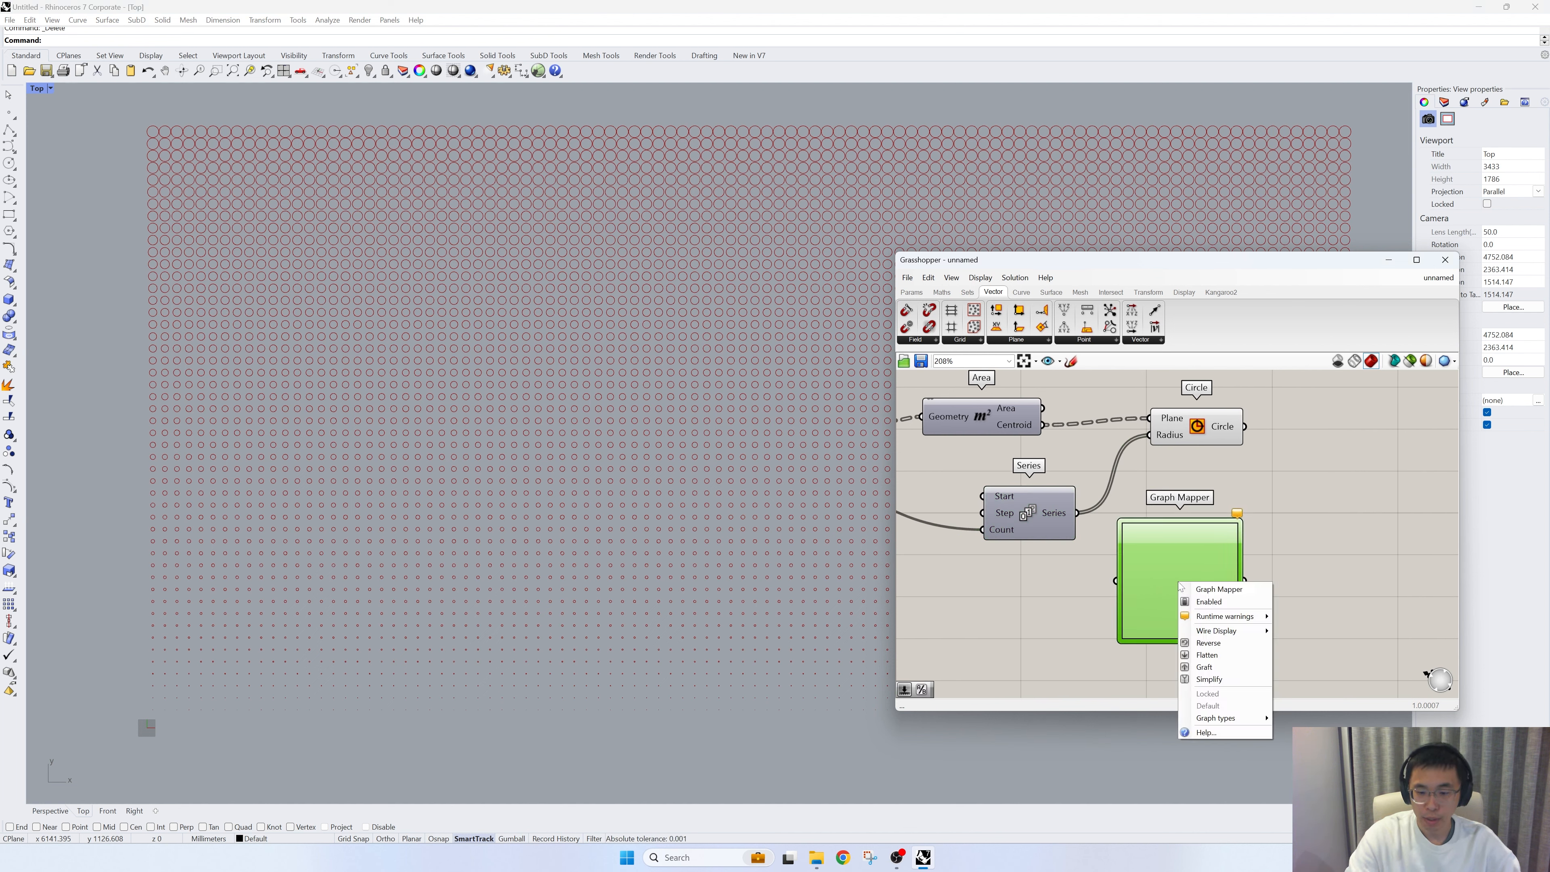
pyautogui.moveTo(1255, 720)
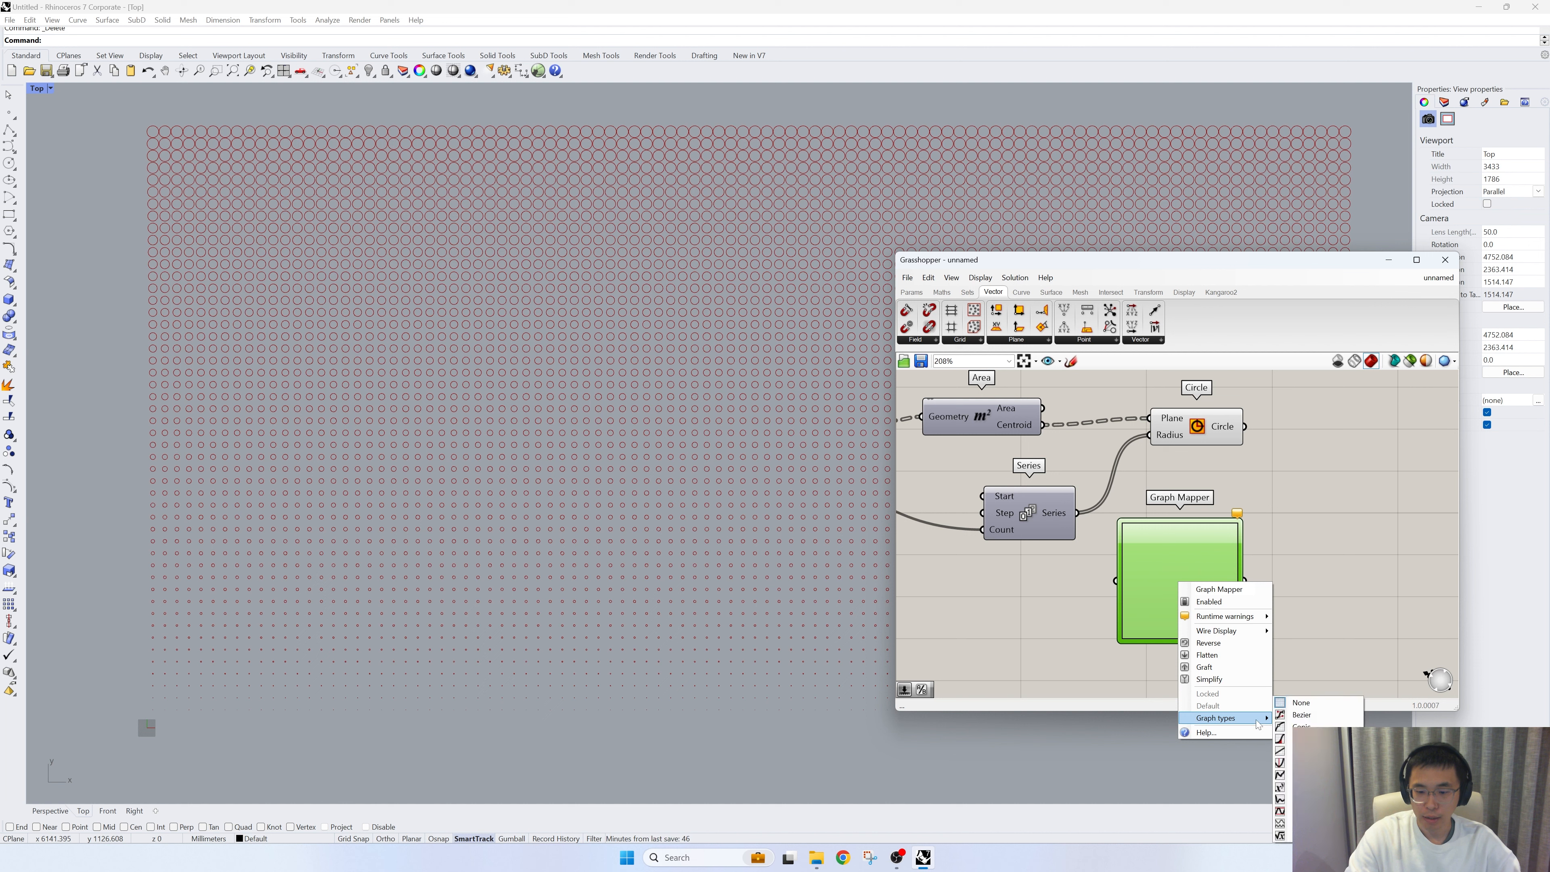
pyautogui.click(1295, 717)
# Shape the Graph Mapper's Bezier curve into an S-curve by flattening its handles along the upper and lower edges
pyautogui.rightClick(1201, 588)
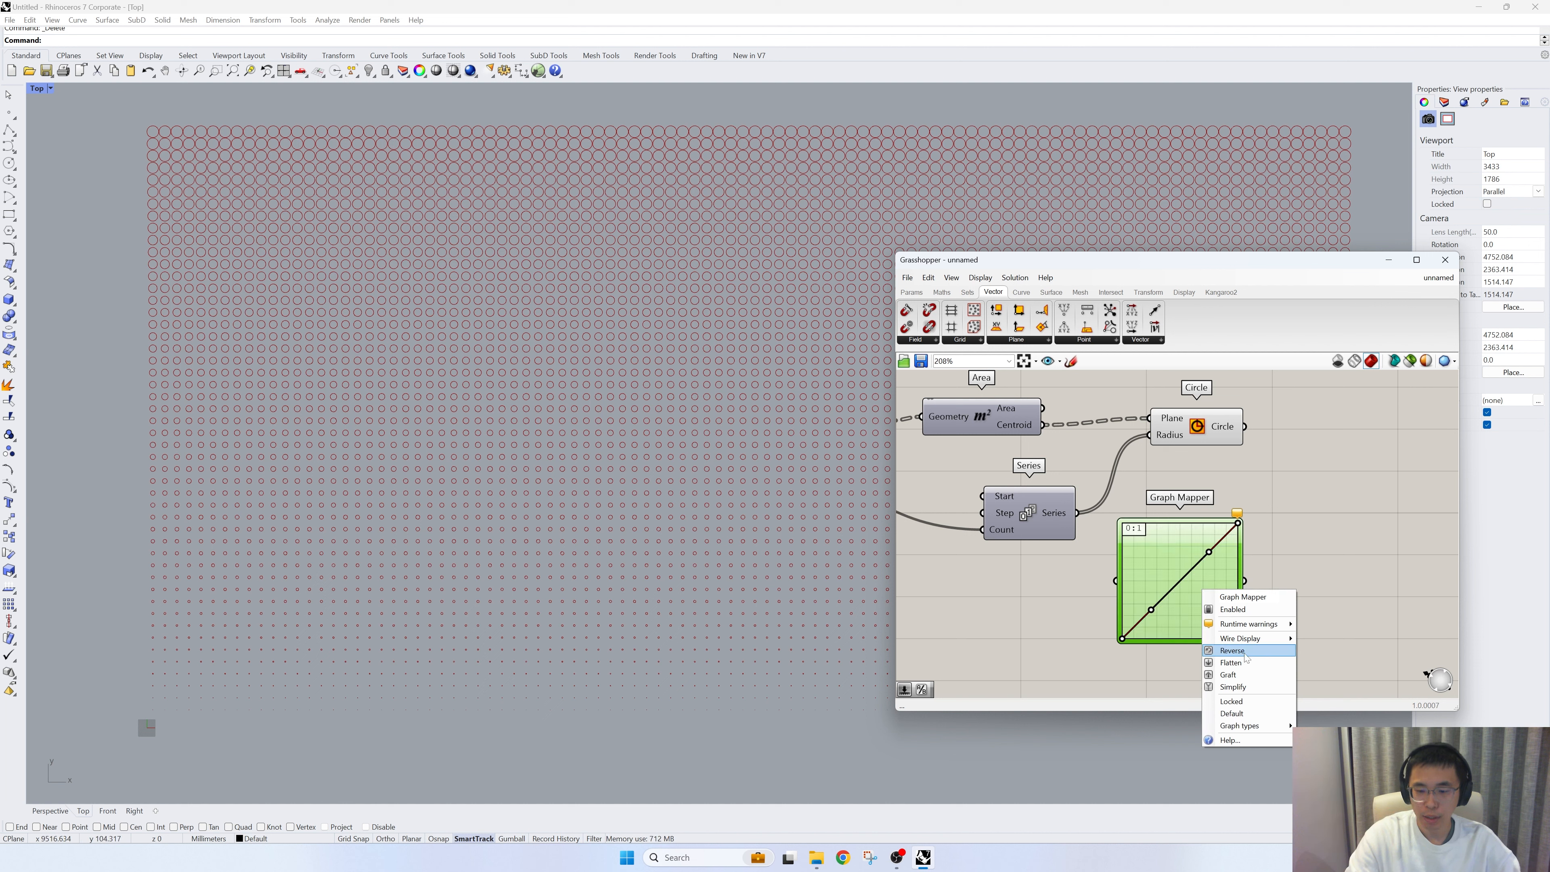
pyautogui.moveTo(1289, 727)
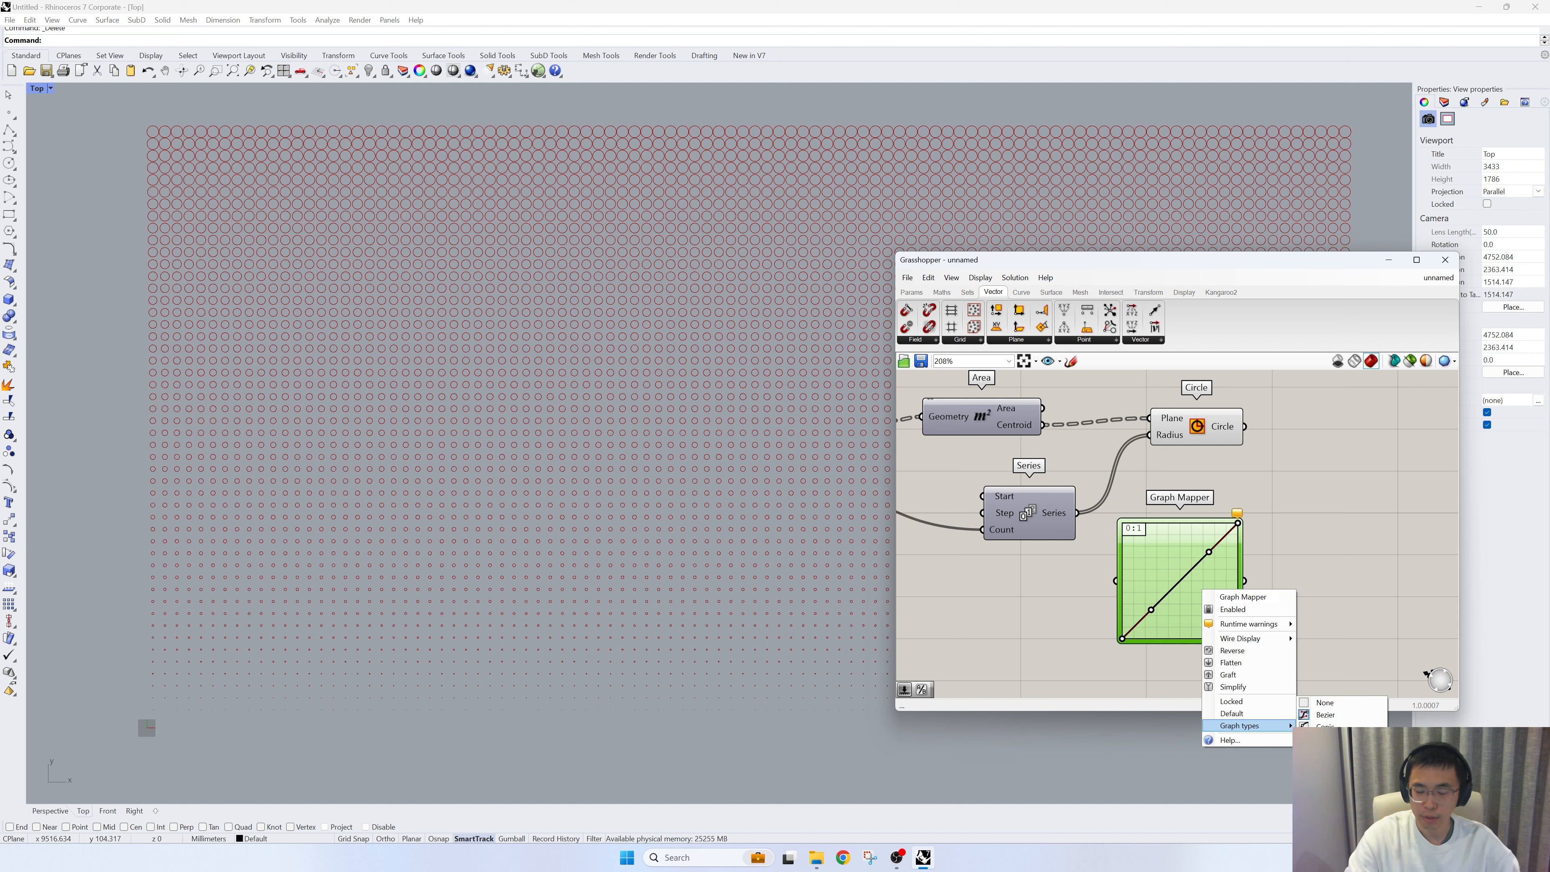
pyautogui.click(1327, 620)
pyautogui.moveTo(1205, 551); pyautogui.dragTo(1185, 524)
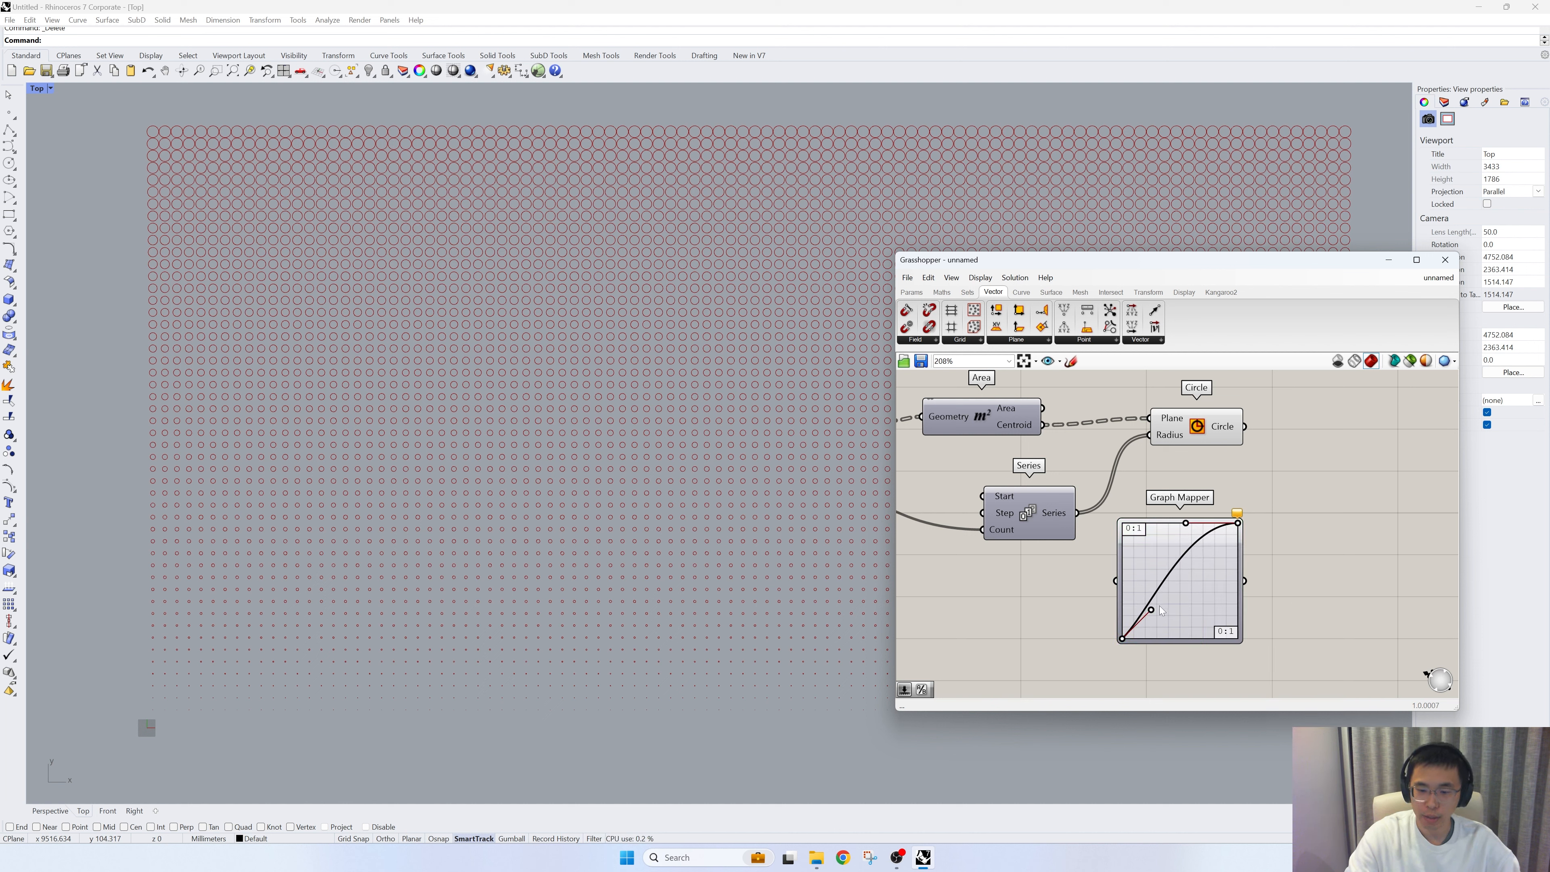
pyautogui.moveTo(1153, 608); pyautogui.dragTo(1191, 644)
# Set the Graph Mapper's Y domain to run from 1 to 2 in the Graph Editor
pyautogui.scroll(2, 1192, 644)
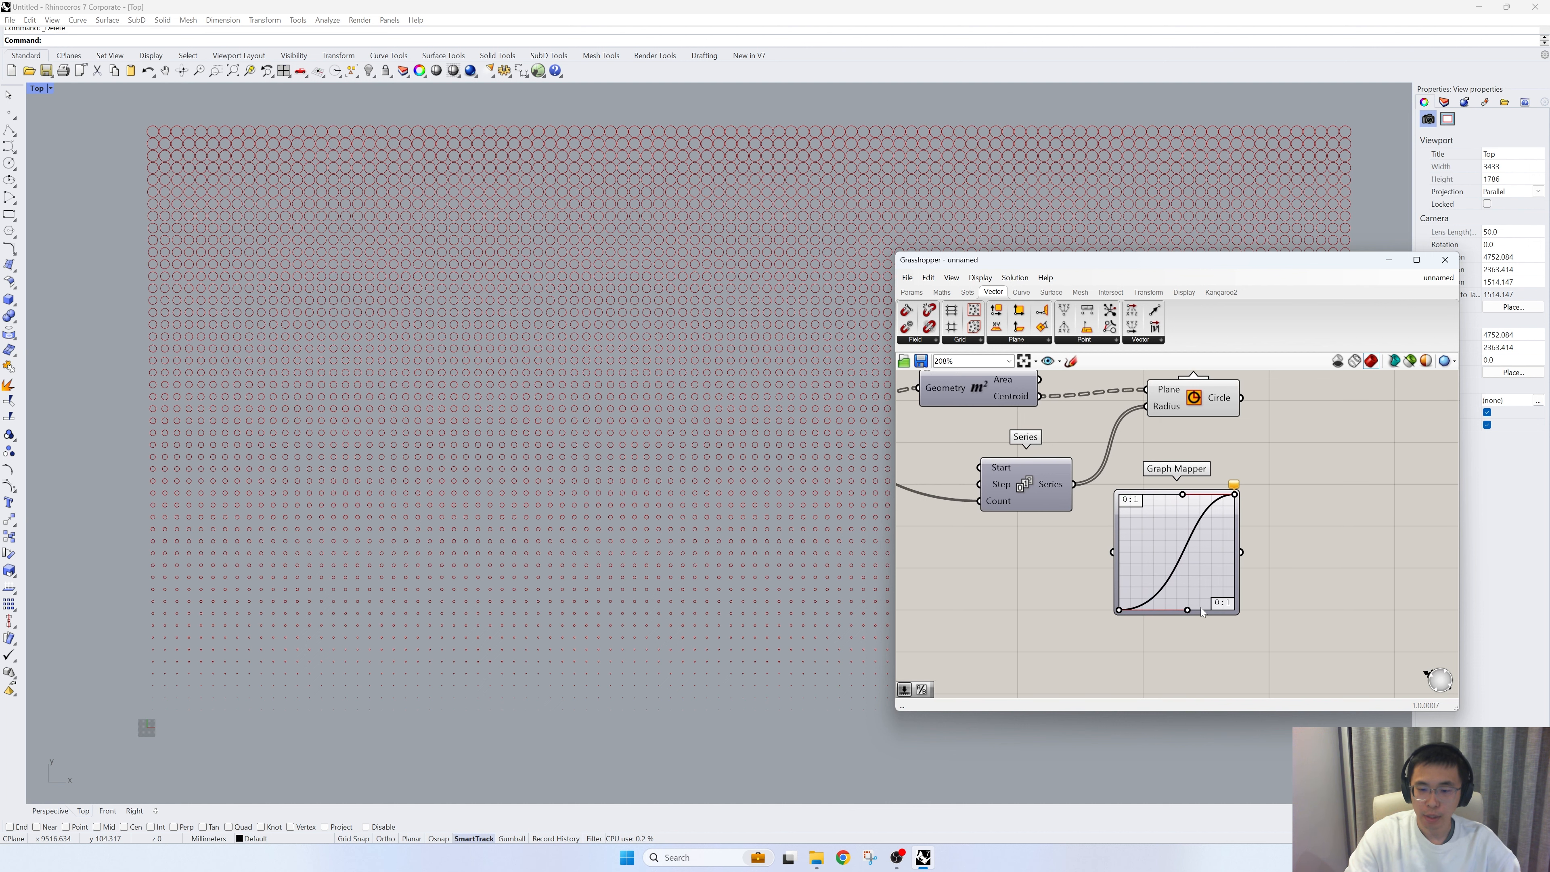
pyautogui.scroll(2, 1223, 613)
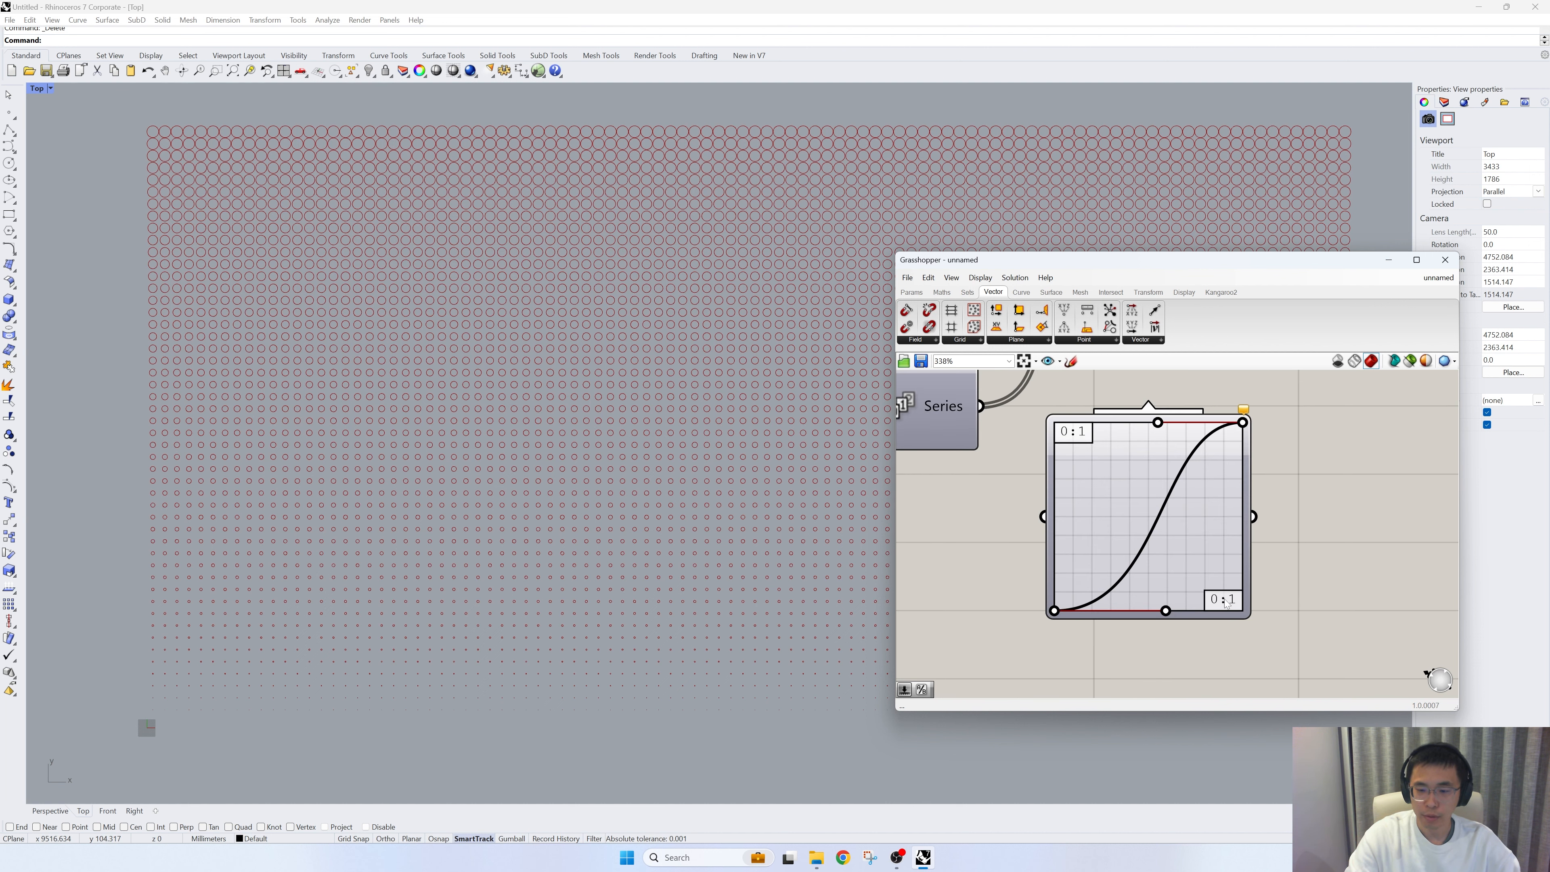
pyautogui.doubleClick(1140, 501)
pyautogui.click(1294, 592)
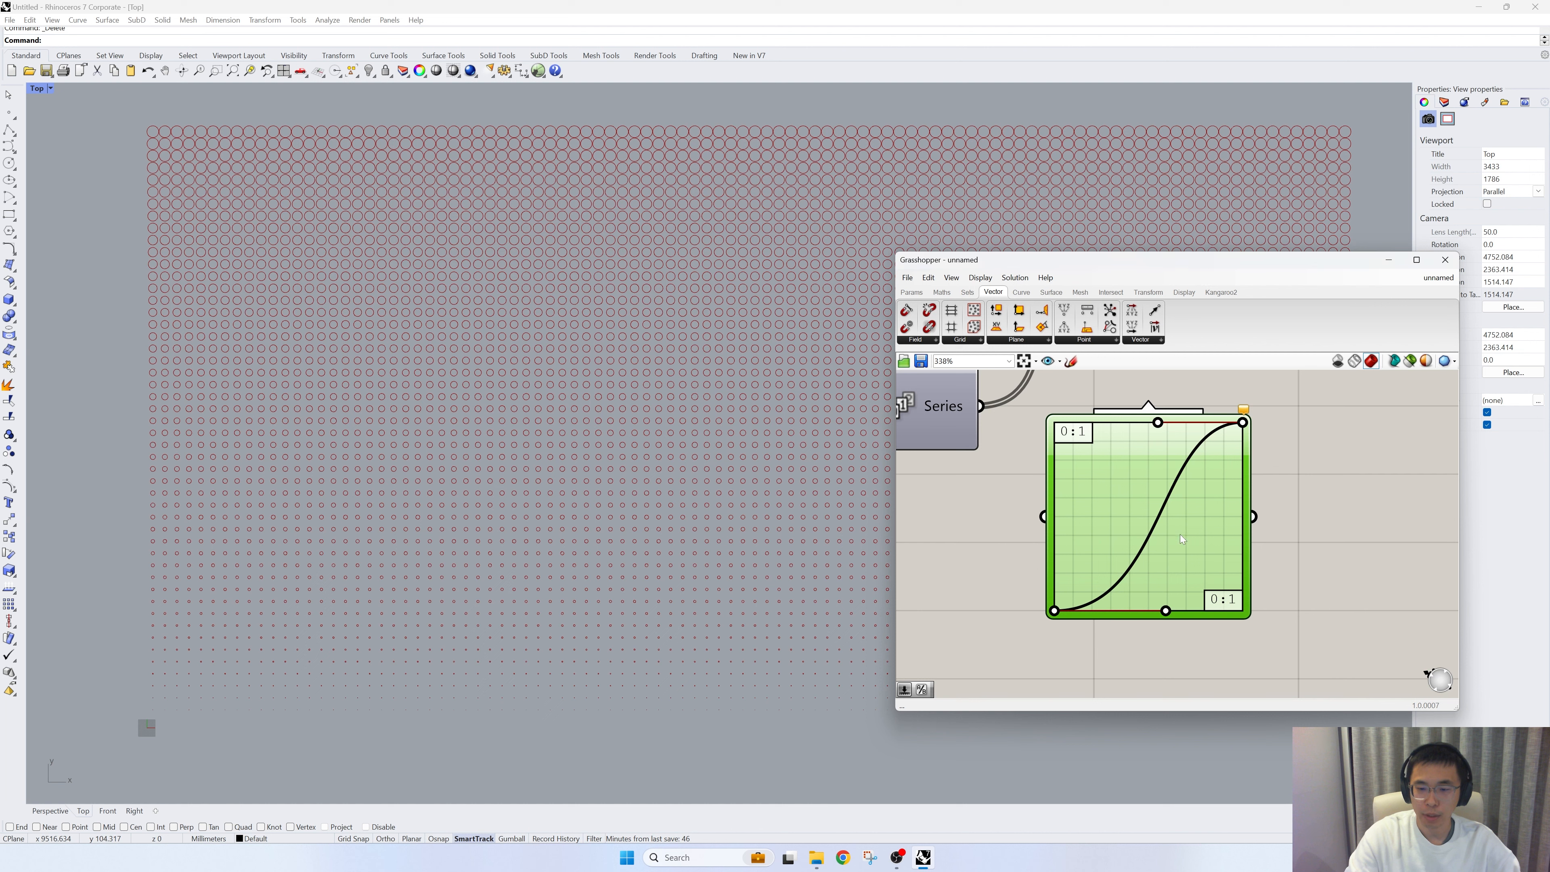
pyautogui.doubleClick(1130, 516)
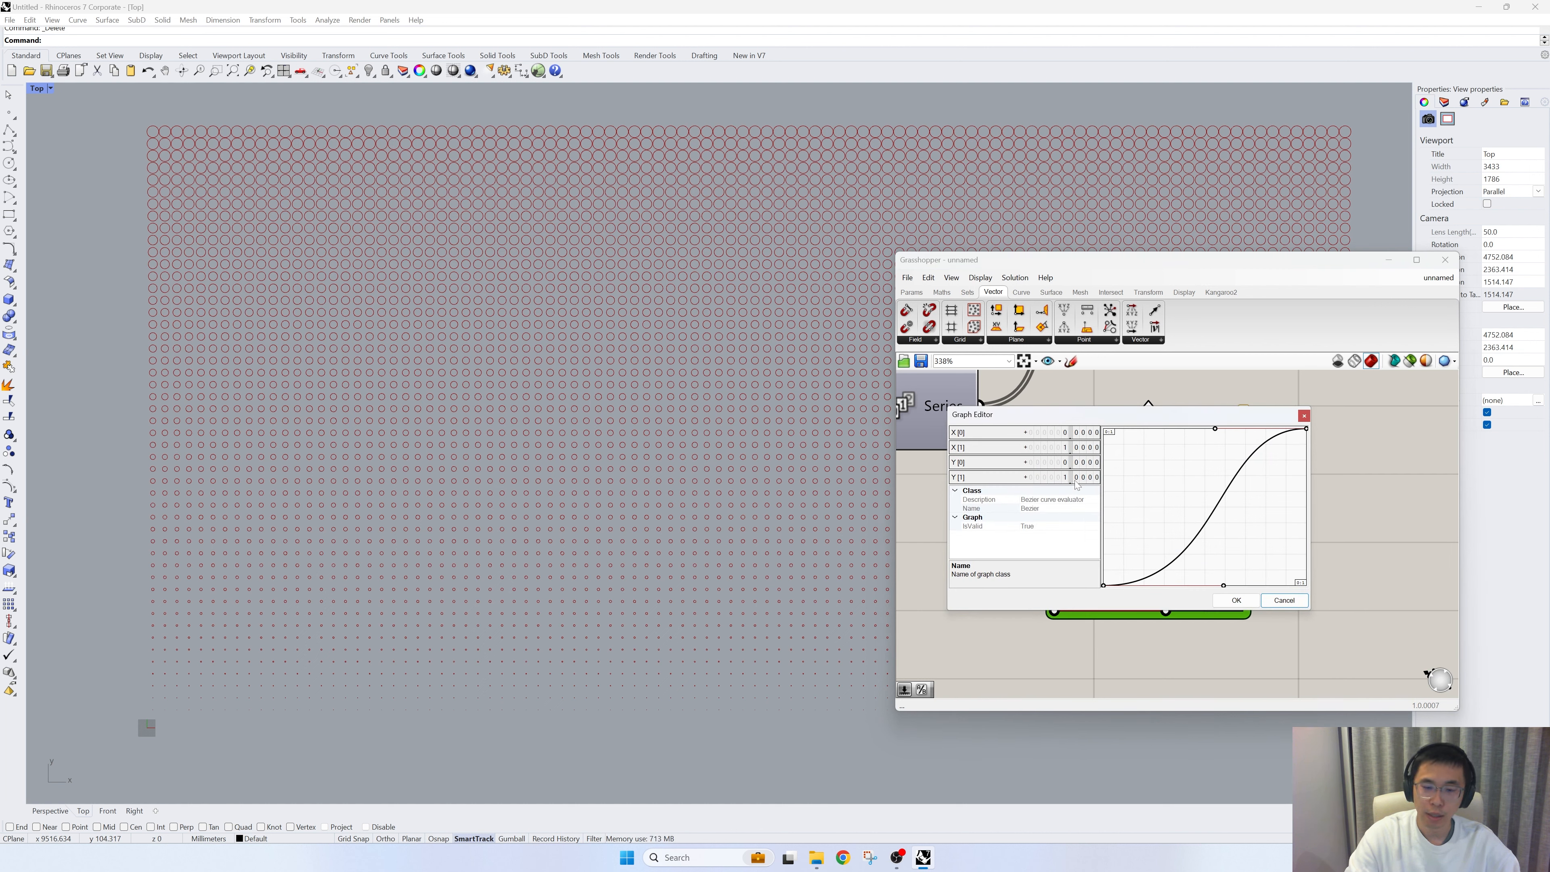
pyautogui.doubleClick(1051, 464)
pyautogui.write('1')
pyautogui.doubleClick(1050, 478)
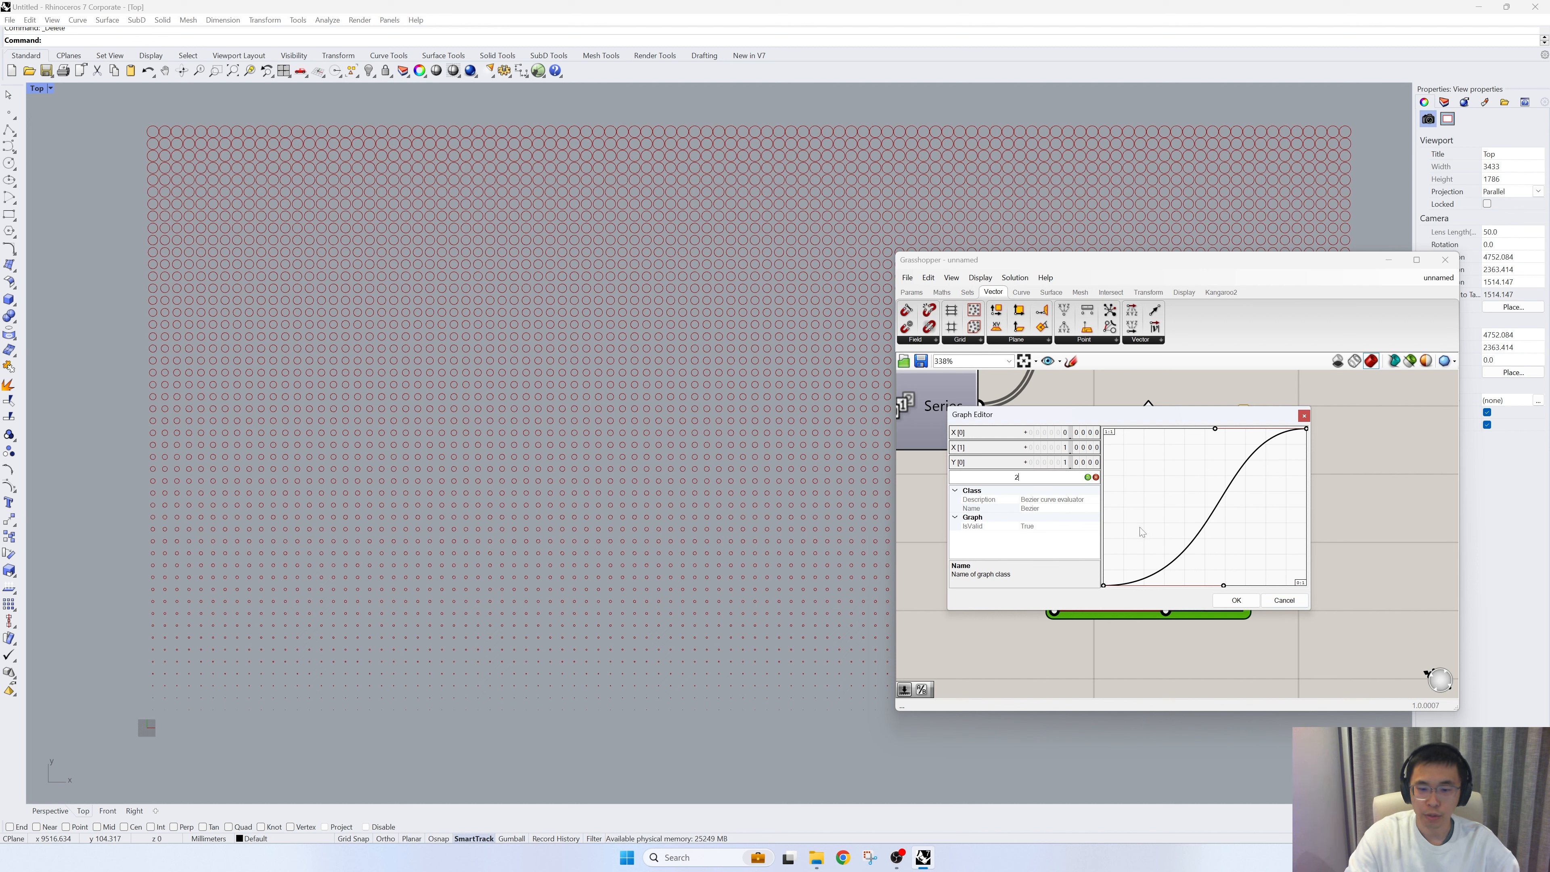
pyautogui.click(1087, 478)
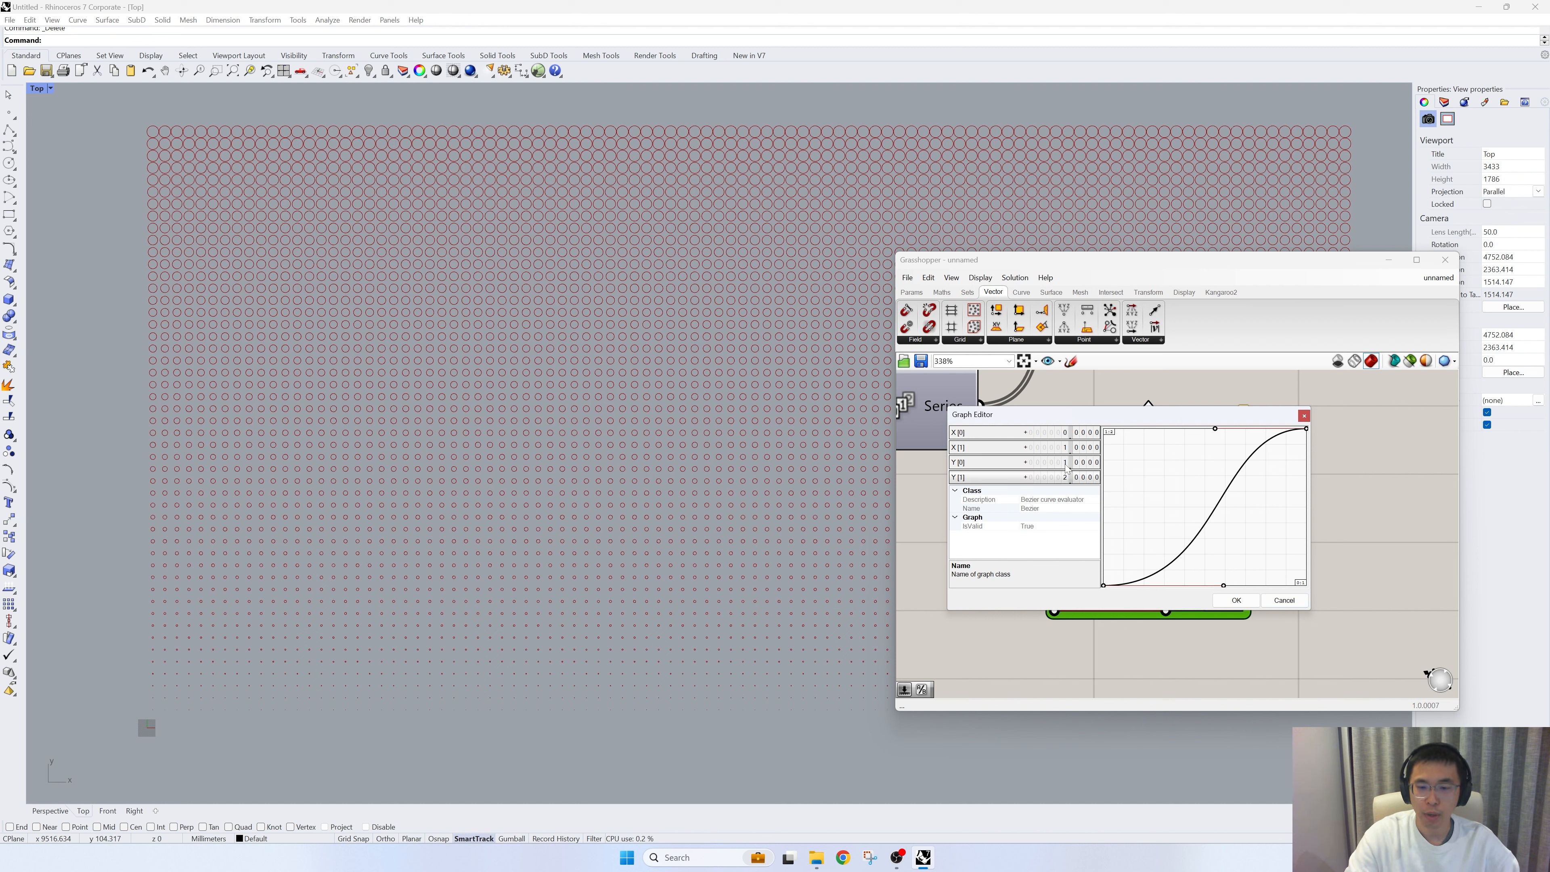
pyautogui.click(1236, 600)
pyautogui.scroll(-4, 1178, 578)
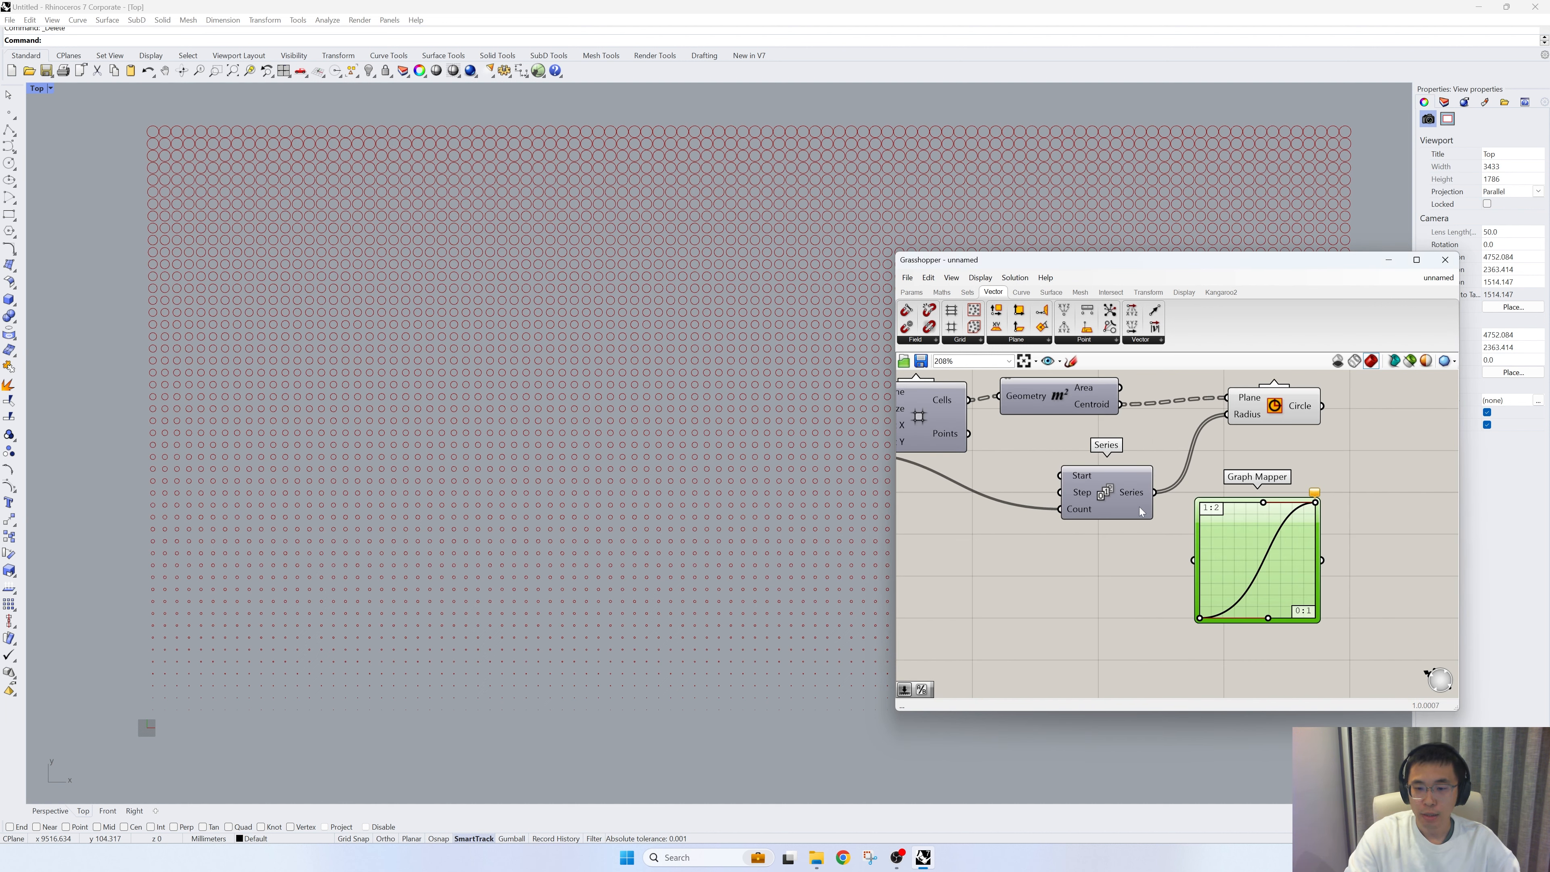
# Move the Series component aside, then add a number slider of 1 and a Division component with the Extent Y slider feeding A
pyautogui.scroll(1, 1298, 616)
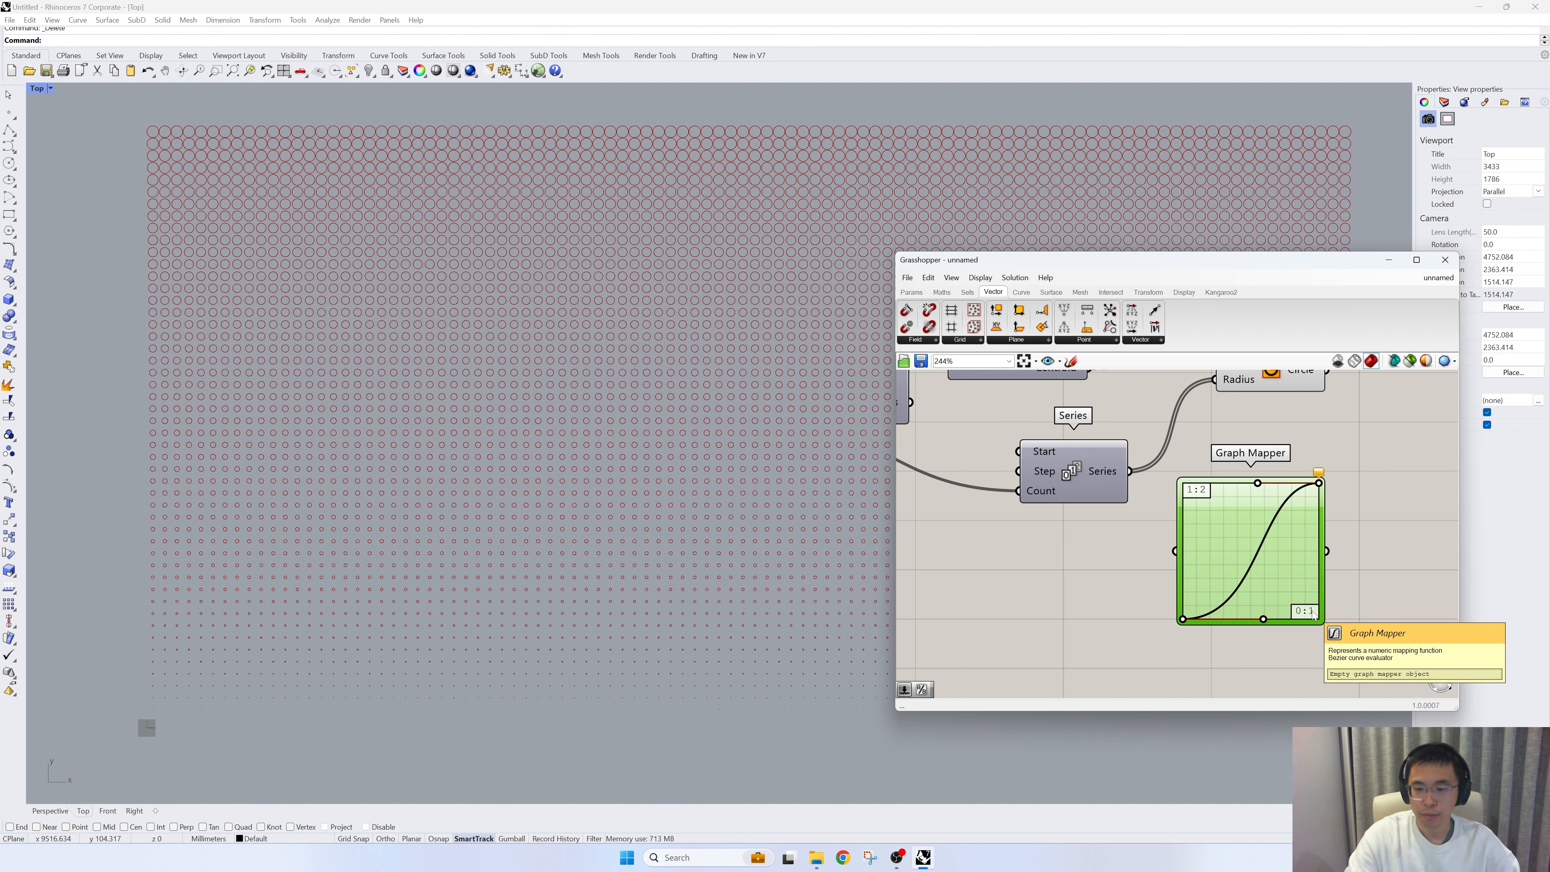
pyautogui.moveTo(1047, 550); pyautogui.dragTo(1095, 554, button='right')
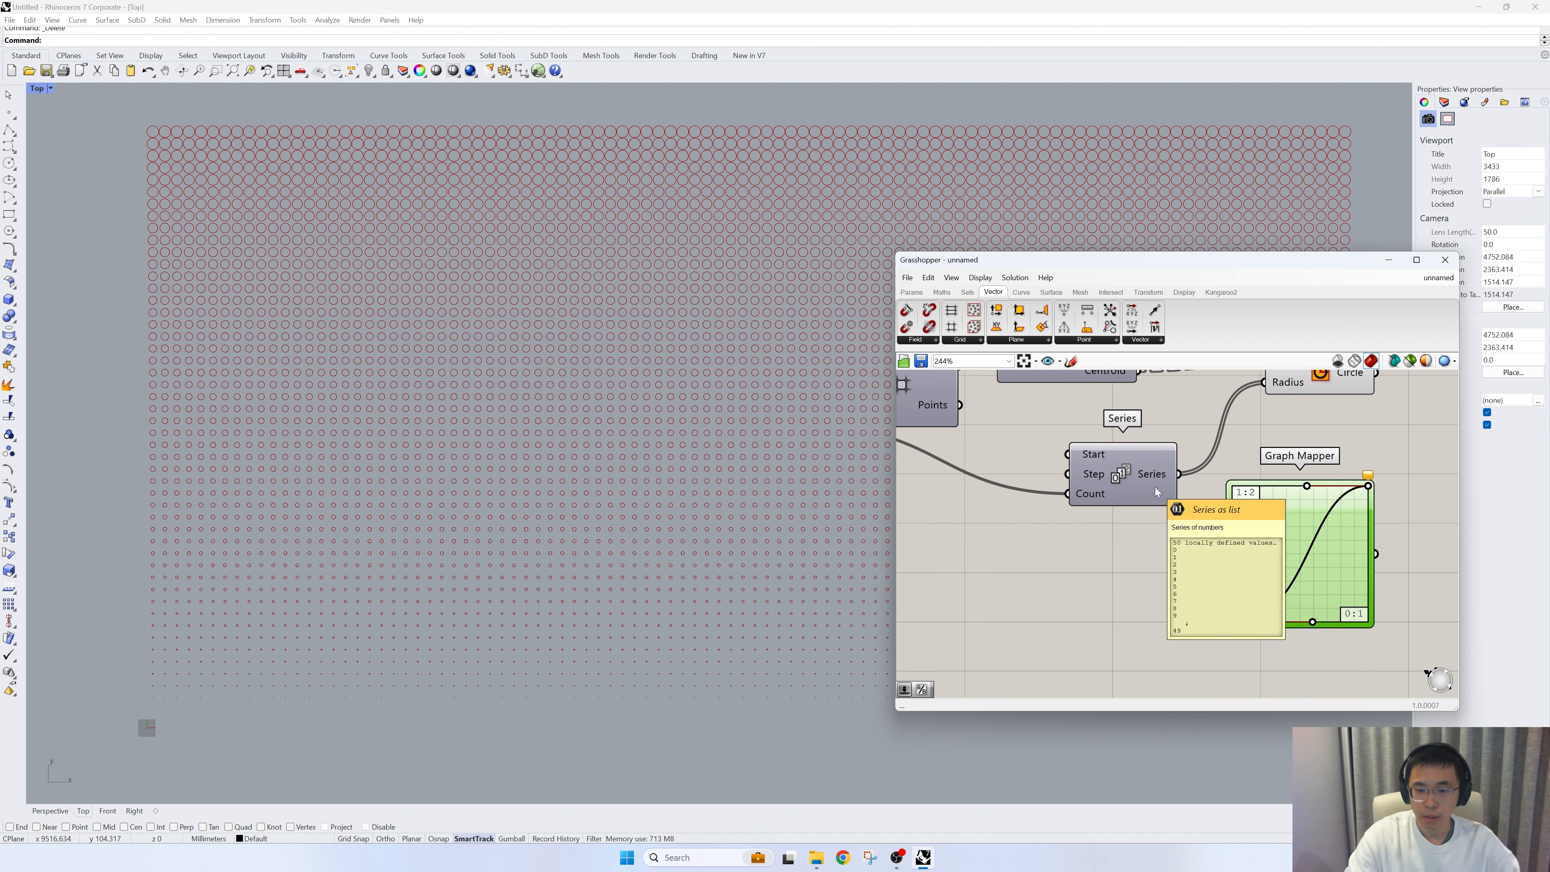
pyautogui.moveTo(1141, 481); pyautogui.dragTo(1066, 529)
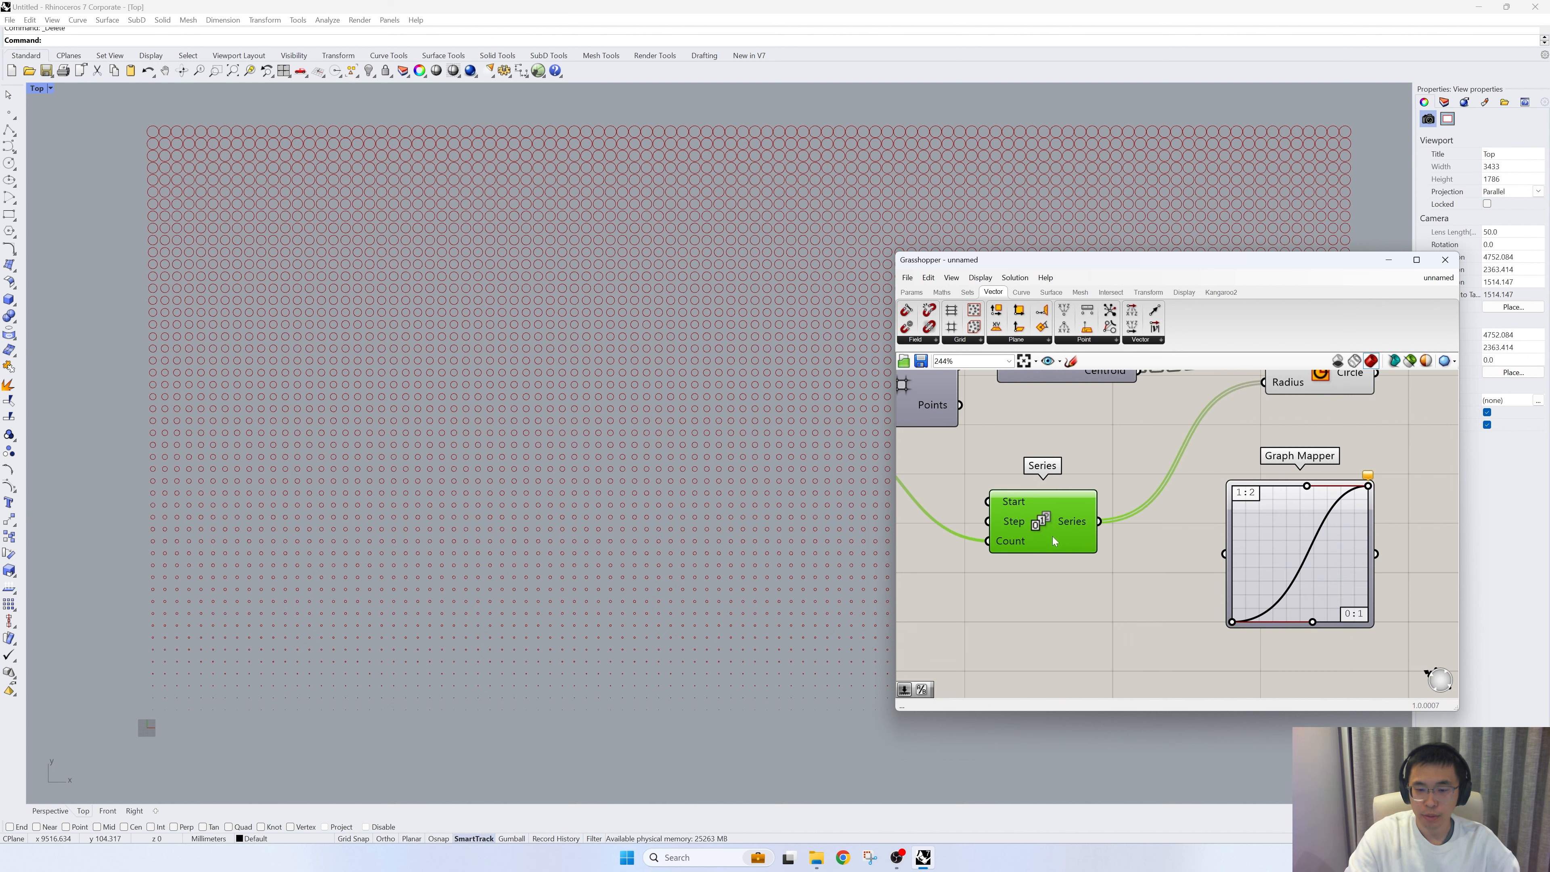
pyautogui.moveTo(984, 553); pyautogui.dragTo(1257, 555, button='right')
pyautogui.scroll(-2, 1233, 555)
pyautogui.doubleClick(1199, 575)
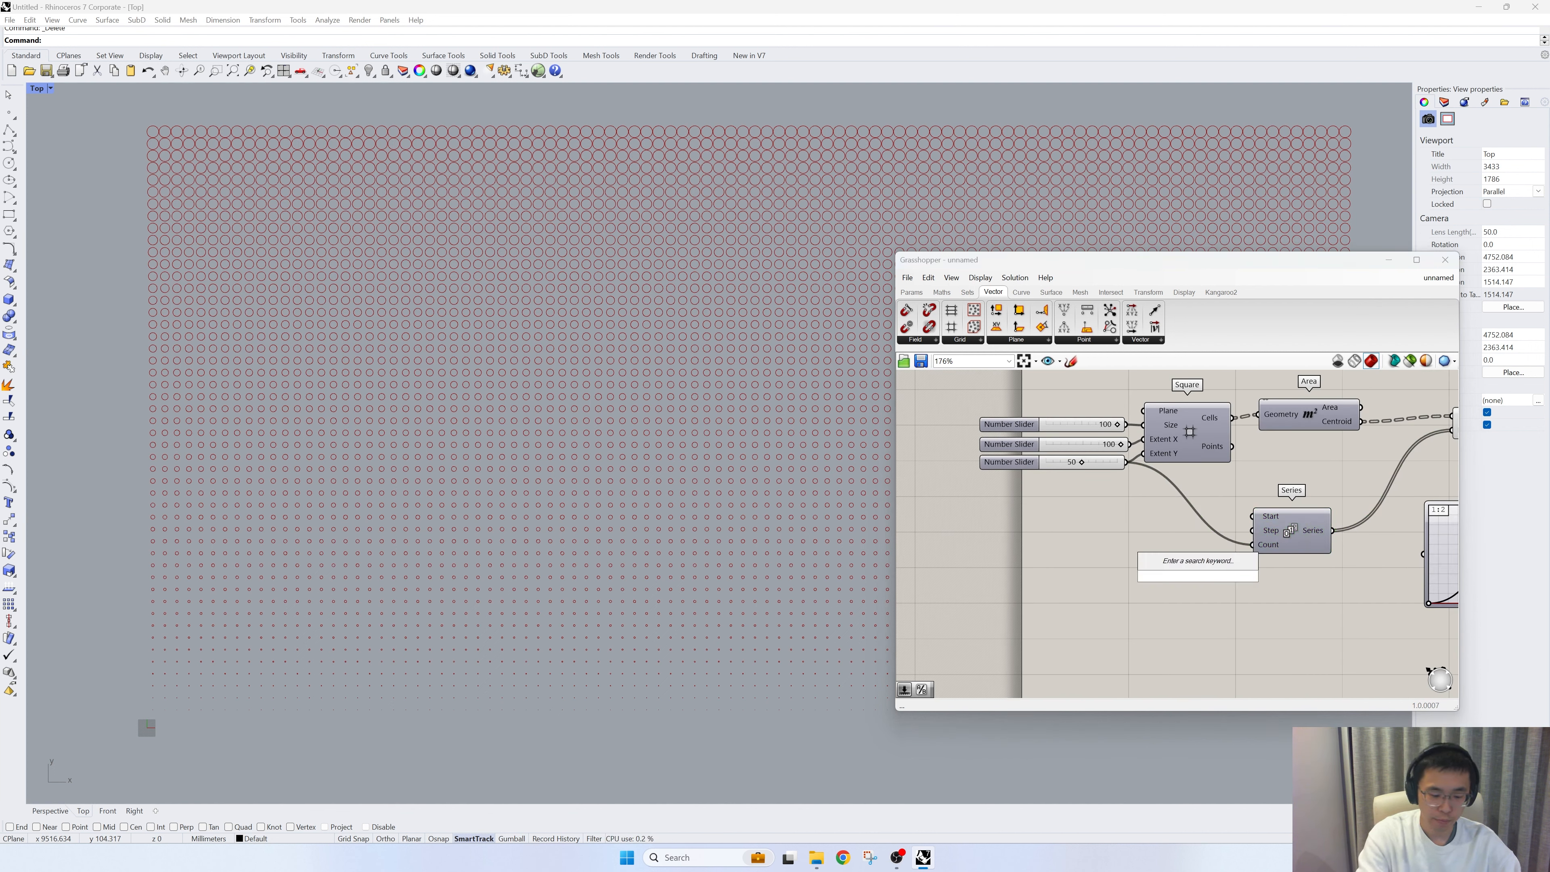
pyautogui.write('1')
pyautogui.press('Return')
pyautogui.doubleClick(1178, 620)
pyautogui.write('/')
pyautogui.press('Return')
pyautogui.moveTo(1126, 462); pyautogui.dragTo(1138, 575)
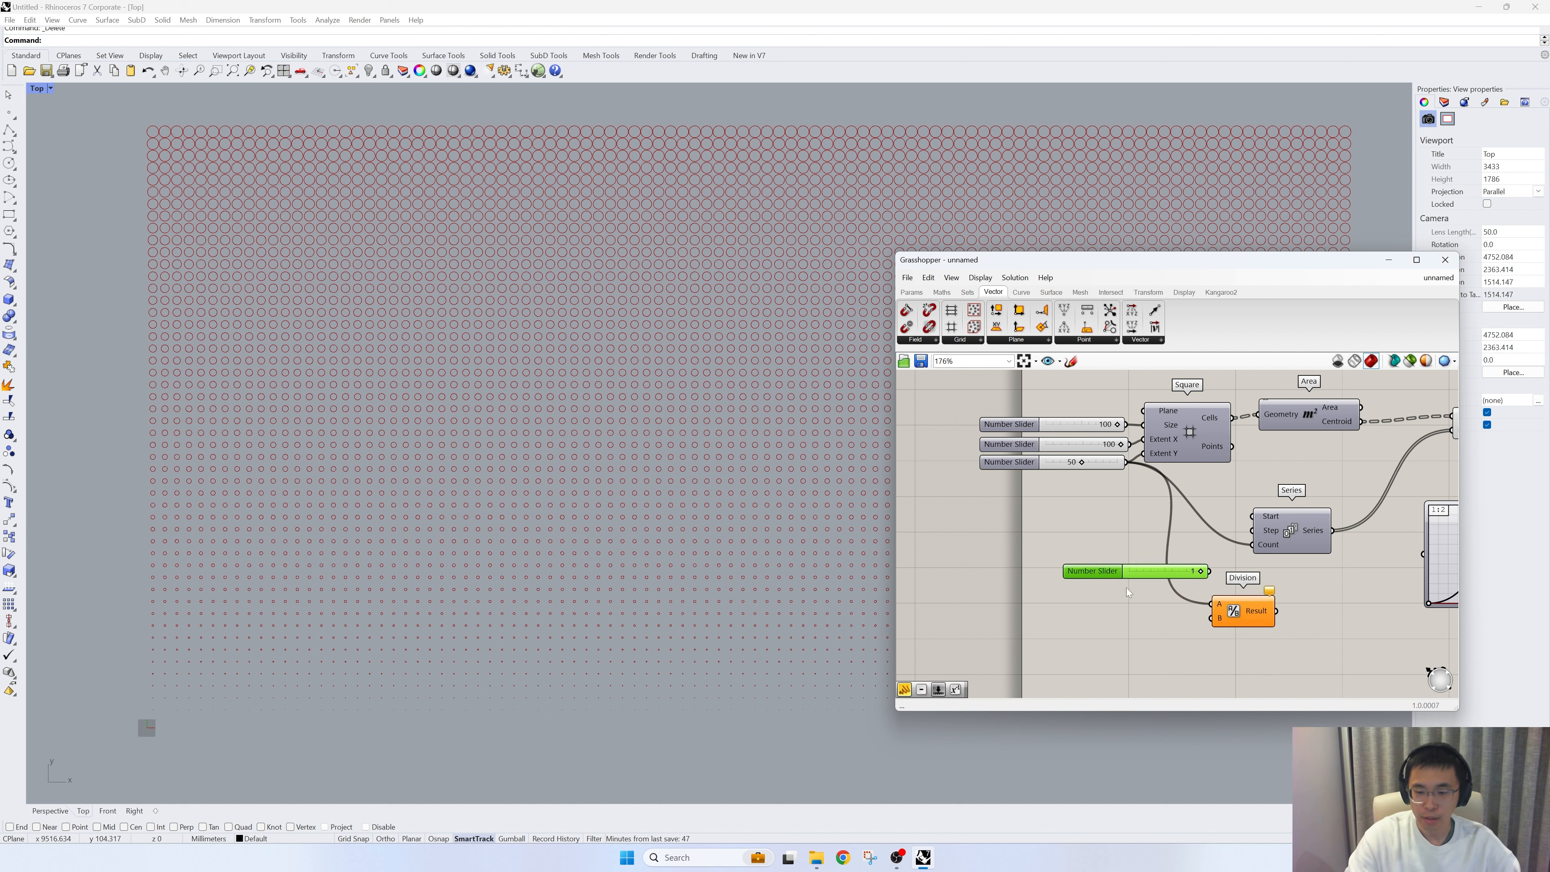
# Add a Subtraction component beside the Division component and a second number slider of 1 beneath it
pyautogui.doubleClick(1091, 624)
pyautogui.write('-')
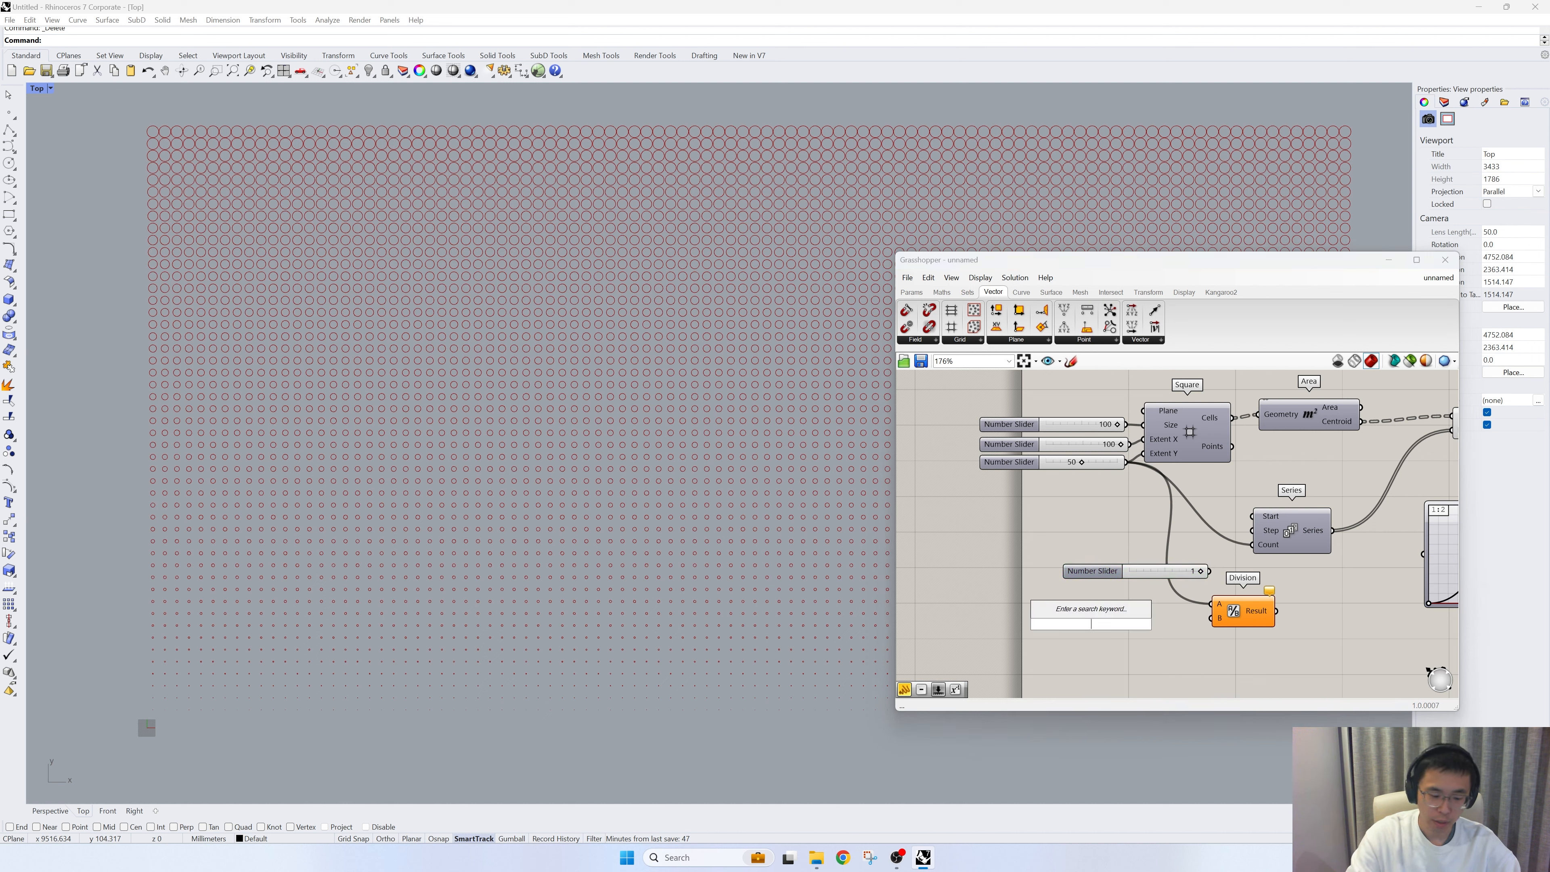
pyautogui.press('Return')
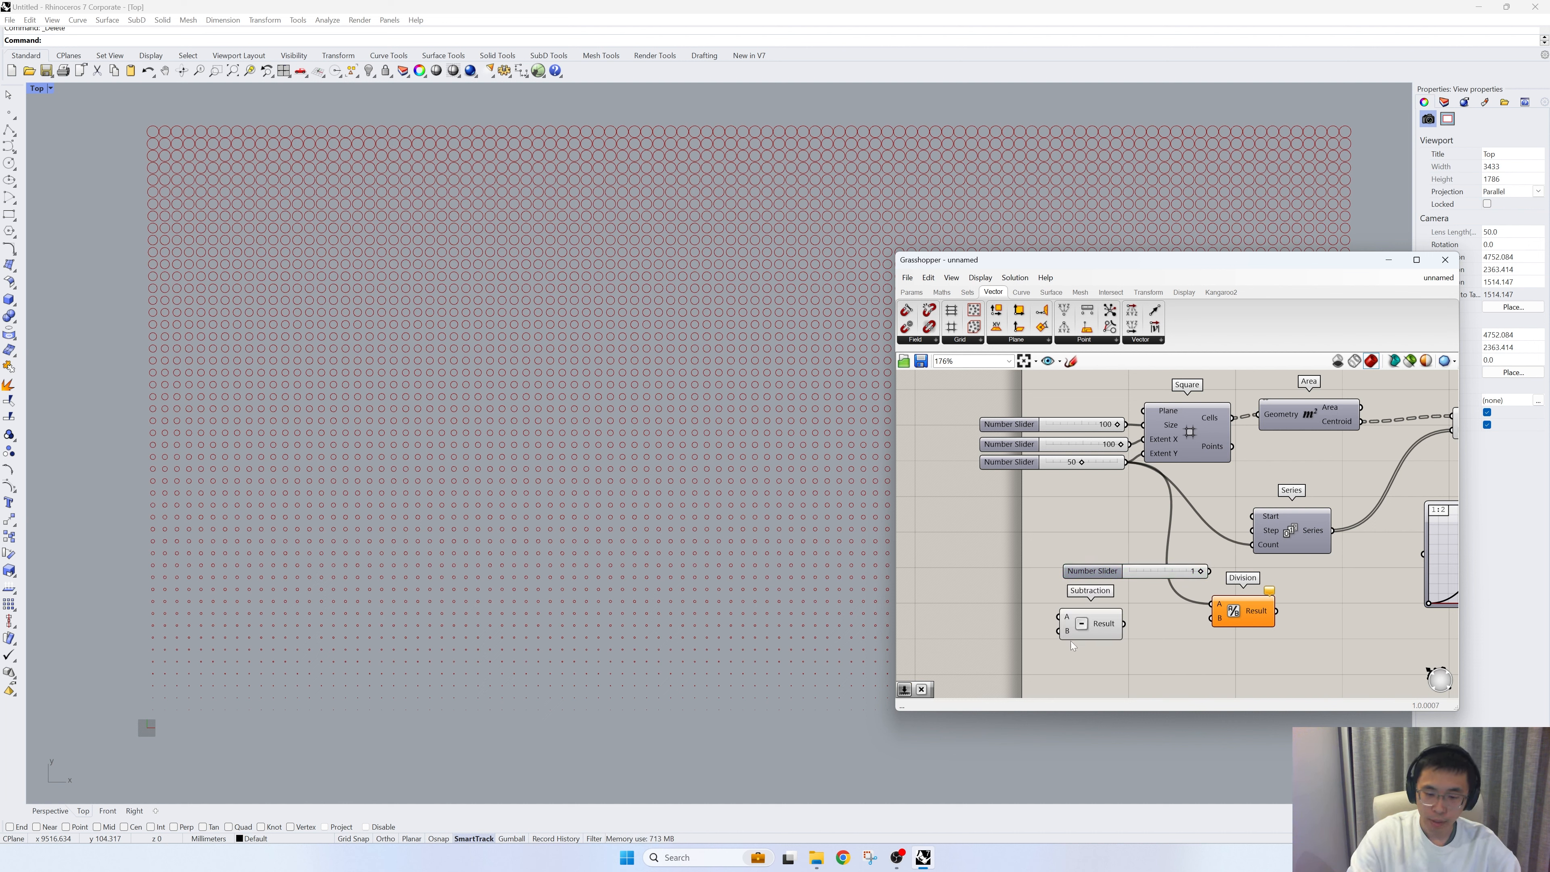
pyautogui.doubleClick(1064, 650)
pyautogui.write('1.')
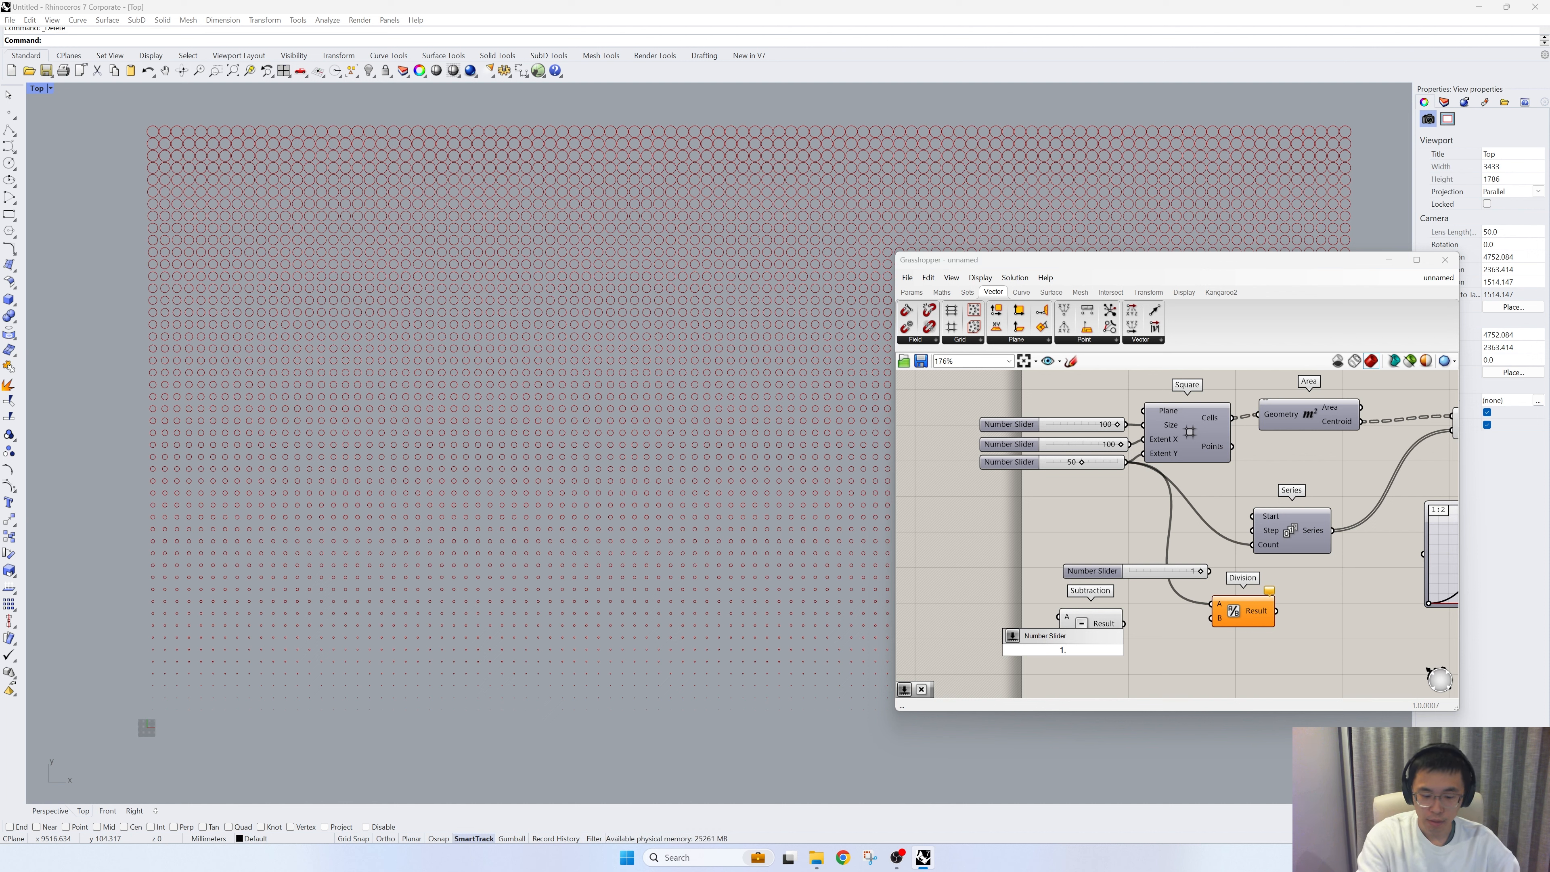
pyautogui.press('Return')
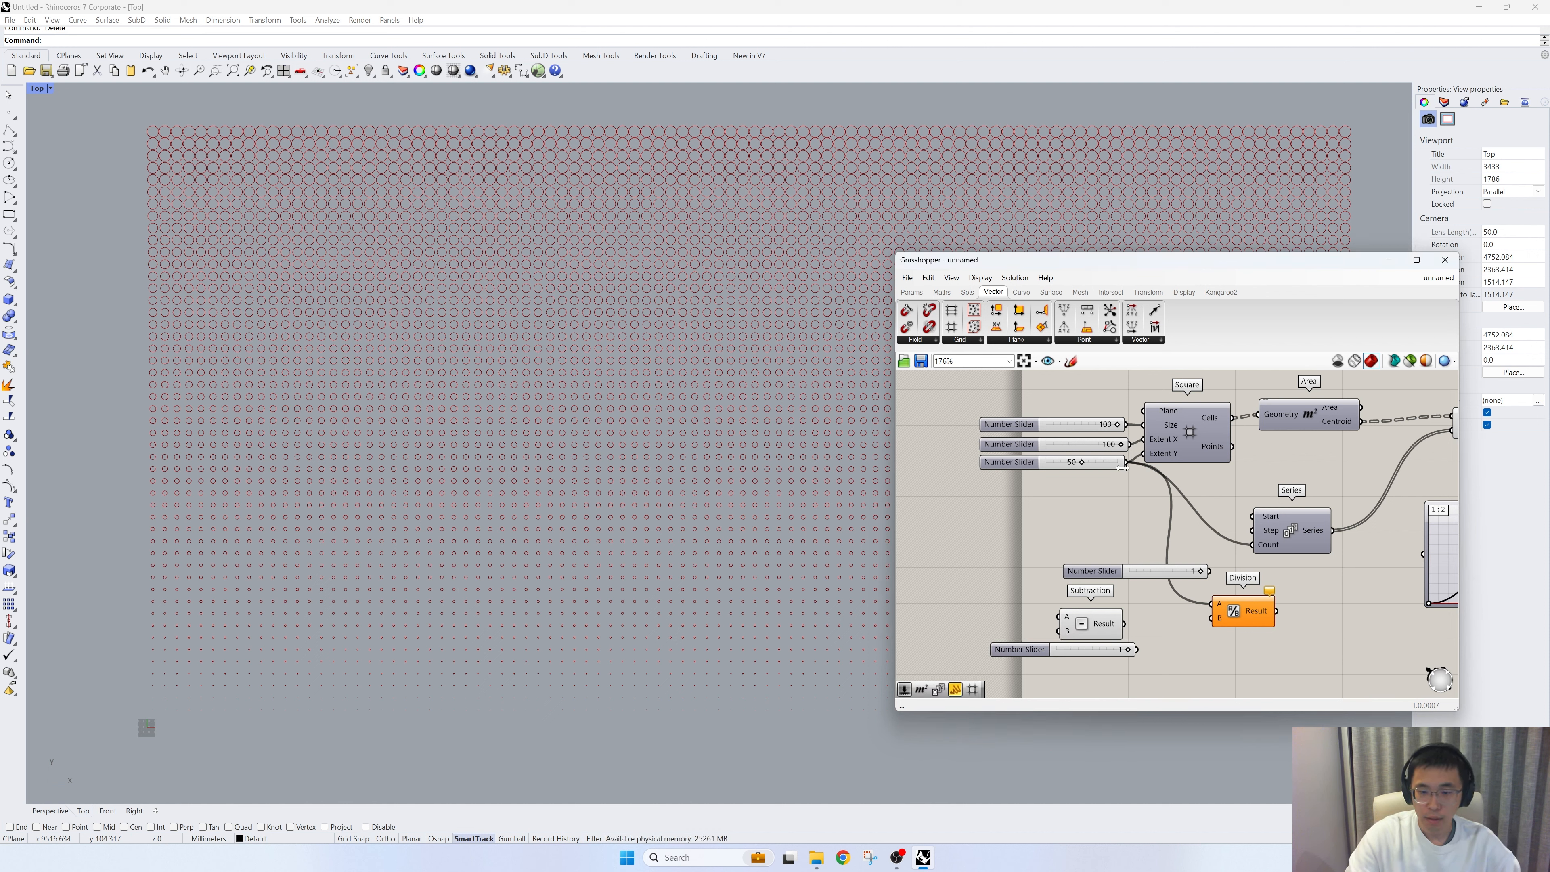
# Wire 1 divided by Extent Y minus 1 through the Subtraction and Division components, and feed the result into the Series Step input
pyautogui.moveTo(1127, 467); pyautogui.dragTo(1211, 618)
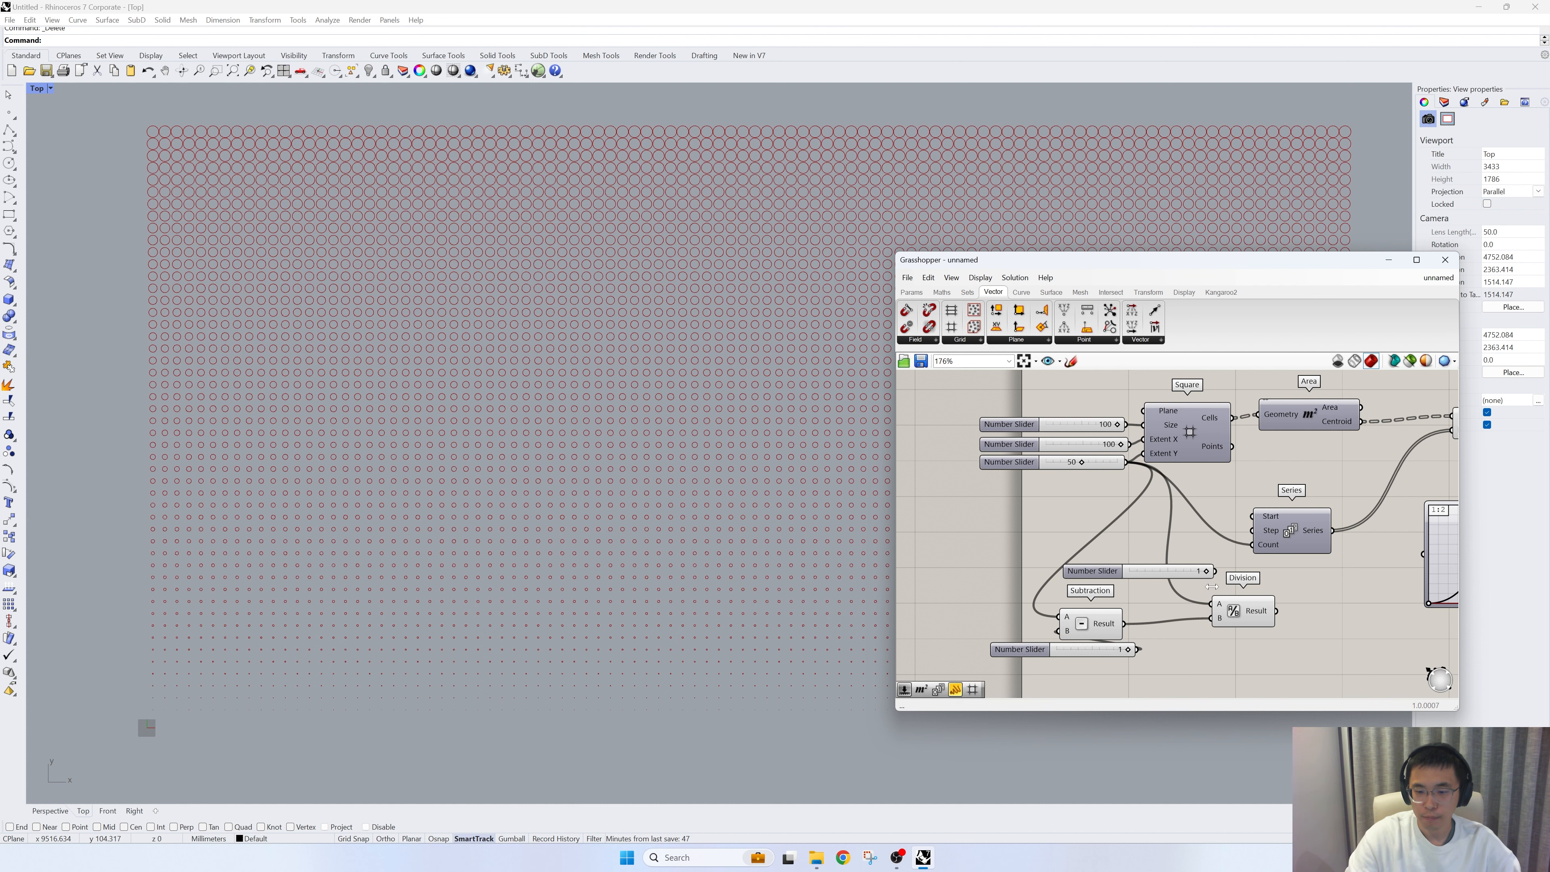
pyautogui.moveTo(1209, 573); pyautogui.dragTo(1252, 530)
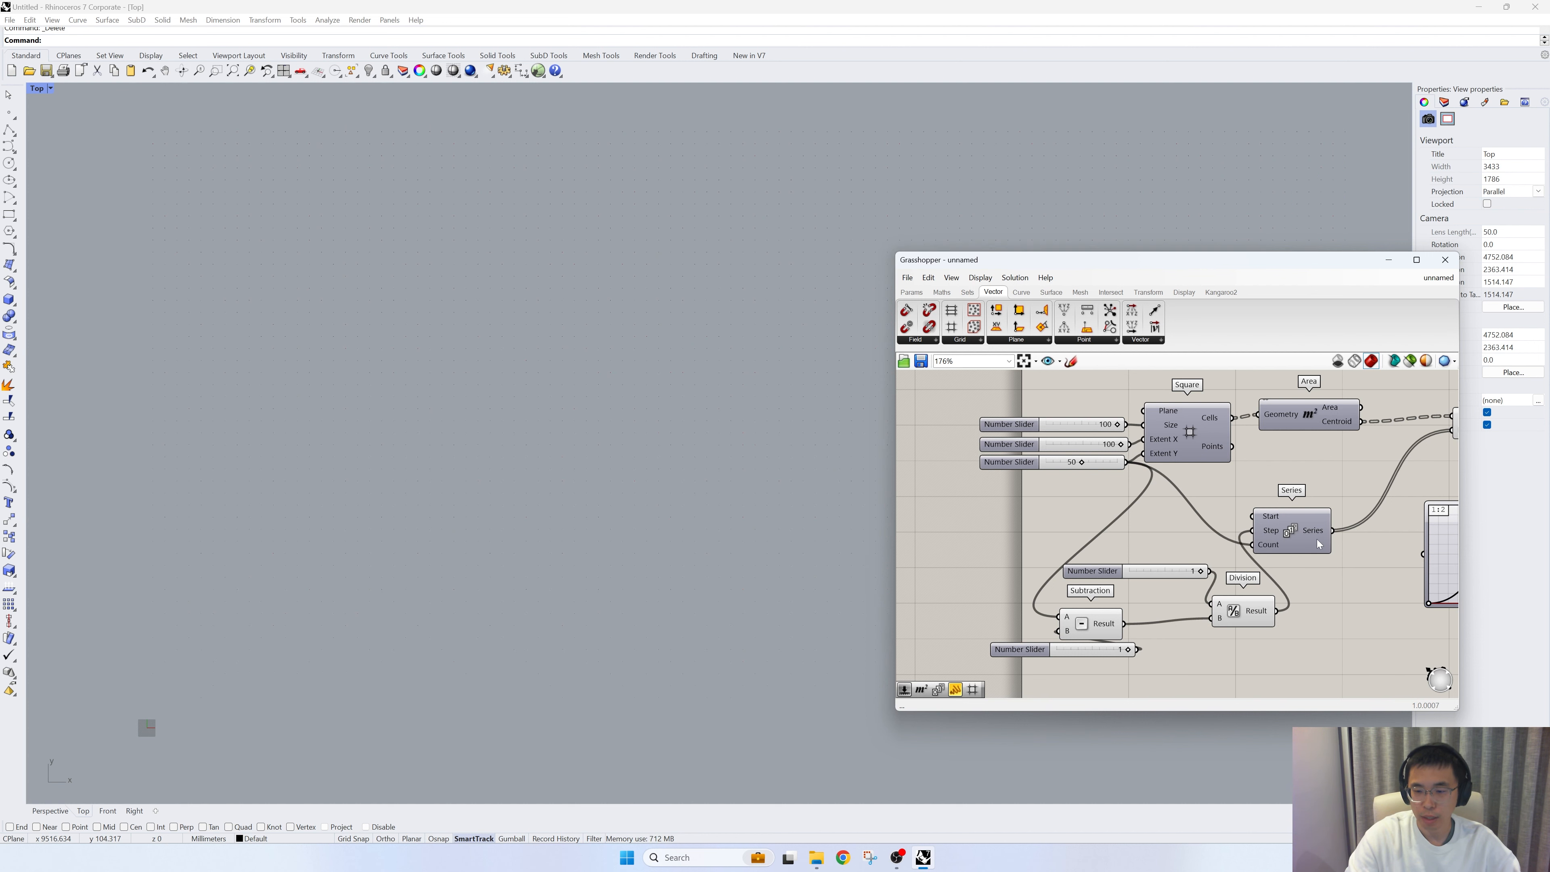
# Read the Series output values in a temporary Panel down to the end of the list, and delete the Panel
pyautogui.moveTo(1316, 539)
pyautogui.moveTo(1347, 608); pyautogui.dragTo(1191, 595, button='right')
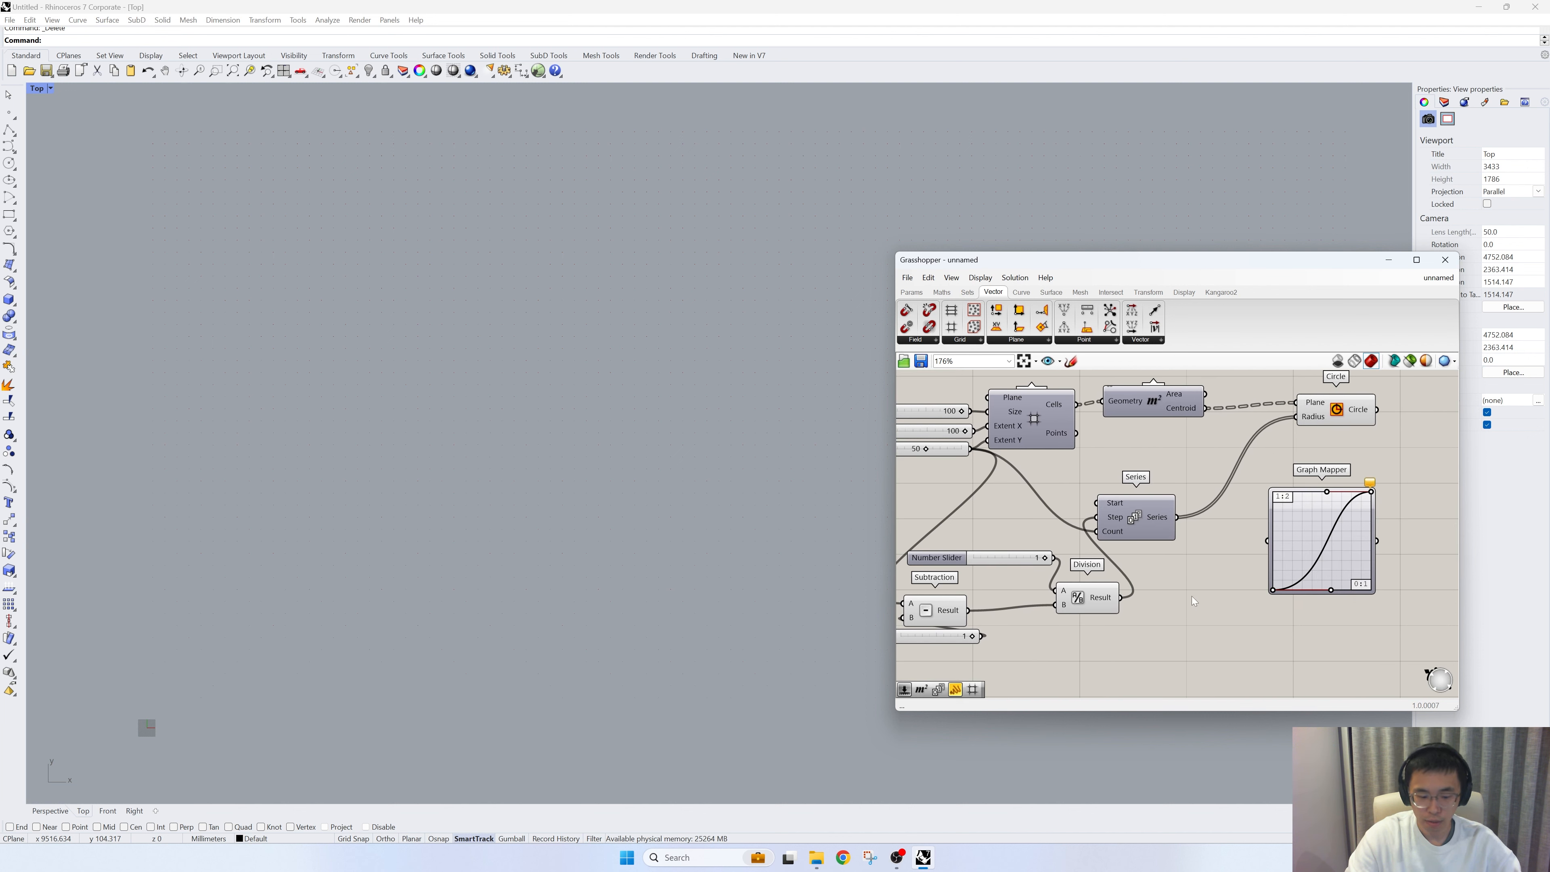
pyautogui.doubleClick(1191, 594)
pyautogui.write('//')
pyautogui.press('Return')
pyautogui.moveTo(1176, 518); pyautogui.dragTo(1263, 645)
pyautogui.scroll(-5, 1263, 641)
pyautogui.press('Delete')
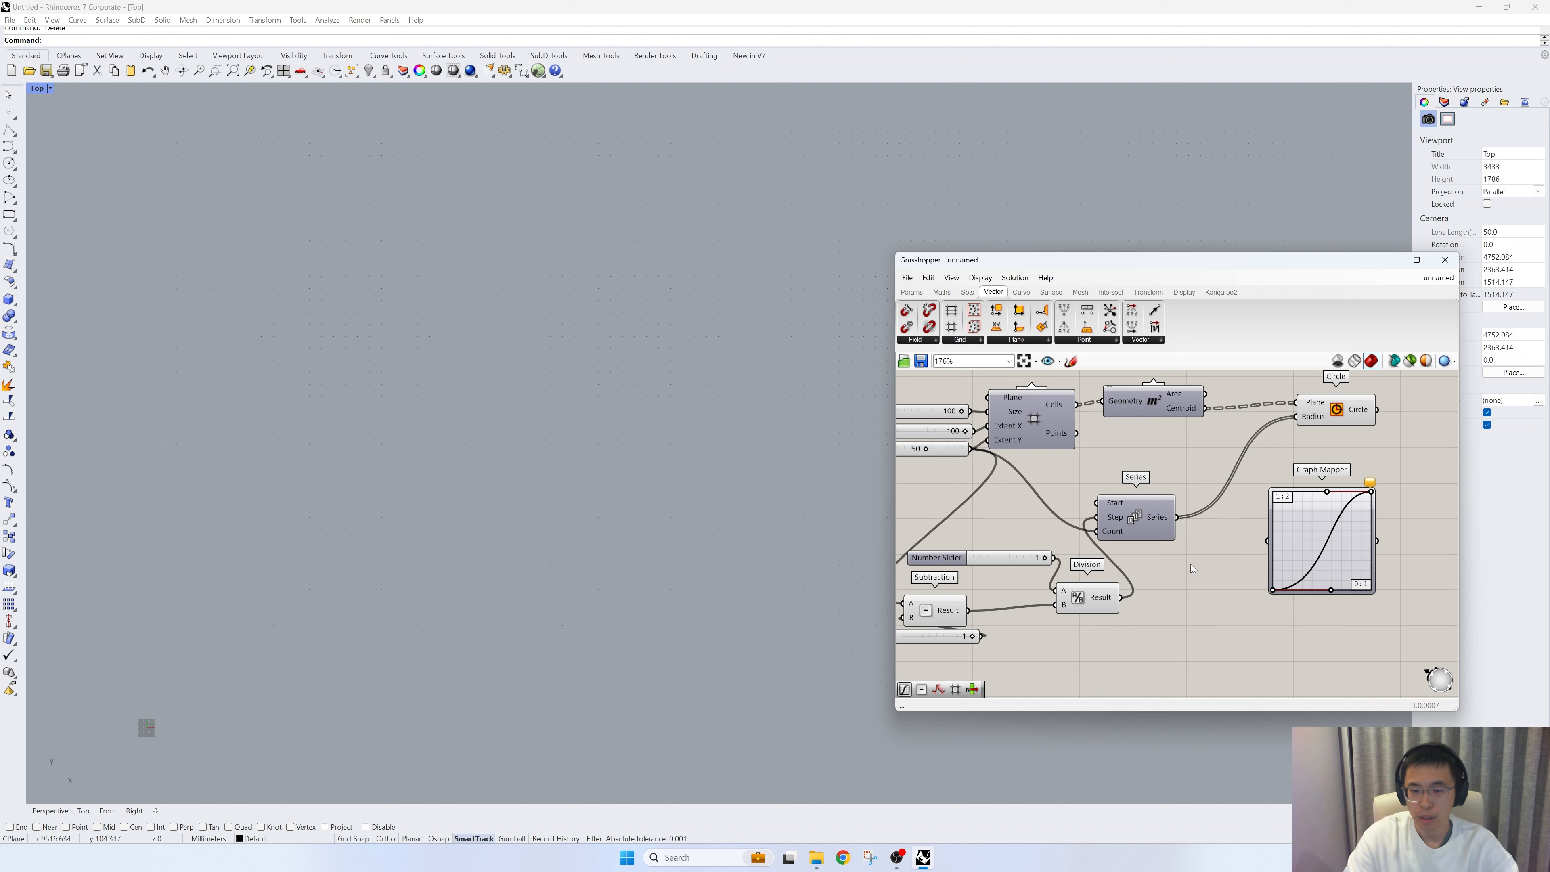
# Feed the Series output into the Graph Mapper and display the mapped values in an enlarged Panel beside it
pyautogui.moveTo(1177, 518); pyautogui.dragTo(1271, 550)
pyautogui.moveTo(1358, 547); pyautogui.dragTo(1274, 554, button='right')
pyautogui.doubleClick(1285, 566)
pyautogui.write('//')
pyautogui.press('Return')
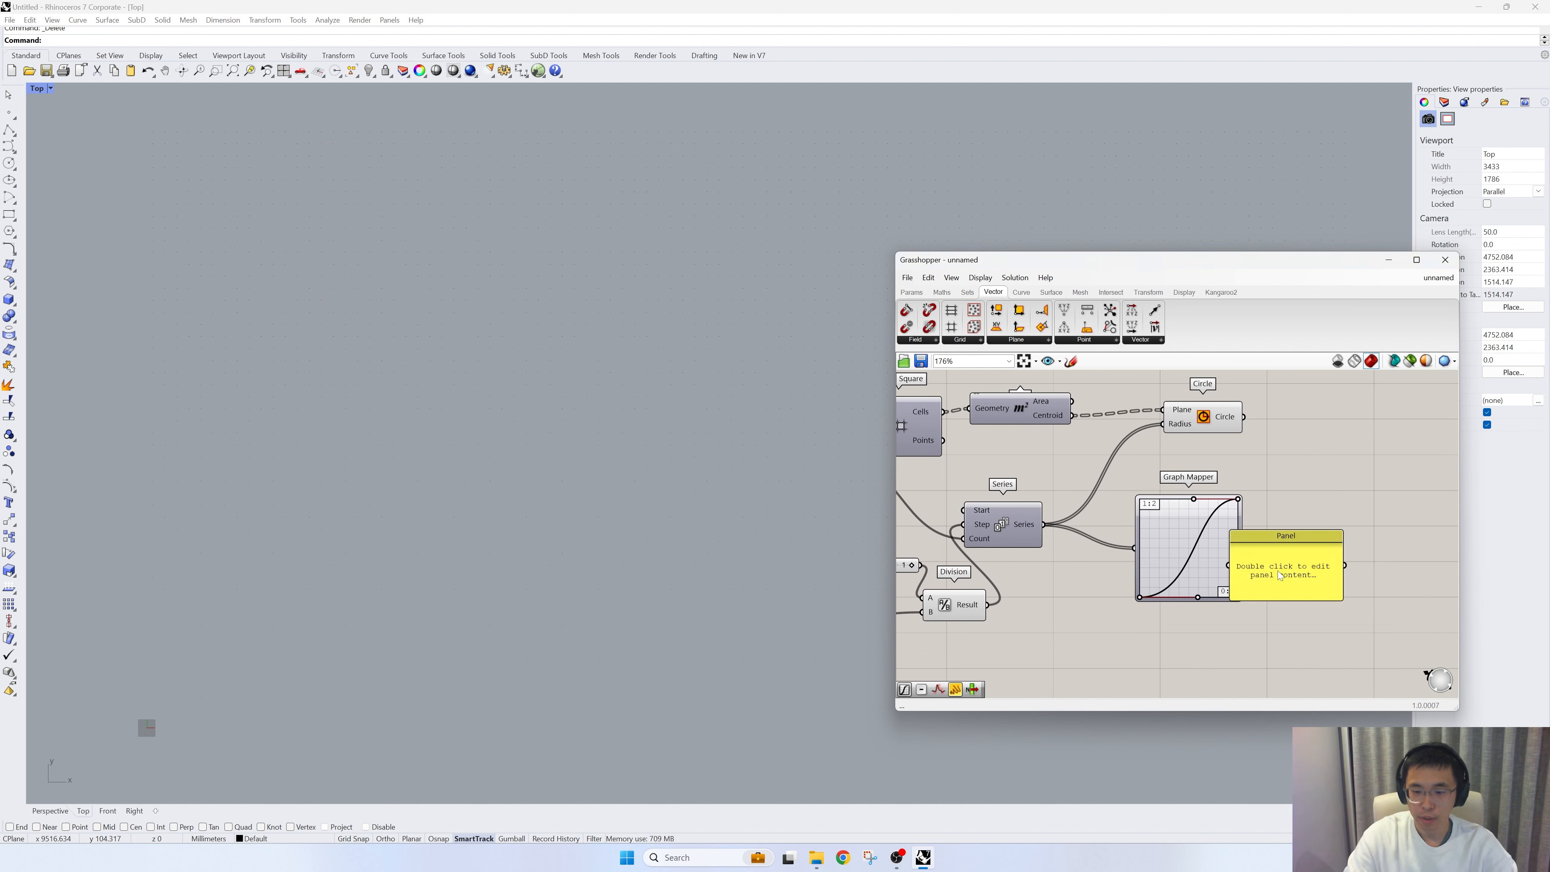
pyautogui.moveTo(1278, 571); pyautogui.dragTo(1313, 564)
pyautogui.moveTo(1246, 552); pyautogui.dragTo(1194, 497, button='right')
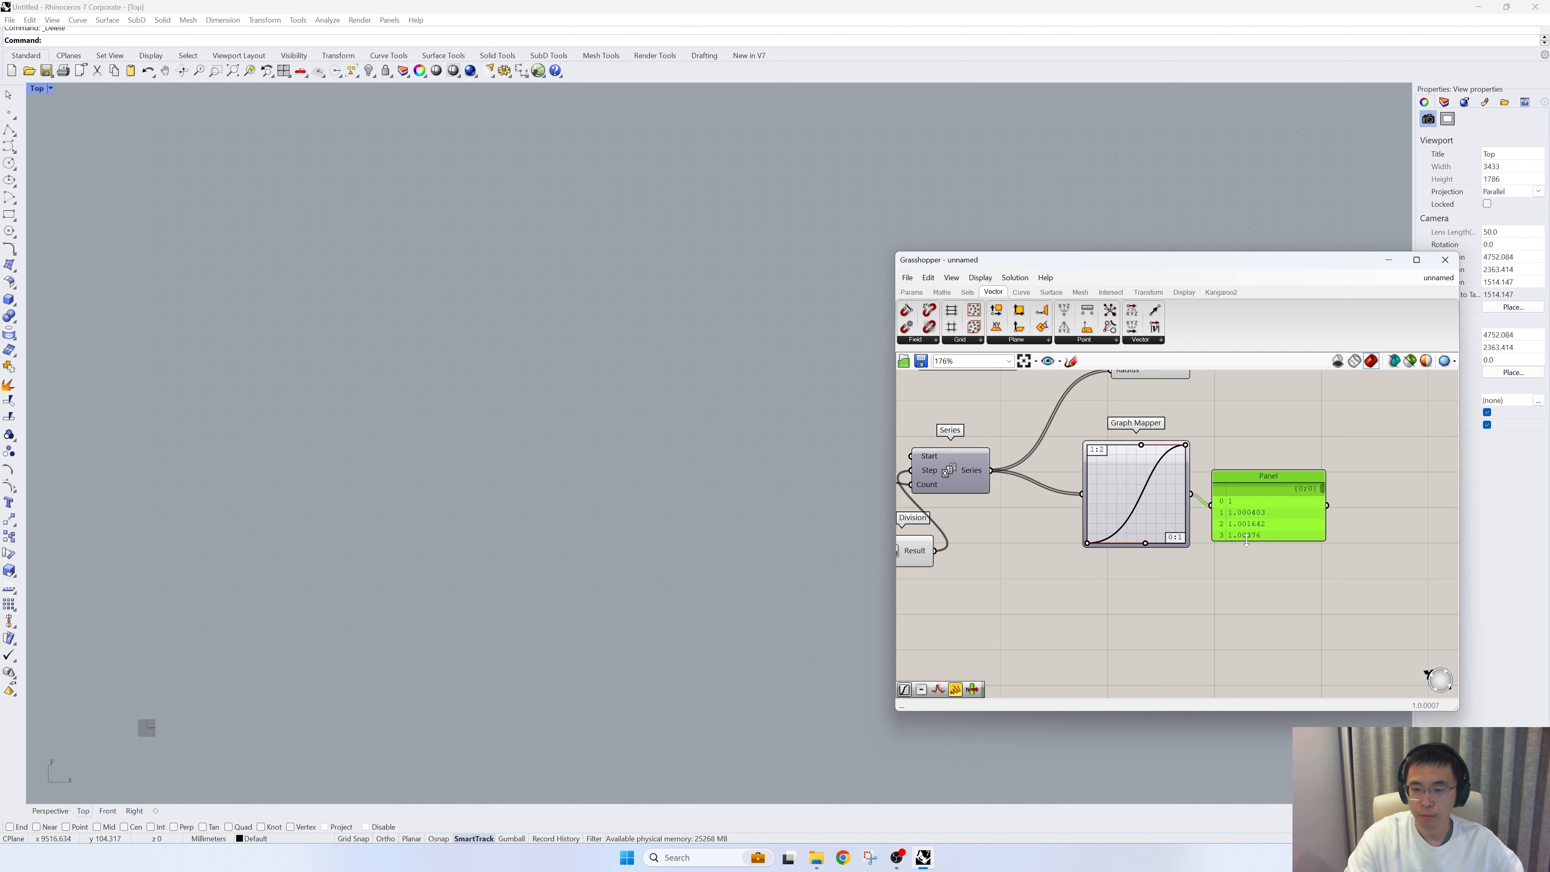
pyautogui.moveTo(1192, 493); pyautogui.dragTo(1211, 522)
pyautogui.moveTo(1322, 513)
pyautogui.mouseDown()
pyautogui.moveTo(1313, 578)
pyautogui.moveTo(1309, 494)
pyautogui.moveTo(1305, 532)
pyautogui.mouseUp()
pyautogui.moveTo(1228, 531); pyautogui.dragTo(1217, 554, button='right')
pyautogui.moveTo(1299, 564); pyautogui.dragTo(1322, 550)
# Add a Multiplication component with the Graph Mapper output as A and a new number slider of 15 as B
pyautogui.doubleClick(1242, 618)
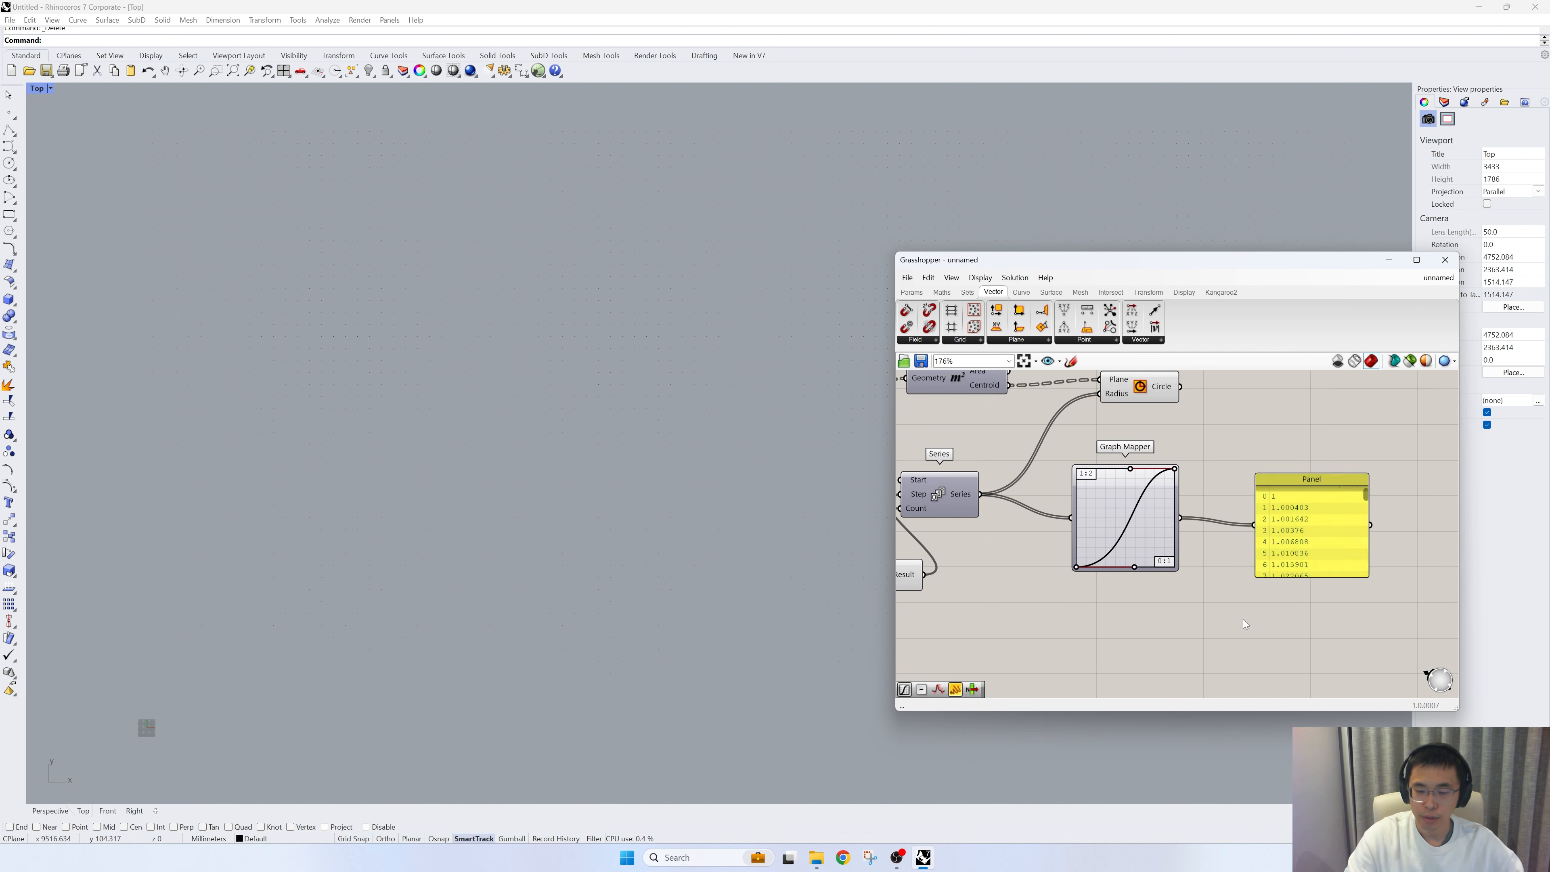
pyautogui.write('*')
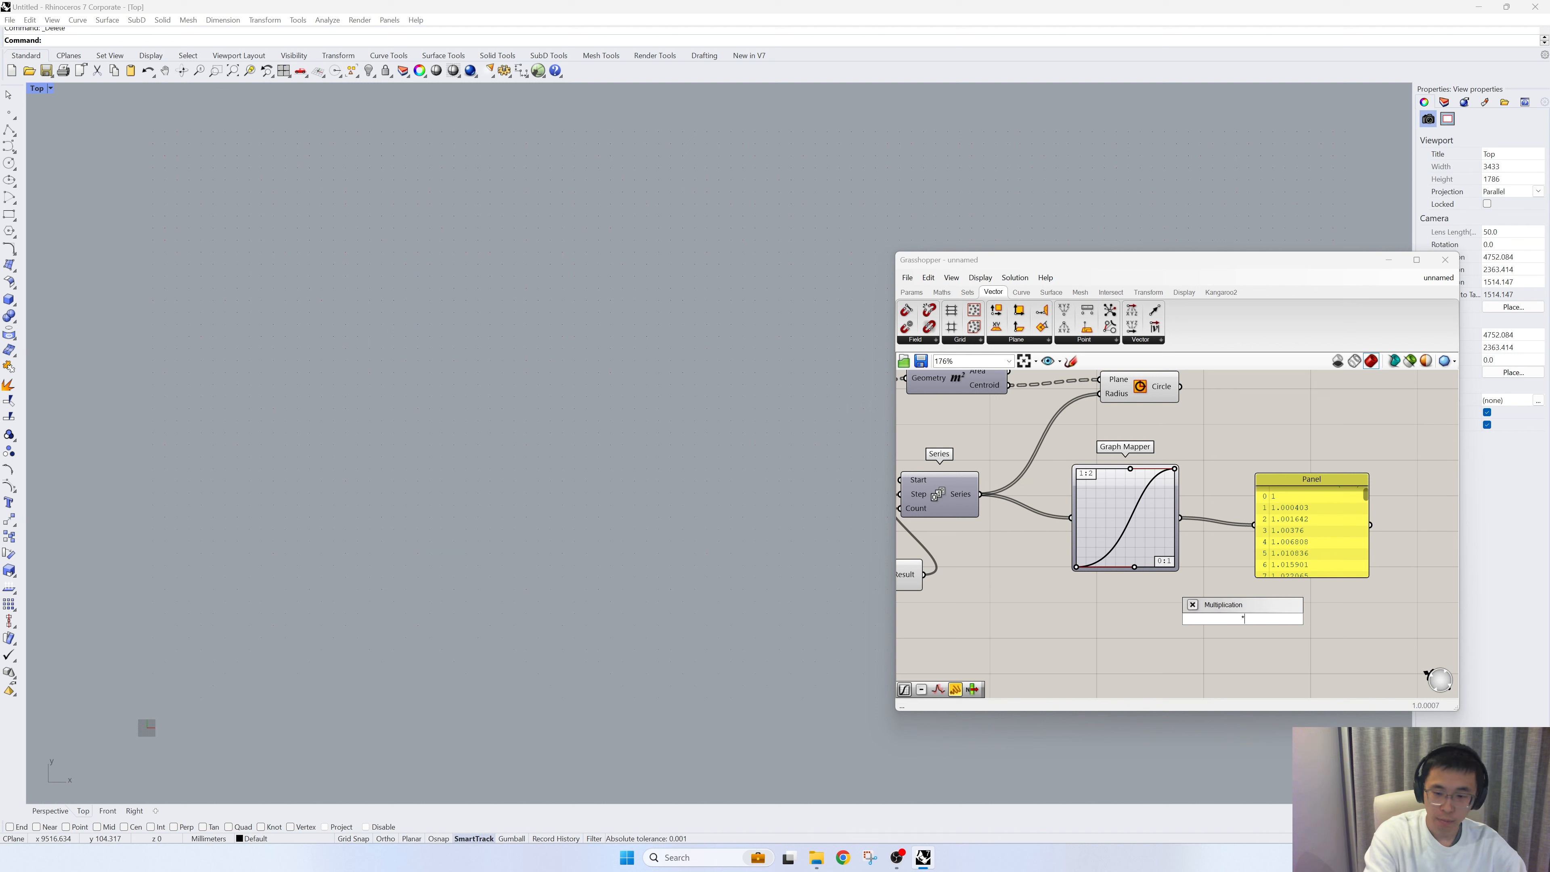
pyautogui.press('Return')
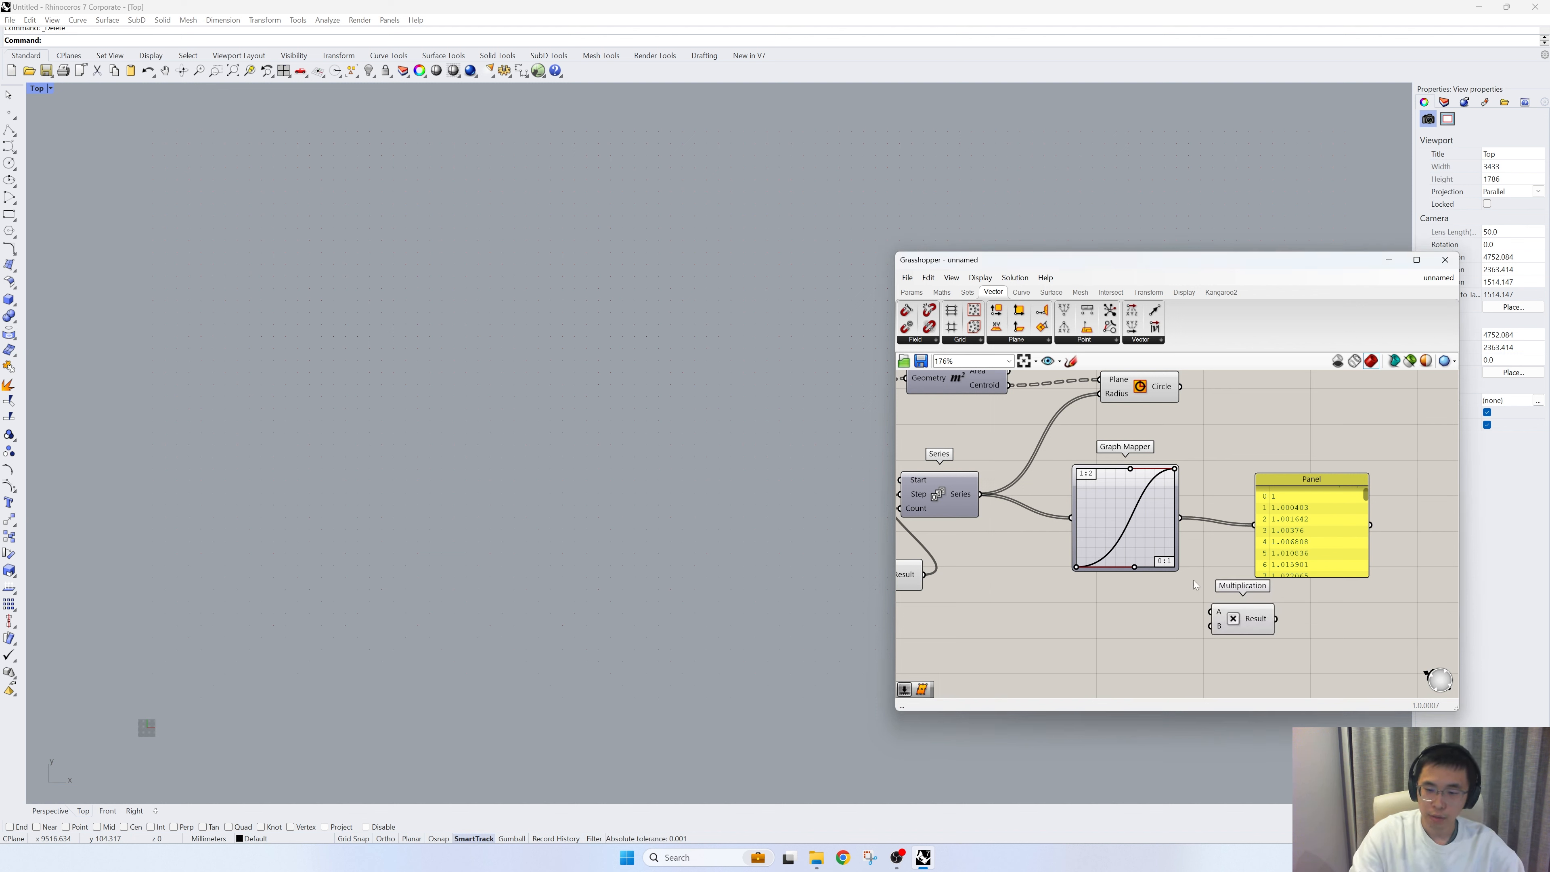
pyautogui.moveTo(1184, 519); pyautogui.dragTo(1237, 597)
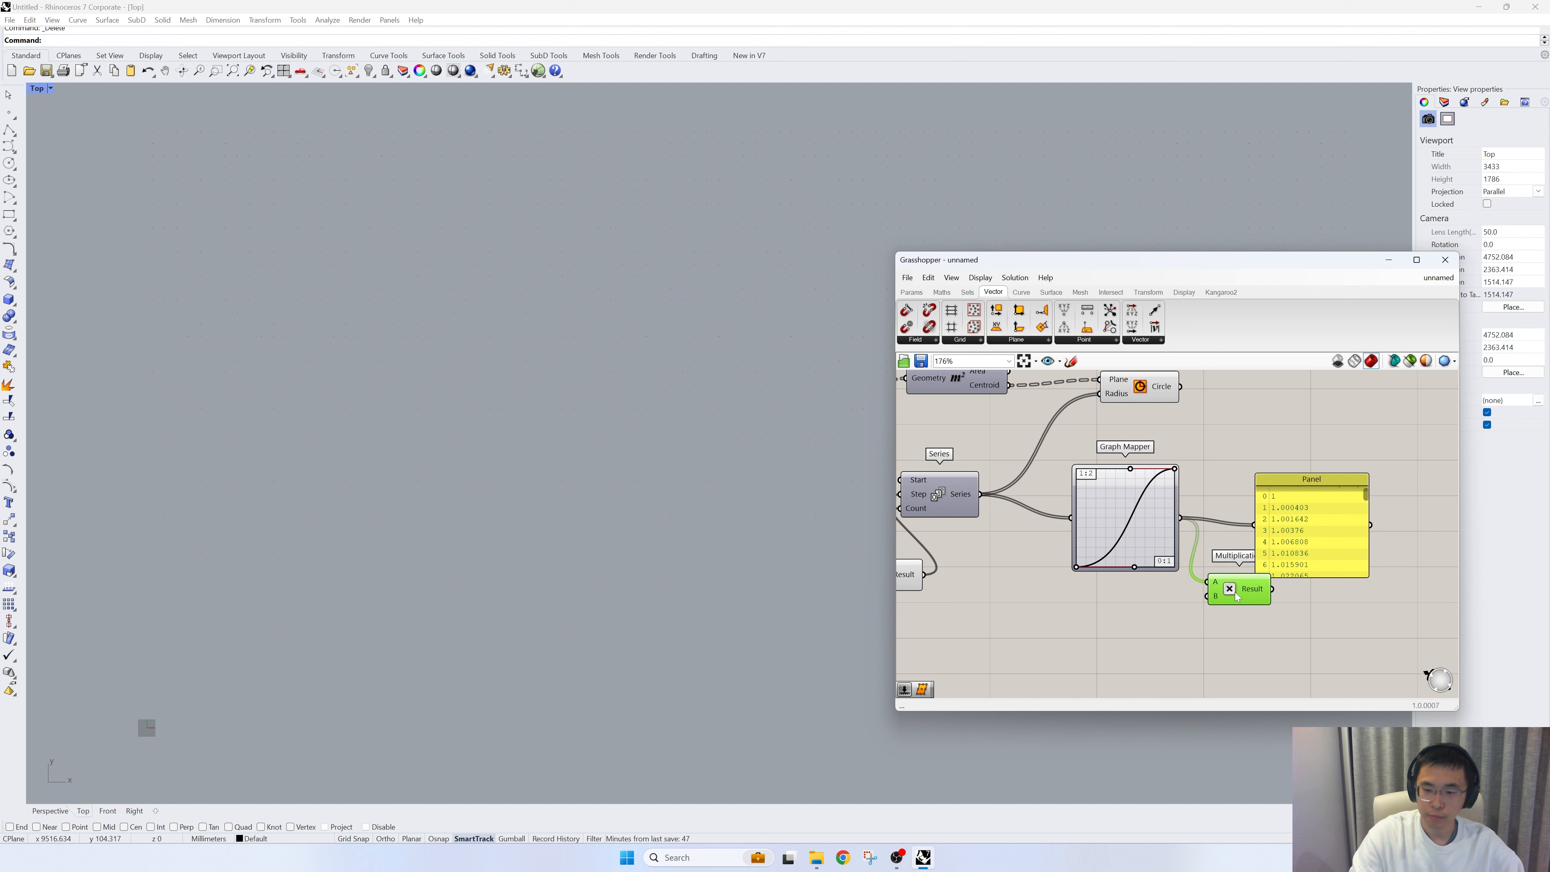
pyautogui.doubleClick(1147, 623)
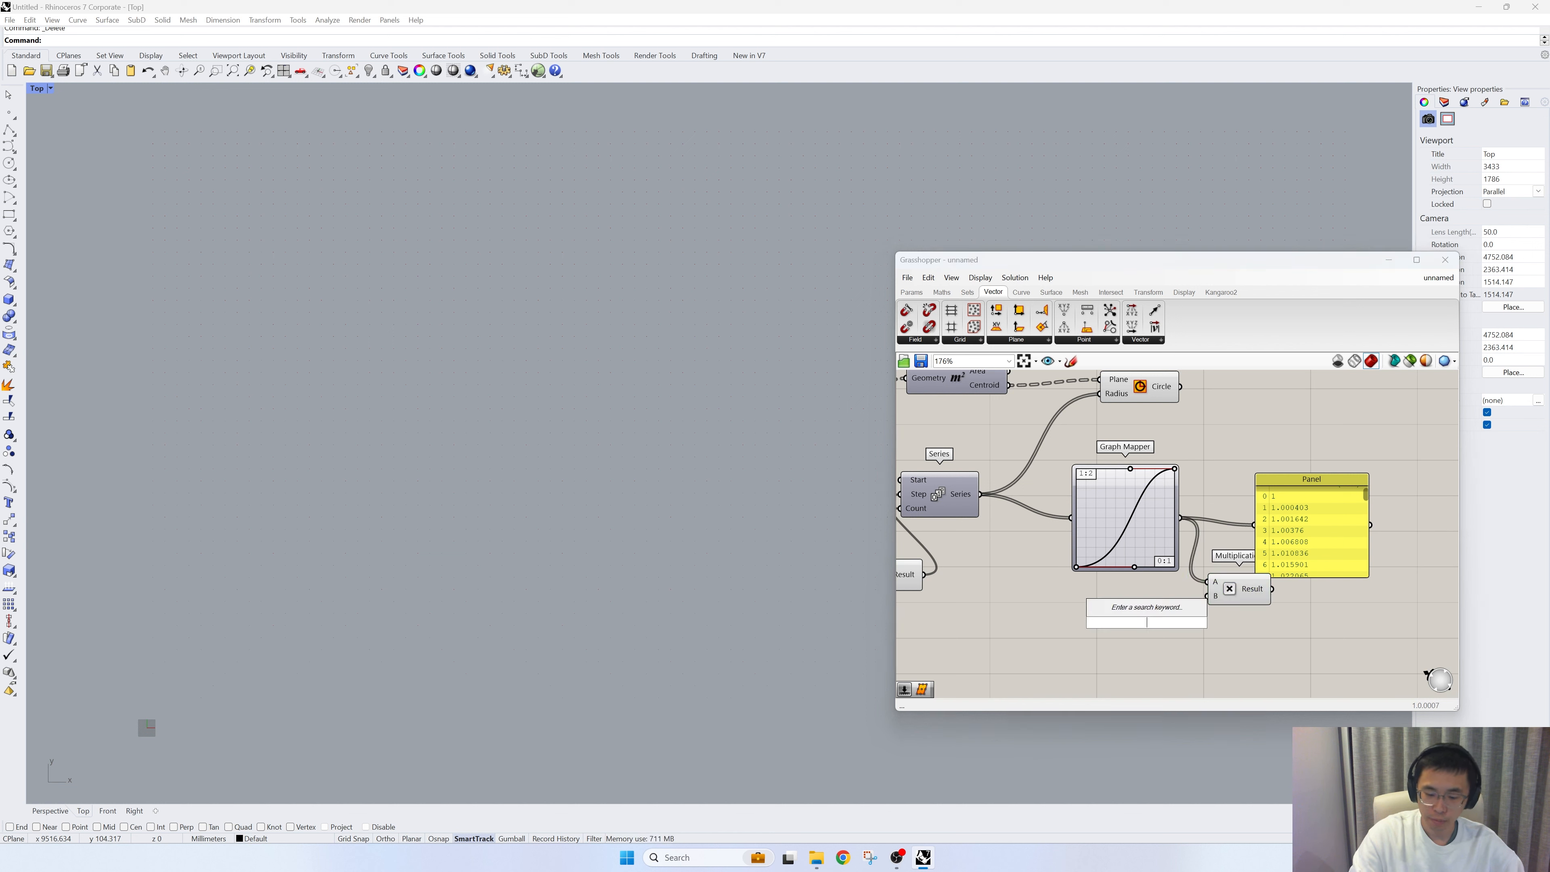
pyautogui.write('15')
pyautogui.press('Return')
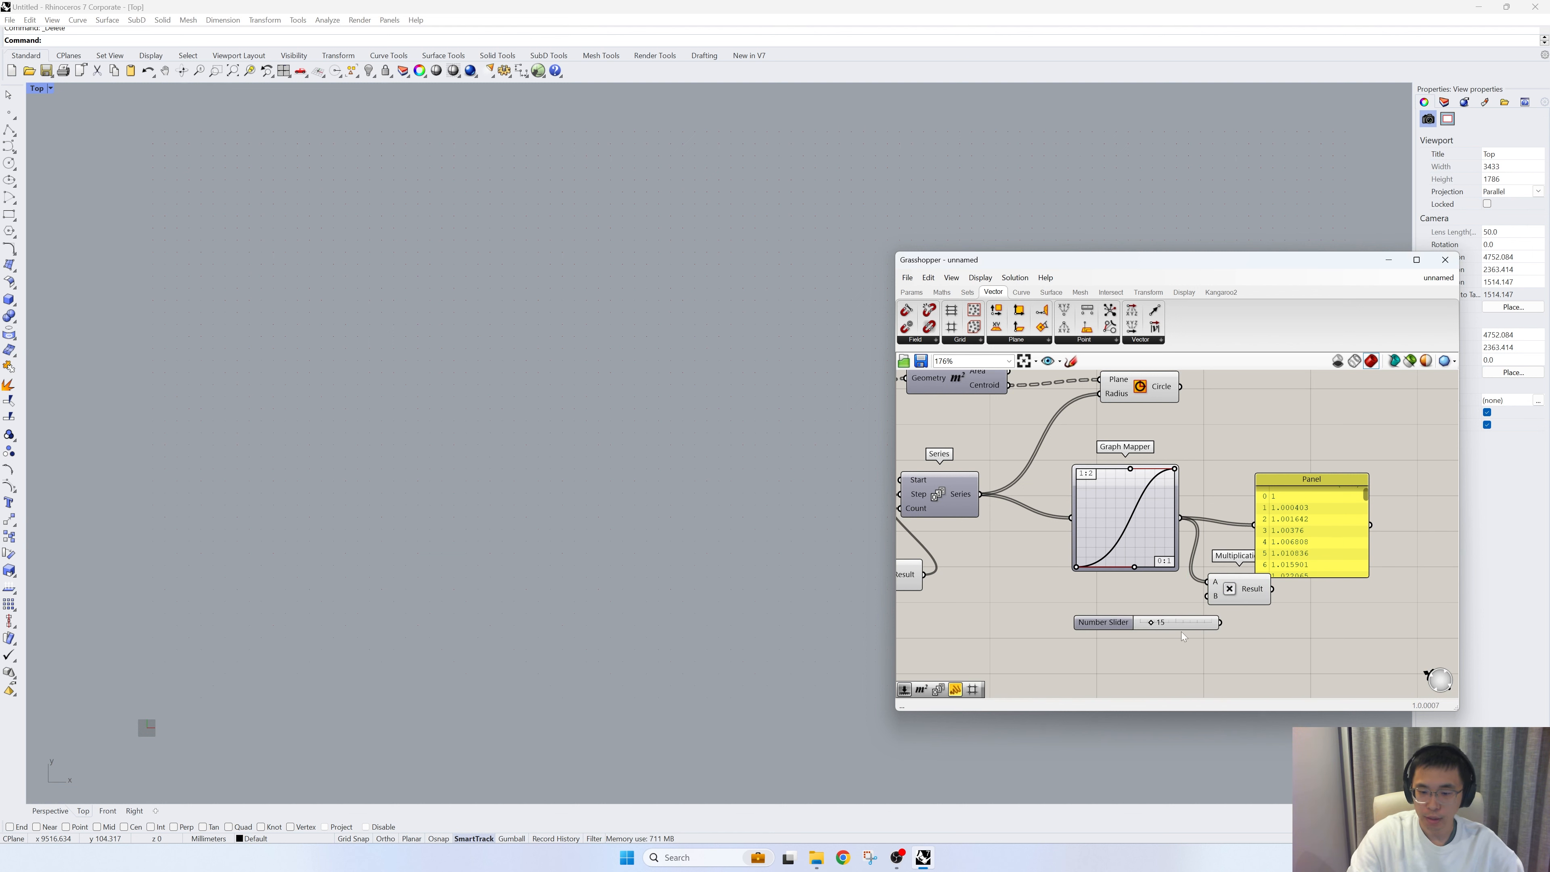
pyautogui.moveTo(1192, 623); pyautogui.dragTo(1256, 525)
# Feed the Multiplication result into both the Panel and the Circle component's Radius input
pyautogui.moveTo(1356, 515); pyautogui.dragTo(1263, 516, button='right')
pyautogui.moveTo(1263, 517); pyautogui.dragTo(1317, 590)
pyautogui.moveTo(1194, 578); pyautogui.dragTo(1243, 627, button='right')
pyautogui.moveTo(1226, 639); pyautogui.dragTo(1206, 444)
pyautogui.scroll(3, 602, 512)
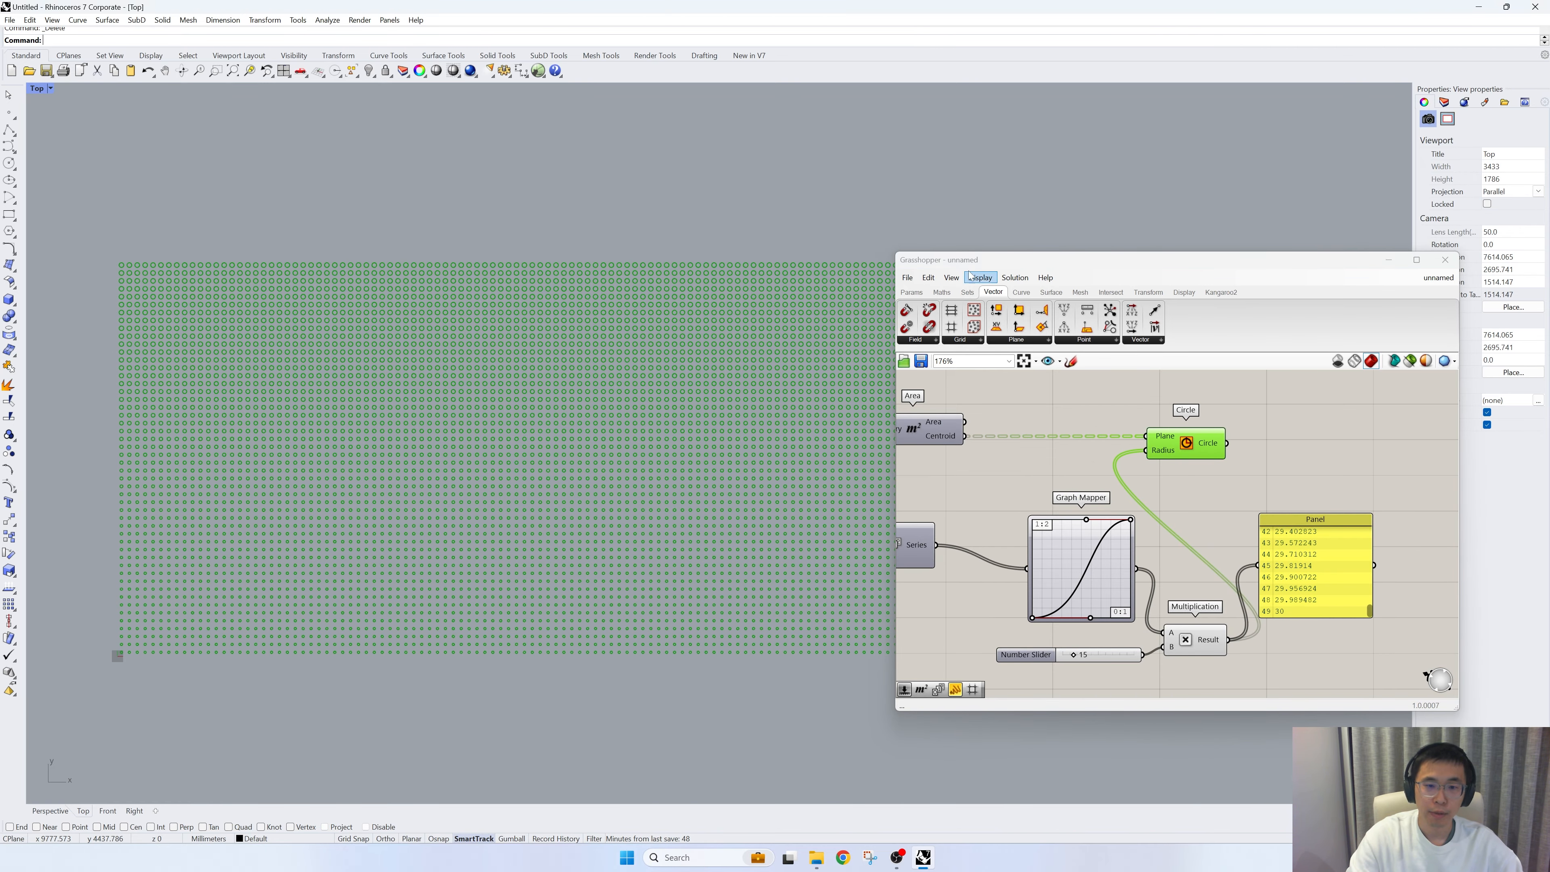
# Set the multiplier slider to 20 and pull the Graph Mapper's Bezier handles outward to steepen the S-curve
pyautogui.moveTo(975, 269); pyautogui.dragTo(994, 264)
pyautogui.scroll(2, 114, 553)
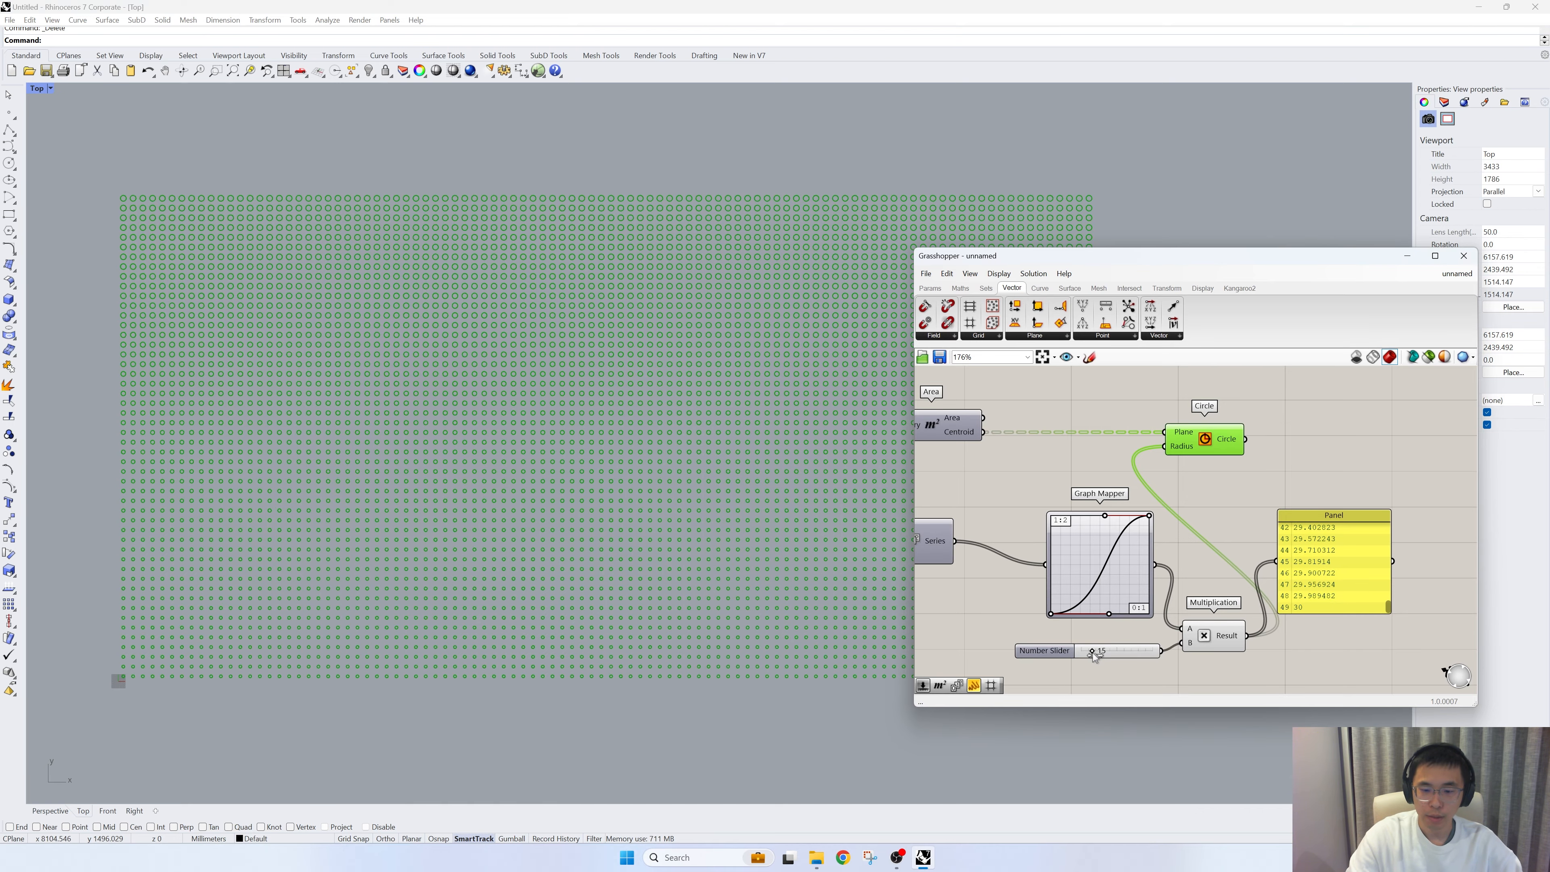
pyautogui.moveTo(1091, 652); pyautogui.dragTo(1148, 634)
pyautogui.scroll(2, 1106, 583)
pyautogui.moveTo(1108, 500); pyautogui.dragTo(1054, 500)
pyautogui.scroll(-2, 546, 501)
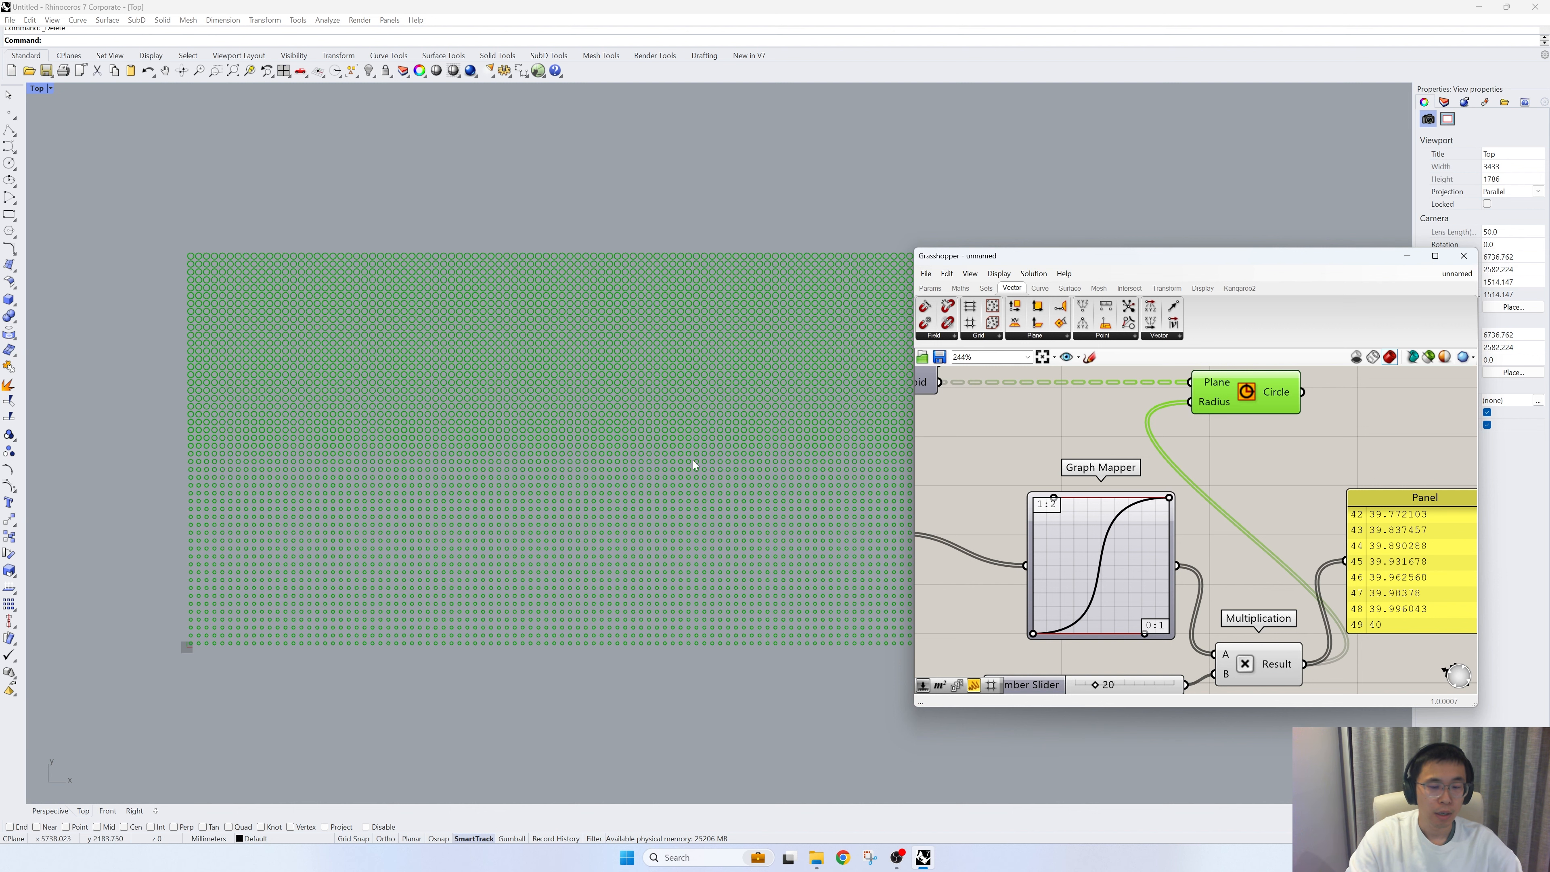
pyautogui.moveTo(1175, 452); pyautogui.dragTo(1093, 536, button='right')
pyautogui.moveTo(722, 476); pyautogui.dragTo(615, 488, button='right')
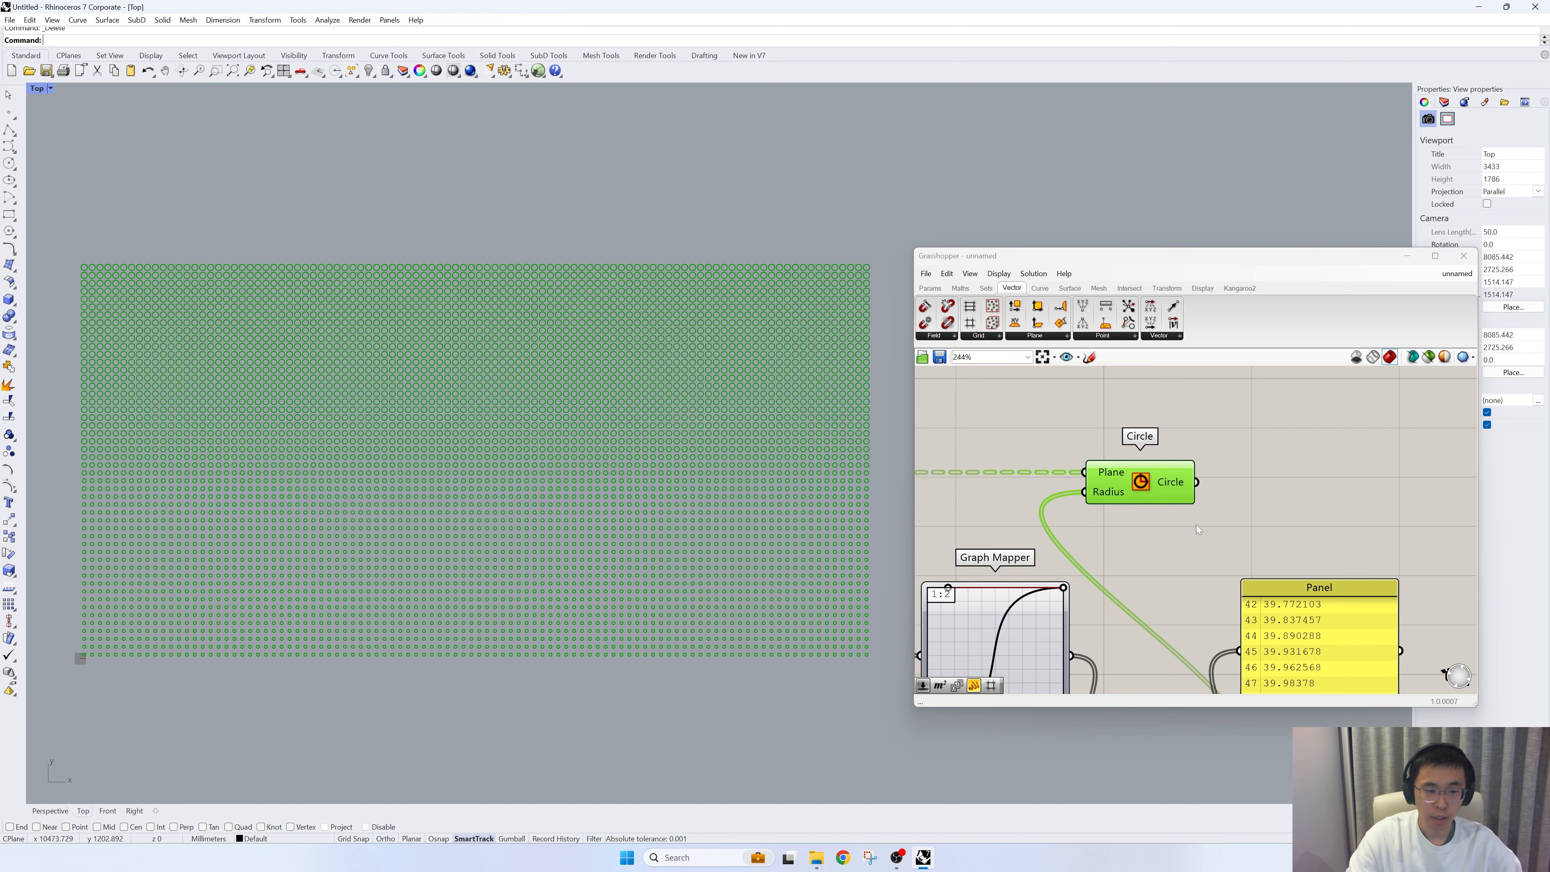
# Add a Random Reduce component fed by the Circle output on its List input, and delete the values Panel
pyautogui.moveTo(1246, 513); pyautogui.dragTo(1196, 536, button='right')
pyautogui.doubleClick(1245, 505)
pyautogui.write('re')
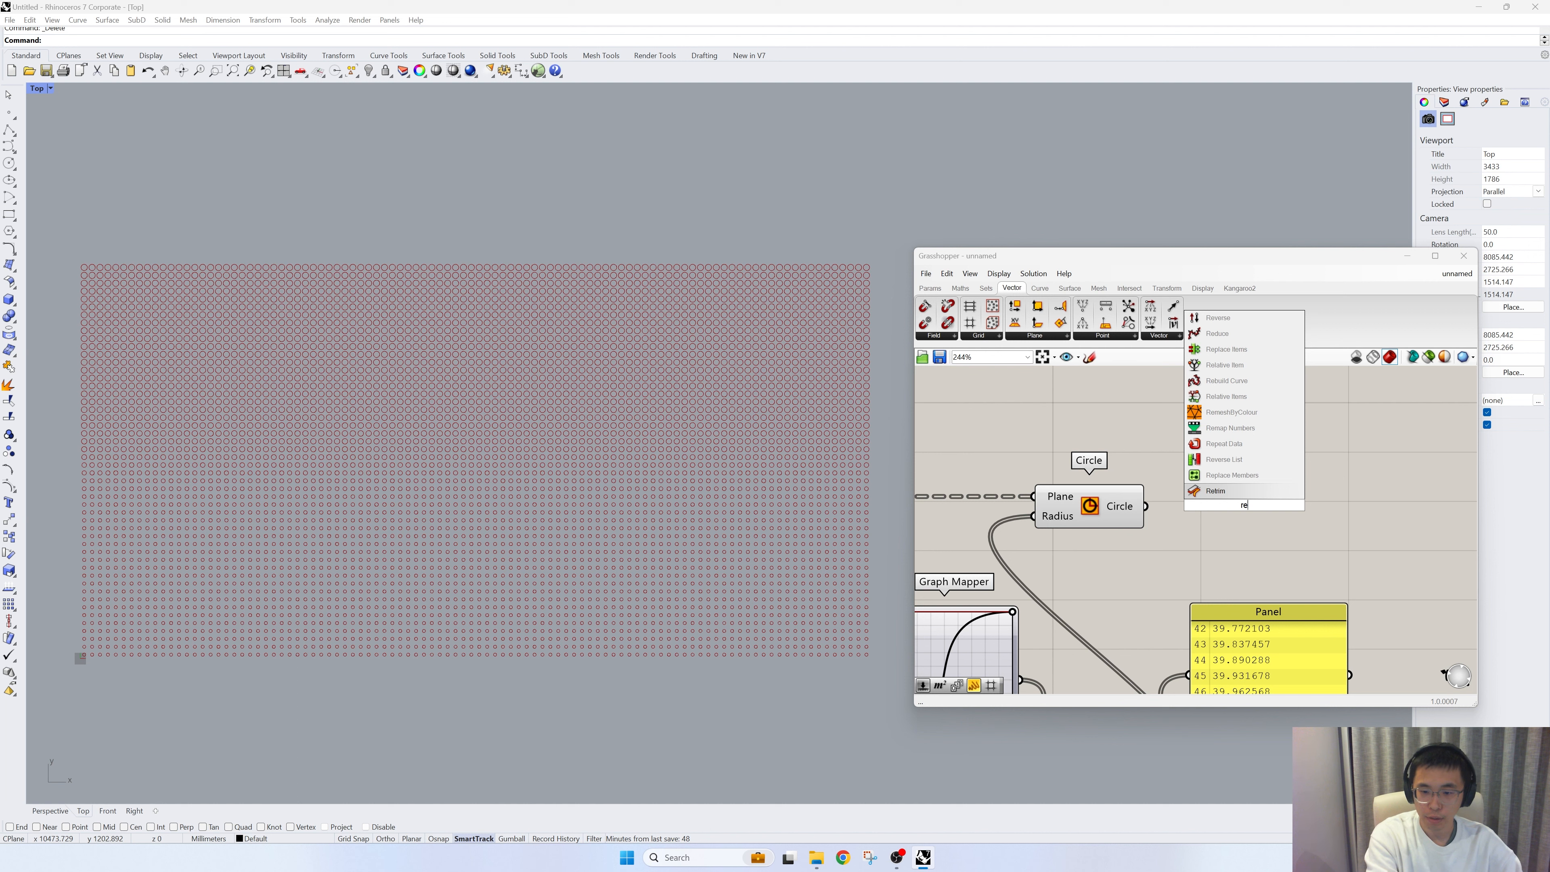
pyautogui.press('BackSpace')
pyautogui.write('an')
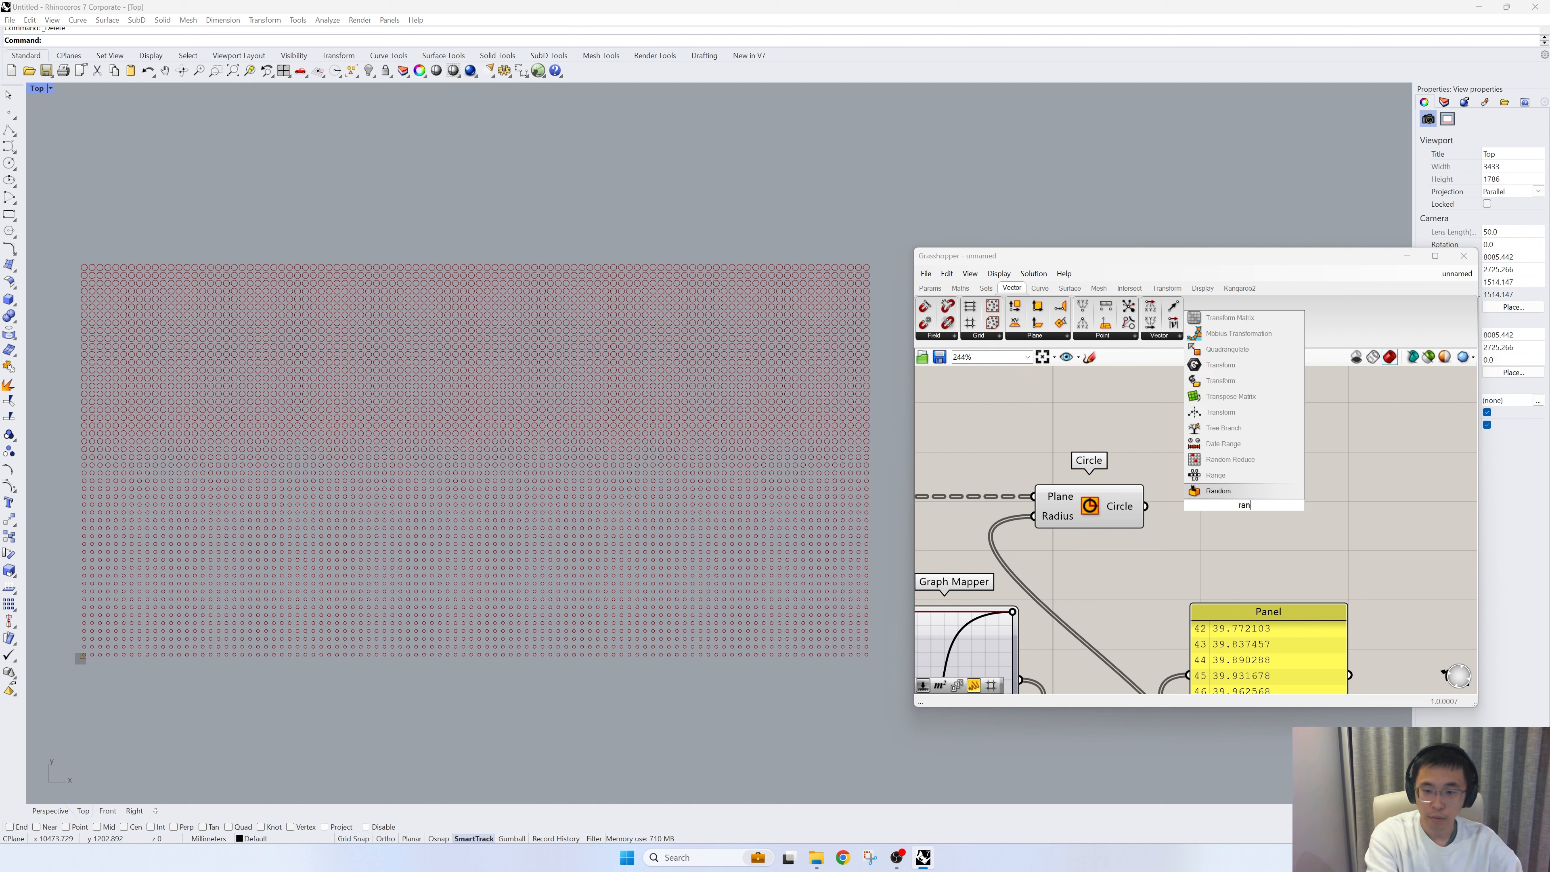
pyautogui.write('dom')
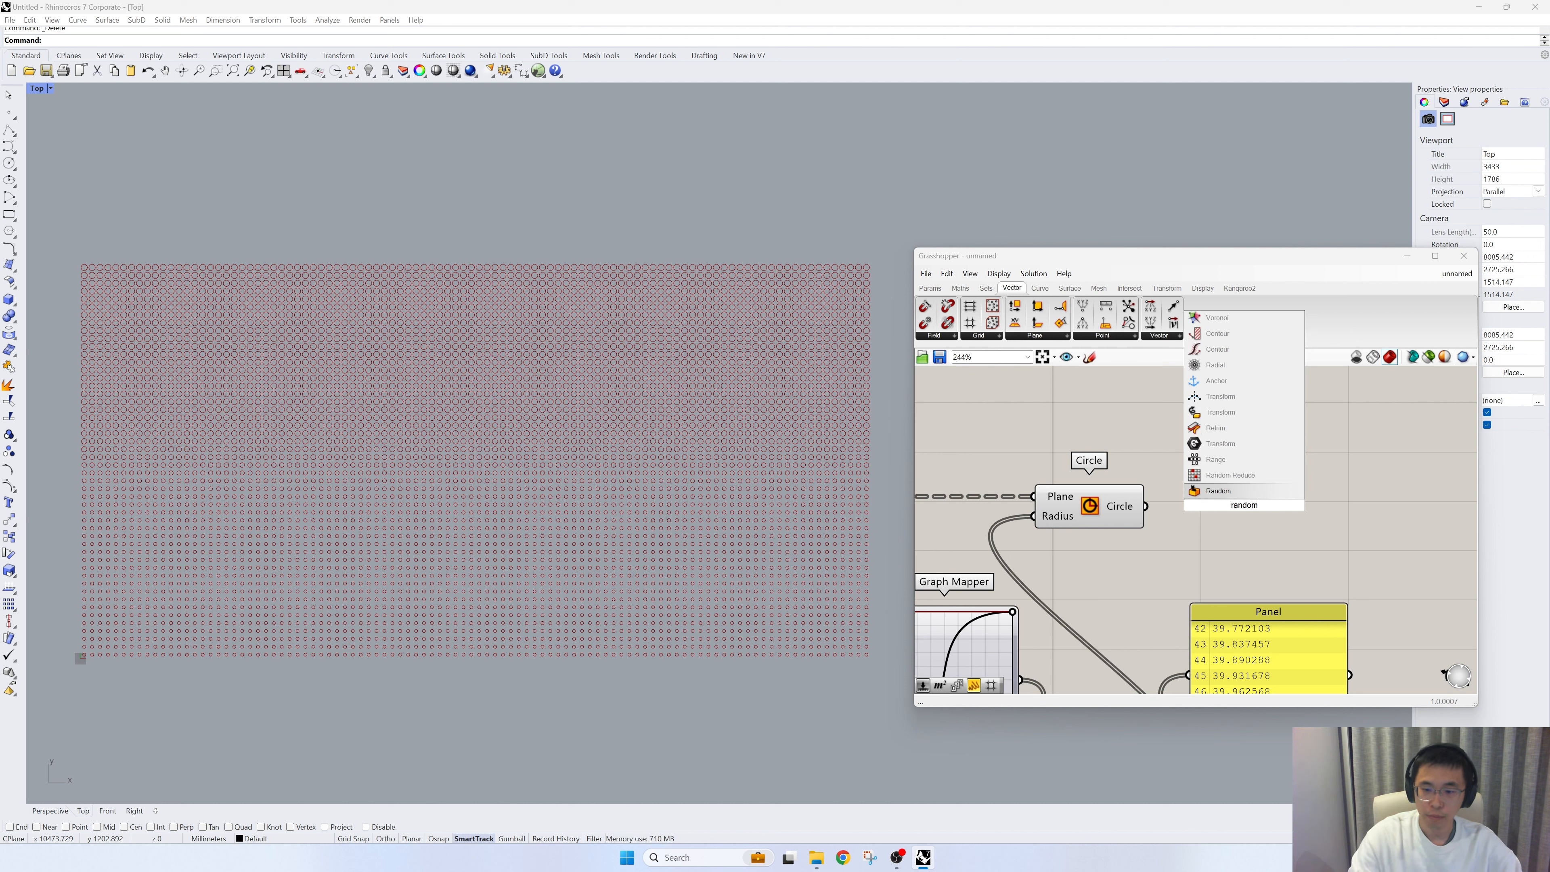
pyautogui.click(1226, 475)
pyautogui.moveTo(1210, 506); pyautogui.dragTo(1244, 501)
pyautogui.moveTo(1131, 512); pyautogui.dragTo(1320, 482)
pyautogui.scroll(-2, 1170, 422)
pyautogui.click(1253, 584)
pyautogui.press('Delete')
# Drive the Random Reduce Reduction input with a new number slider of 10 and turn off the Circle component's preview
pyautogui.moveTo(1108, 476); pyautogui.dragTo(1185, 476)
pyautogui.click(1243, 515)
pyautogui.doubleClick(1244, 515)
pyautogui.write('10')
pyautogui.press('Return')
pyautogui.moveTo(1250, 517); pyautogui.dragTo(1136, 438)
pyautogui.middleClick(1148, 402)
pyautogui.click(1148, 404)
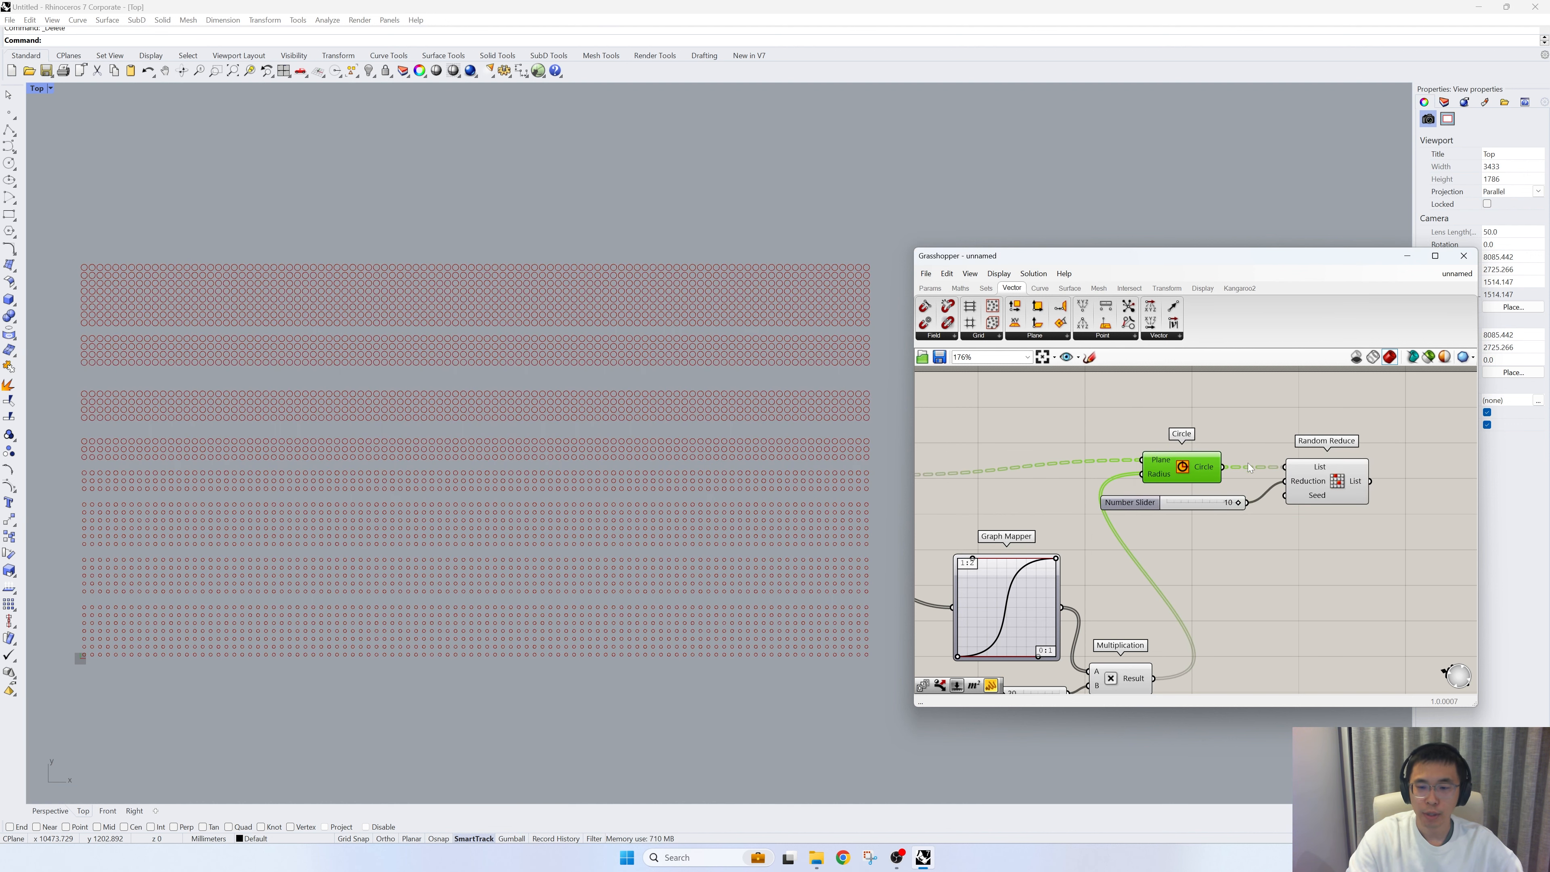
# Inspect the reduced circle rows and move the Circle component and the Reduction slider up on the canvas
pyautogui.moveTo(70, 289); pyautogui.dragTo(126, 278, button='right')
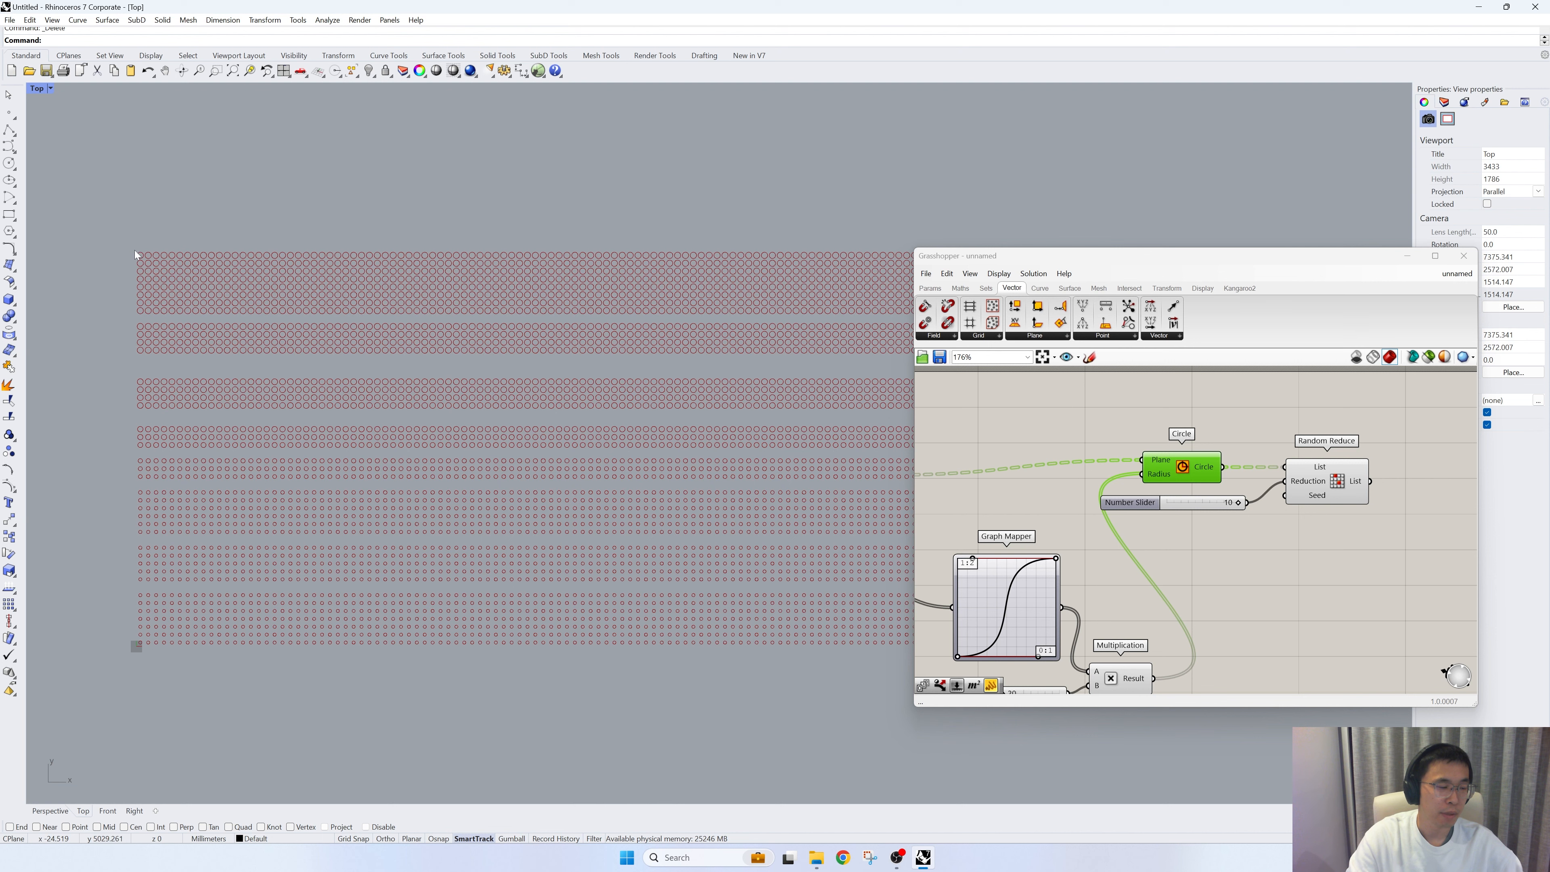
pyautogui.scroll(2, 134, 275)
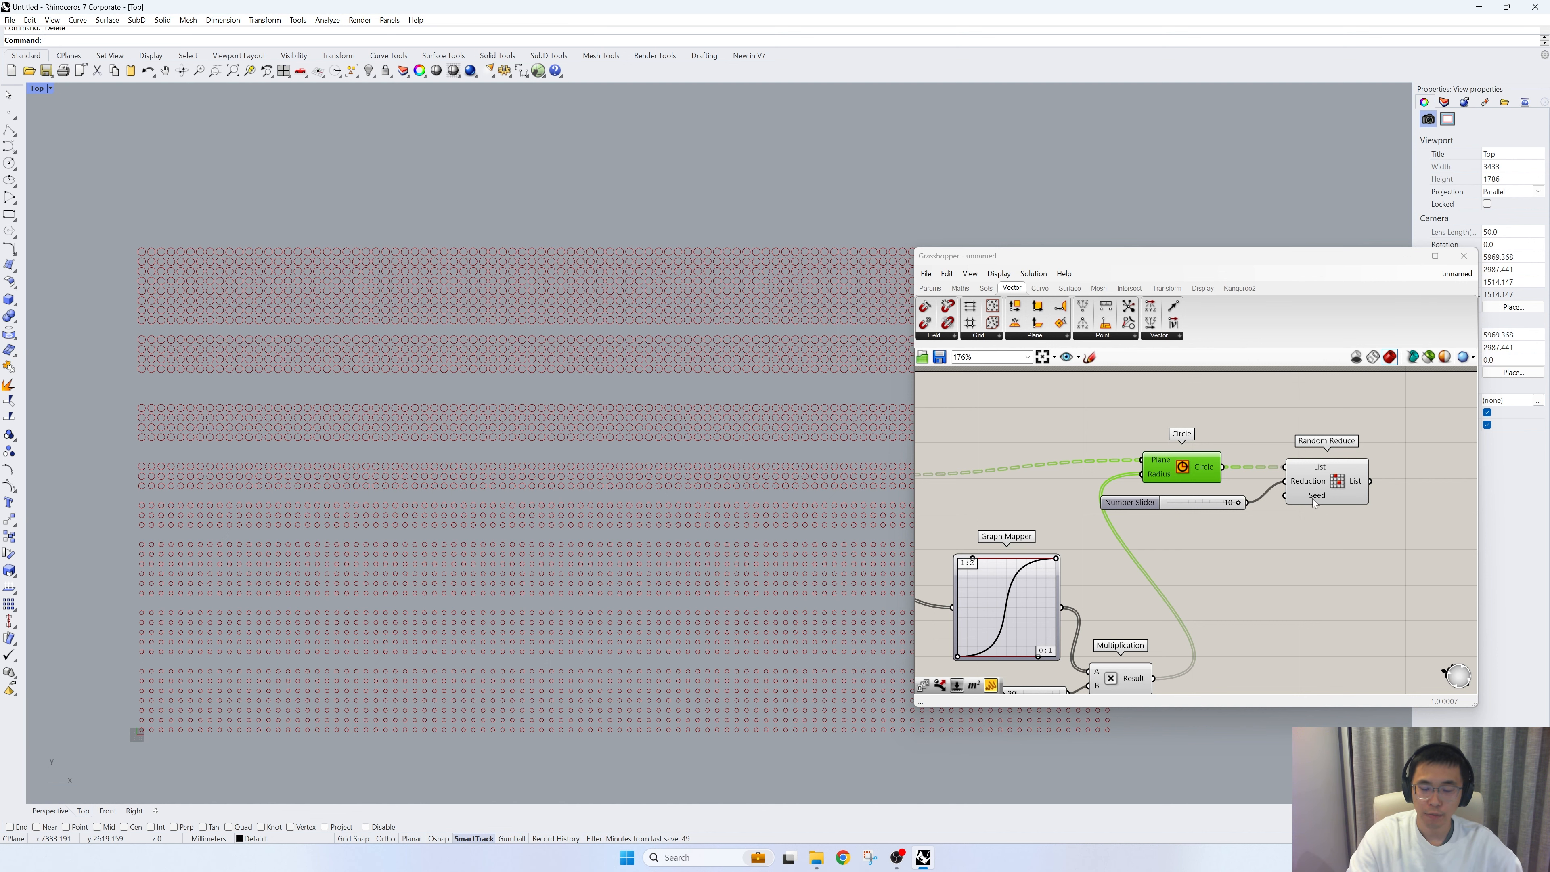
pyautogui.scroll(-4, 626, 466)
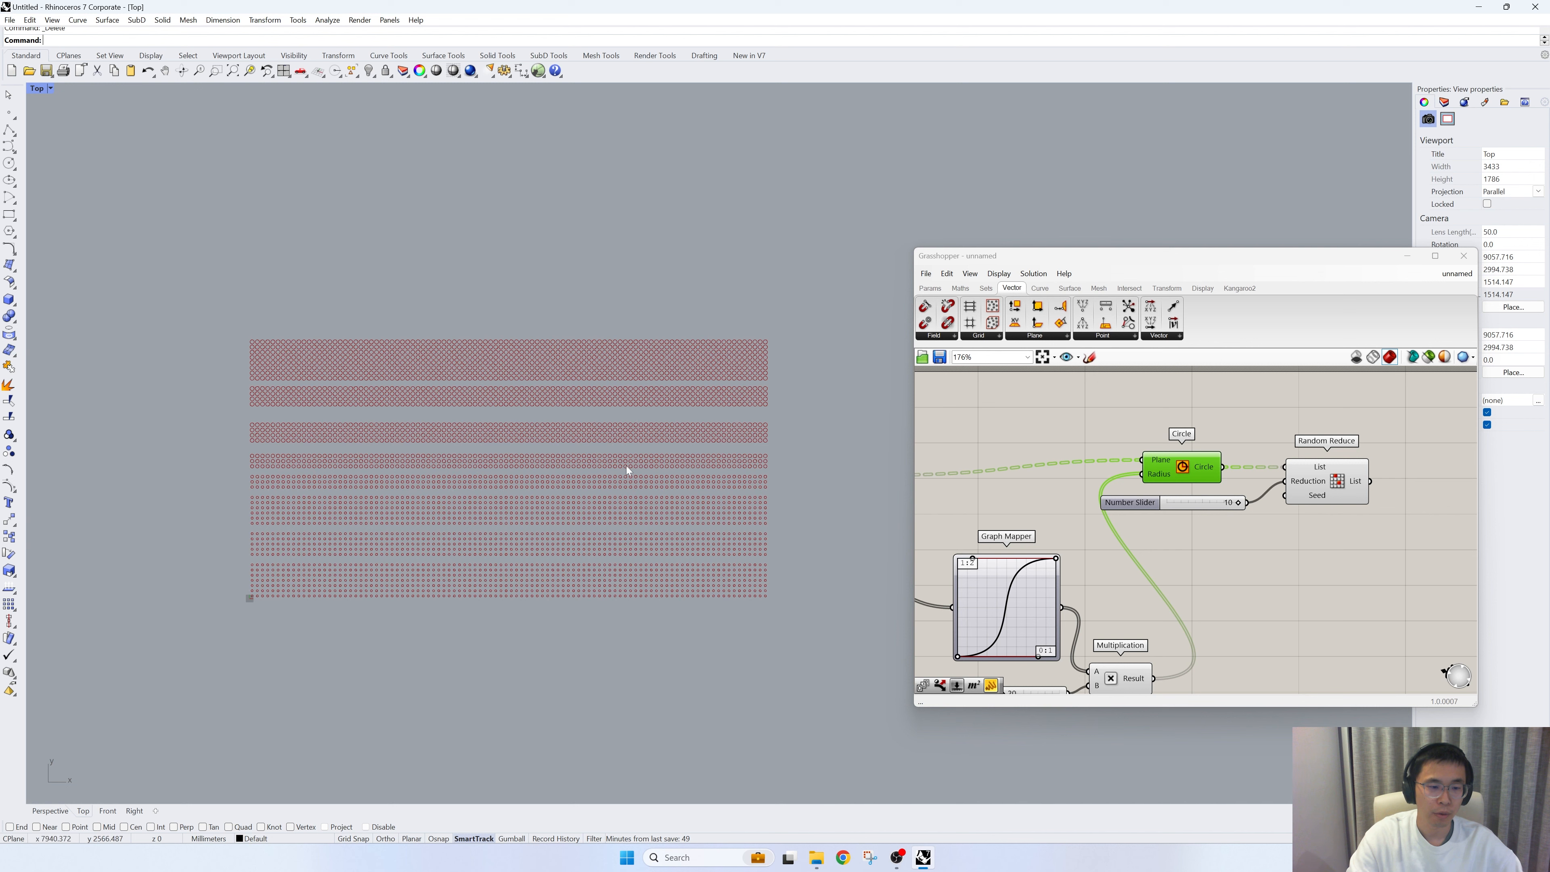
pyautogui.scroll(2, 629, 468)
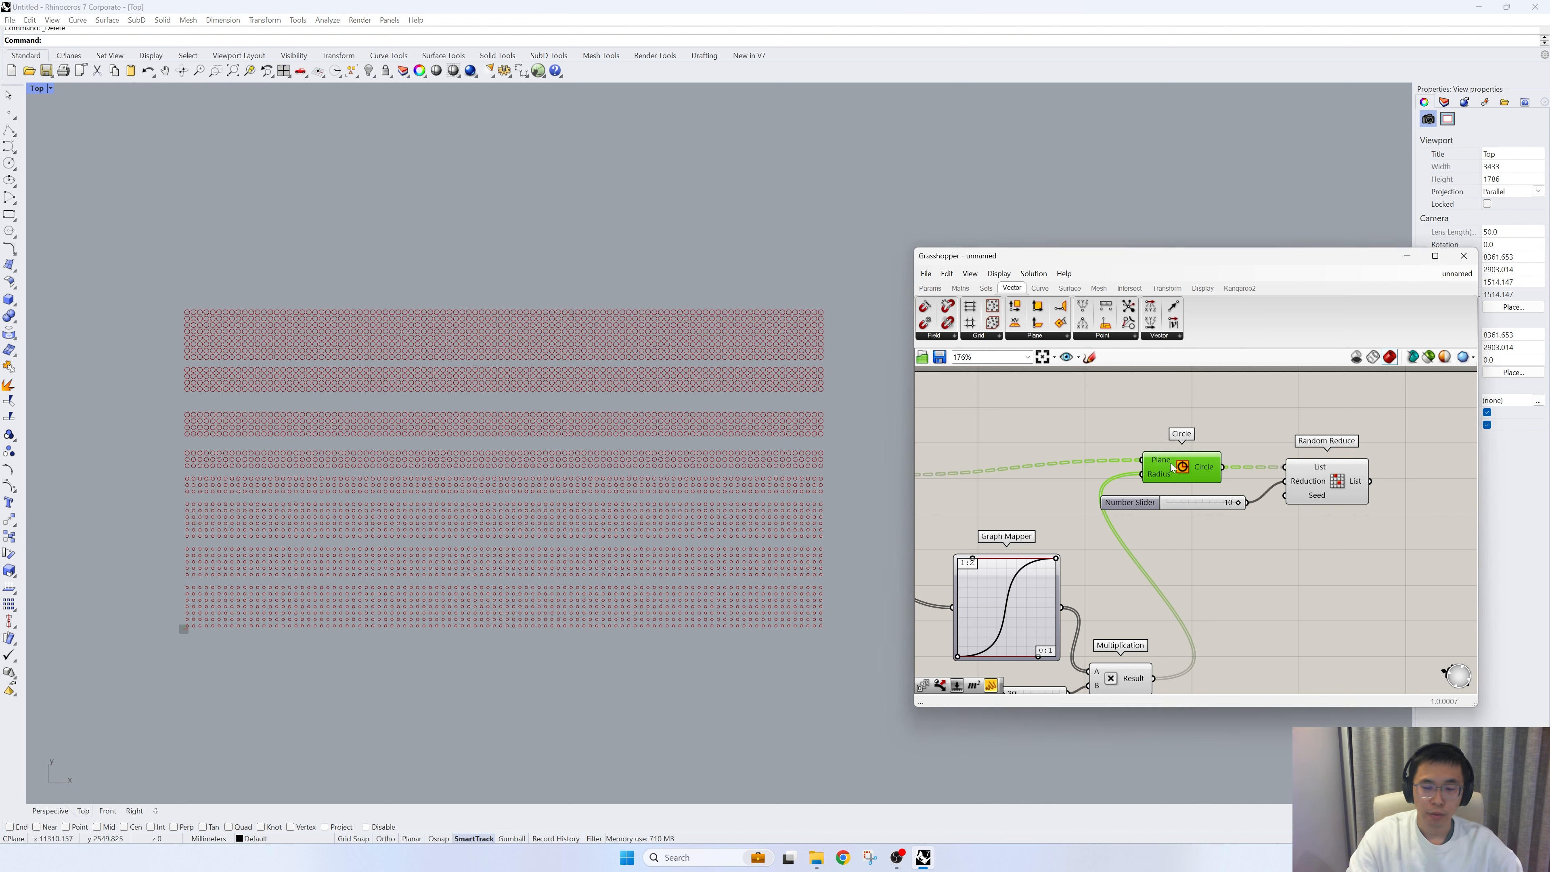
pyautogui.moveTo(1190, 470); pyautogui.dragTo(1188, 437)
pyautogui.moveTo(1178, 502); pyautogui.dragTo(1167, 481)
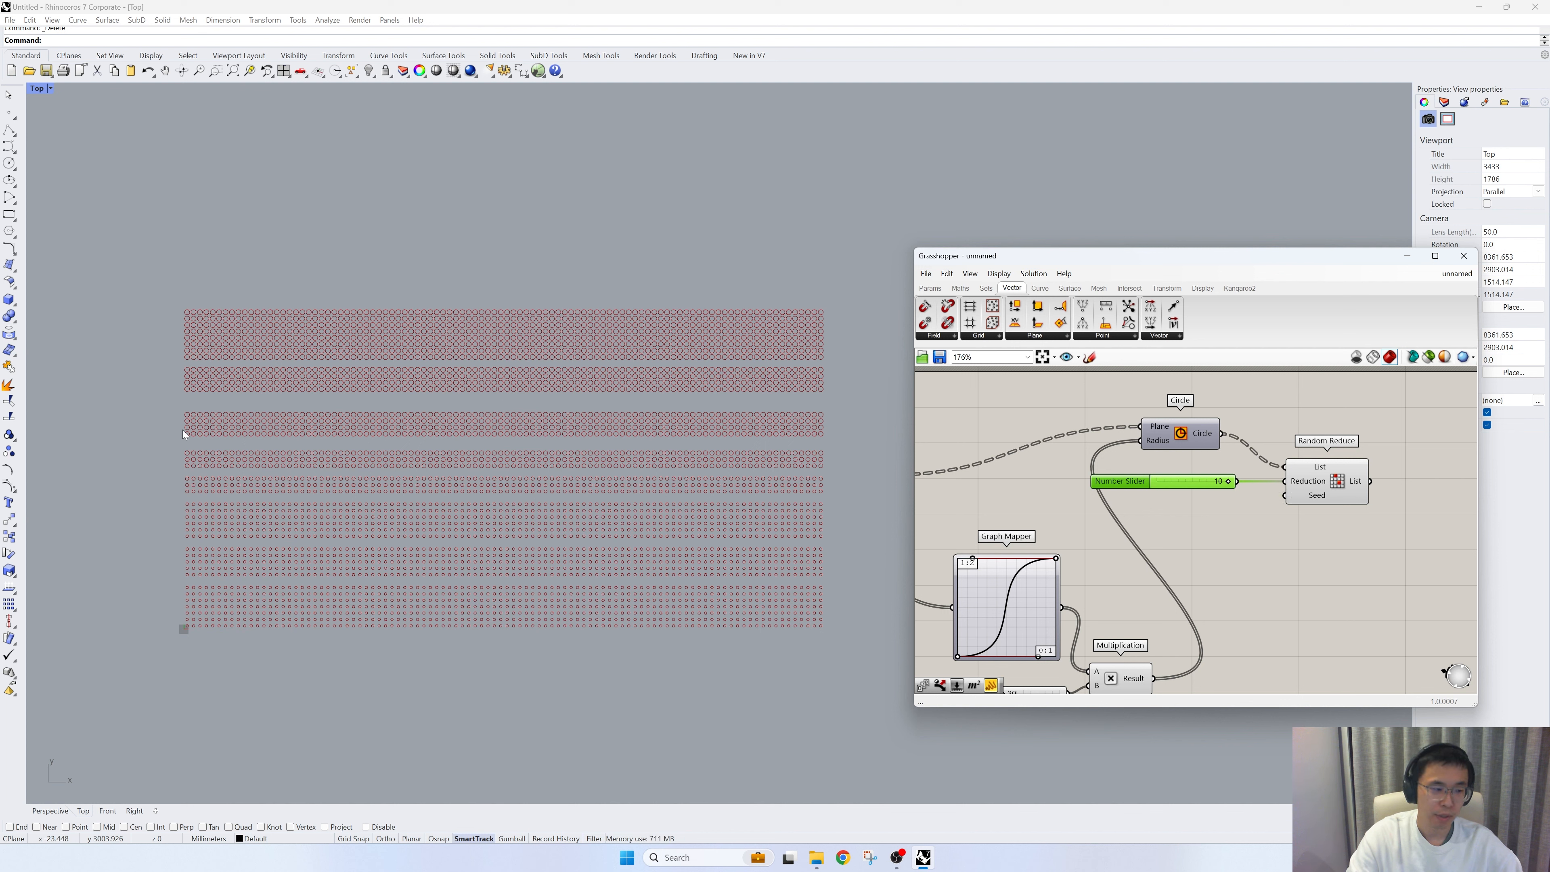
# Add a second Series component below the Reduction slider and wire the Extent Y slider into its Count input
pyautogui.moveTo(1207, 574); pyautogui.dragTo(1321, 558, button='right')
pyautogui.doubleClick(1229, 571)
pyautogui.write('ser')
pyautogui.click(1196, 556)
pyautogui.scroll(-3, 1312, 542)
pyautogui.scroll(3, 1067, 545)
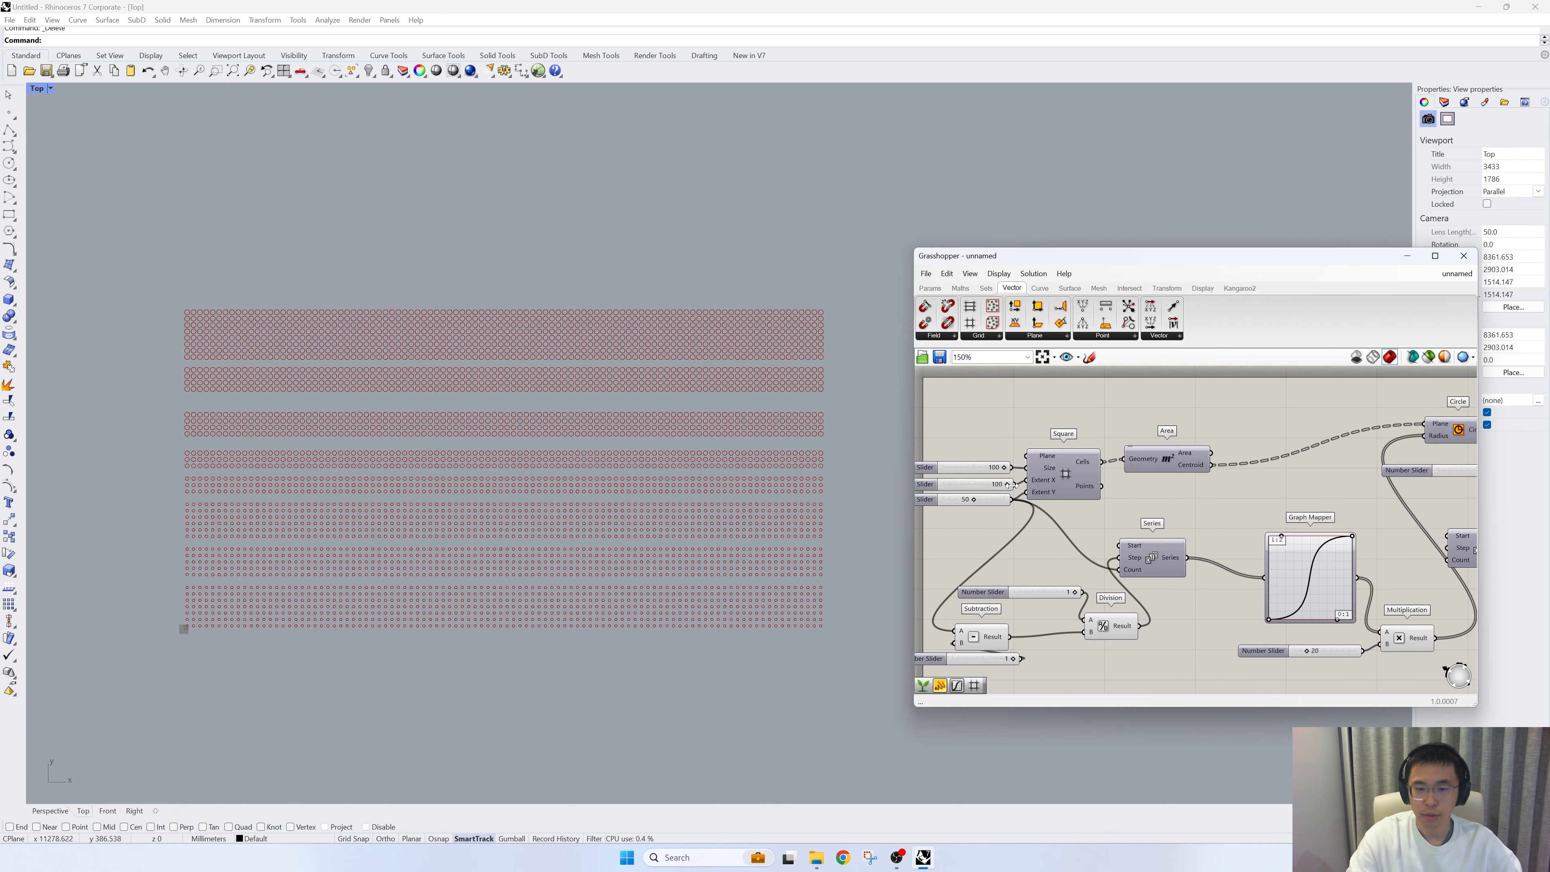
pyautogui.moveTo(1013, 499); pyautogui.dragTo(1261, 514)
# Add a Graft Tree component and route the new Series output through it into the Random Reduce Seed input
pyautogui.doubleClick(1333, 515)
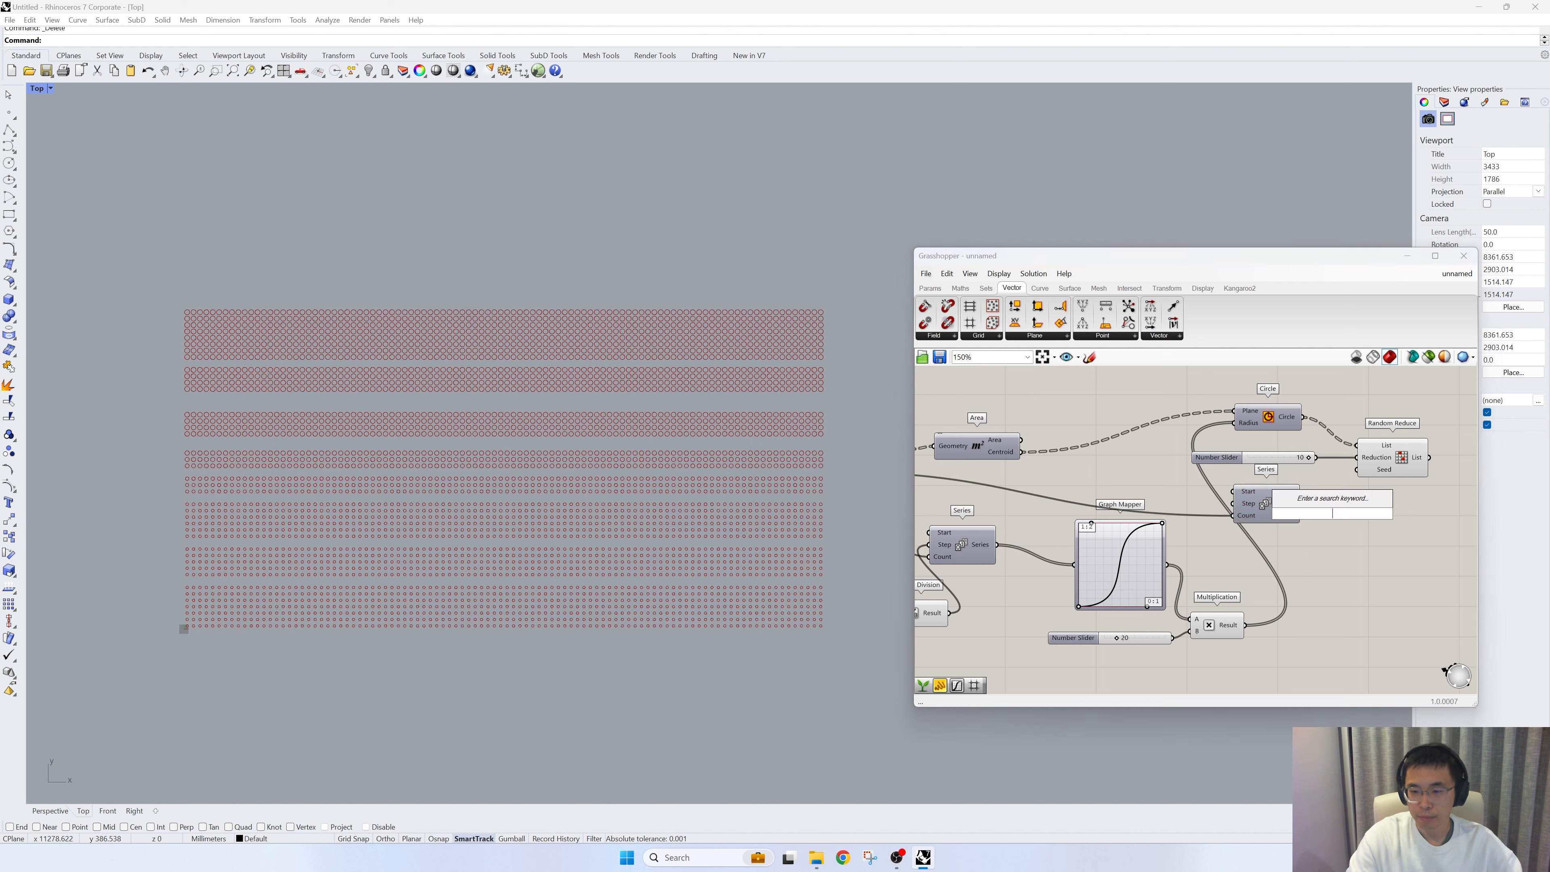
pyautogui.write('graft')
pyautogui.press('Return')
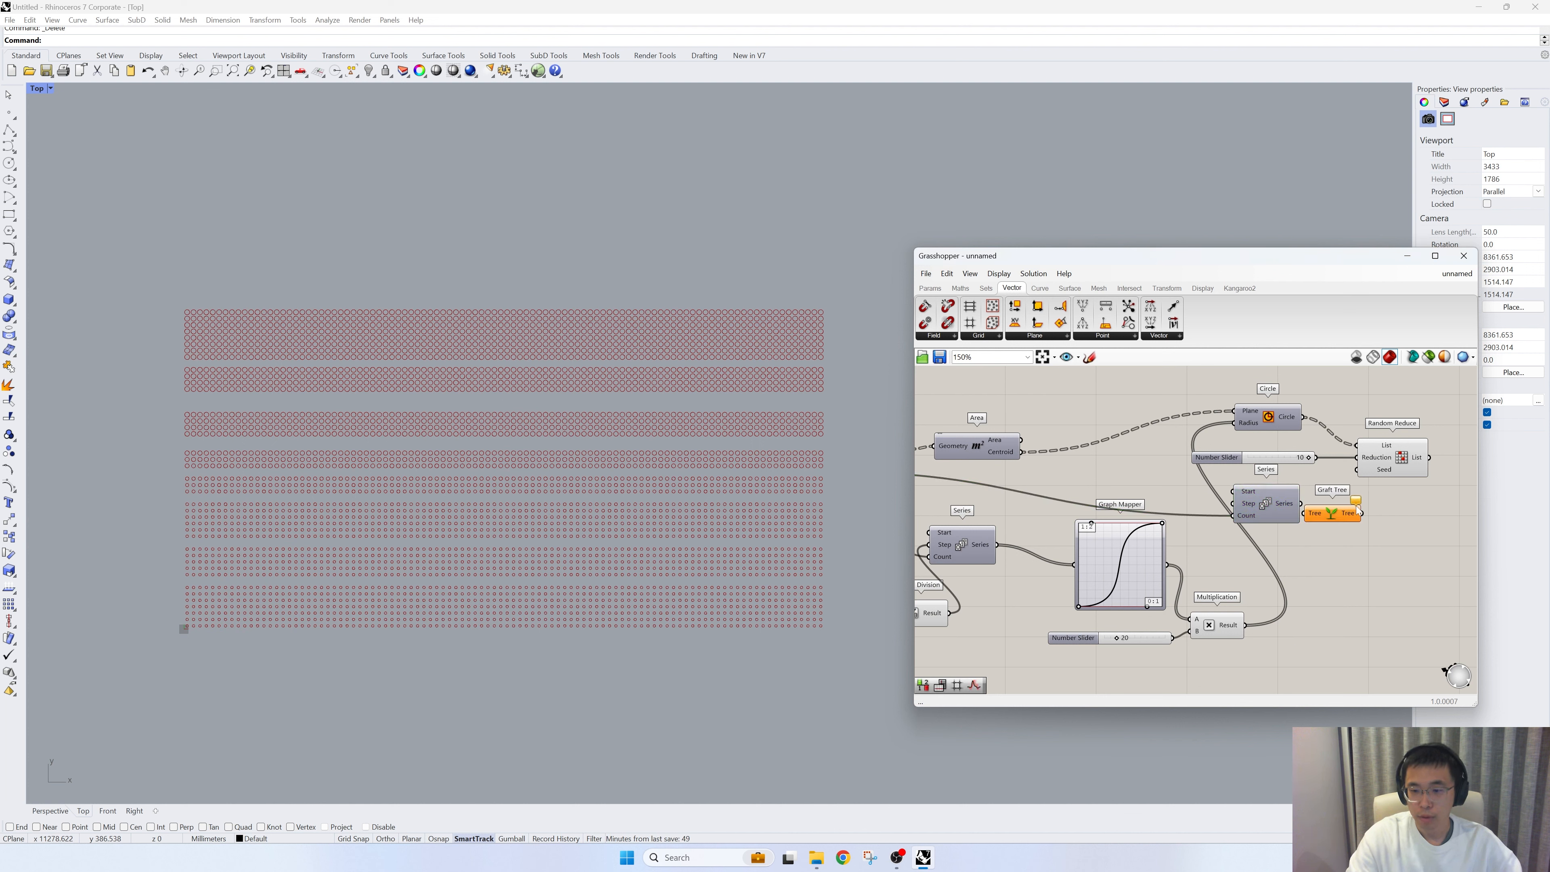
pyautogui.scroll(3, 1356, 505)
pyautogui.moveTo(1280, 517); pyautogui.dragTo(1279, 518)
pyautogui.moveTo(1278, 528); pyautogui.dragTo(1201, 551, button='right')
pyautogui.moveTo(1144, 526); pyautogui.dragTo(1116, 542)
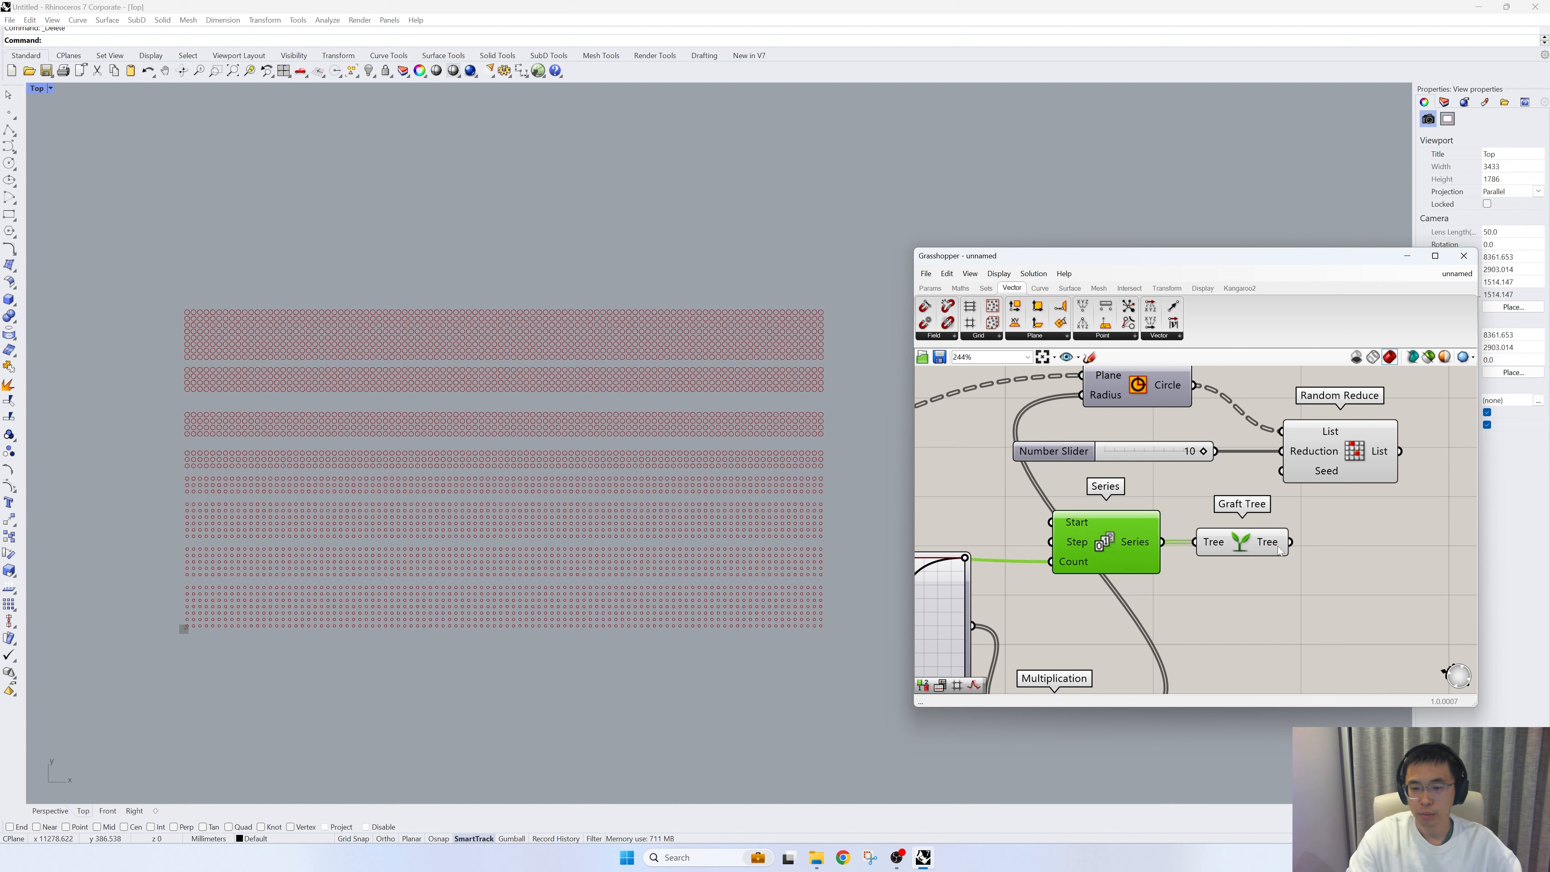
pyautogui.moveTo(1290, 541); pyautogui.dragTo(1281, 431)
pyautogui.moveTo(1281, 431); pyautogui.dragTo(1245, 478, button='right')
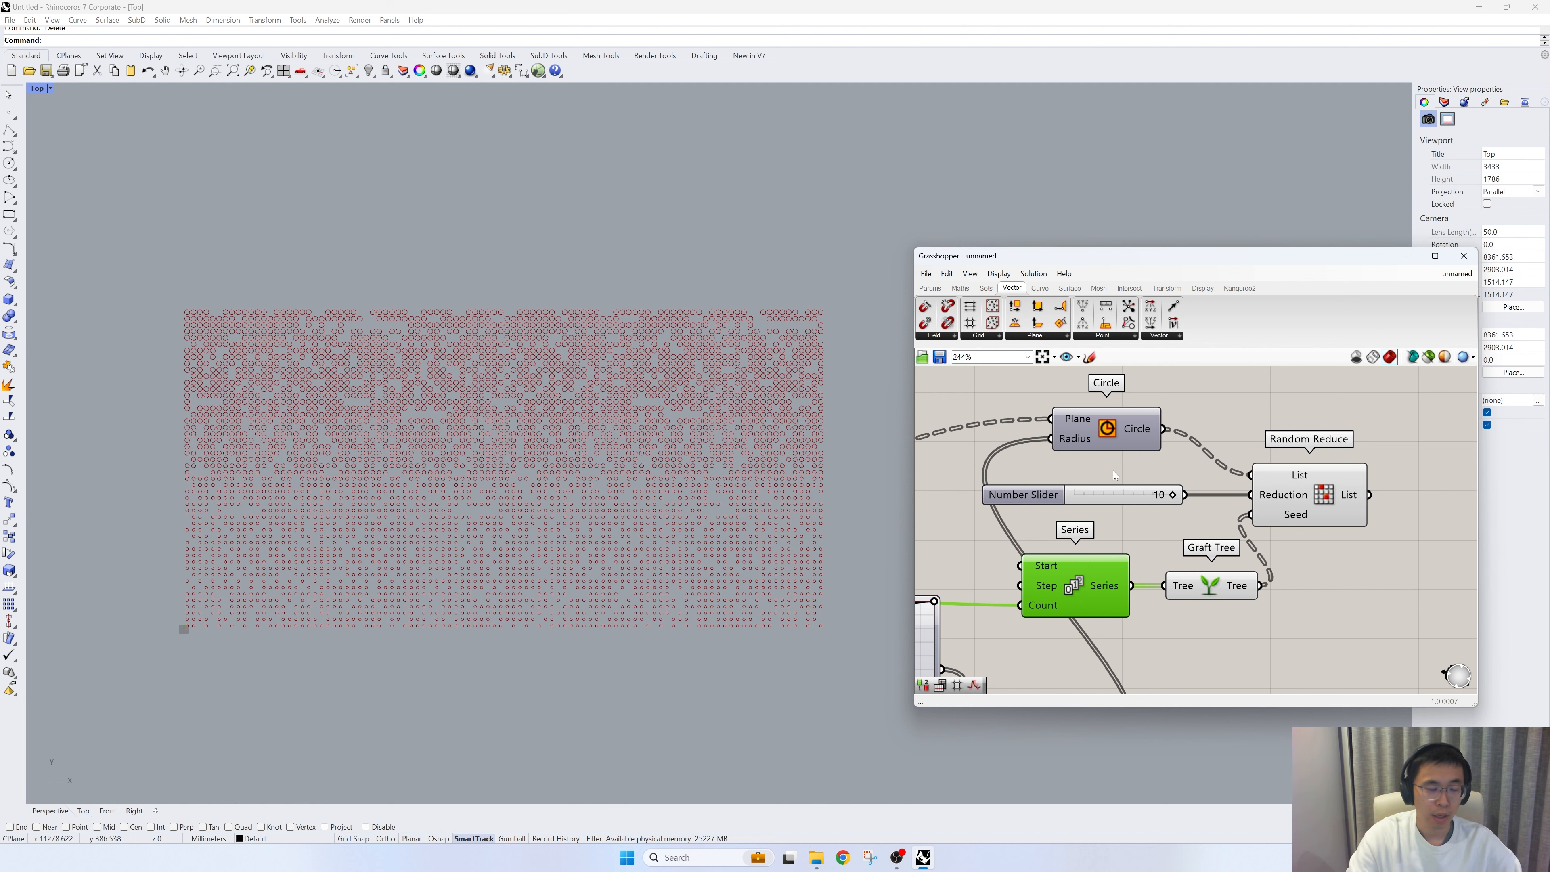
# Inspect the randomly thinned circle pattern and add a Split List component above Random Reduce
pyautogui.scroll(2, 638, 451)
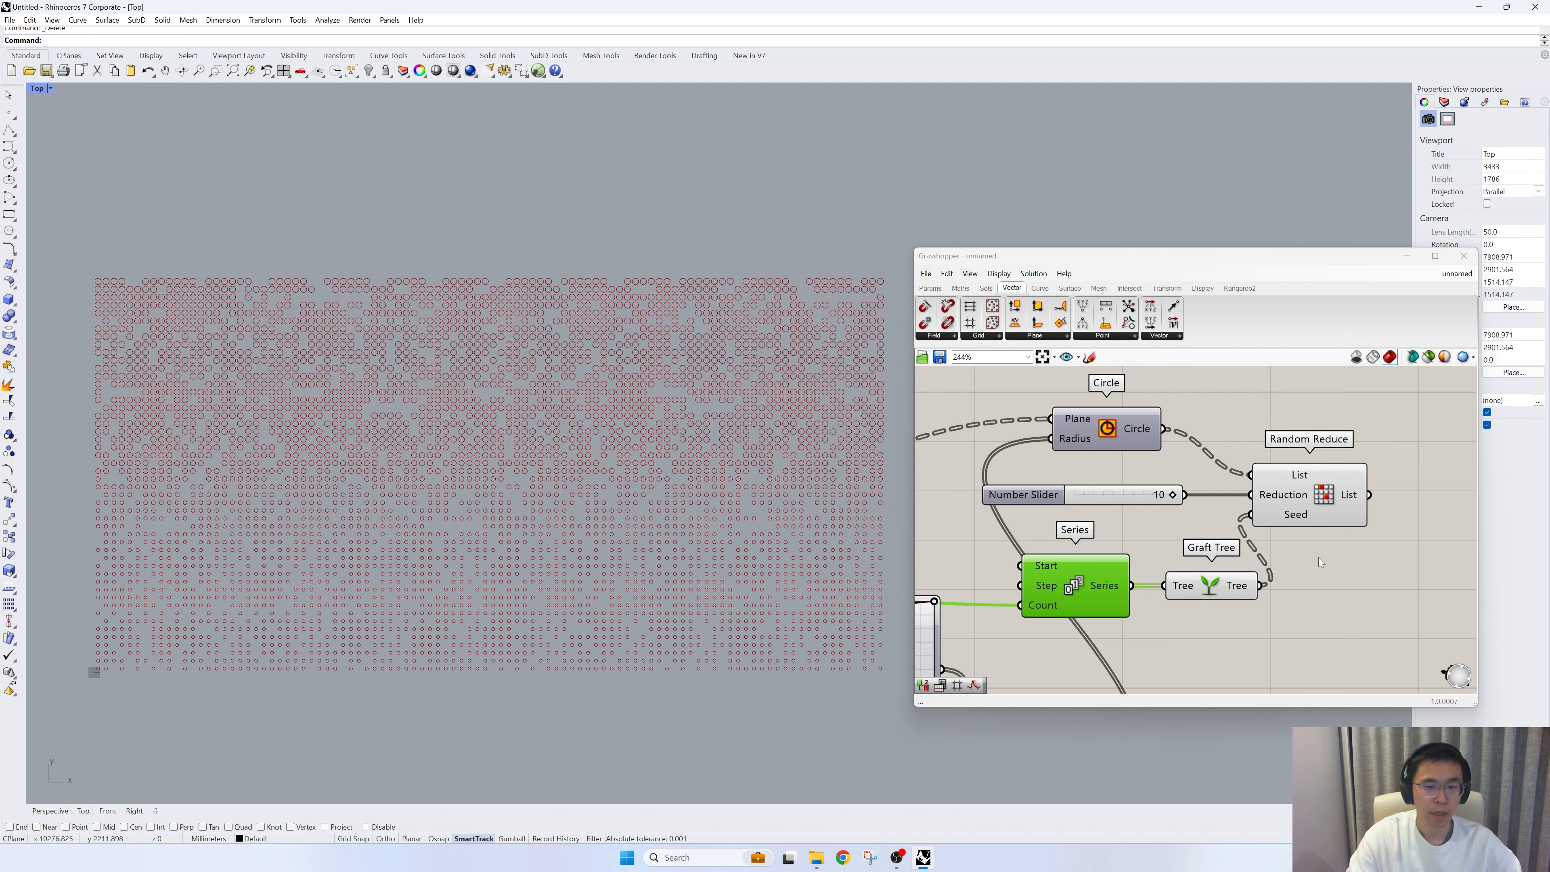
pyautogui.scroll(-3, 1282, 524)
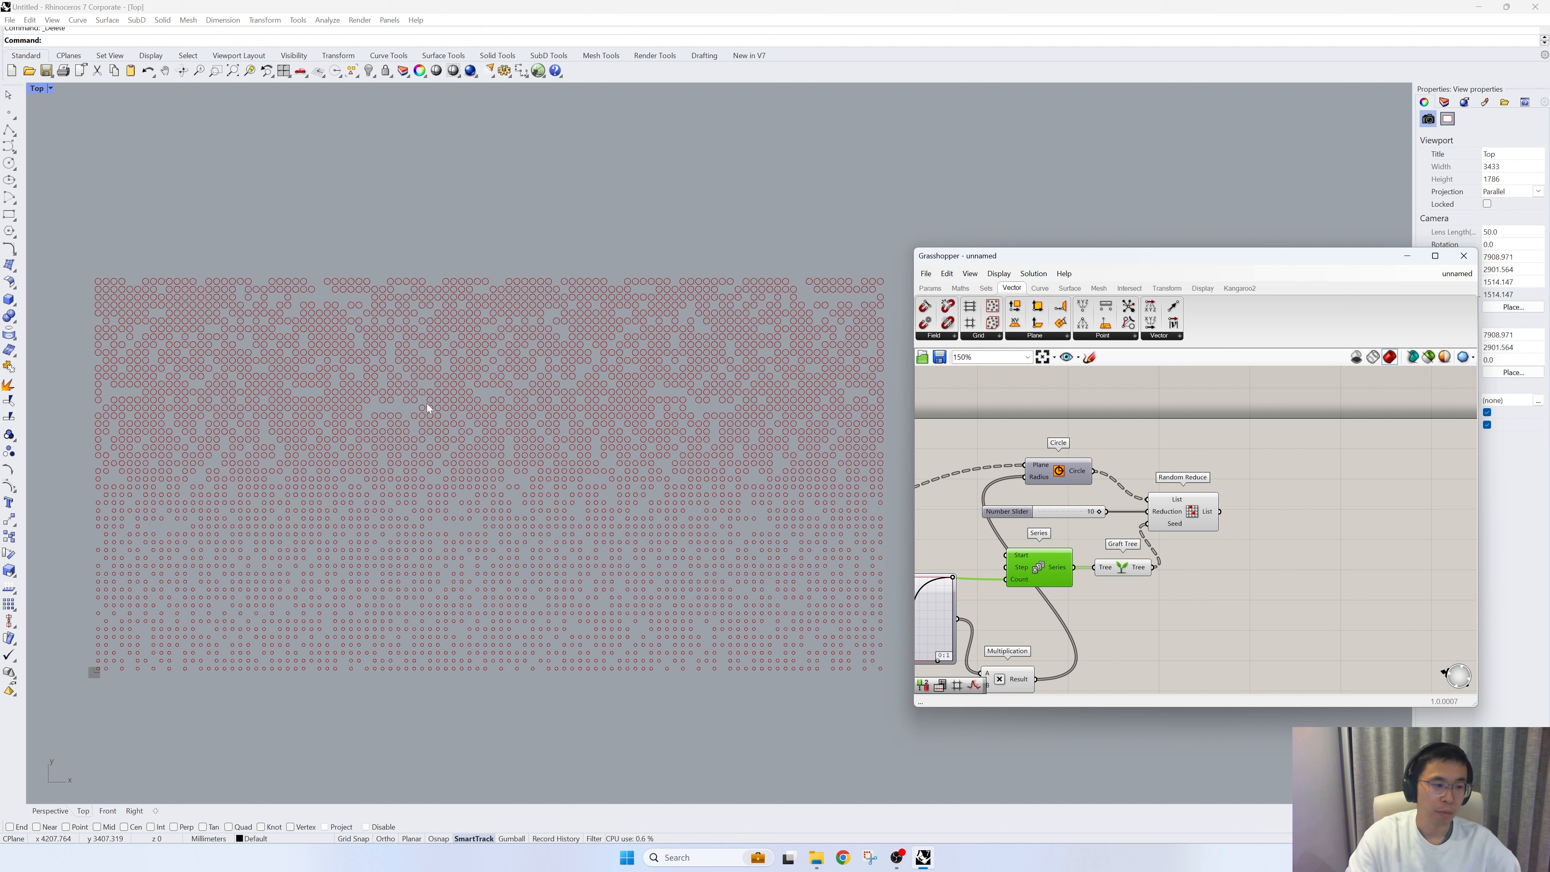
pyautogui.moveTo(1243, 484); pyautogui.dragTo(1188, 493, button='right')
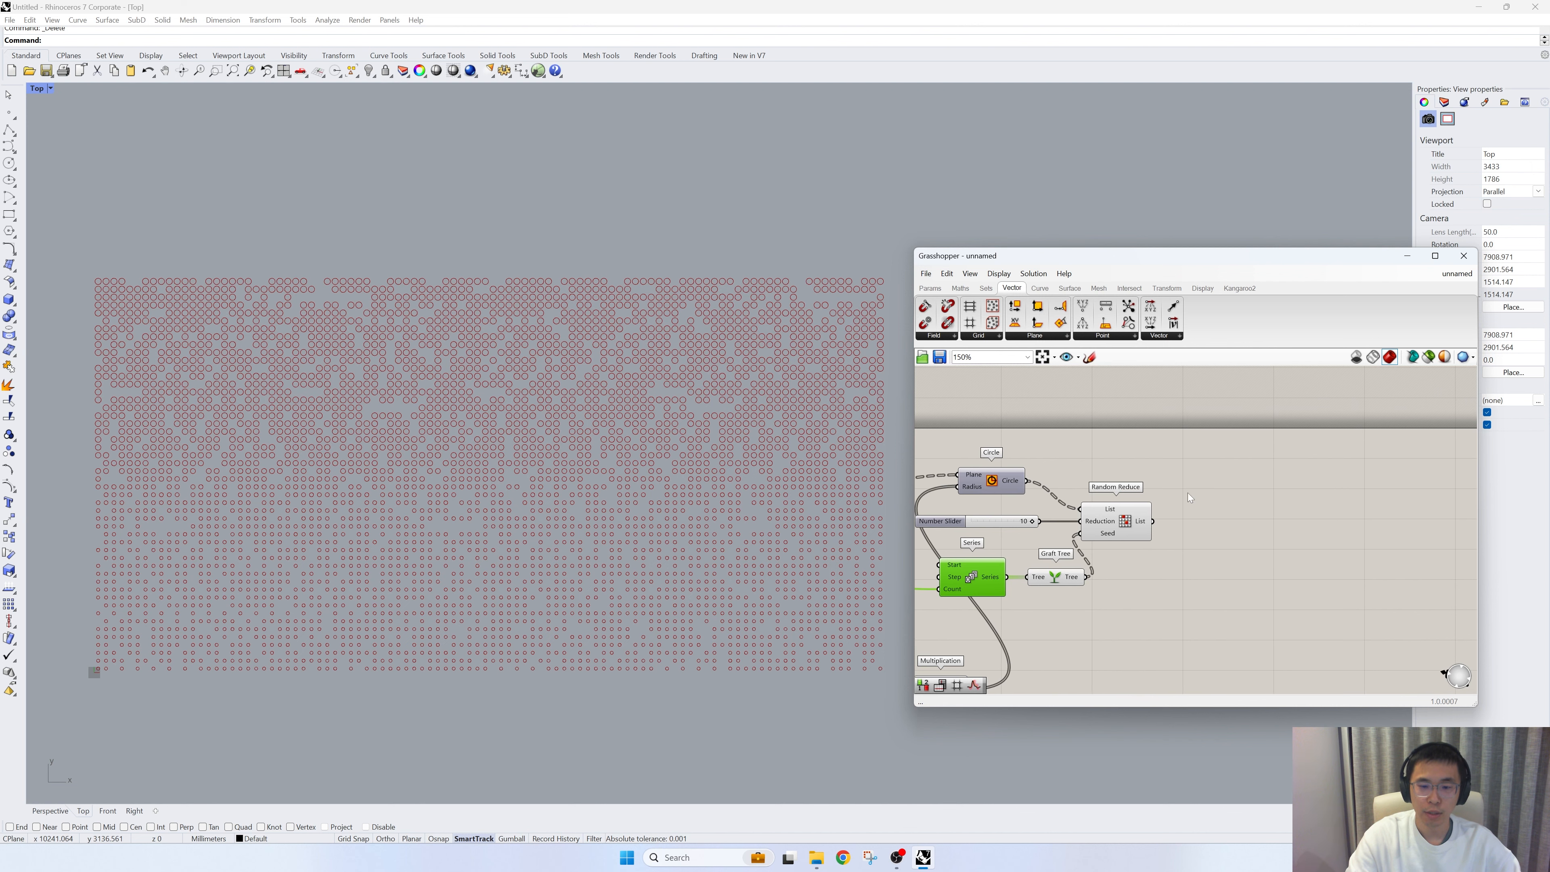
pyautogui.moveTo(1054, 462); pyautogui.dragTo(1200, 459, button='right')
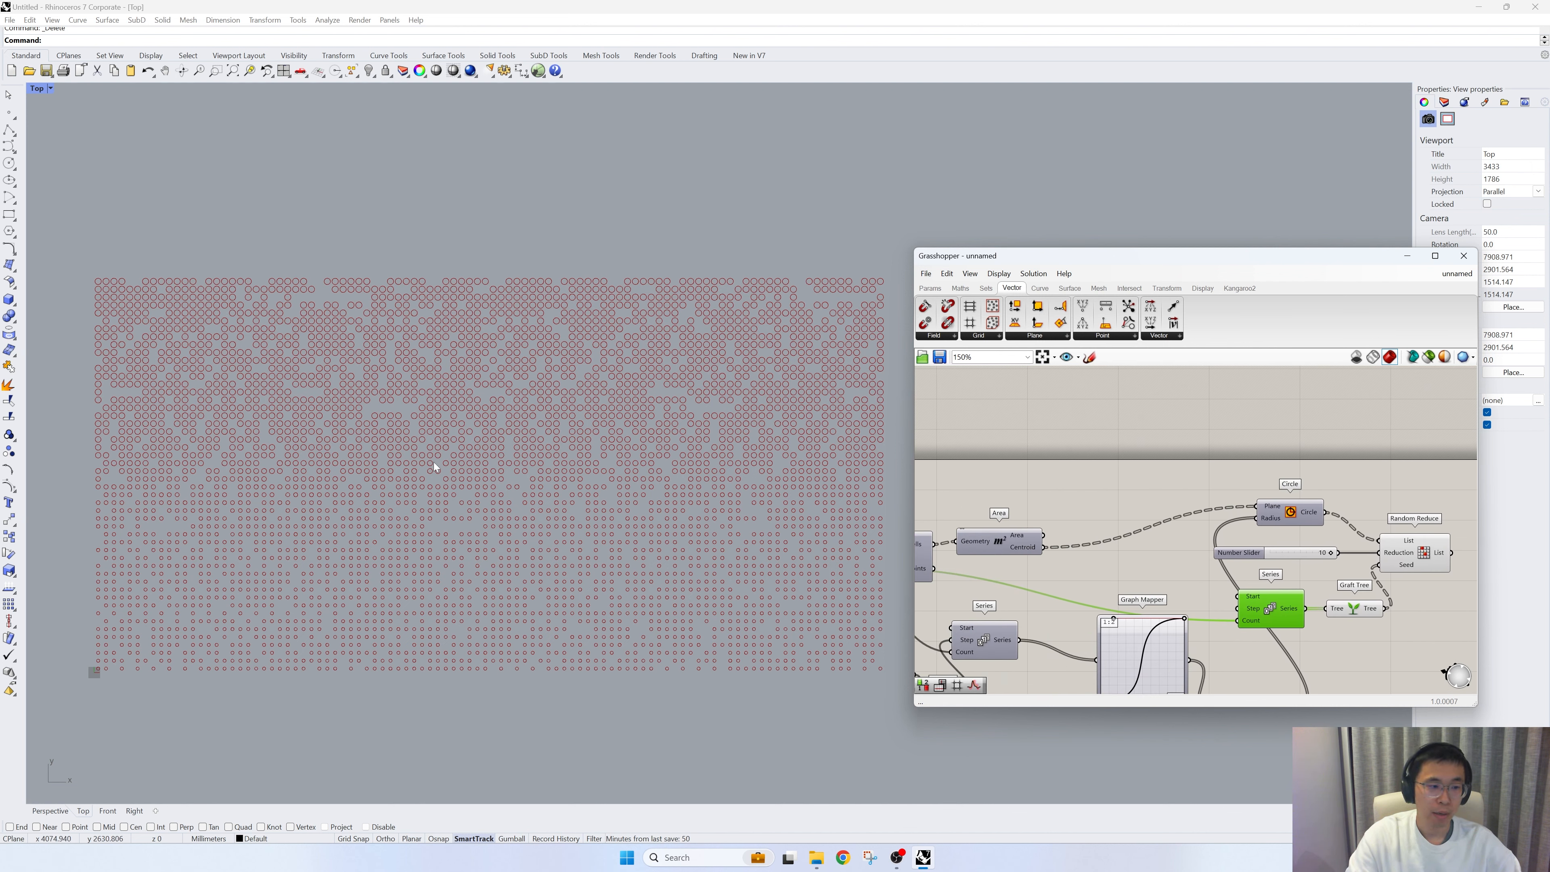
pyautogui.click(982, 290)
pyautogui.click(966, 337)
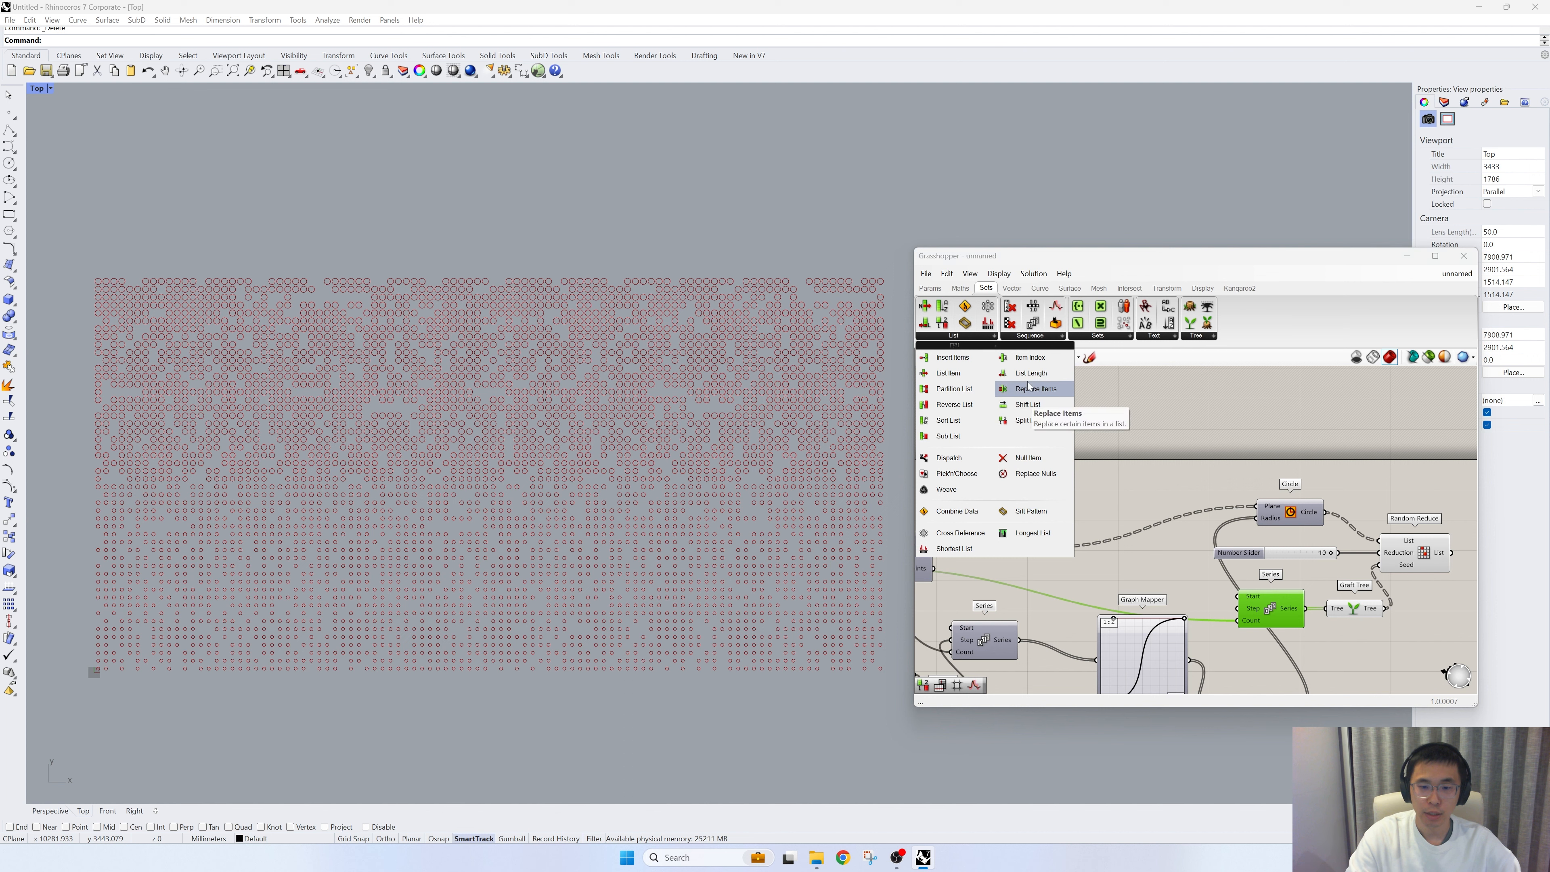
pyautogui.moveTo(1215, 467); pyautogui.dragTo(1397, 467)
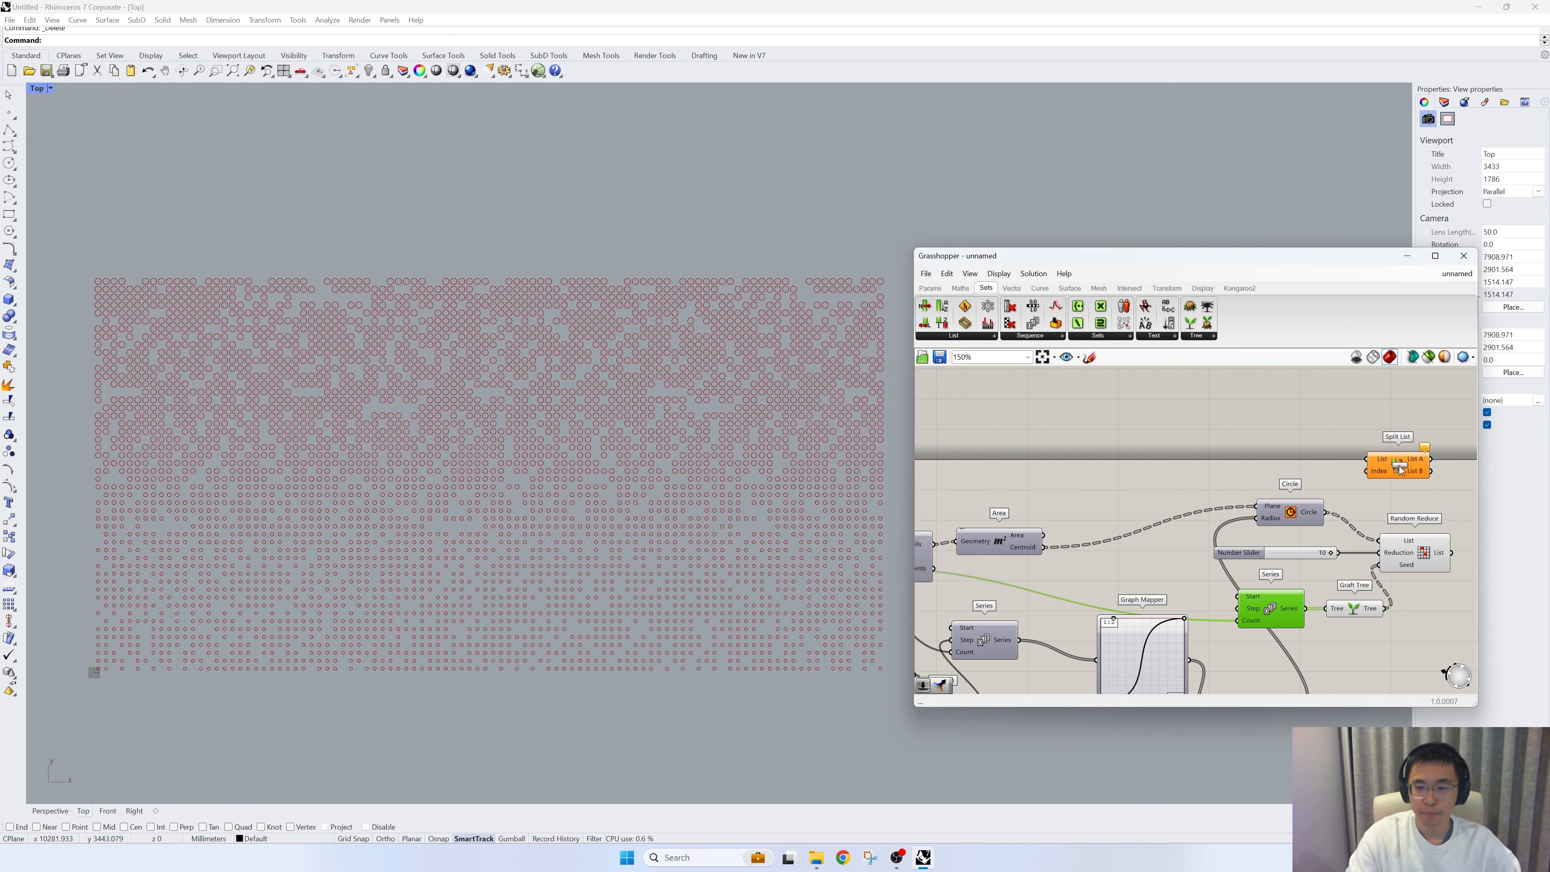
# Feed the Circle output and a new Index slider of 10 into Split List, and move Random Reduce farther from Circle
pyautogui.moveTo(1388, 508); pyautogui.dragTo(1205, 513, button='right')
pyautogui.moveTo(1145, 520); pyautogui.dragTo(1222, 440)
pyautogui.doubleClick(1146, 422)
pyautogui.write('10')
pyautogui.press('Return')
pyautogui.moveTo(1247, 566); pyautogui.dragTo(1378, 567)
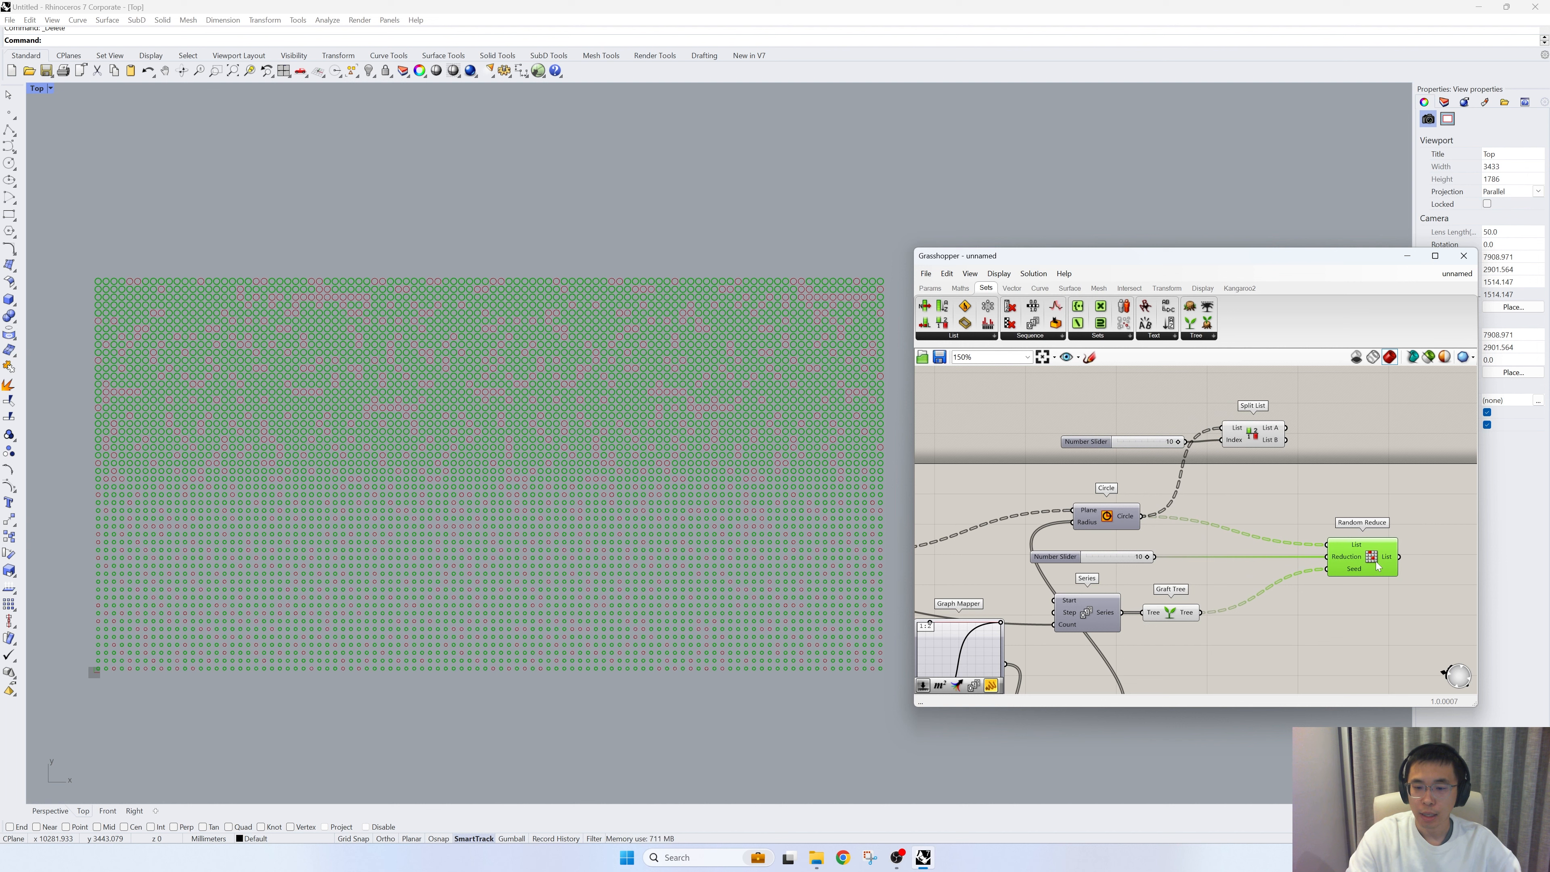
# Move the Reduction slider beside Random Reduce and wire Split List's List A output into the Random Reduce List input
pyautogui.moveTo(1108, 563); pyautogui.dragTo(1255, 559)
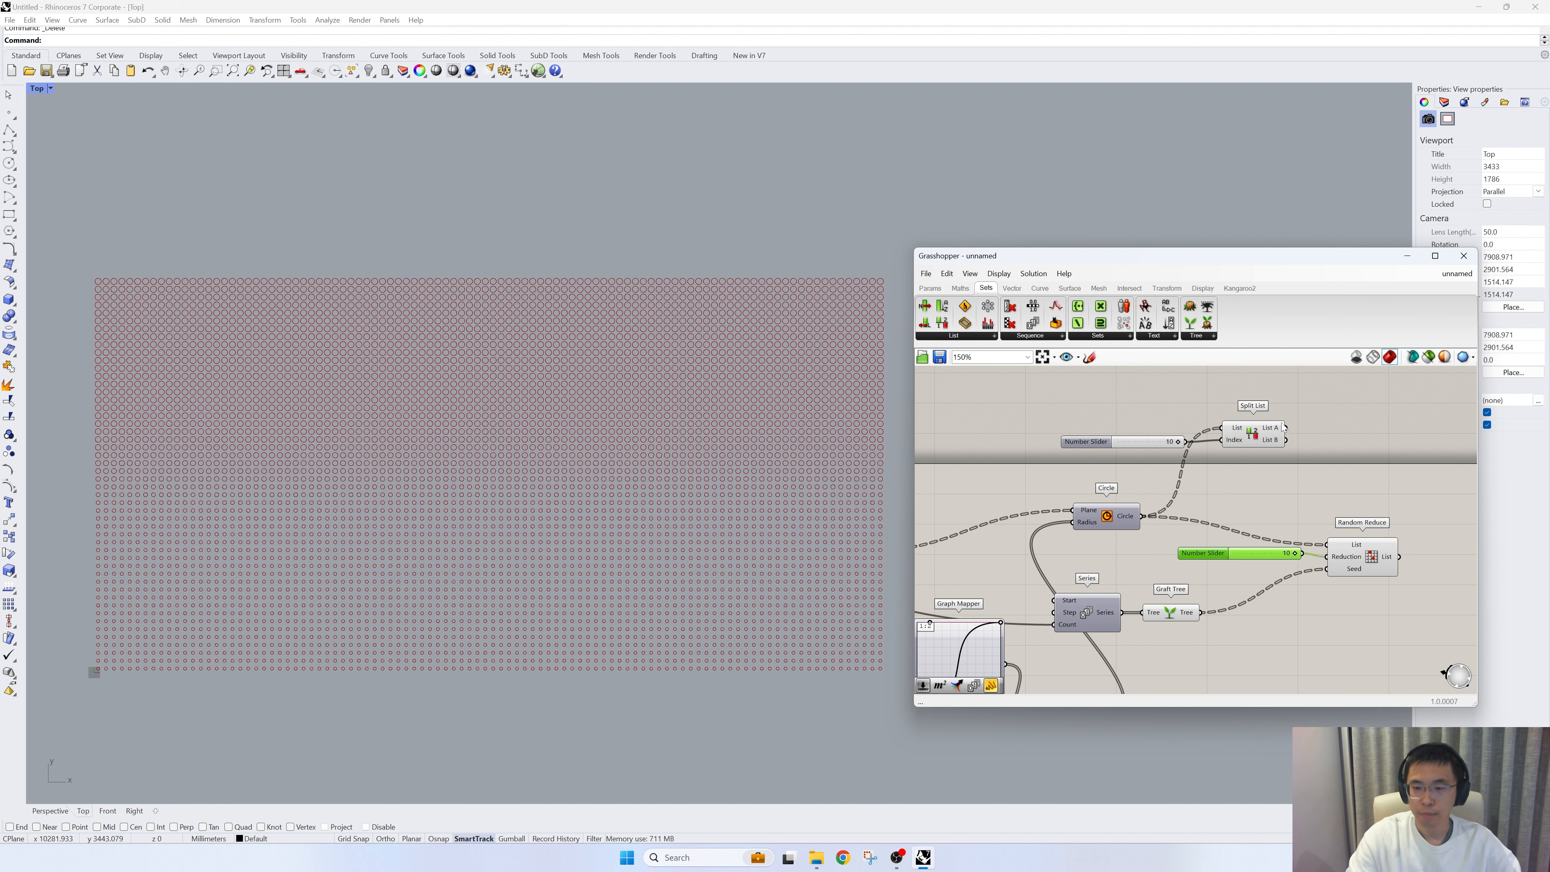
pyautogui.moveTo(1292, 435); pyautogui.dragTo(1121, 412)
pyautogui.click(1355, 568)
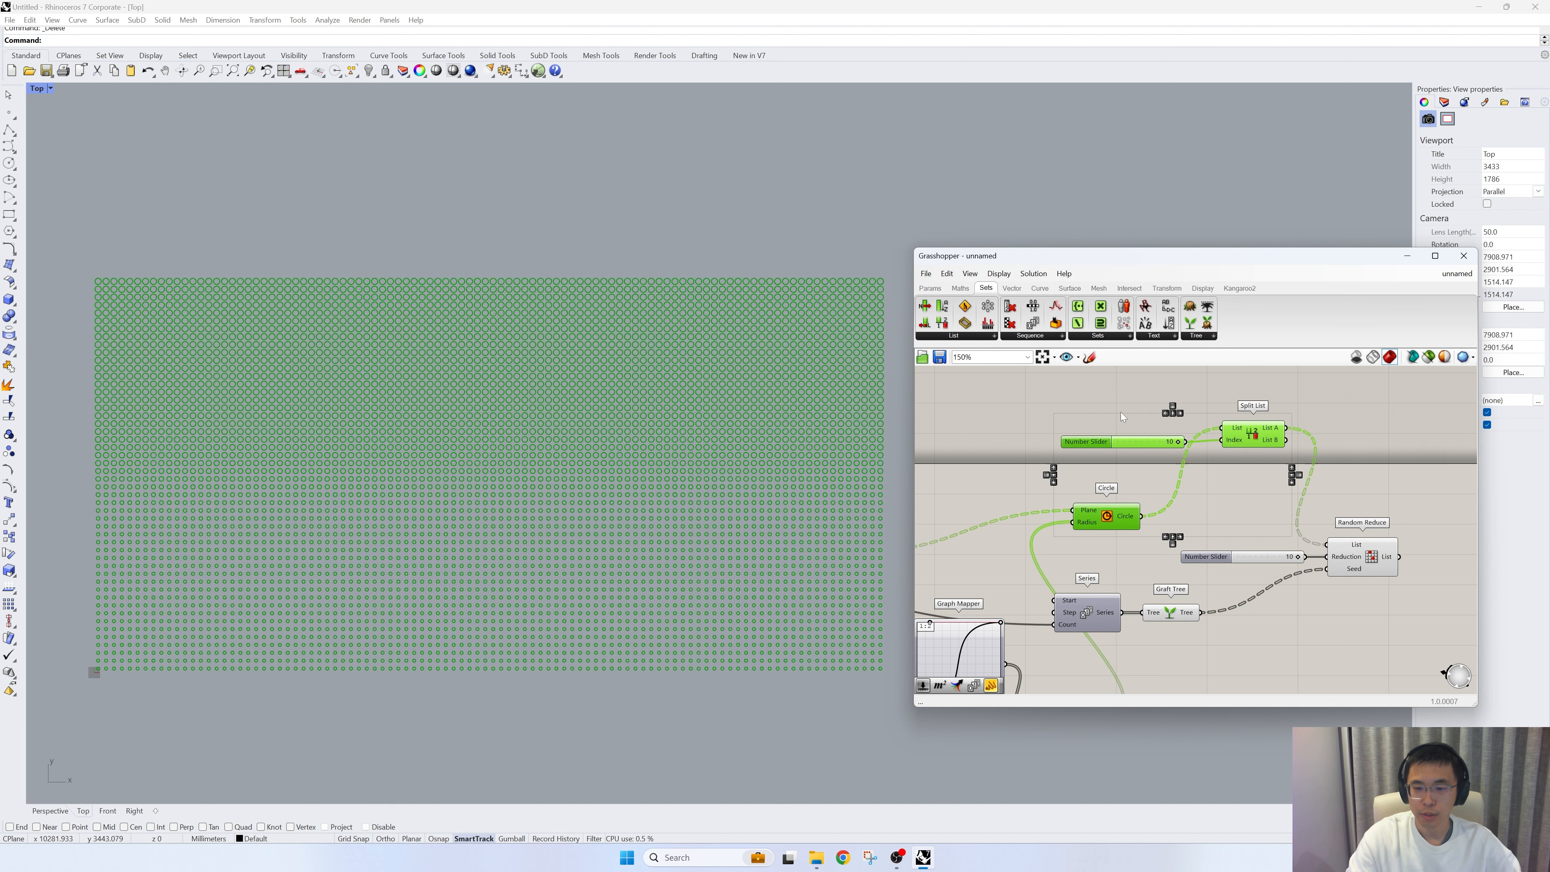
# Turn off the preview of the Circle and Split List components
pyautogui.rightClick(1124, 395)
pyautogui.click(1135, 408)
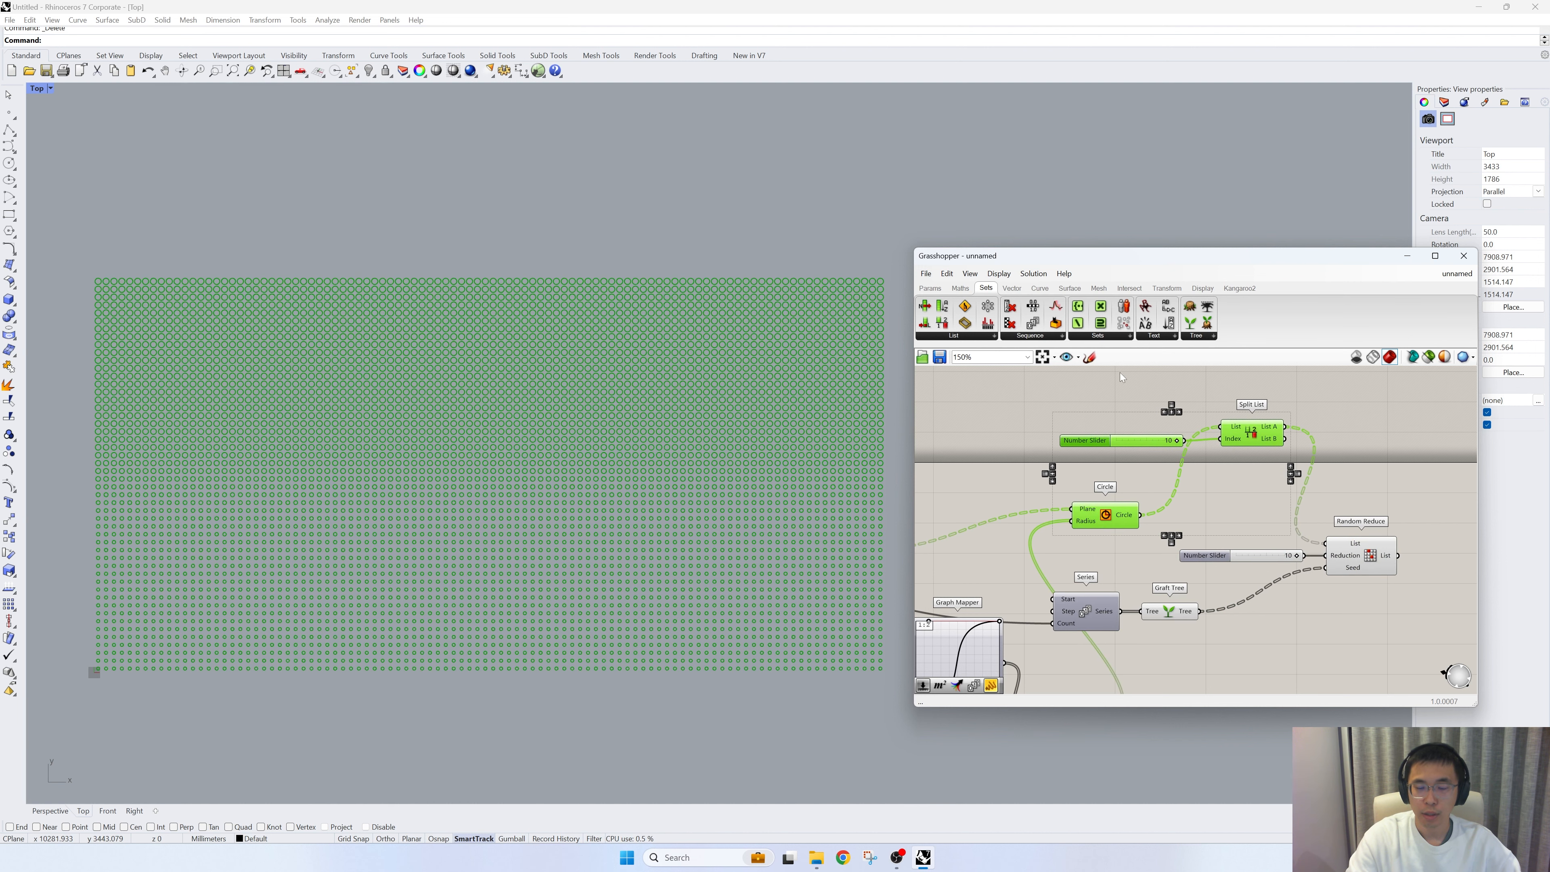
pyautogui.rightClick(1129, 393)
pyautogui.click(1140, 411)
pyautogui.moveTo(1122, 396); pyautogui.dragTo(1035, 400, button='right')
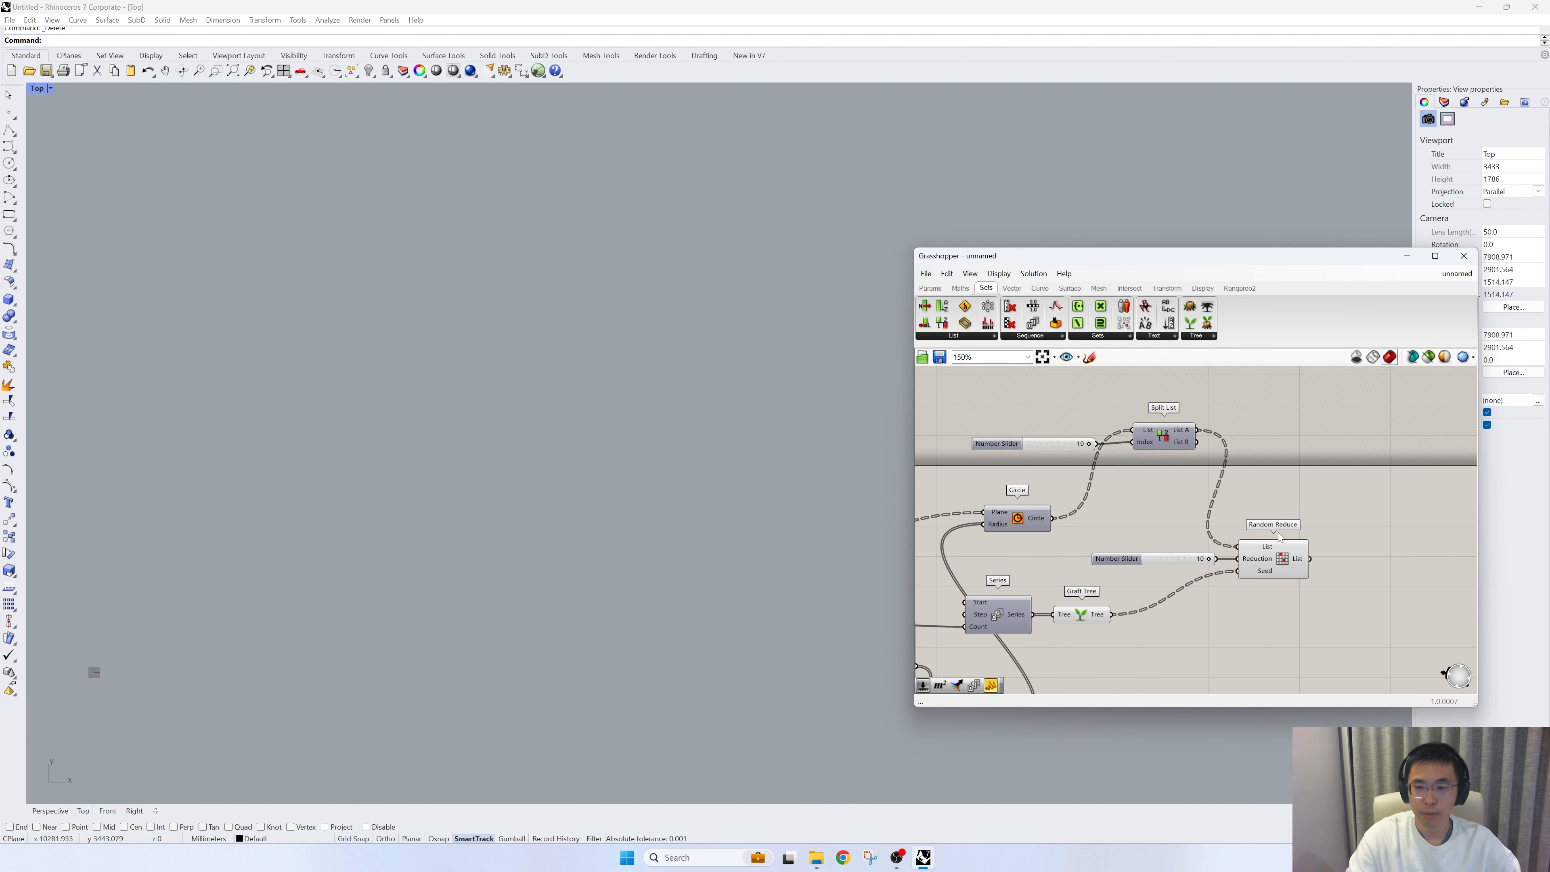
# Set the Random Reduce Reduction slider to 6 and inspect the thinned rows of circles
pyautogui.click(1284, 559)
pyautogui.scroll(2, 1184, 537)
pyautogui.moveTo(1218, 567); pyautogui.dragTo(1182, 573)
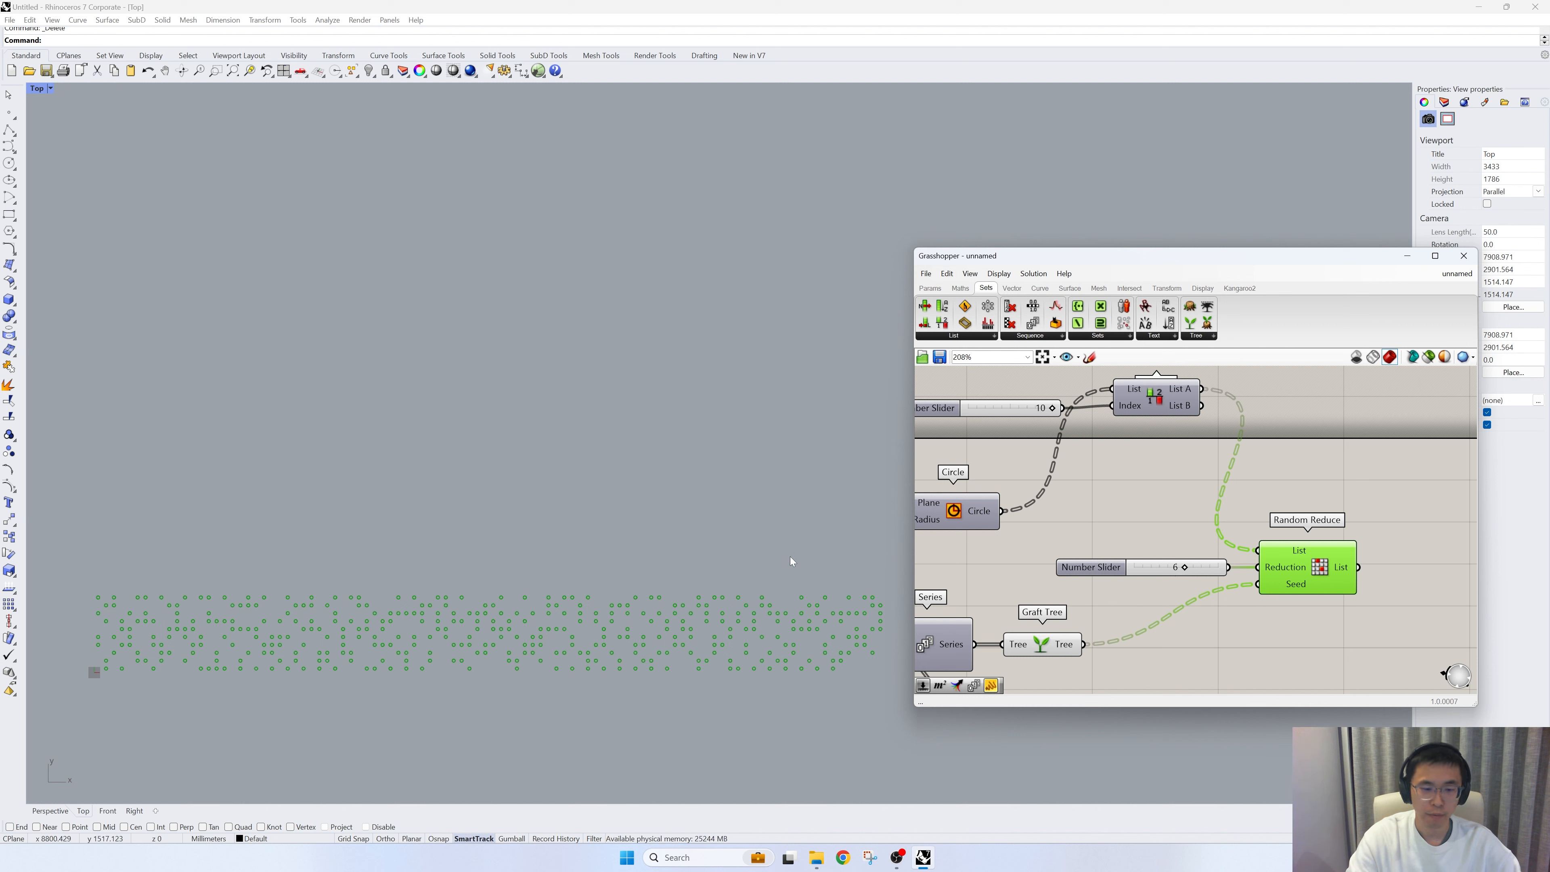
pyautogui.moveTo(1176, 548); pyautogui.dragTo(1149, 558, button='right')
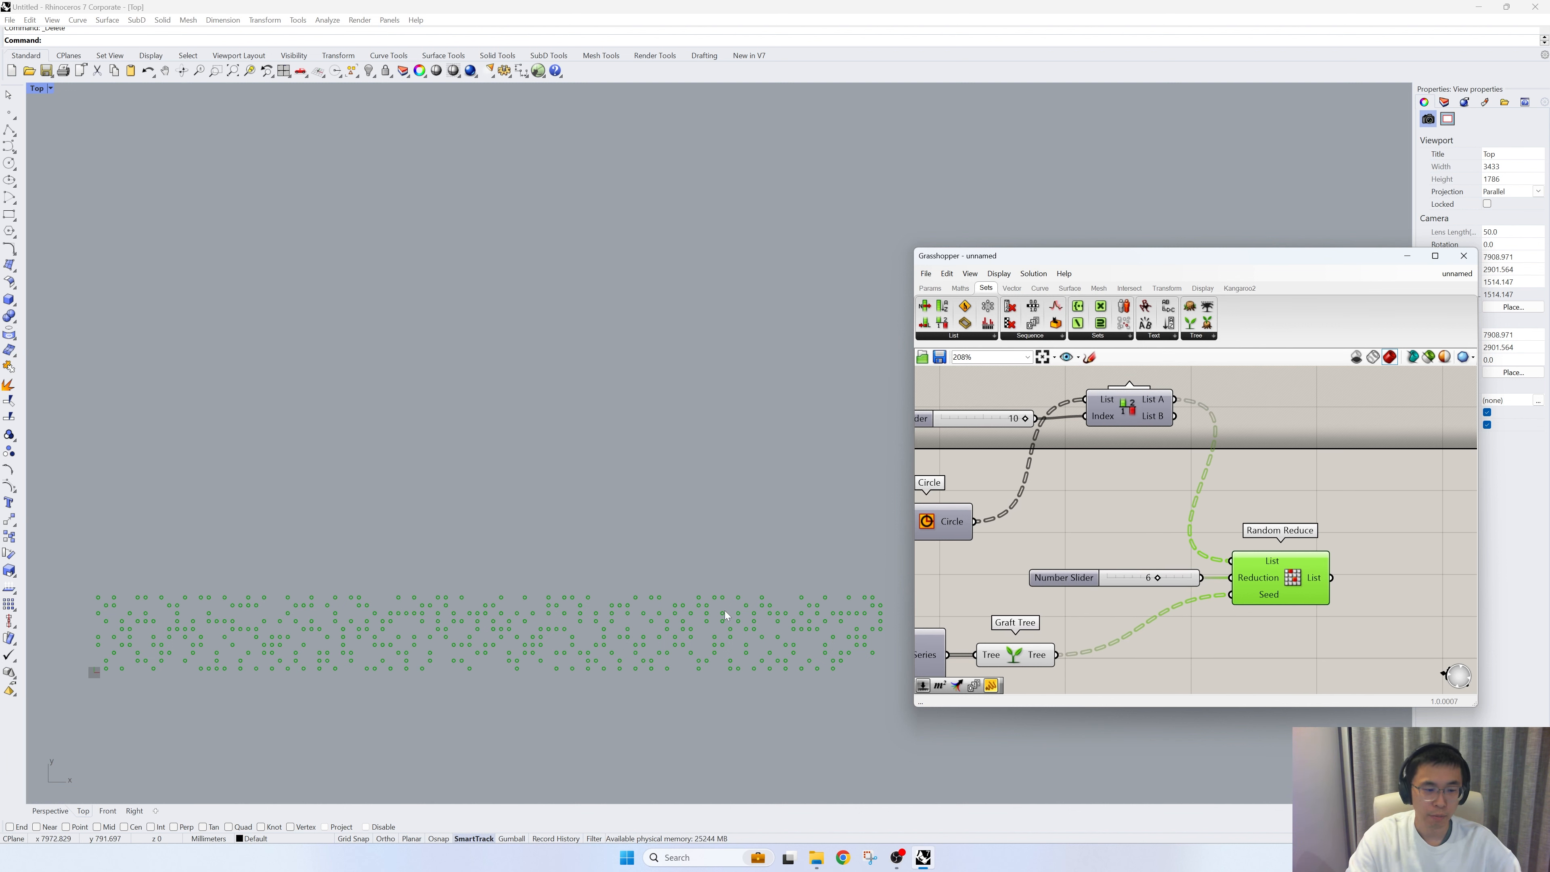
pyautogui.moveTo(867, 619); pyautogui.dragTo(817, 624, button='right')
# Add a Merge component and feed it Split List's List B output first and the Random Reduce output second
pyautogui.moveTo(1099, 589); pyautogui.dragTo(1034, 595, button='right')
pyautogui.scroll(-1, 1034, 594)
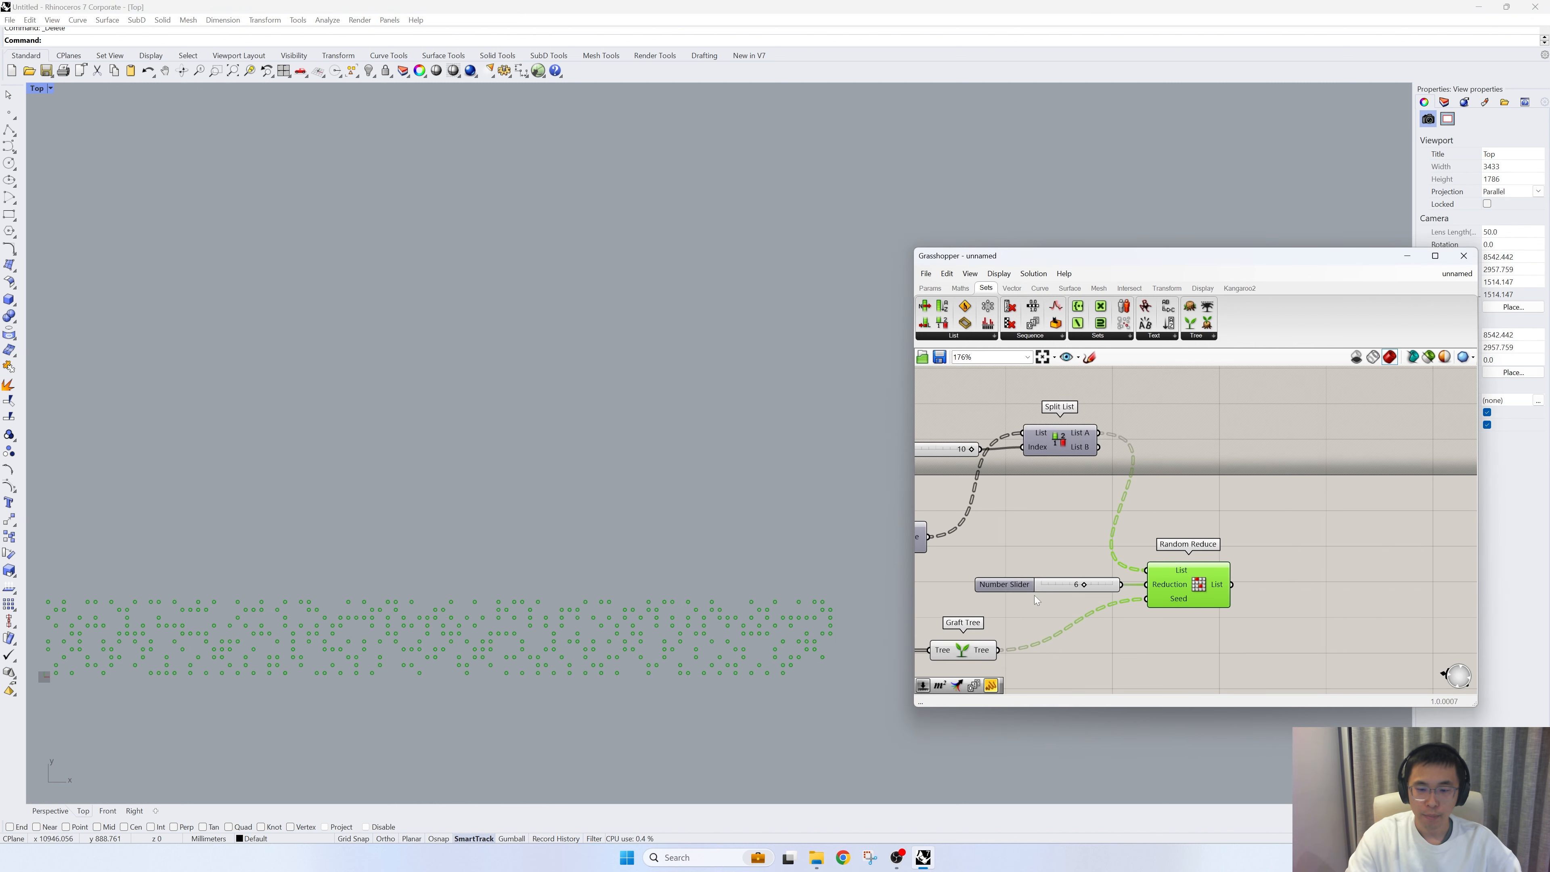
pyautogui.click(1271, 528)
pyautogui.doubleClick(1271, 527)
pyautogui.write('merge')
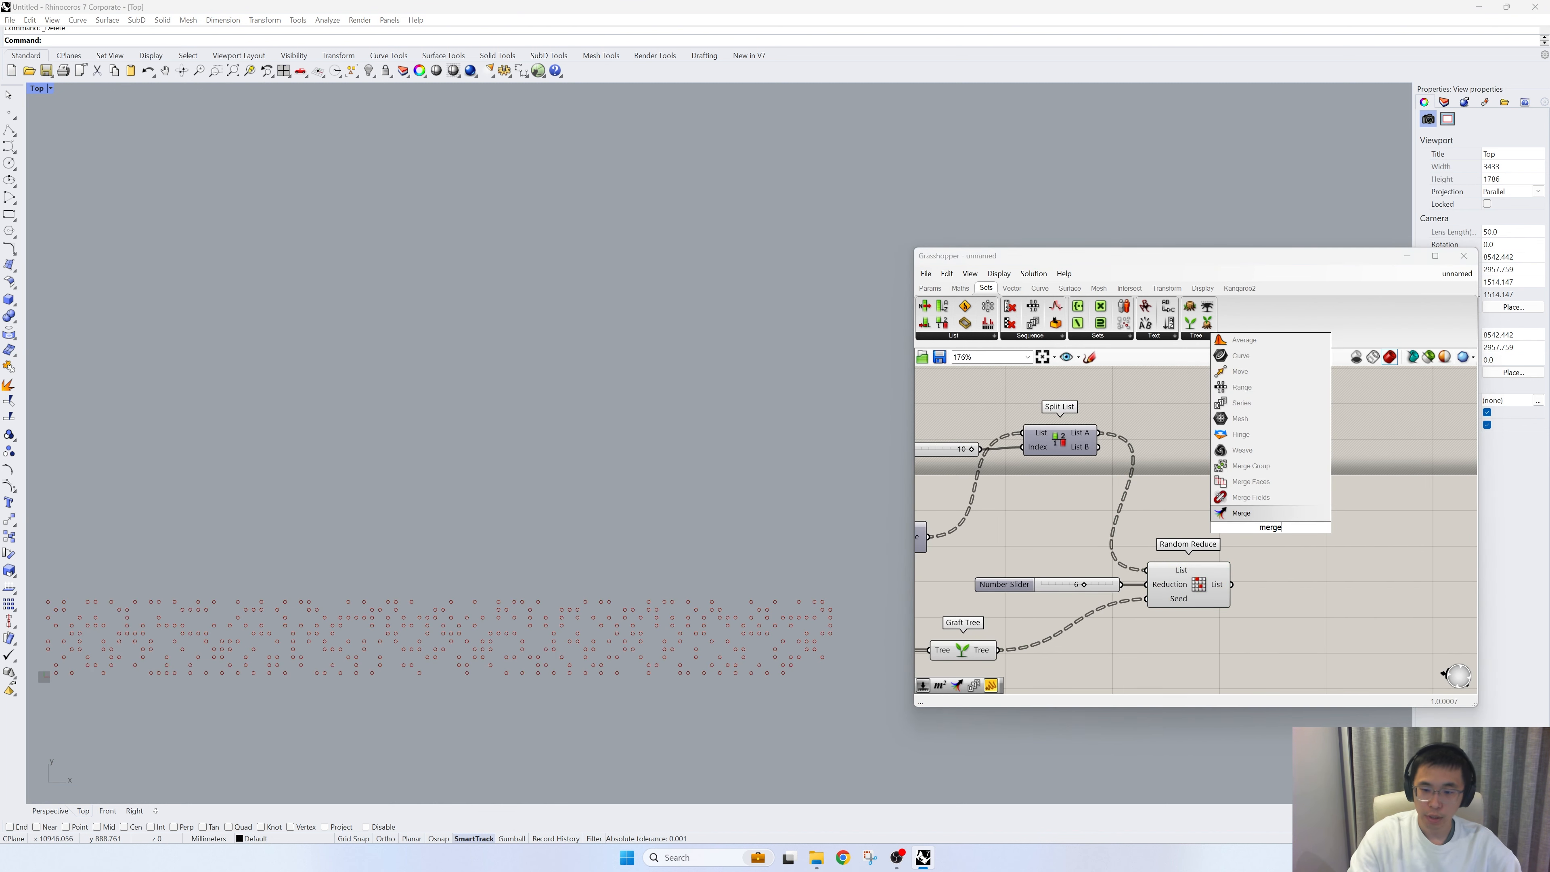
pyautogui.press('Return')
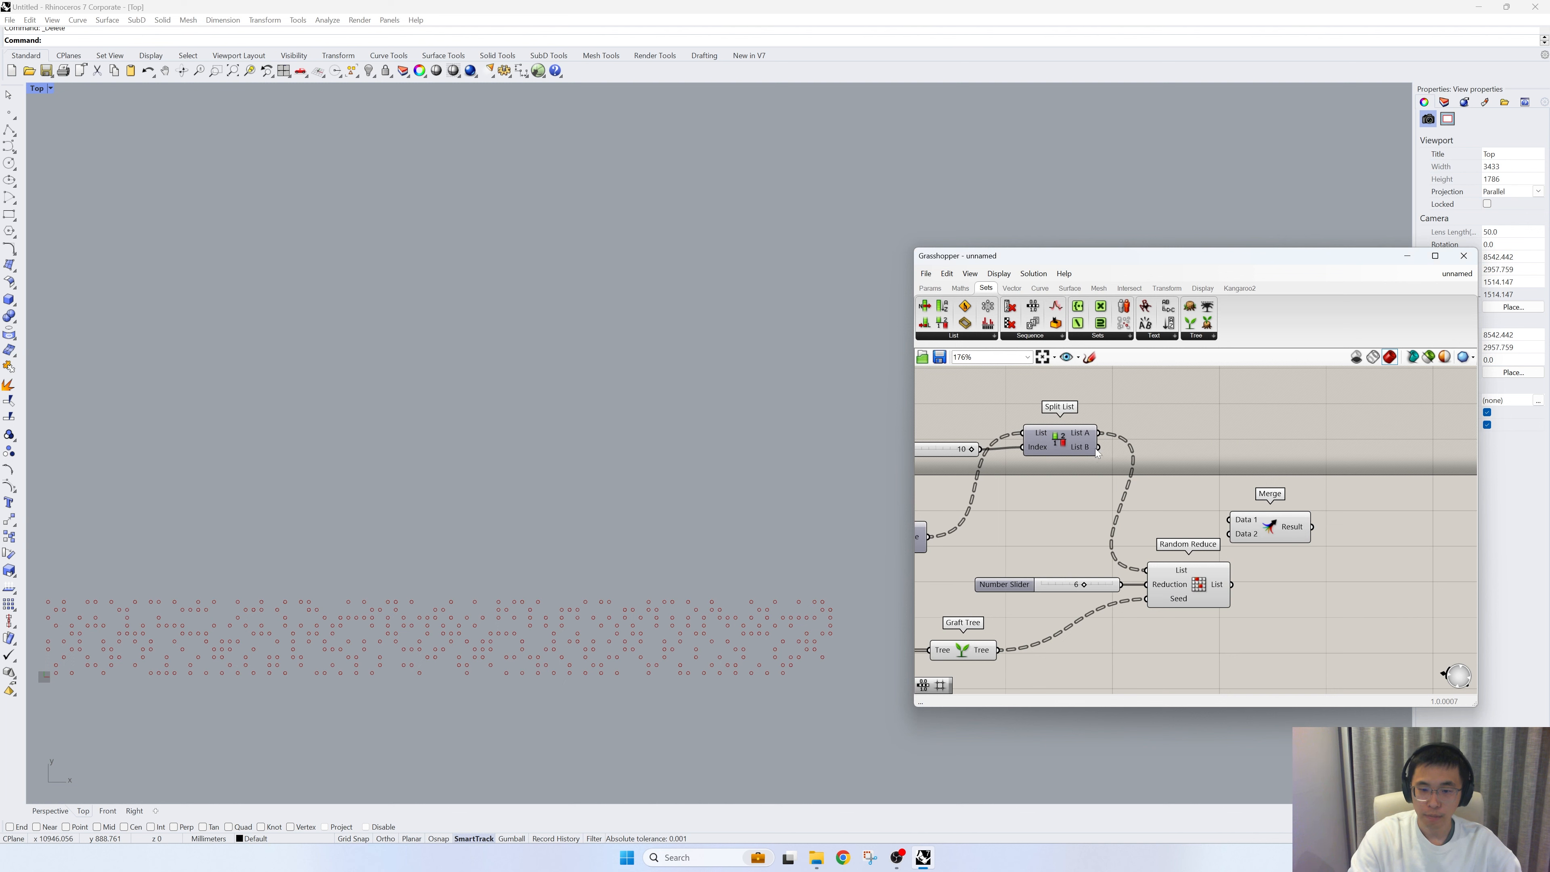
pyautogui.moveTo(1102, 457); pyautogui.dragTo(1327, 535)
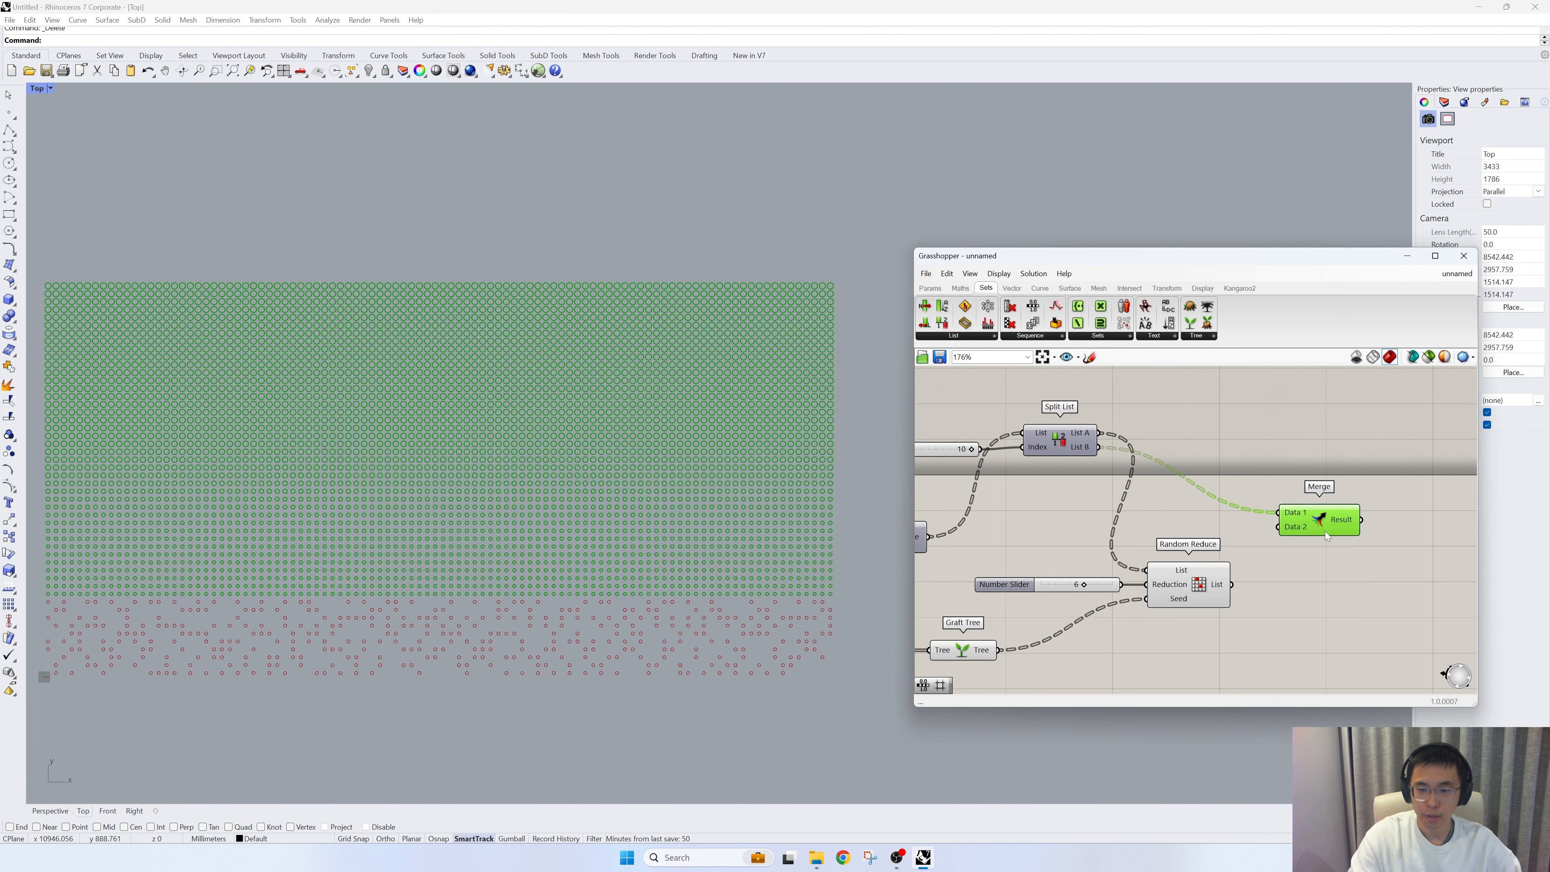
pyautogui.moveTo(1223, 588); pyautogui.dragTo(1278, 526)
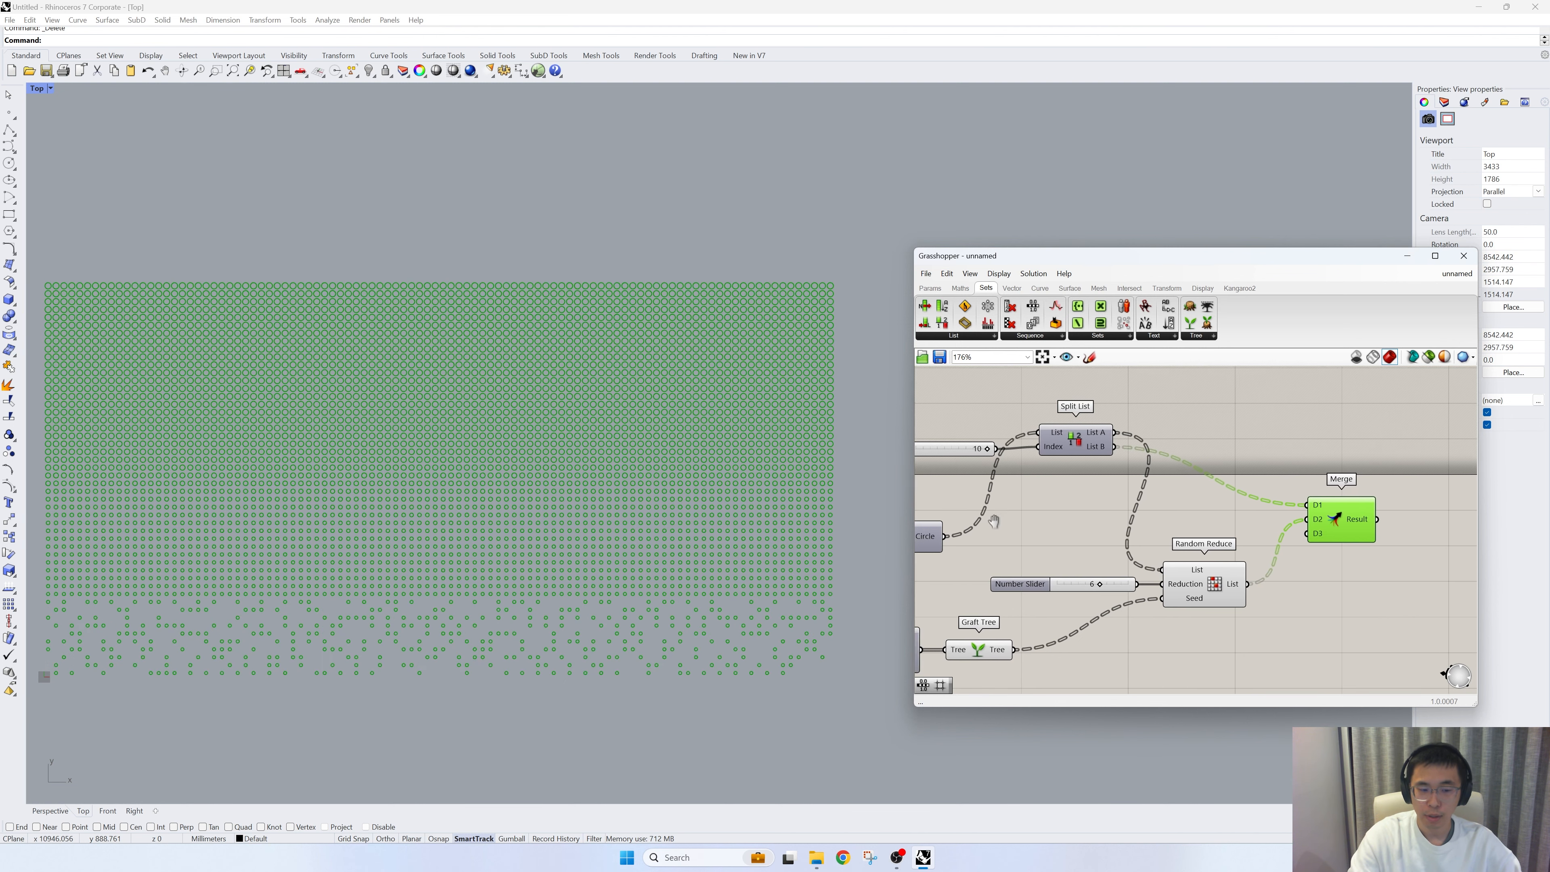
# Set the maximum of the Split List Index slider to 30
pyautogui.moveTo(977, 483); pyautogui.dragTo(1166, 479, button='right')
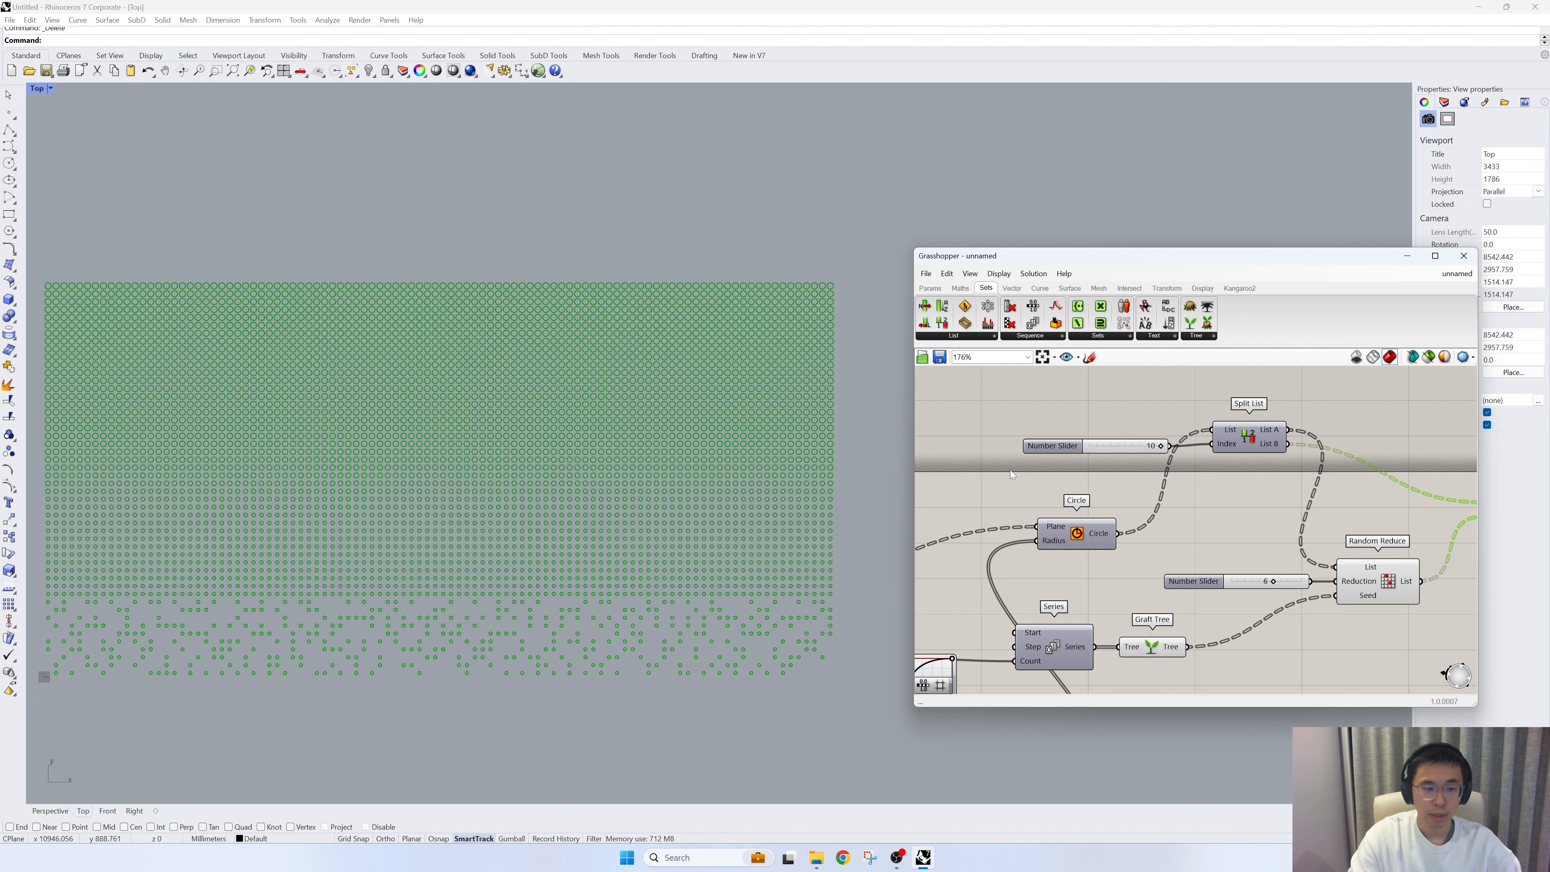
pyautogui.doubleClick(1066, 447)
pyautogui.doubleClick(1059, 481)
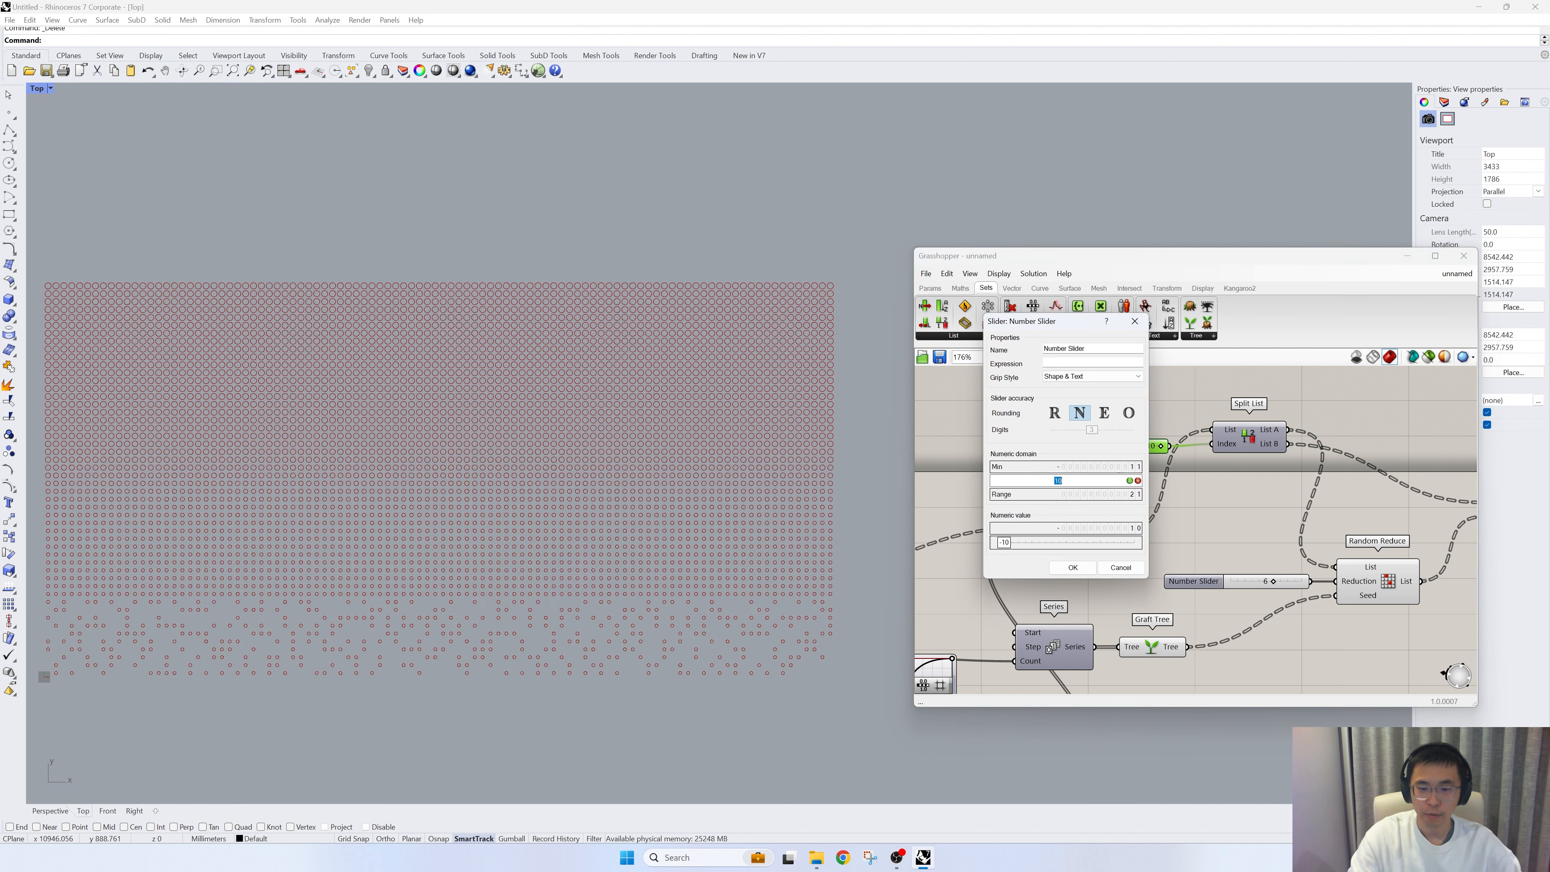
pyautogui.write('15')
pyautogui.press('BackSpace')
pyautogui.press('BackSpace')
pyautogui.write('30')
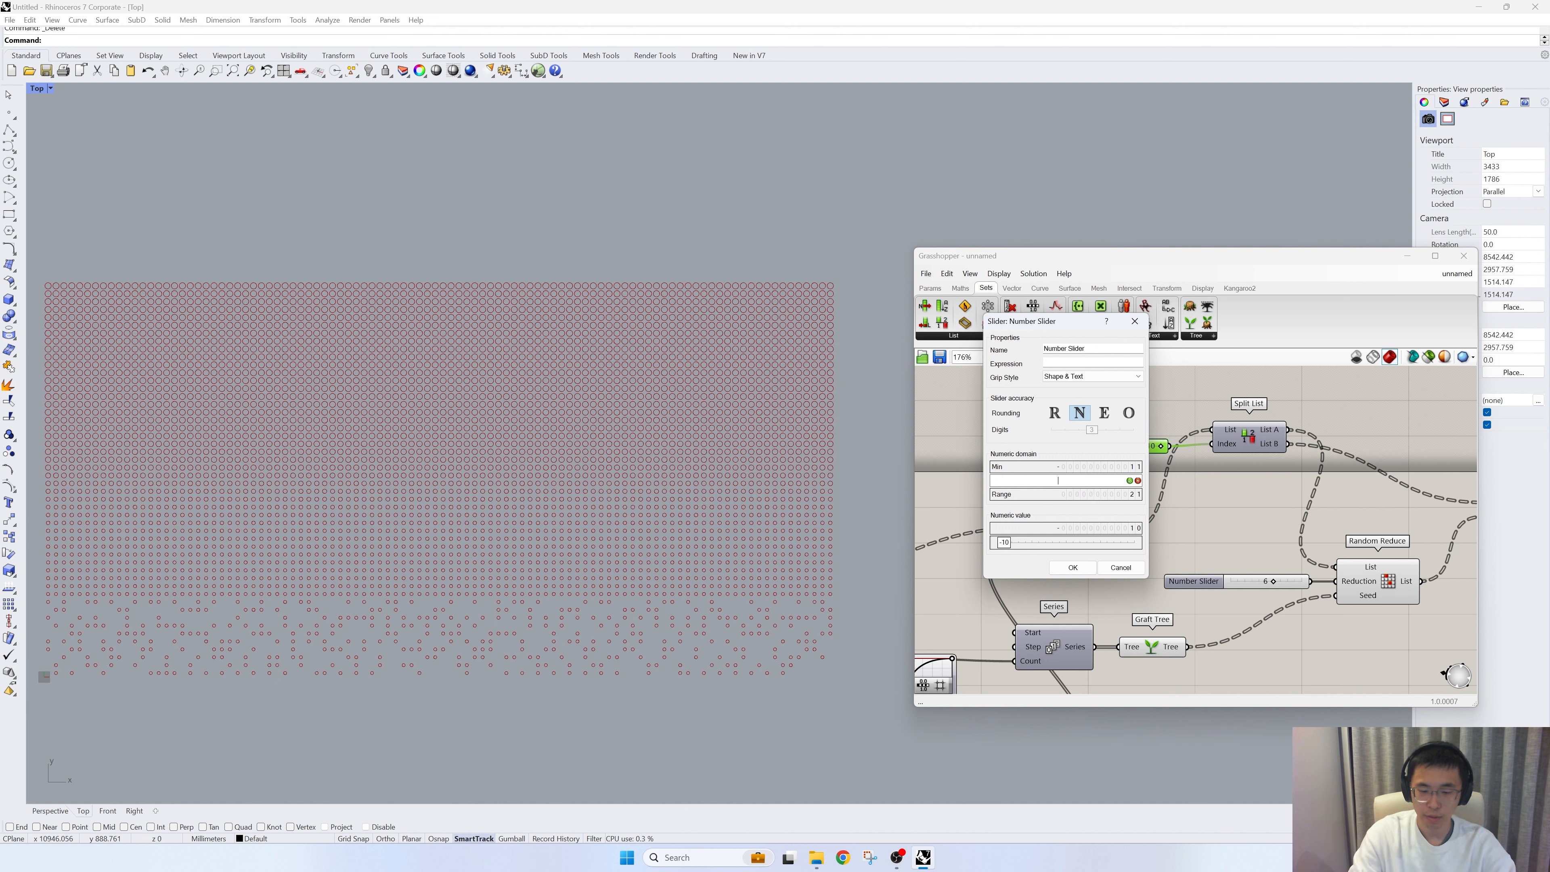
pyautogui.click(1076, 567)
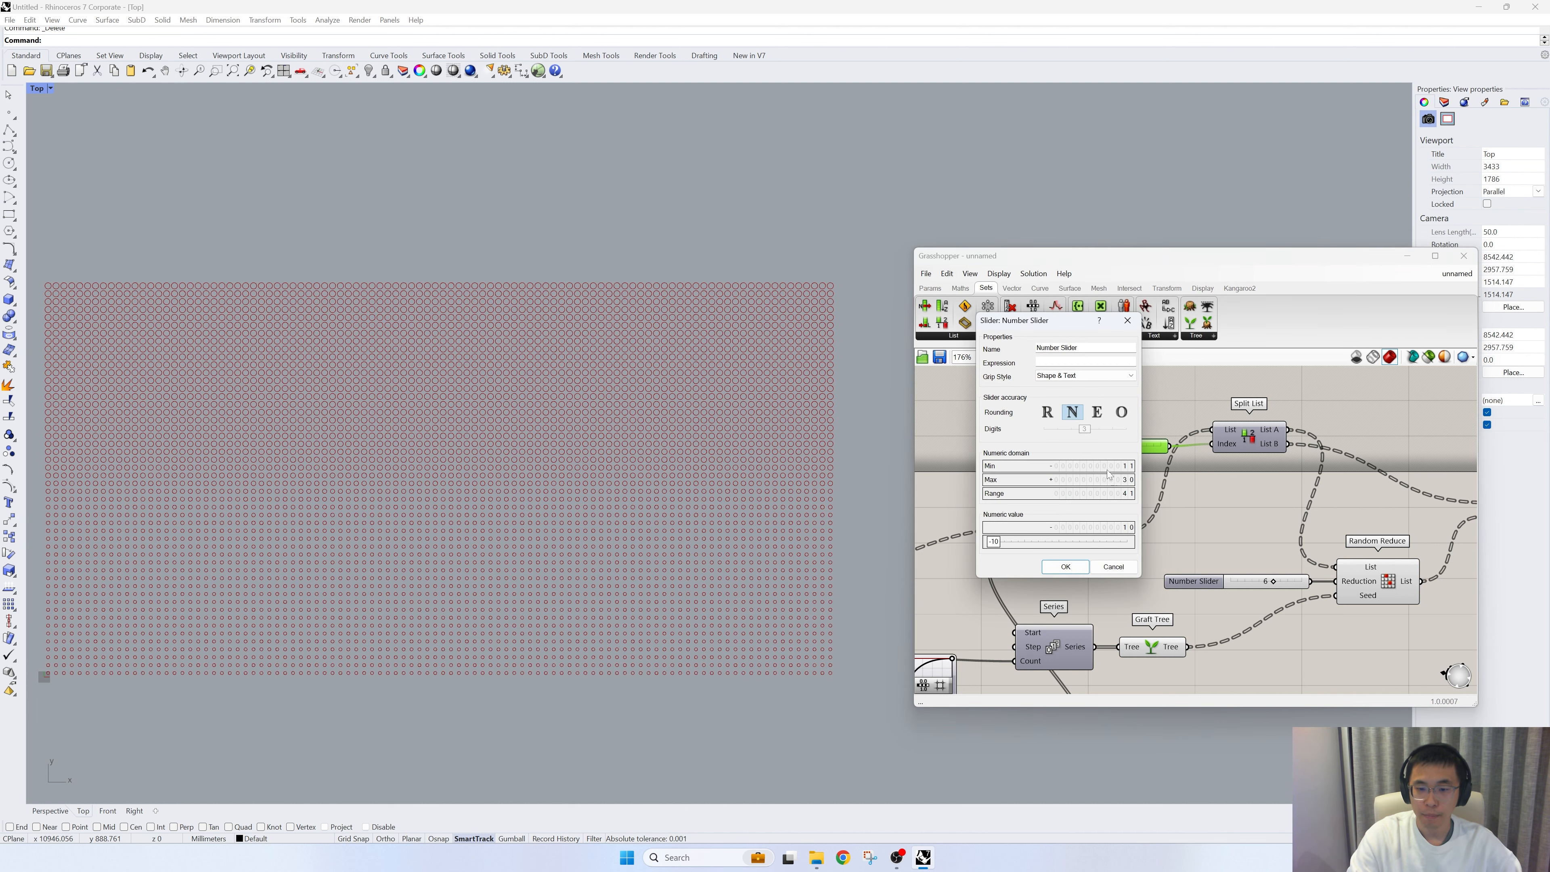
# Set the Split List Index slider's minimum to 0 and its value to 21
pyautogui.doubleClick(1059, 466)
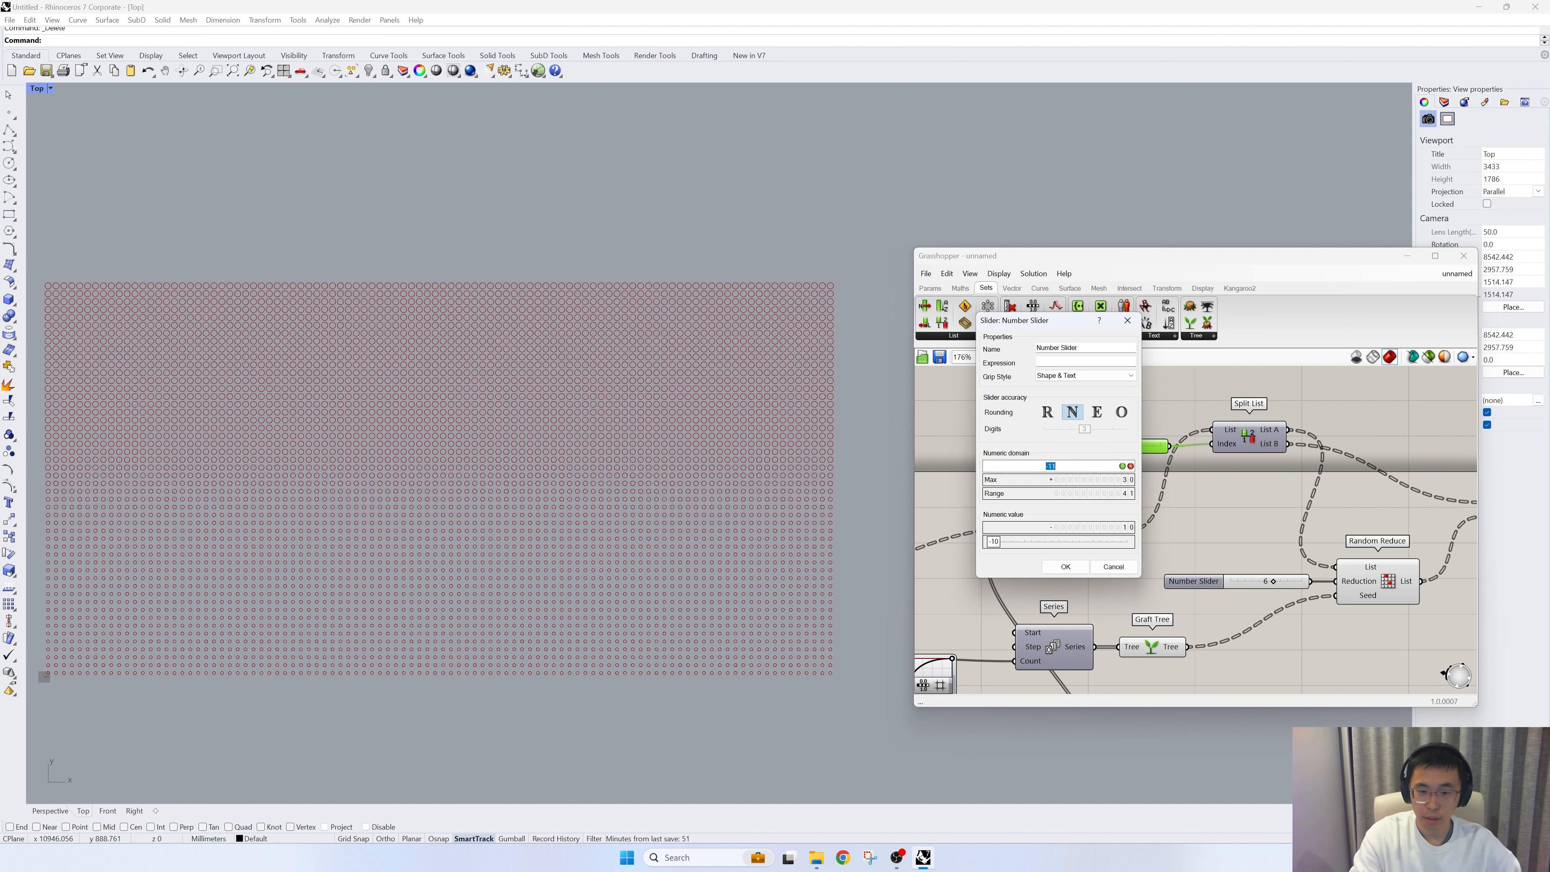
pyautogui.write('0')
pyautogui.press('Return')
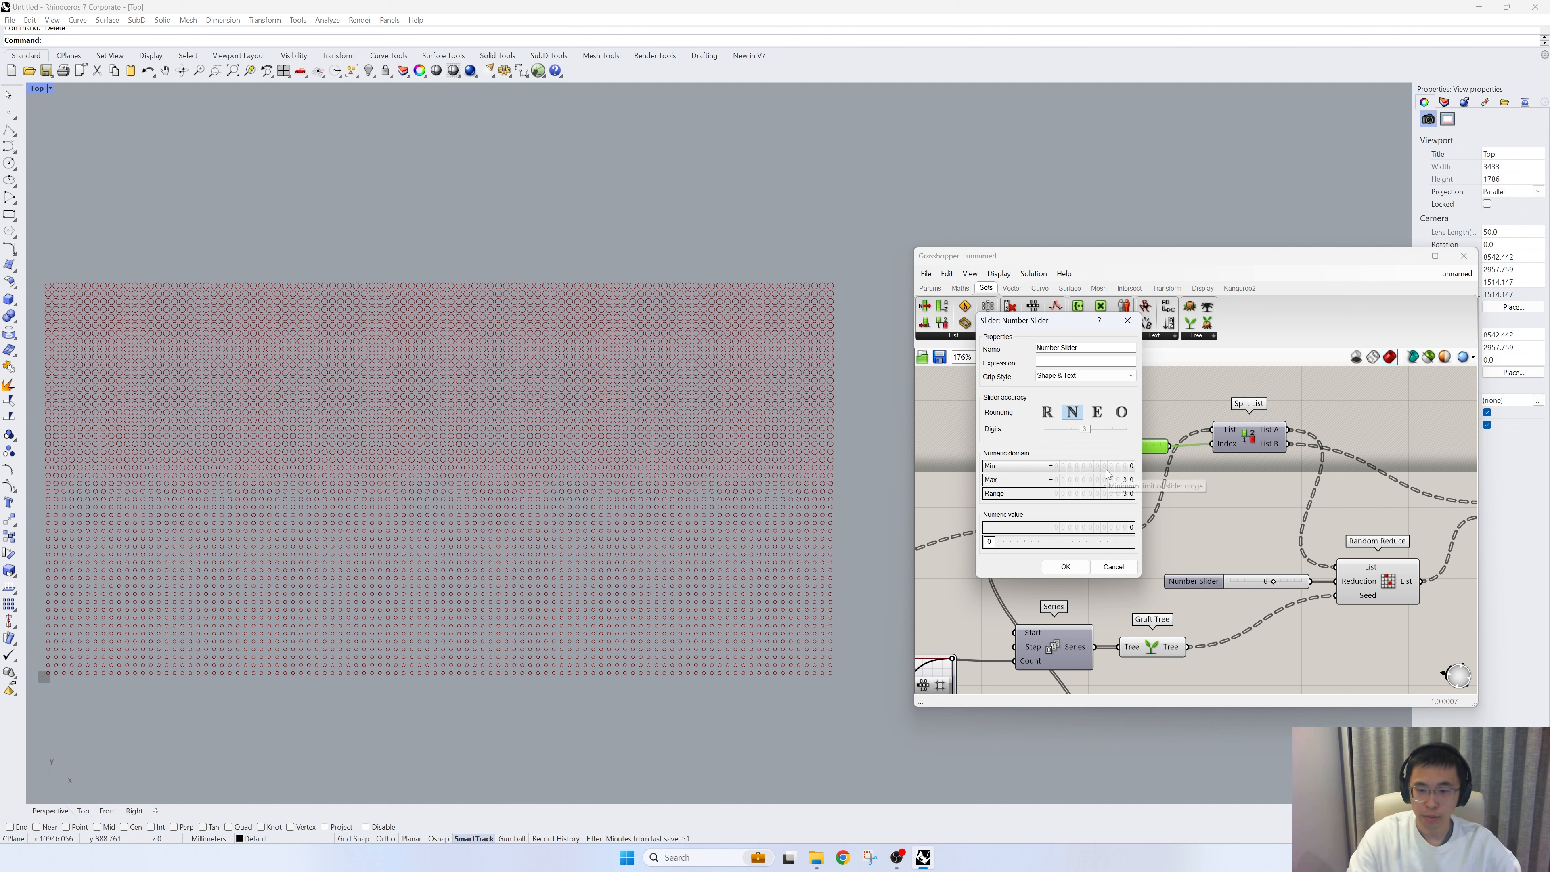
pyautogui.moveTo(988, 542); pyautogui.dragTo(1063, 542)
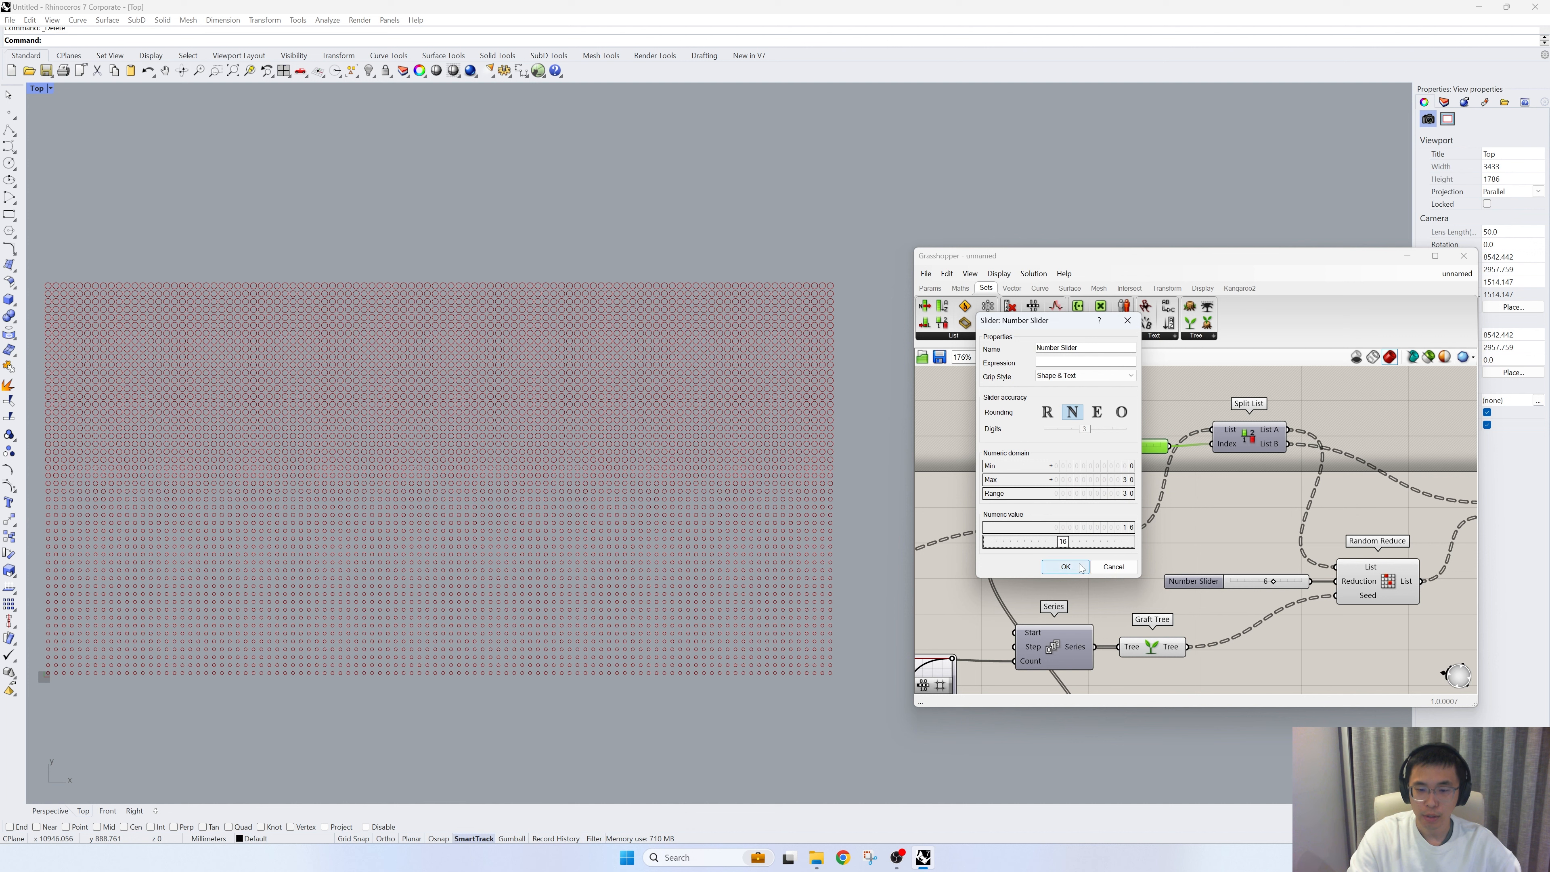
pyautogui.click(1066, 566)
pyautogui.moveTo(1124, 451); pyautogui.dragTo(1141, 450)
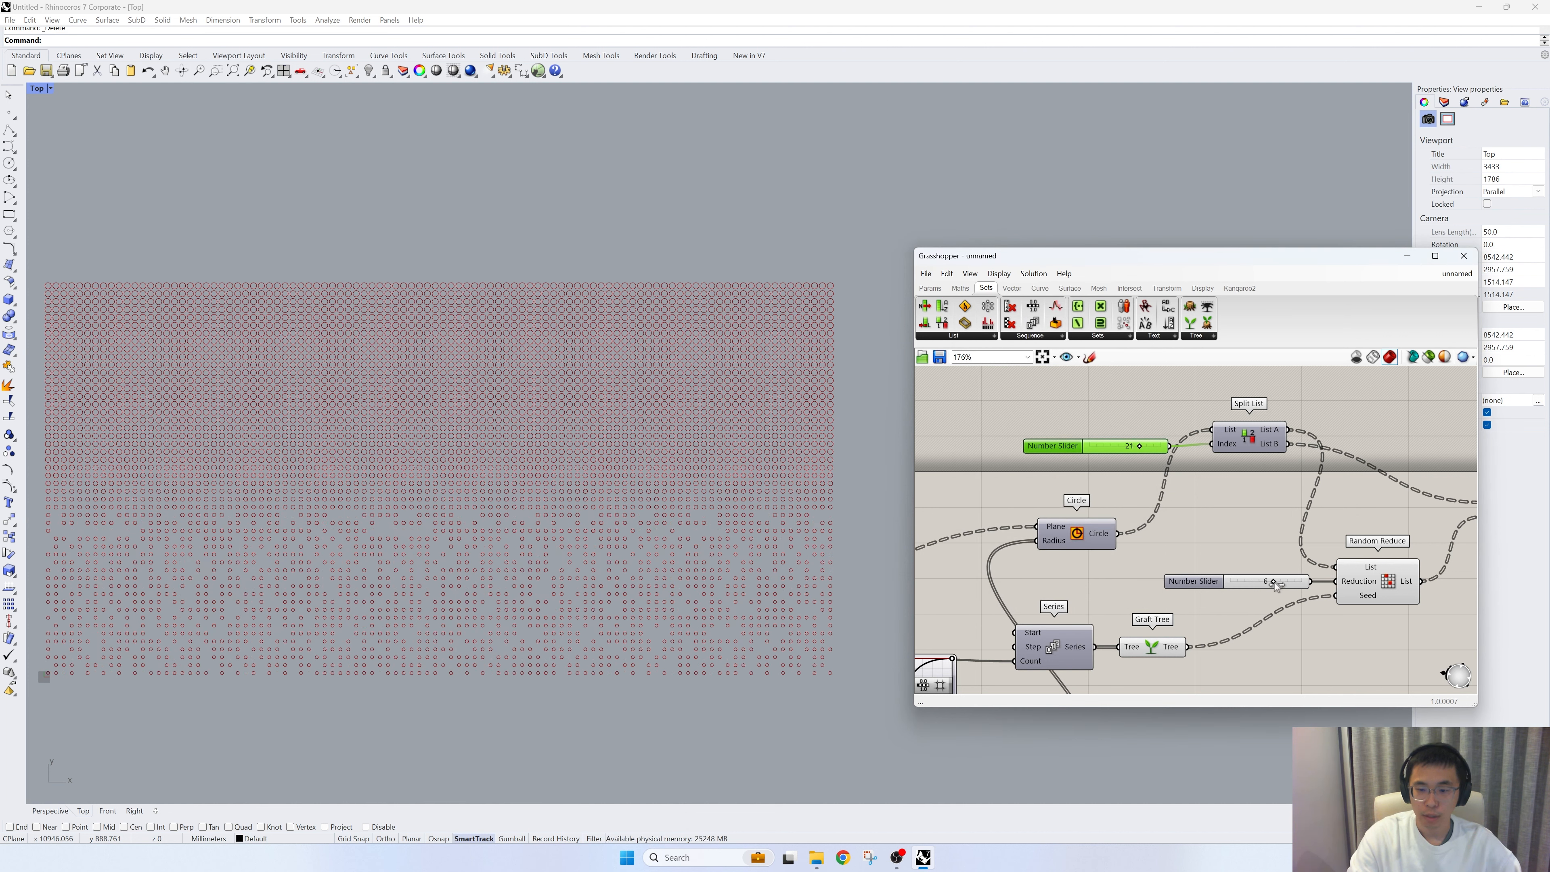
# Raise the Random Reduce Reduction slider to 8 and highlight the Merge result to check the combined pattern
pyautogui.moveTo(1274, 583); pyautogui.dragTo(1289, 583)
pyautogui.moveTo(1289, 584); pyautogui.dragTo(994, 591, button='right')
pyautogui.click(1251, 532)
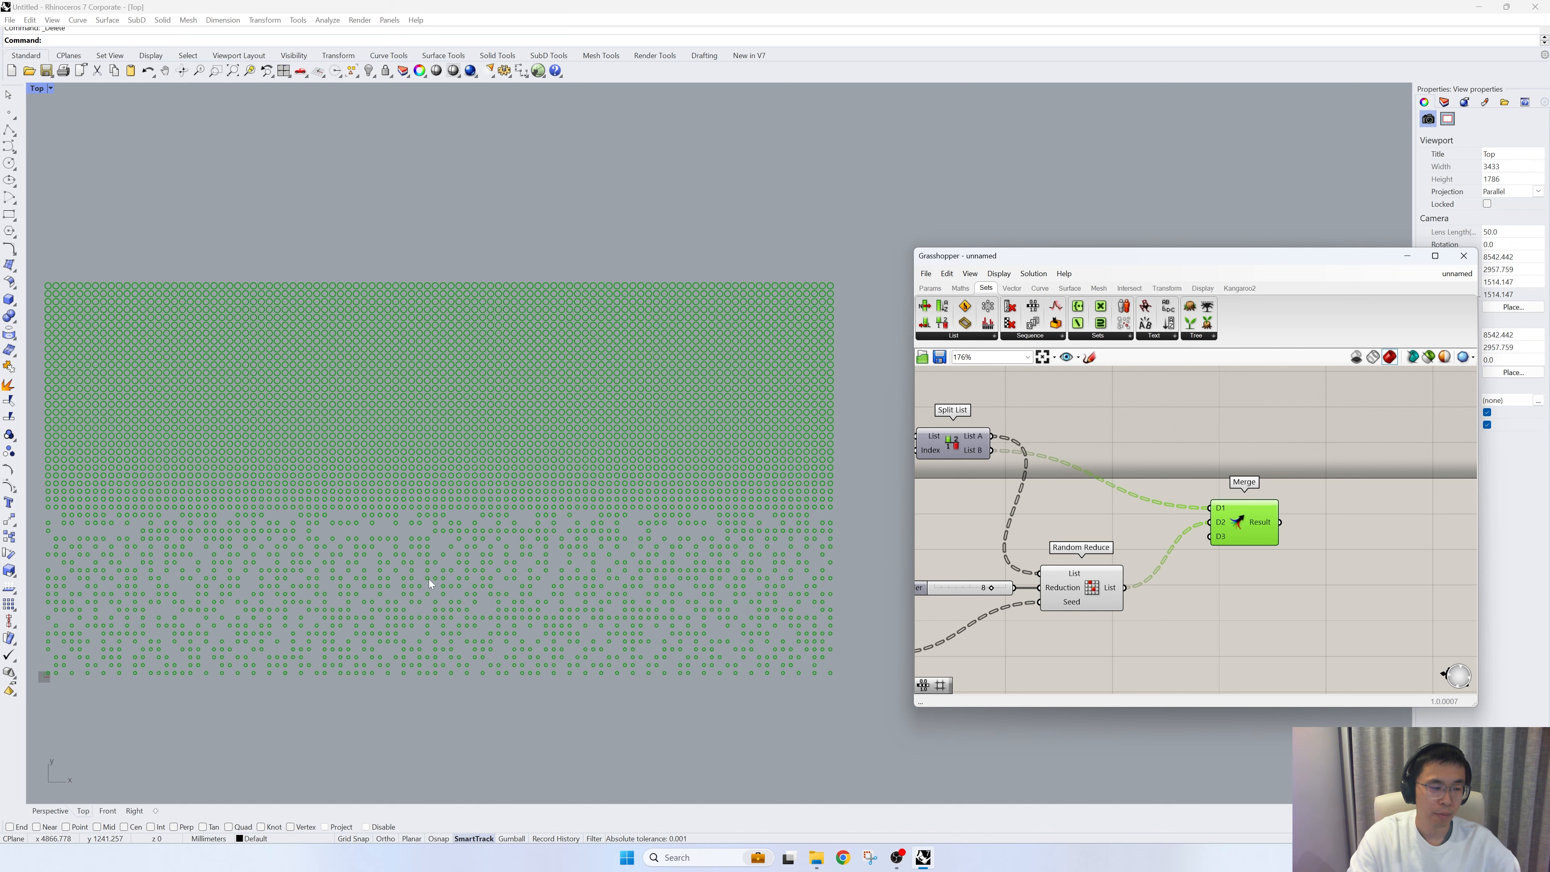
pyautogui.moveTo(429, 579); pyautogui.dragTo(482, 549, button='right')
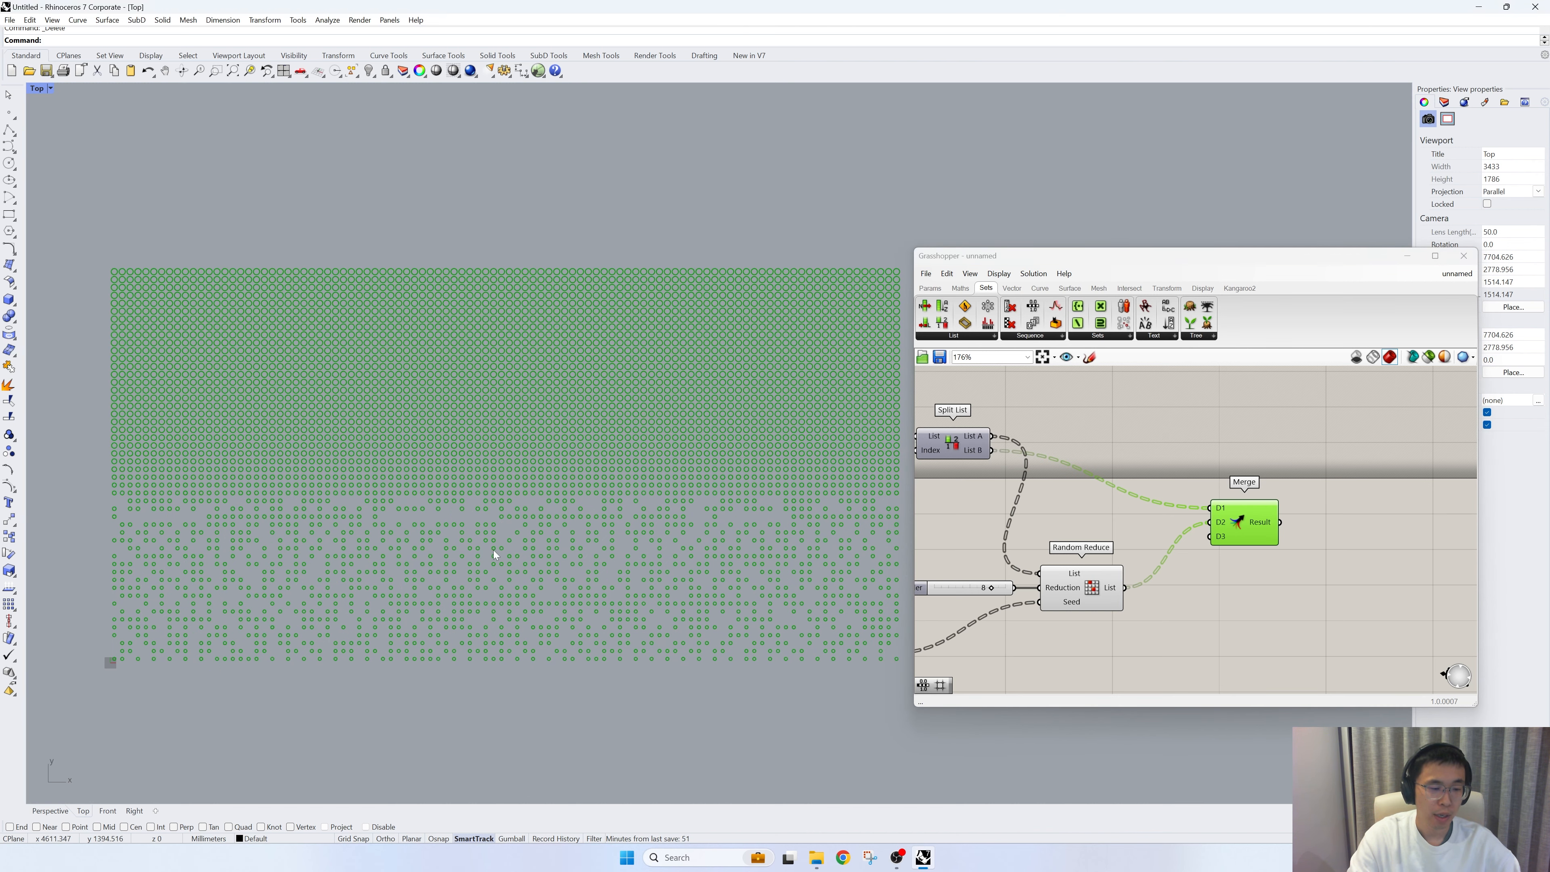
pyautogui.moveTo(365, 527); pyautogui.dragTo(344, 520, button='right')
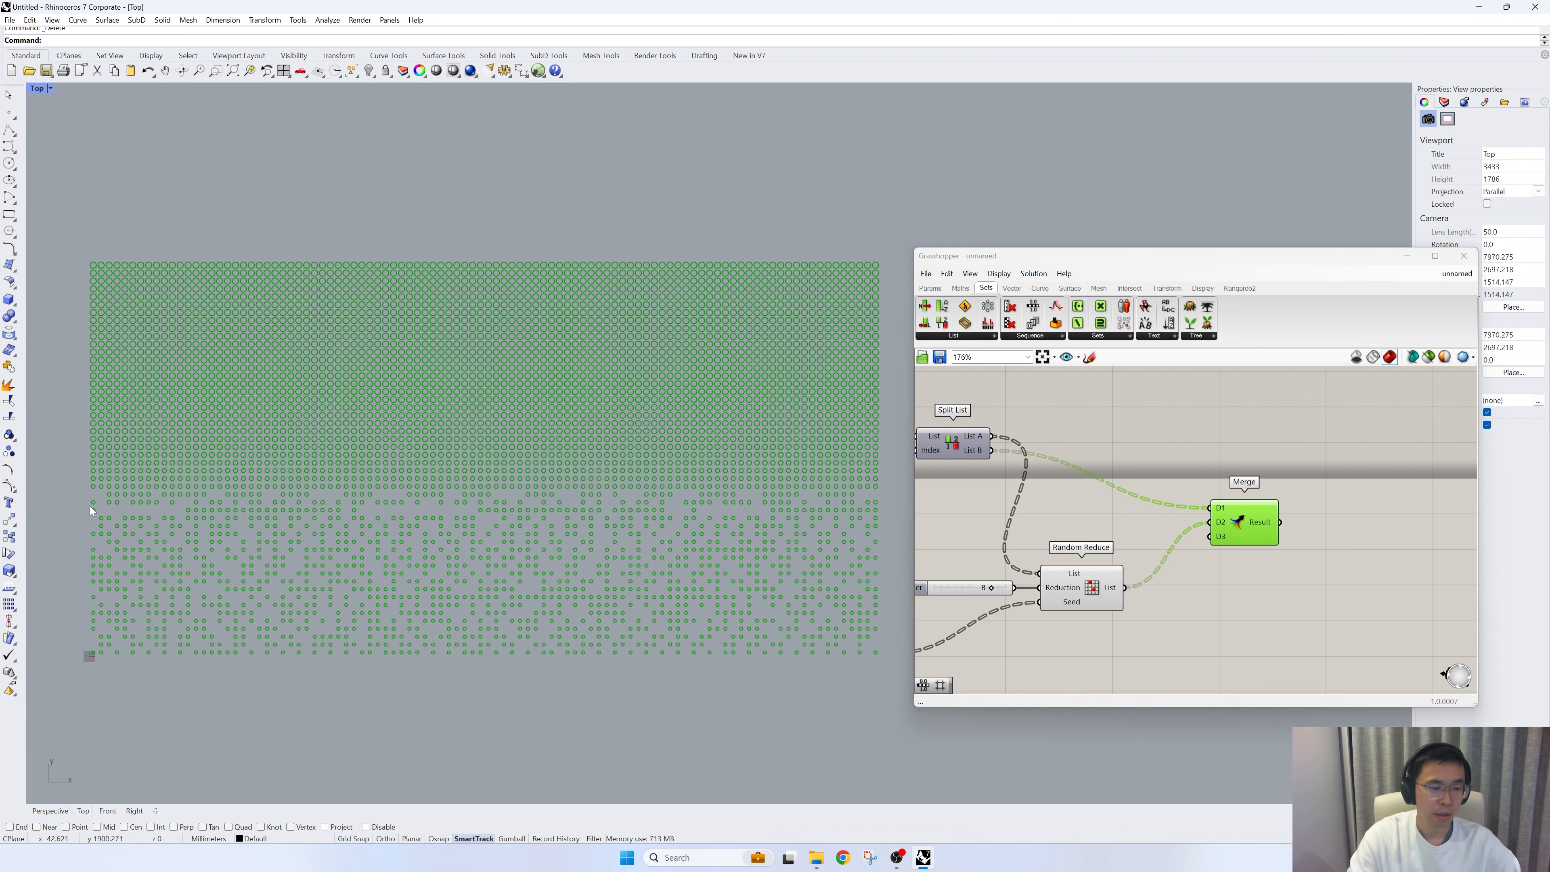
# Examine the transition between the full and thinned rows, along with the Split List setup that controls it
pyautogui.click(1072, 470)
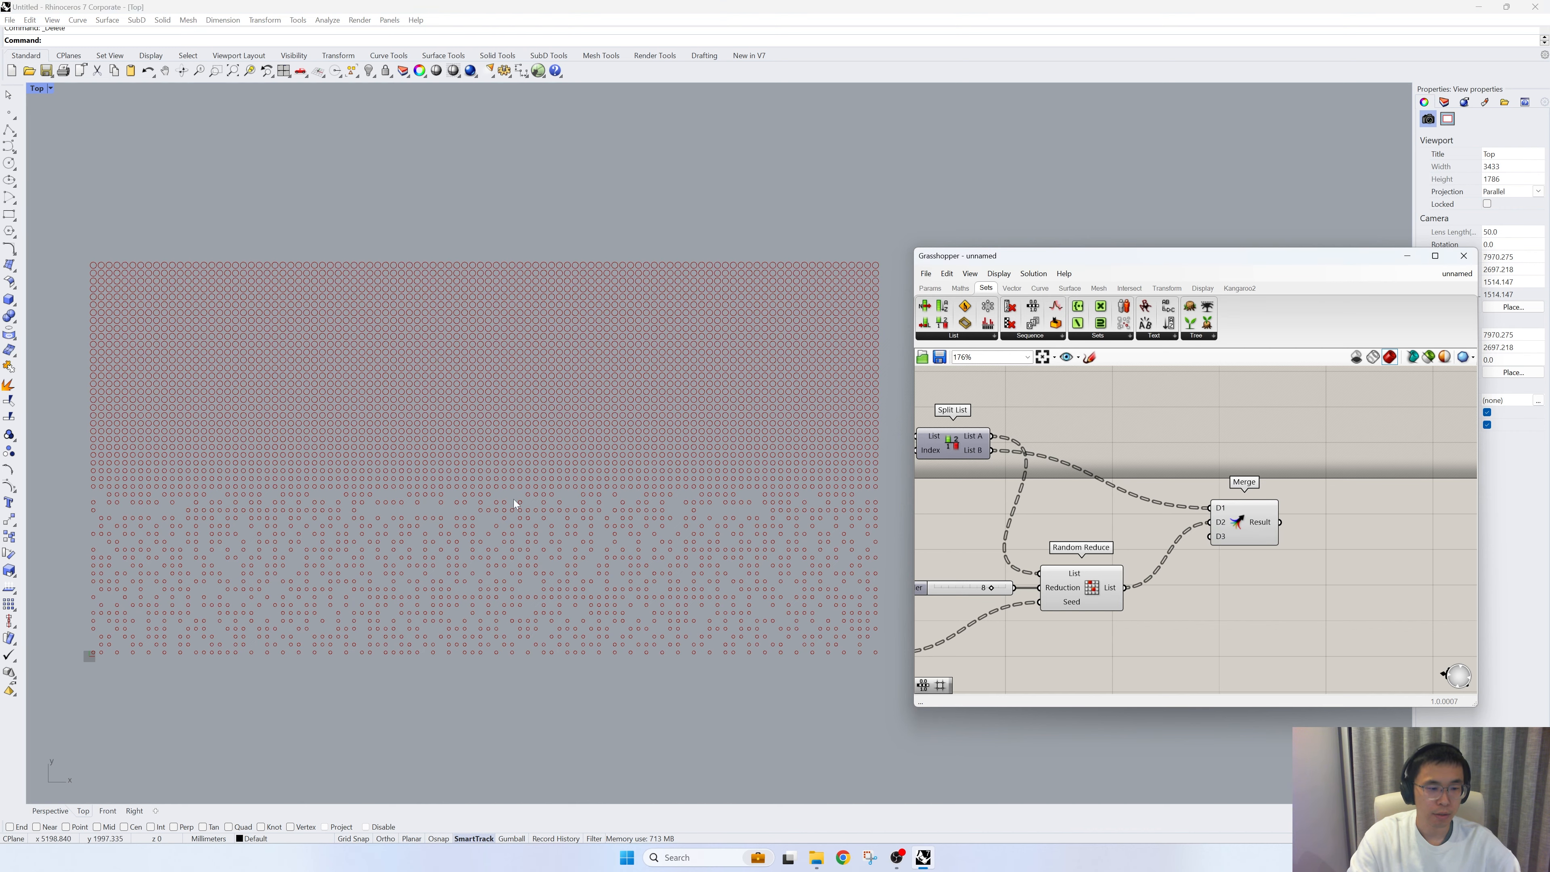
pyautogui.scroll(-2, 666, 502)
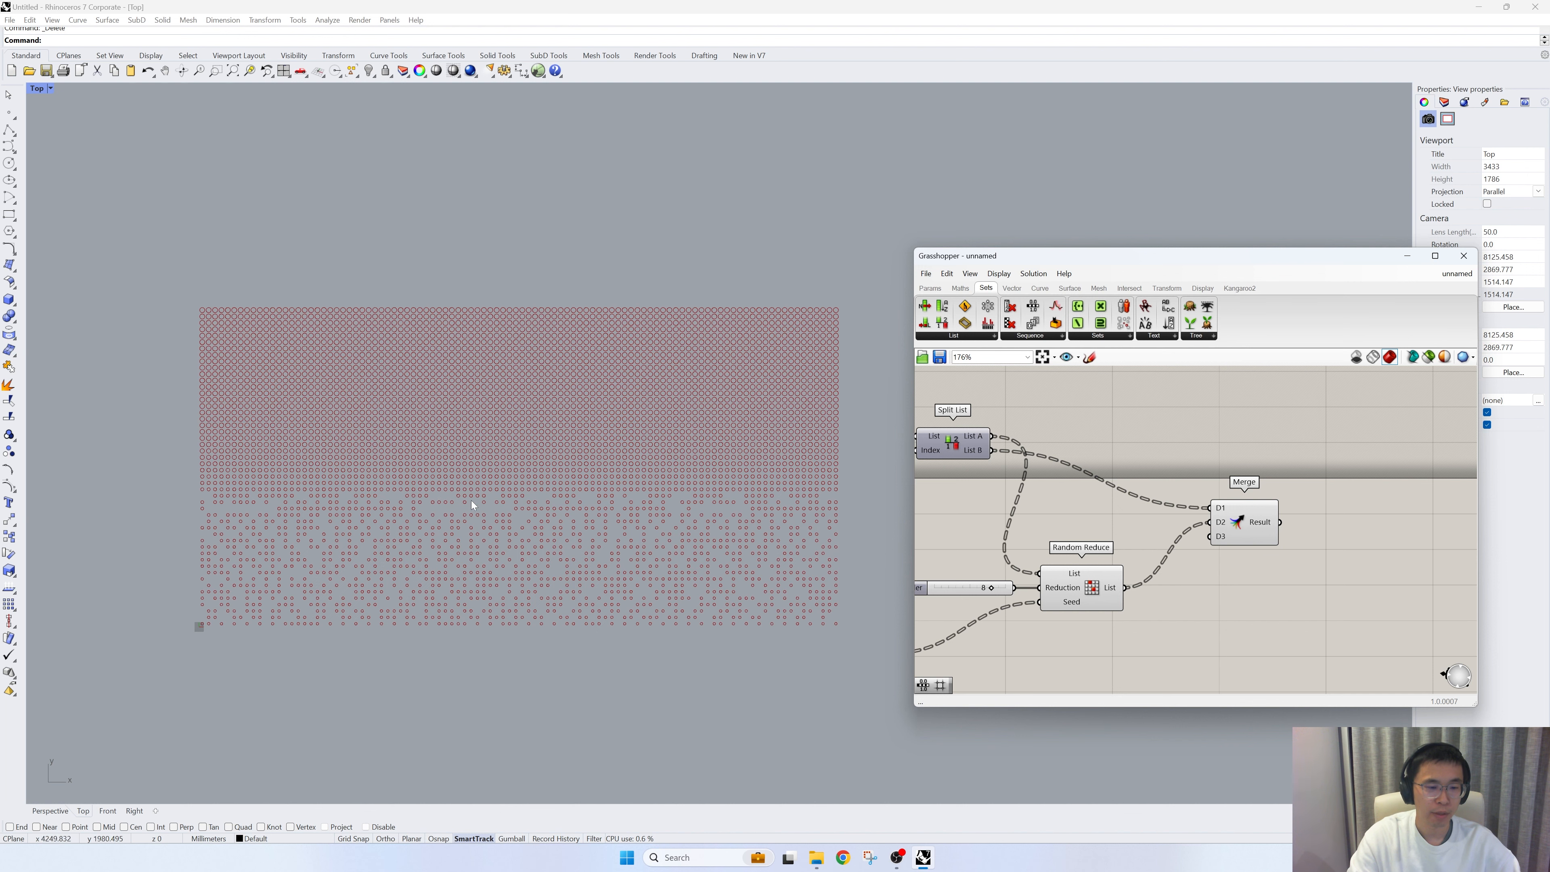
pyautogui.scroll(2, 842, 502)
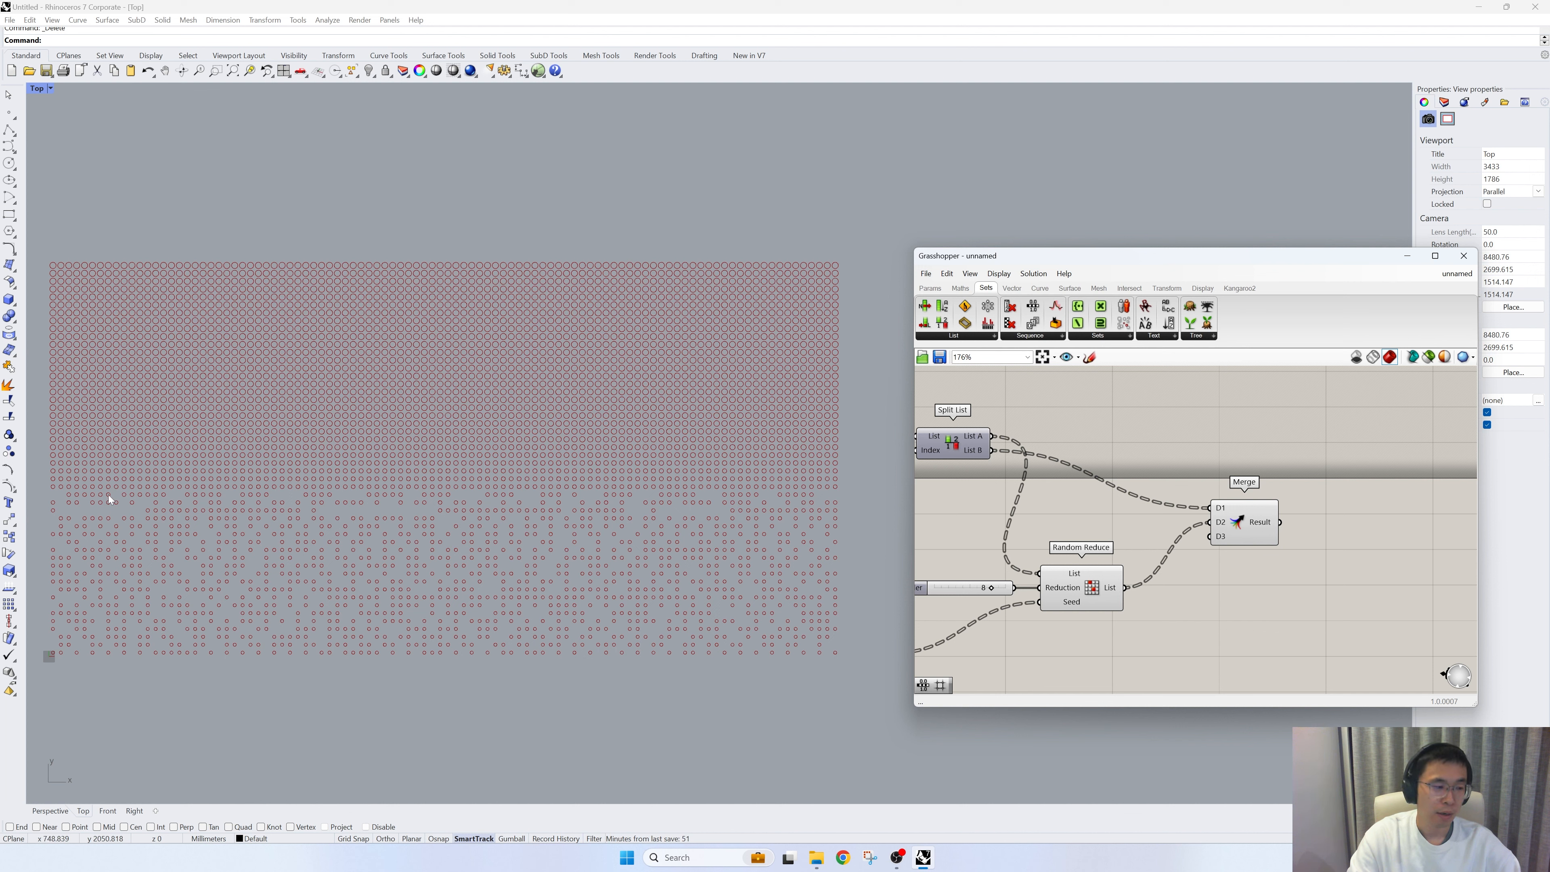
pyautogui.moveTo(953, 494); pyautogui.dragTo(1191, 503, button='right')
pyautogui.moveTo(1166, 468)
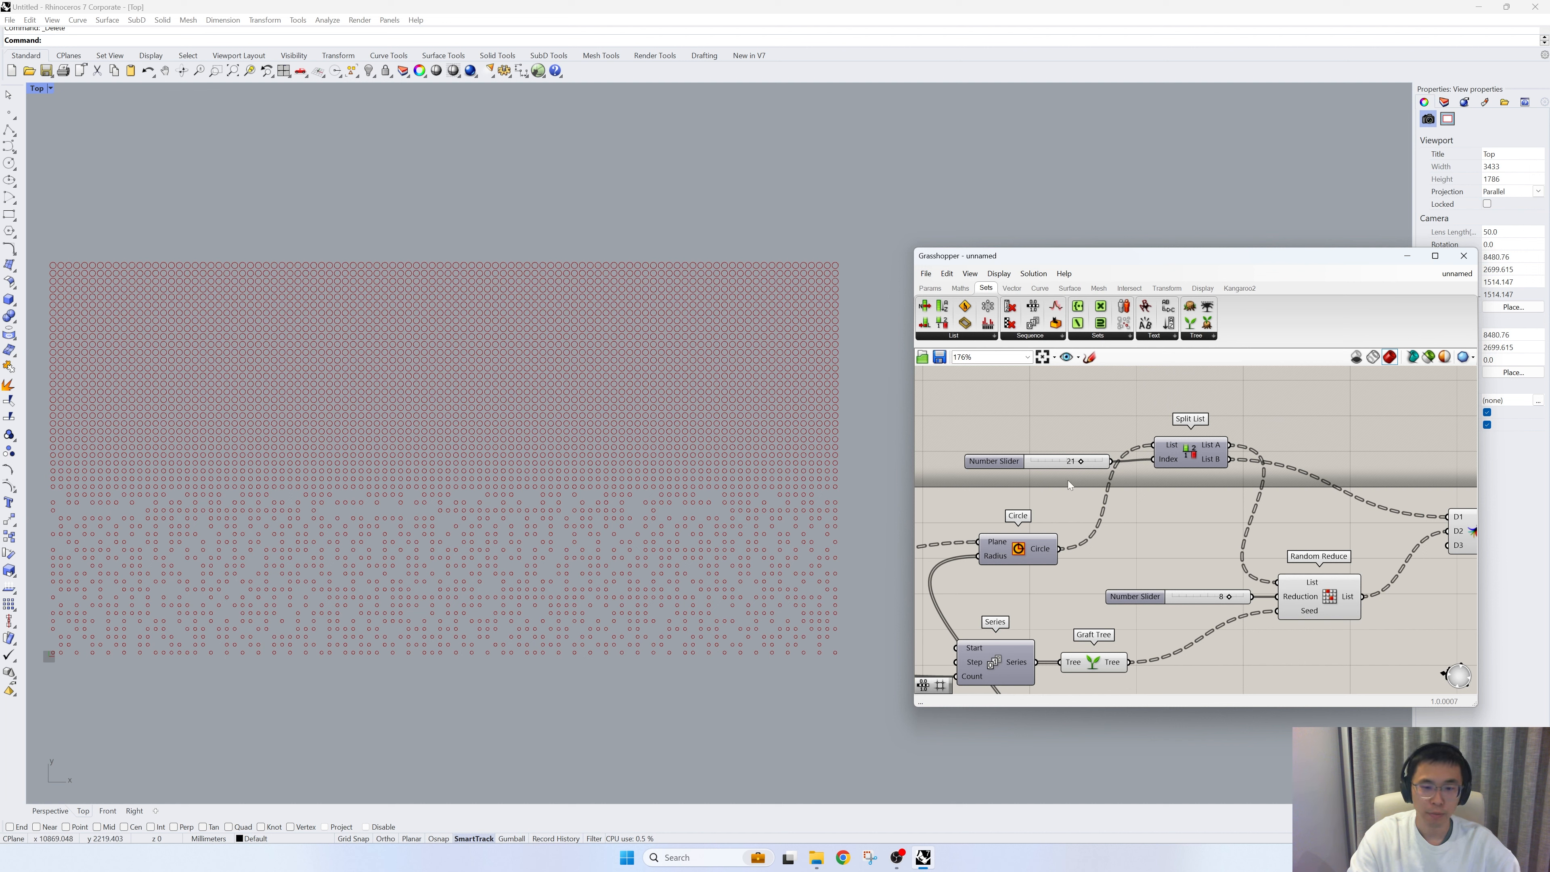
pyautogui.moveTo(1060, 485); pyautogui.dragTo(1191, 500, button='right')
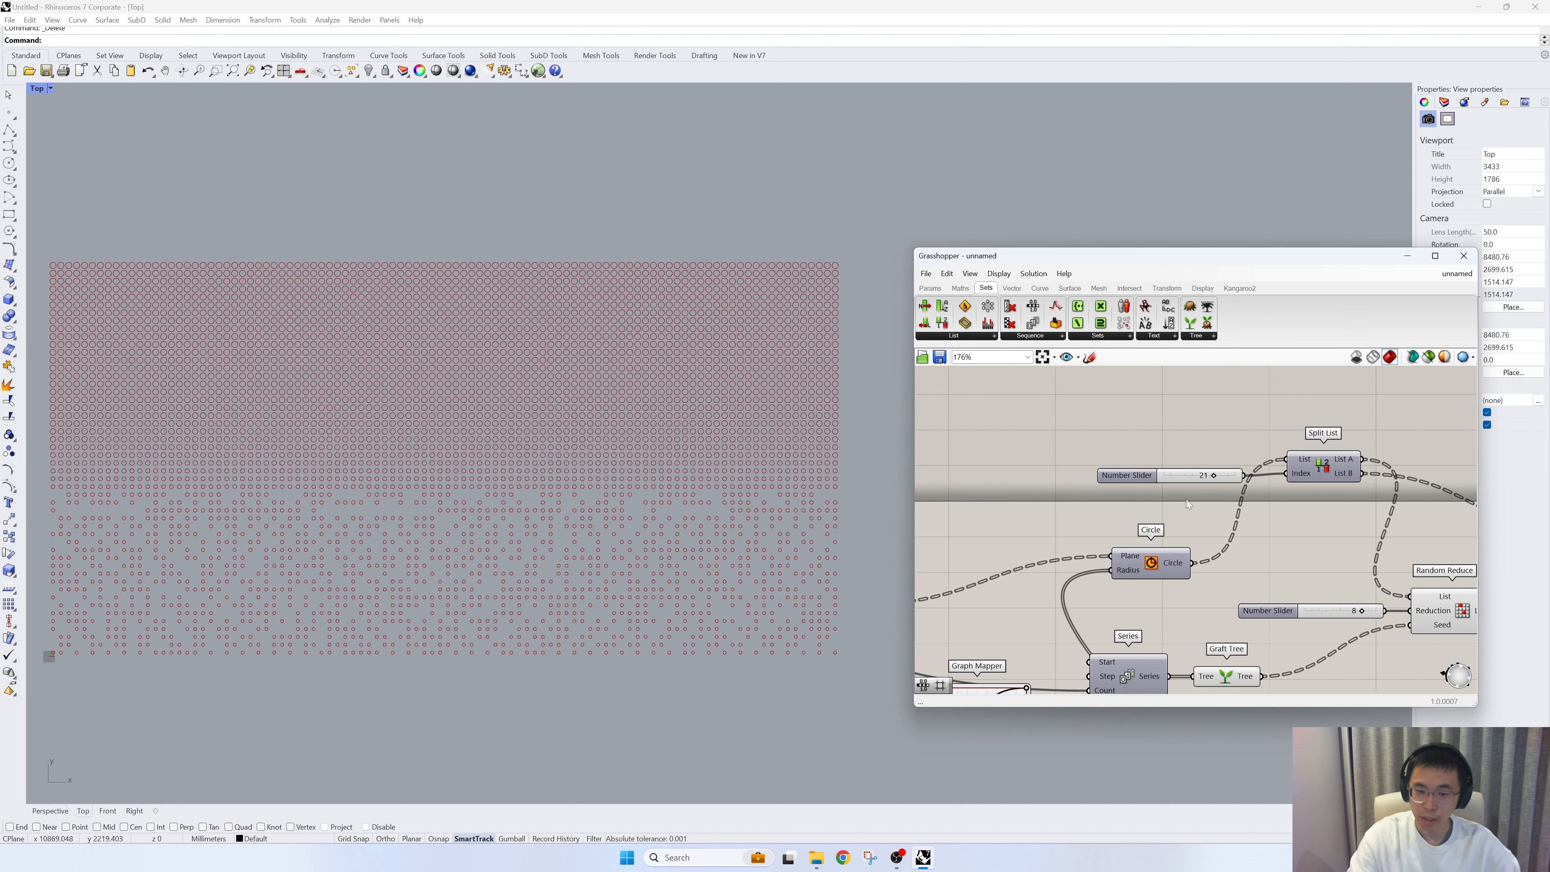
pyautogui.scroll(-1, 1186, 499)
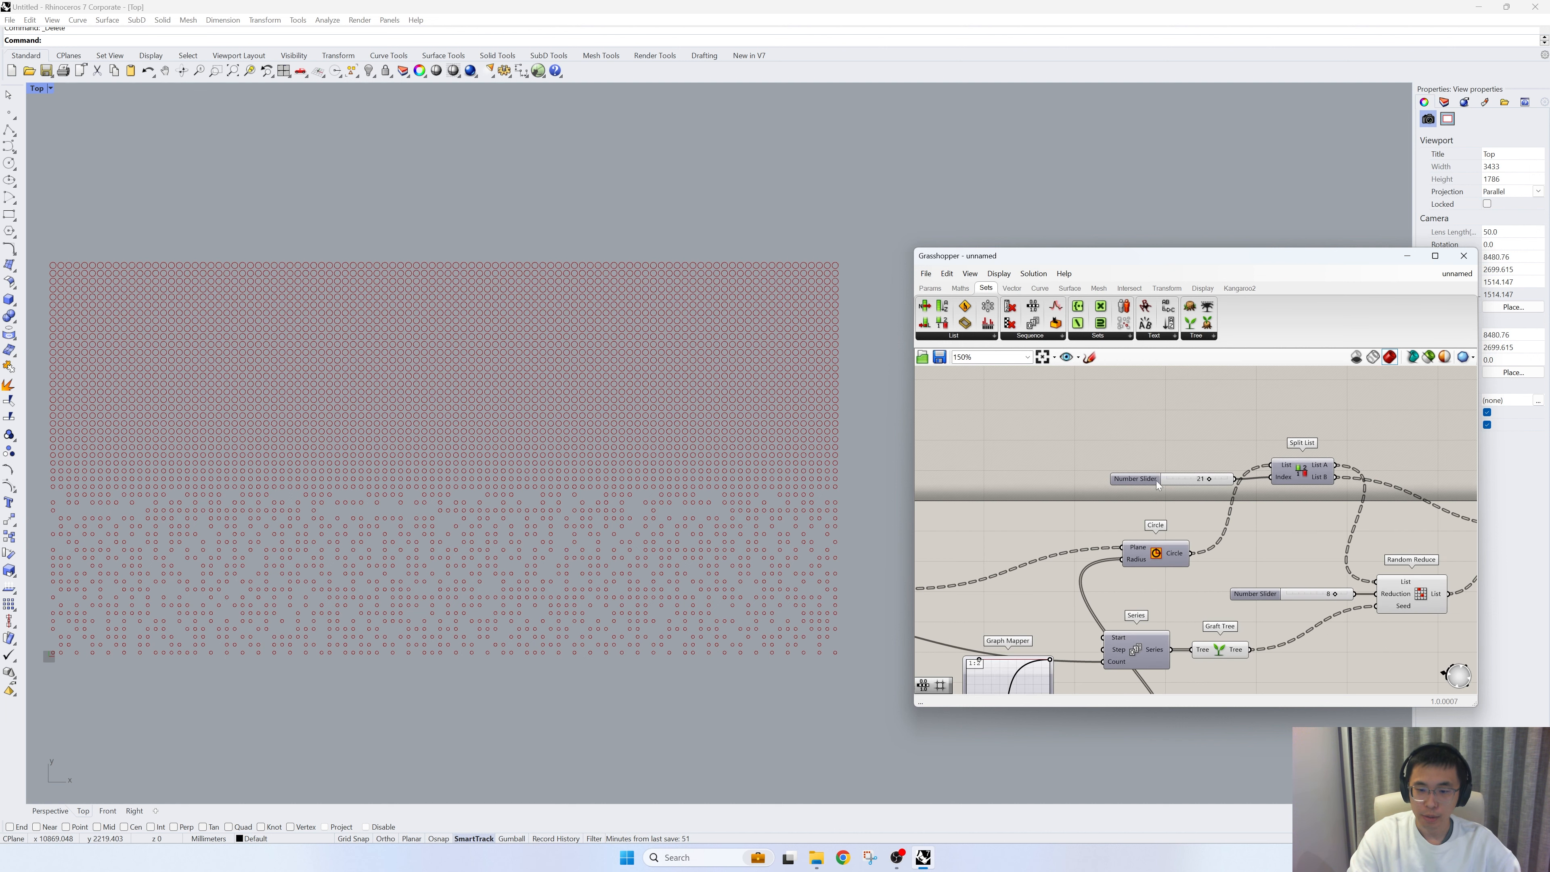
pyautogui.doubleClick(1100, 433)
pyautogui.write('se')
pyautogui.click(1075, 419)
pyautogui.moveTo(1055, 476); pyautogui.dragTo(1218, 480, button='right')
pyautogui.moveTo(987, 536); pyautogui.dragTo(1128, 519, button='right')
pyautogui.moveTo(1021, 591); pyautogui.dragTo(1374, 429)
pyautogui.moveTo(1386, 439); pyautogui.dragTo(1042, 498, button='right')
pyautogui.moveTo(1068, 479); pyautogui.dragTo(1123, 472)
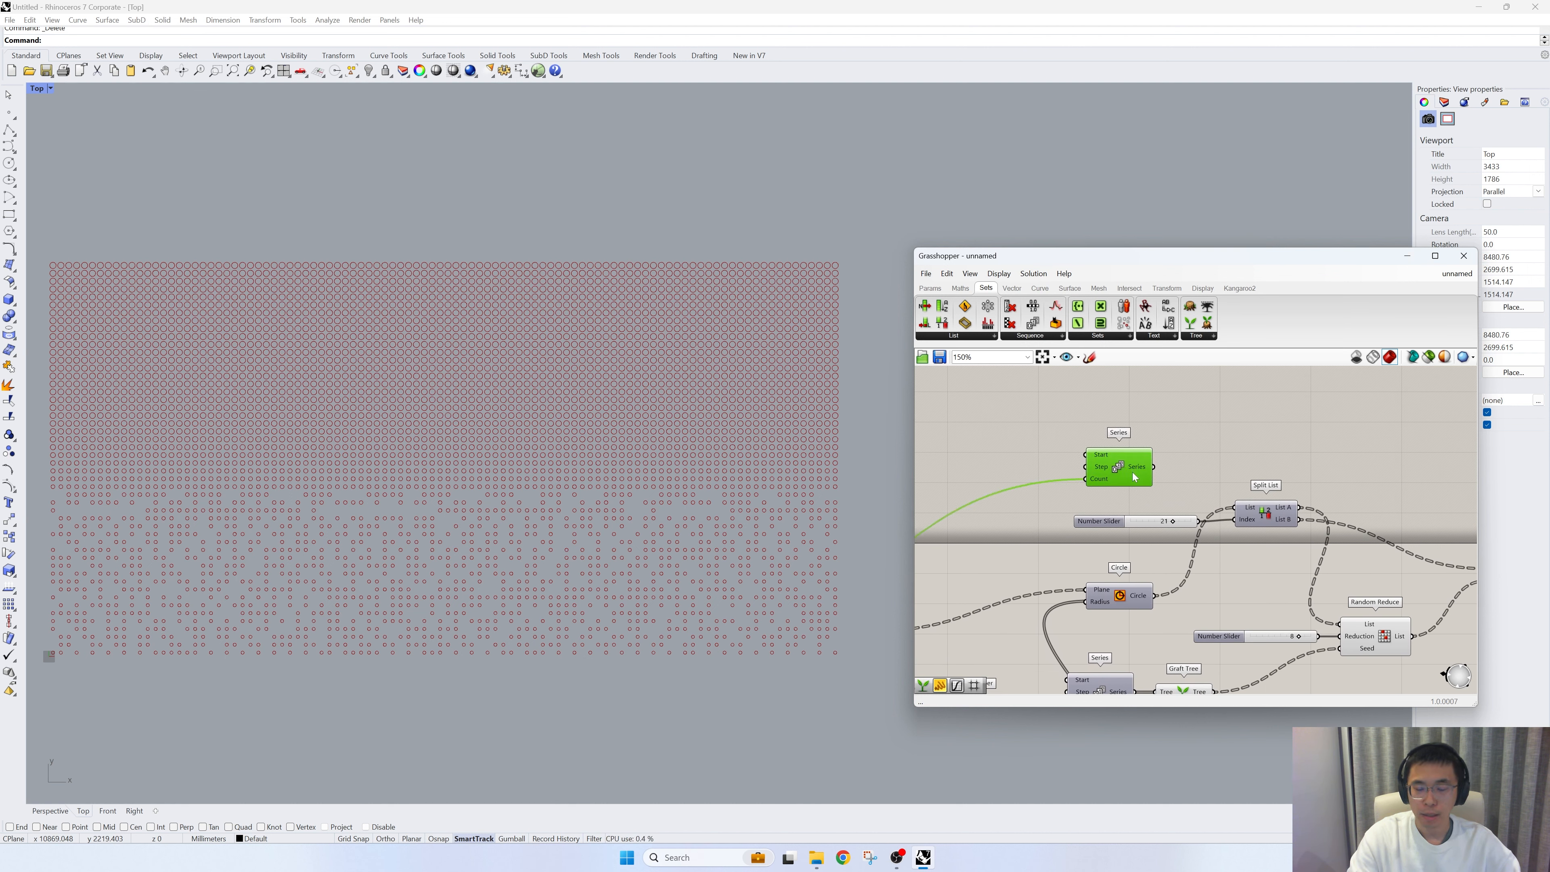
pyautogui.click(1163, 494)
pyautogui.click(1116, 470)
pyautogui.press('Delete')
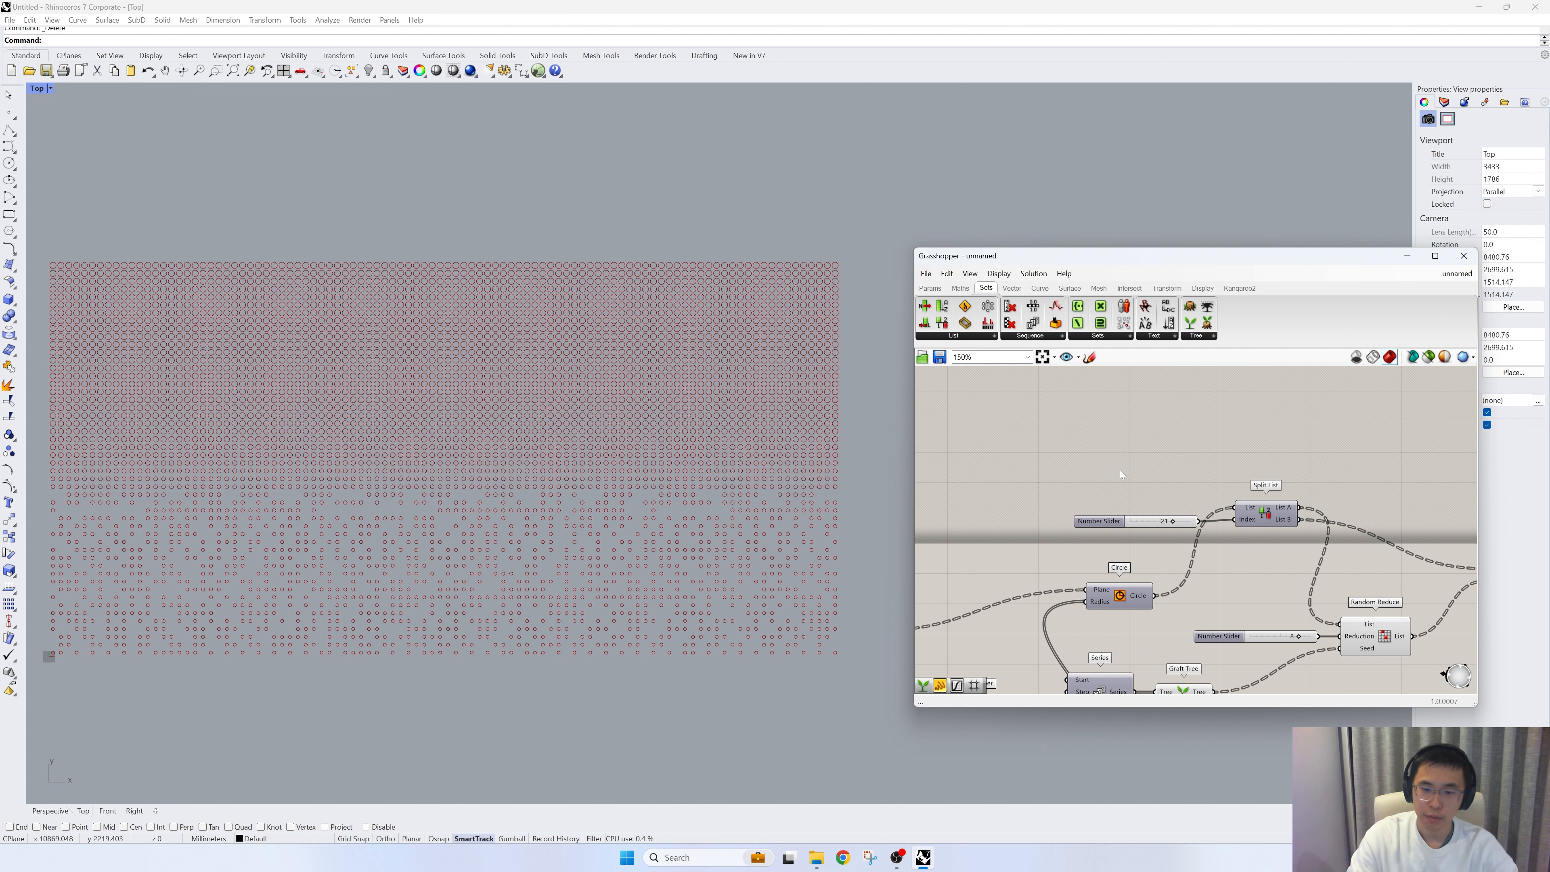
# Add a Range component above the Split List Index slider and wire the Extent X slider into its Steps input
pyautogui.doubleClick(1120, 470)
pyautogui.write('range')
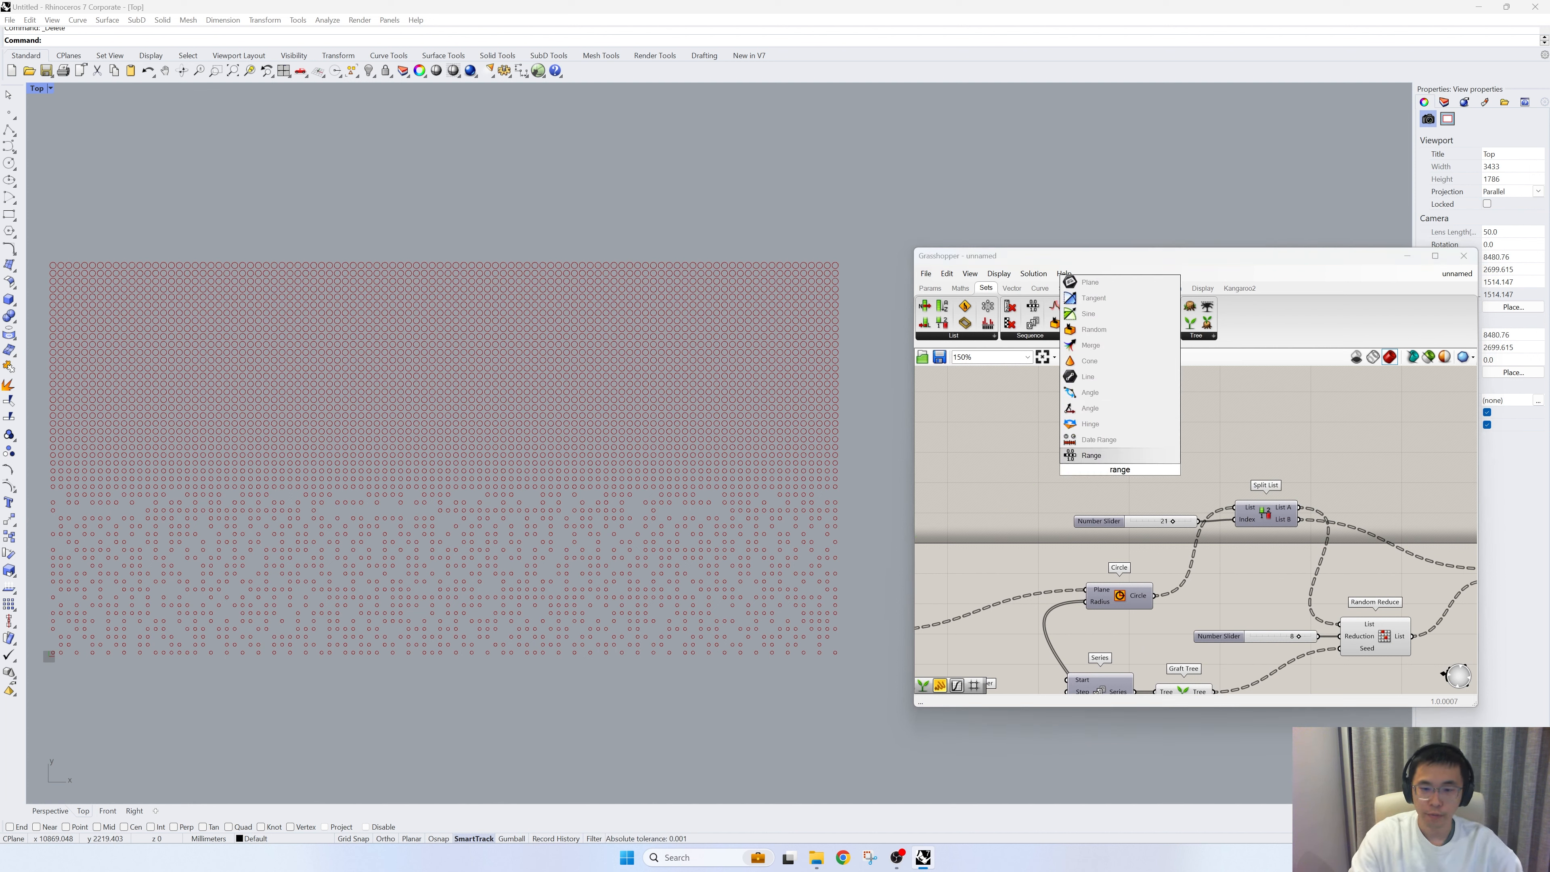
pyautogui.press('Return')
pyautogui.scroll(-4, 1173, 504)
pyautogui.scroll(4, 1002, 588)
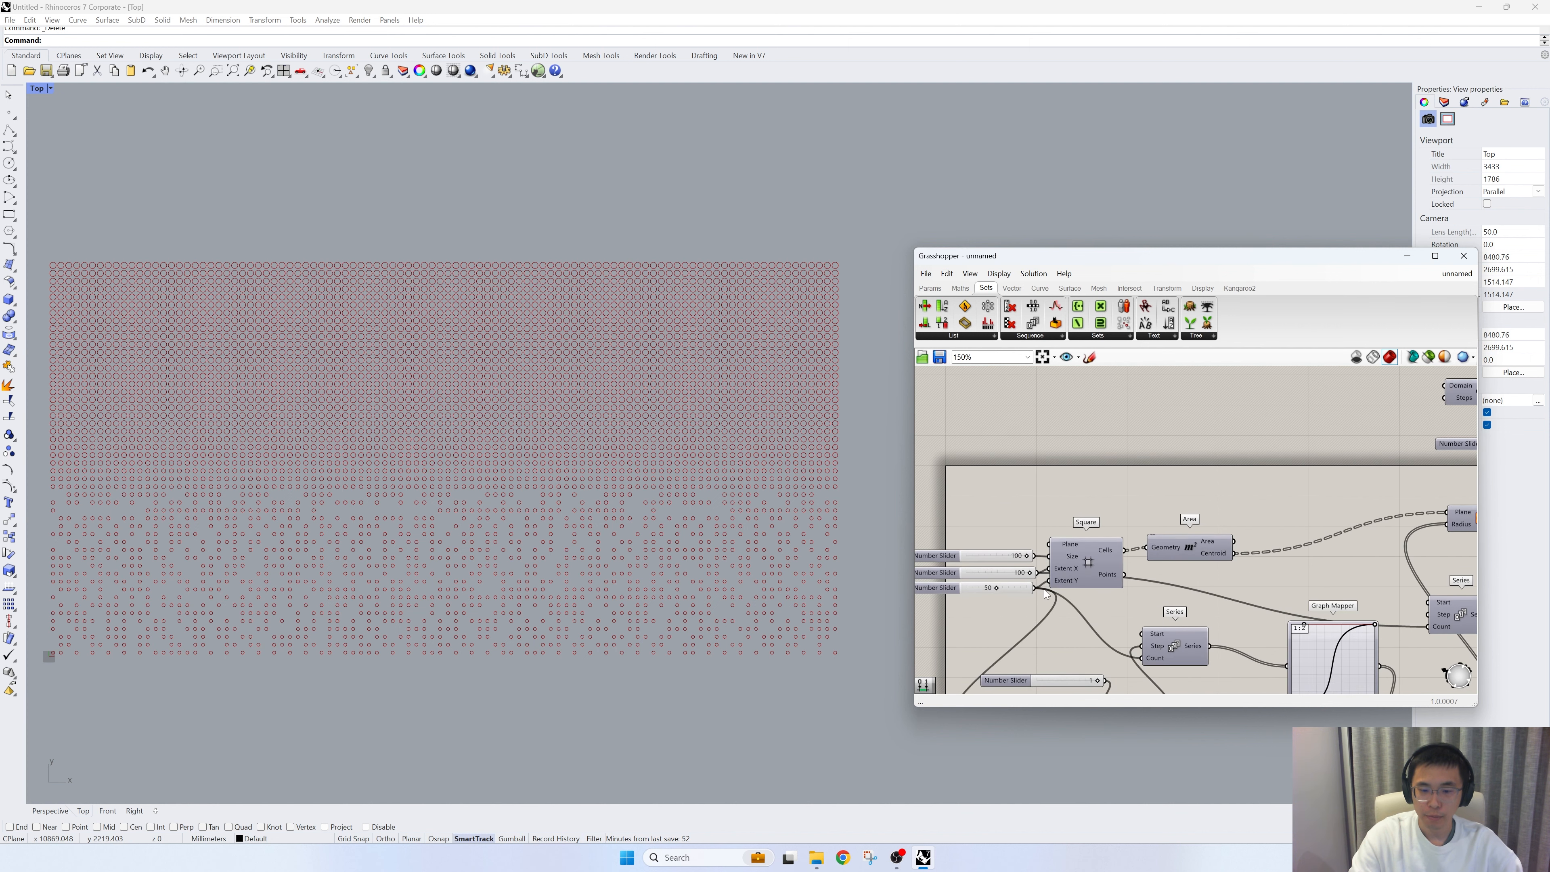
pyautogui.moveTo(1035, 575); pyautogui.dragTo(1217, 474)
pyautogui.scroll(-4, 1066, 572)
pyautogui.scroll(4, 1263, 497)
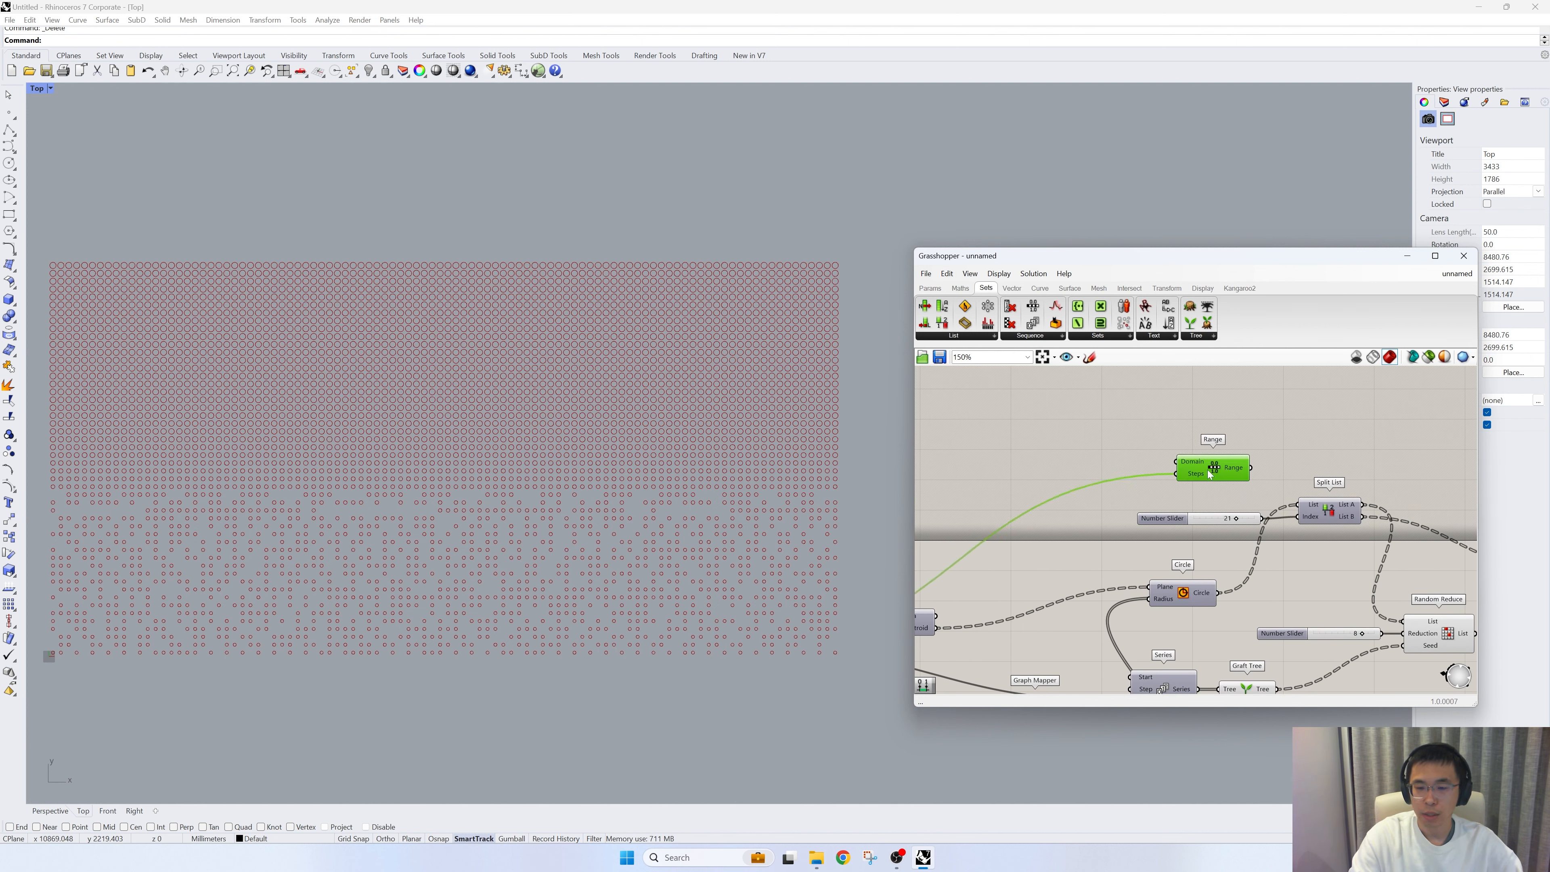
# Add a Construct Domain component and place it just before the Range component
pyautogui.doubleClick(1078, 444)
pyautogui.write('construct')
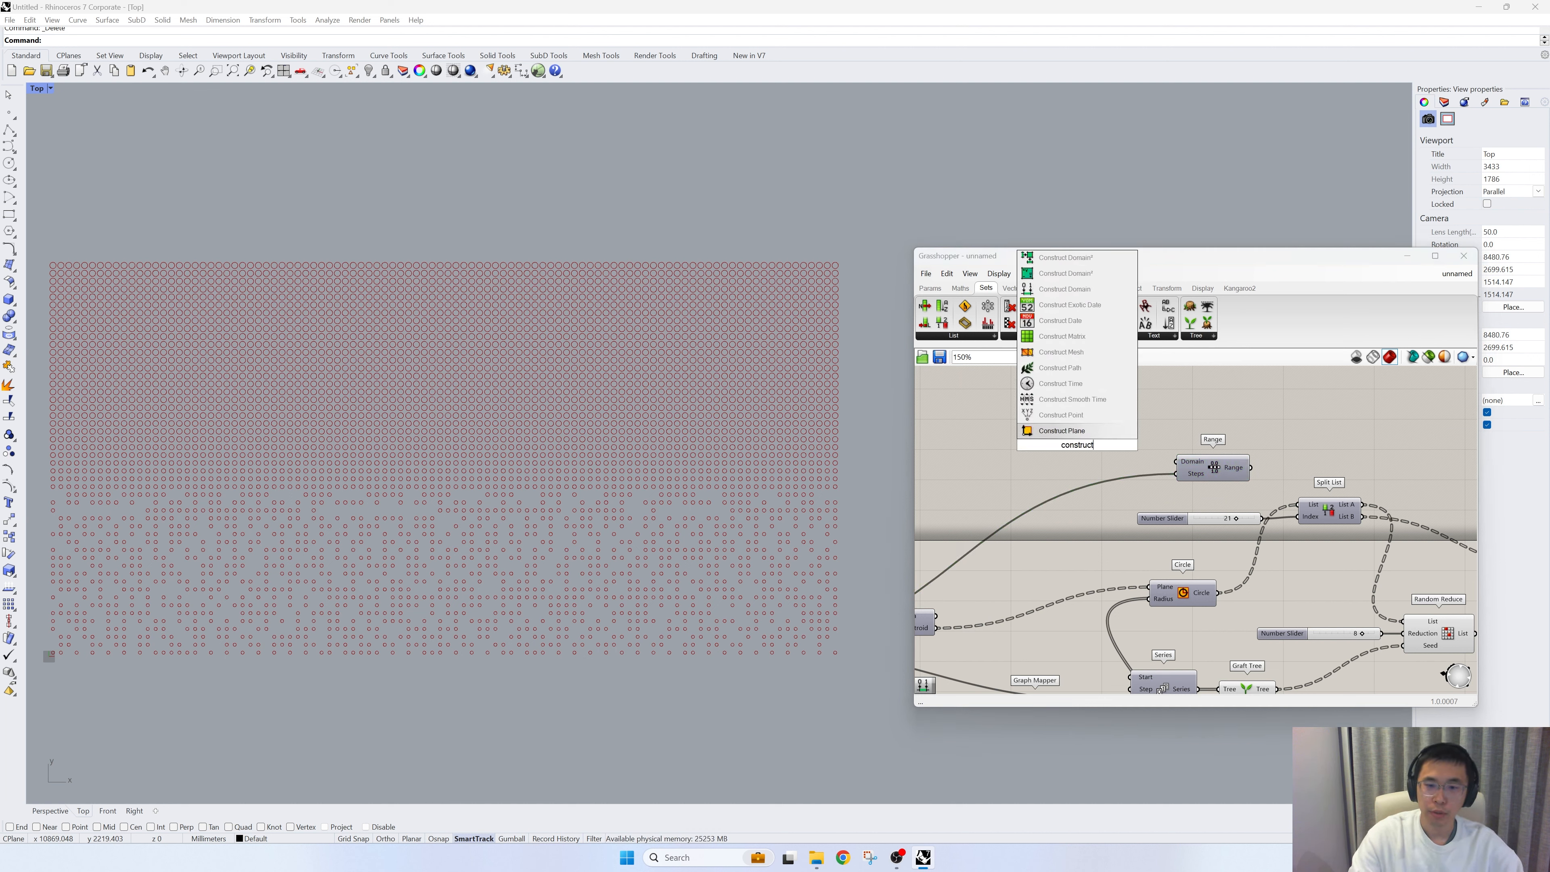
pyautogui.click(1122, 290)
pyautogui.moveTo(1119, 456); pyautogui.dragTo(1098, 462)
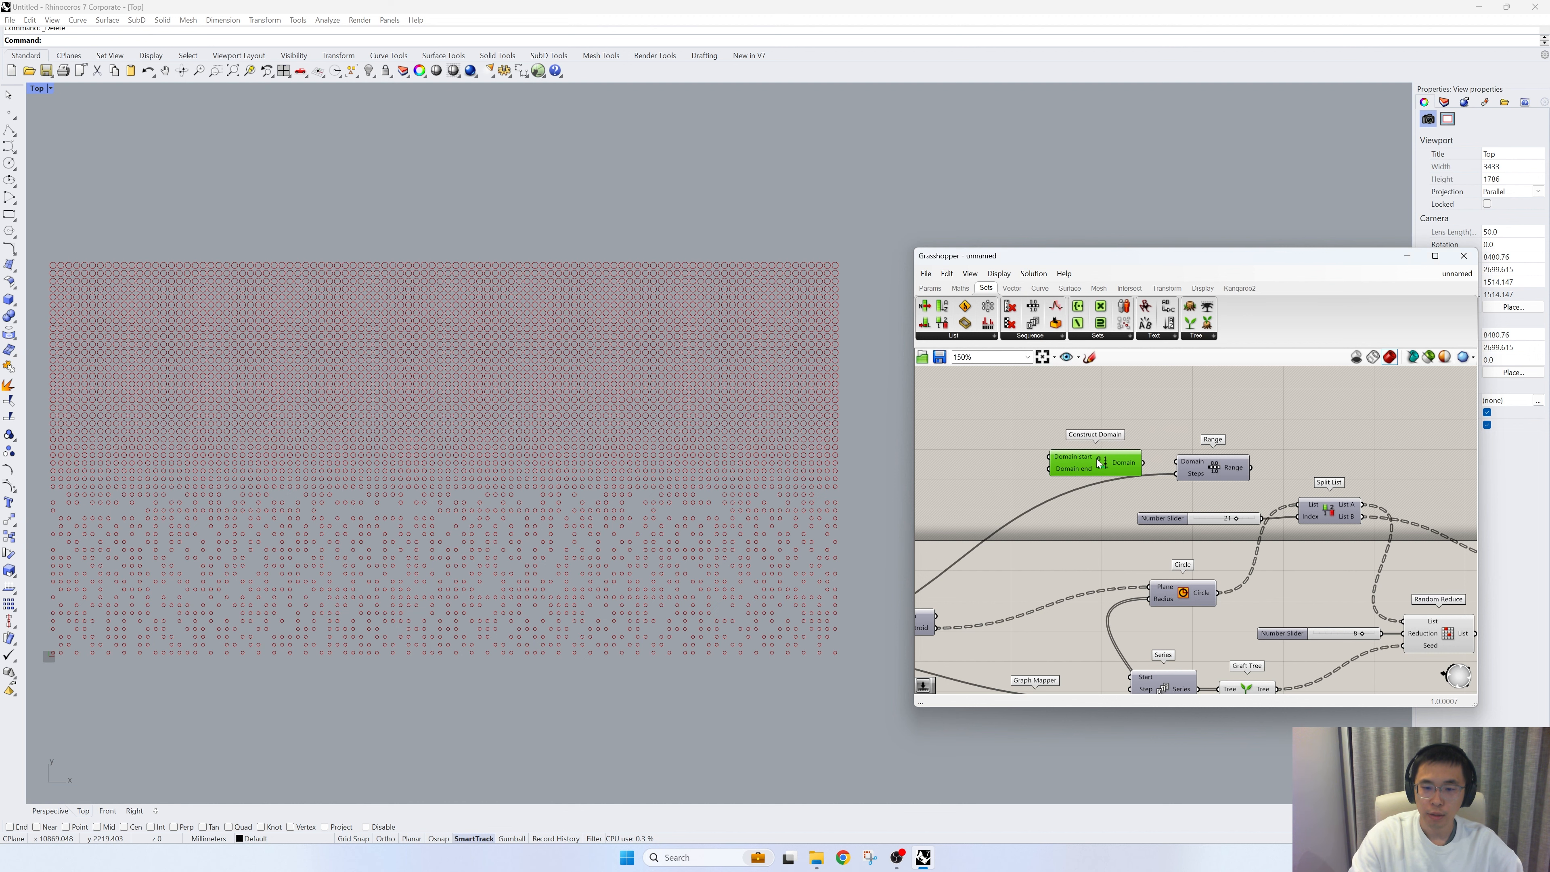
# Add number sliders of 10 and 20 and wire them into the start and end inputs of Construct Domain
pyautogui.doubleClick(979, 456)
pyautogui.write('10')
pyautogui.press('Return')
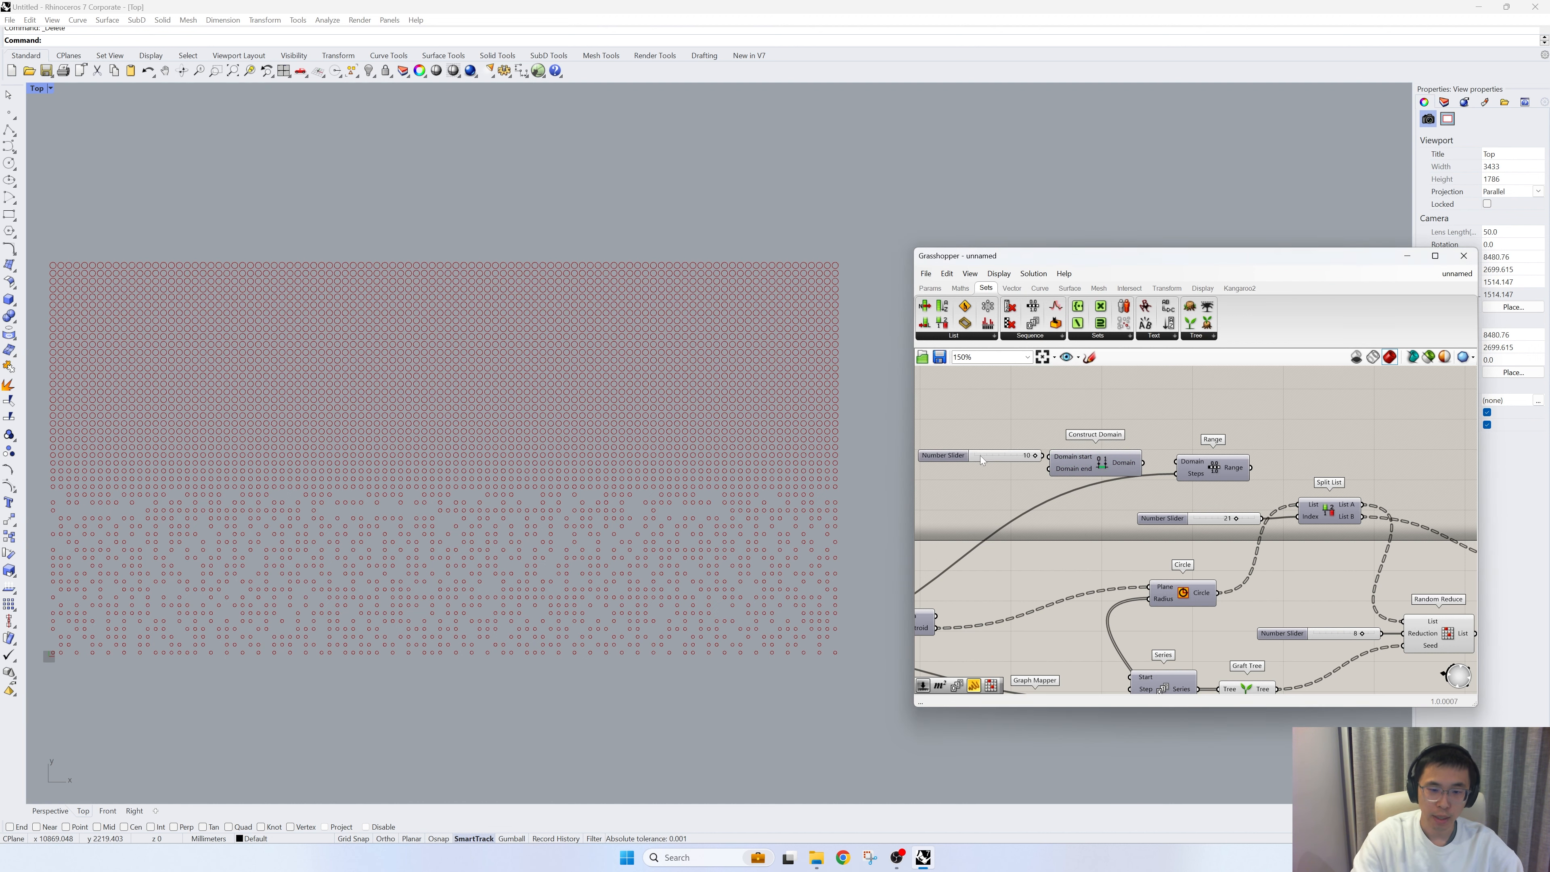
pyautogui.moveTo(511, 584); pyautogui.dragTo(571, 582, button='right')
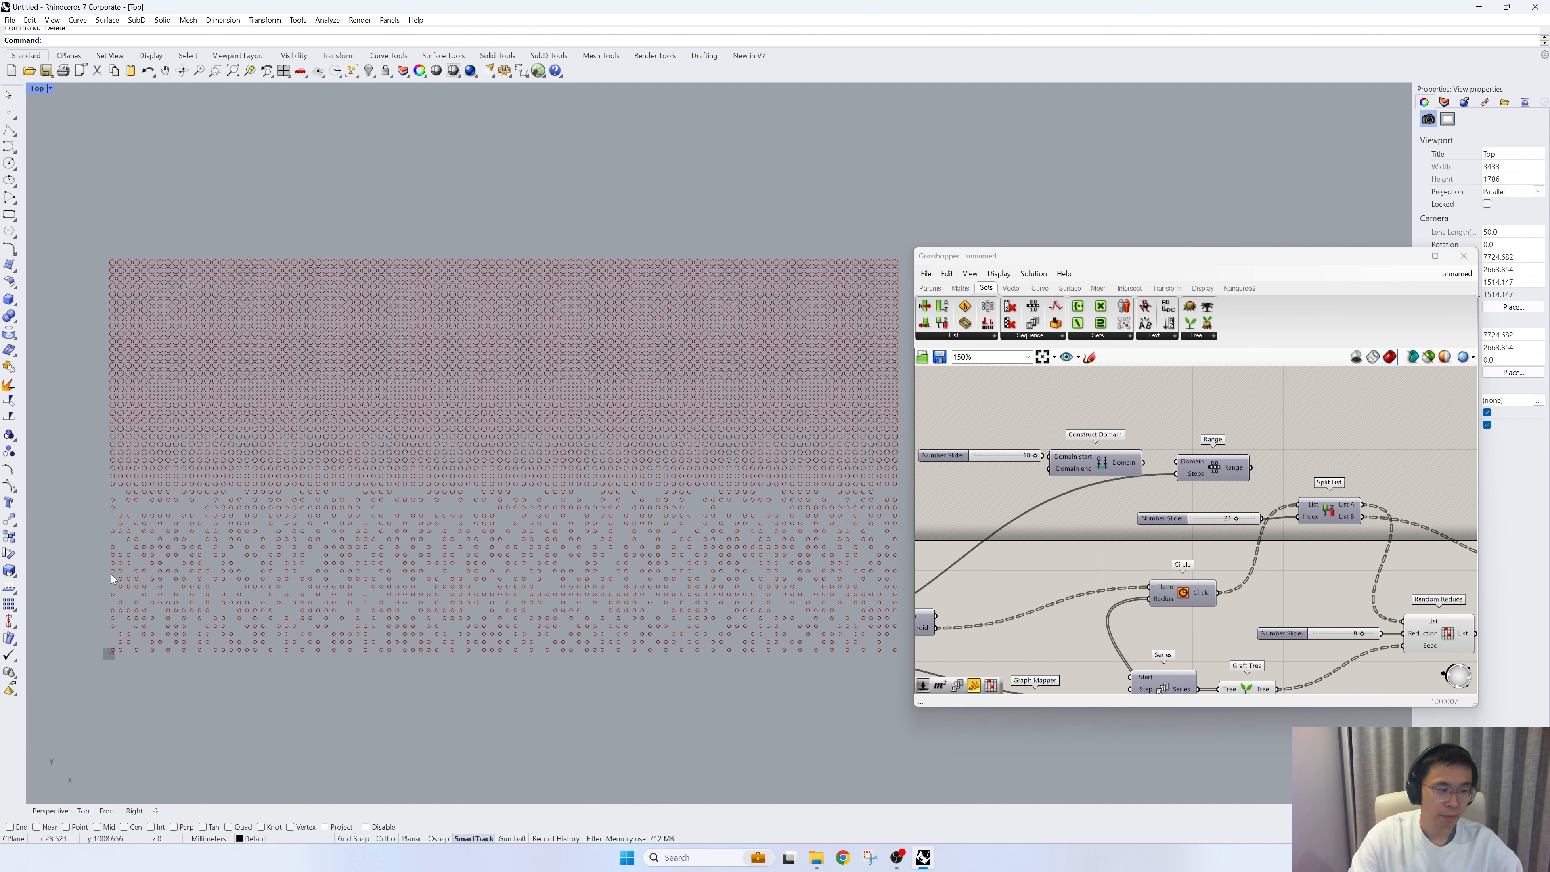
pyautogui.doubleClick(971, 493)
pyautogui.write('20')
pyautogui.press('Return')
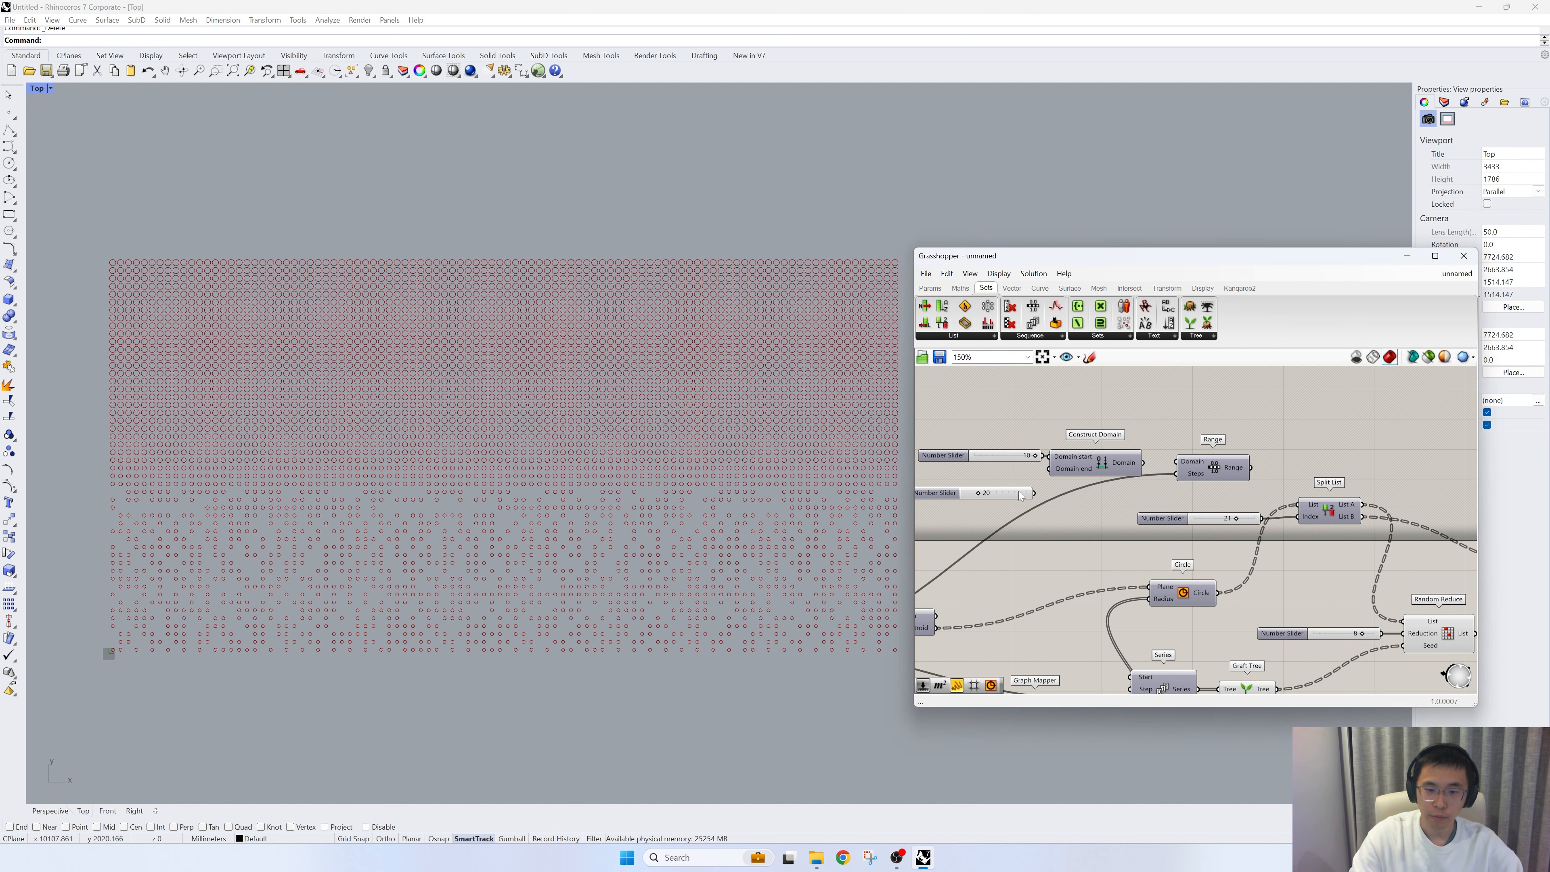
pyautogui.moveTo(972, 498); pyautogui.dragTo(978, 483)
pyautogui.scroll(-2, 348, 543)
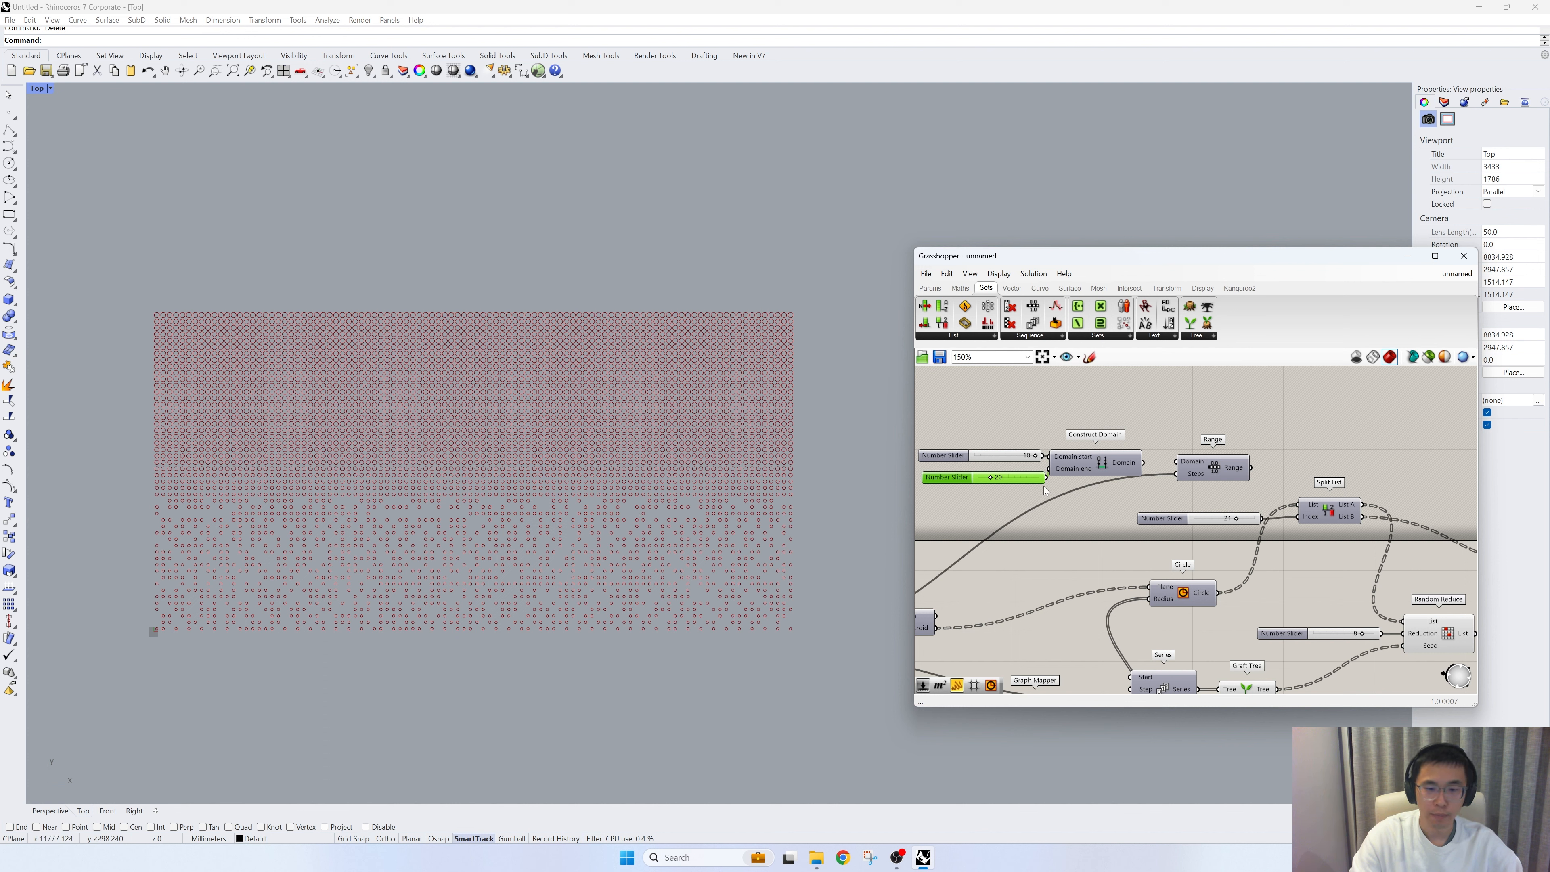
pyautogui.moveTo(1033, 481); pyautogui.dragTo(1025, 476)
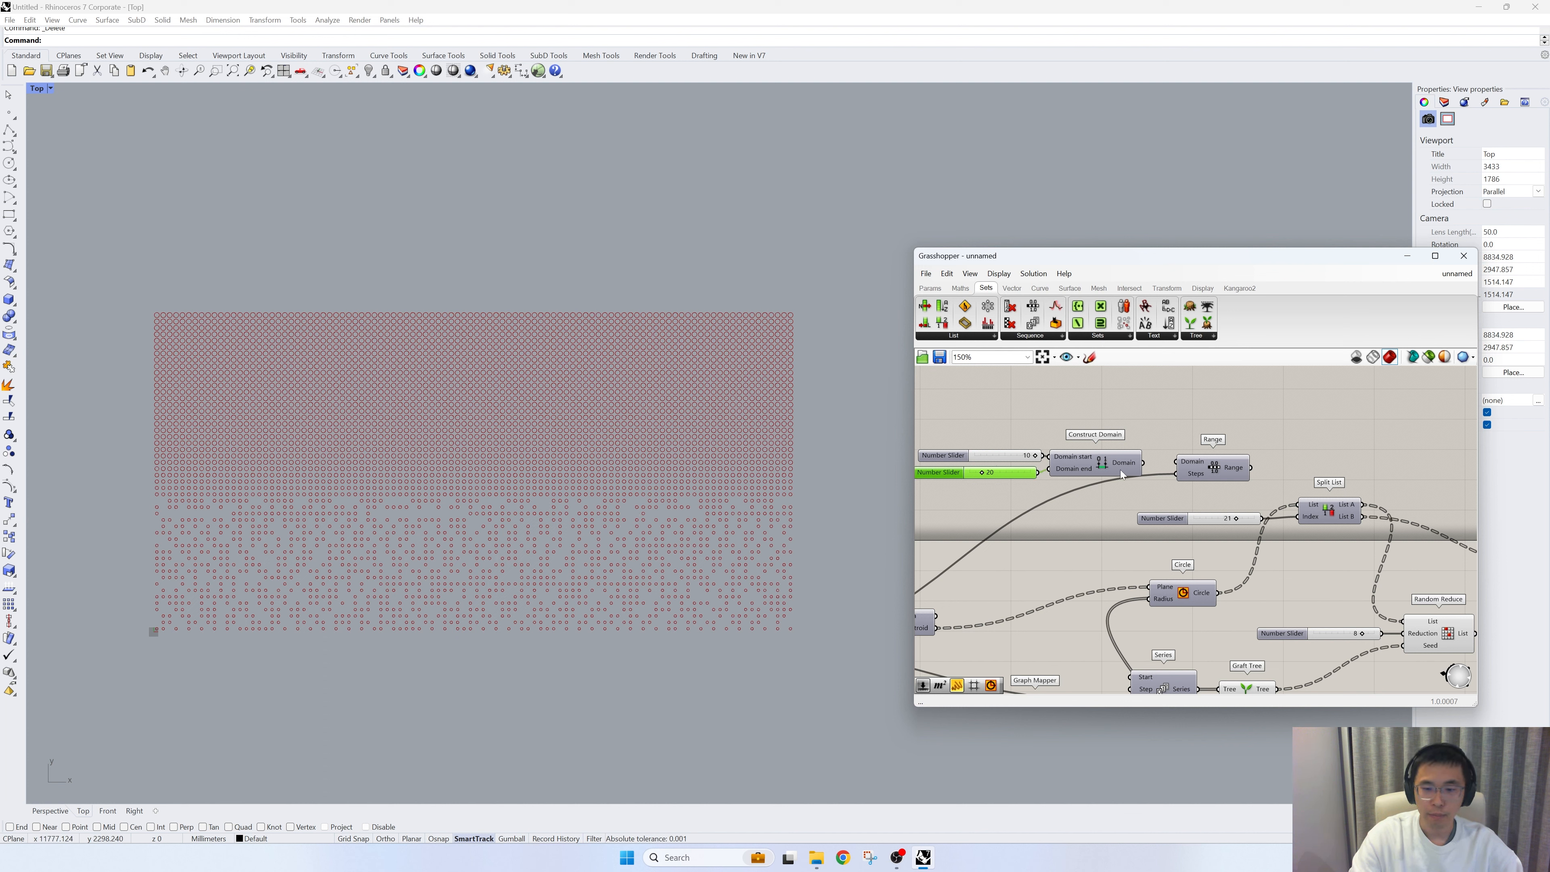
# Wire the Construct Domain output into the Domain input of Range
pyautogui.click(1184, 467)
pyautogui.moveTo(1145, 463); pyautogui.dragTo(1180, 464)
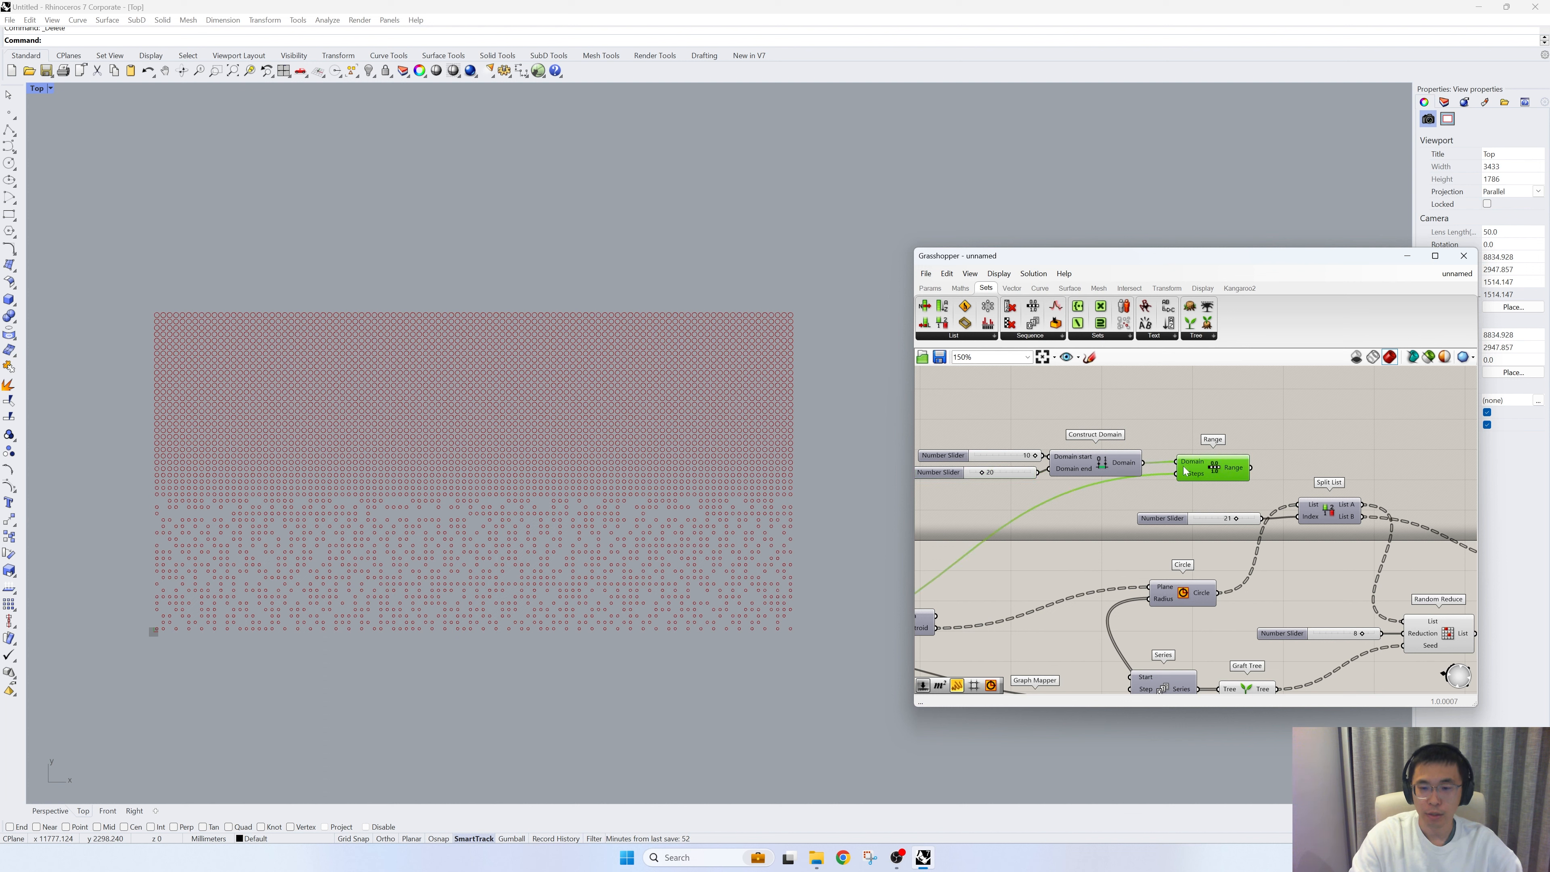
pyautogui.moveTo(1194, 474)
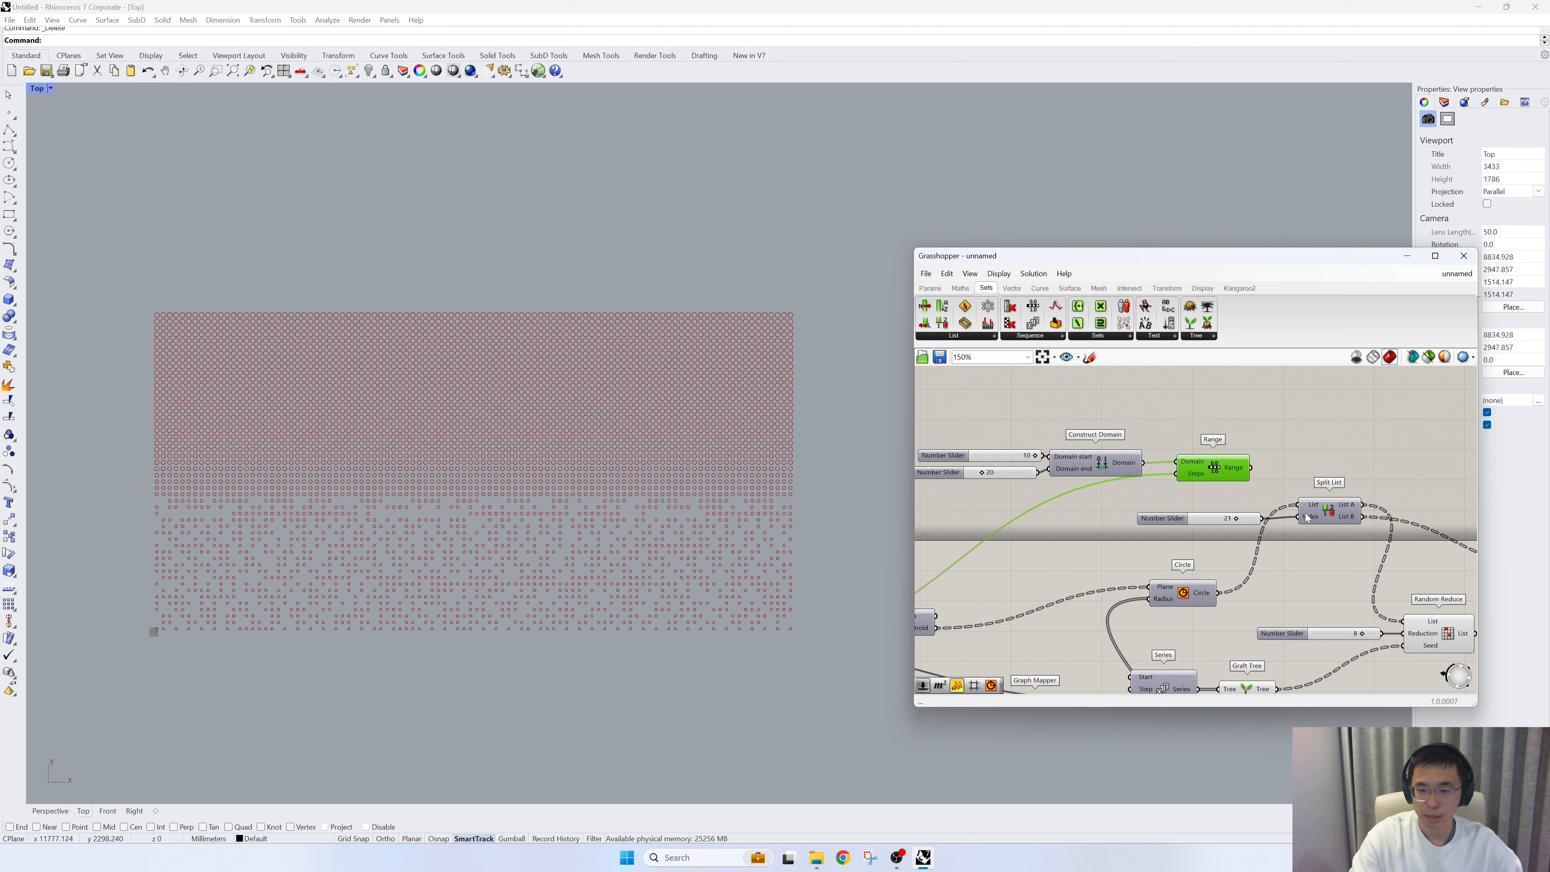
# Graft the Range output with a Graft Tree and feed it into the Split List Index, replacing and deleting the number slider
pyautogui.doubleClick(1298, 470)
pyautogui.write('graft')
pyautogui.click(1280, 458)
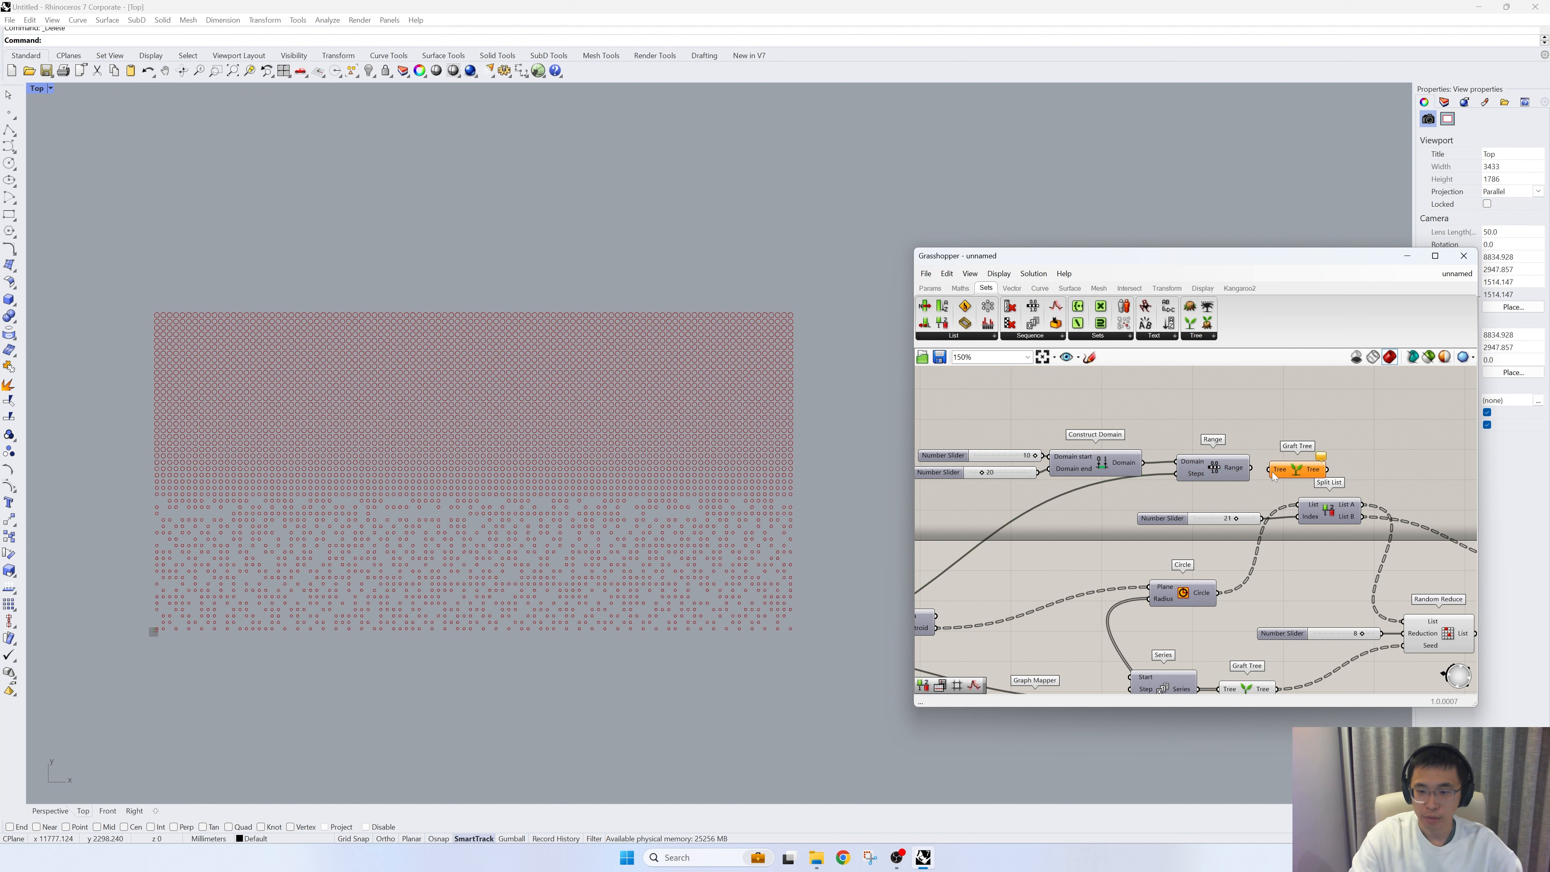
pyautogui.moveTo(1251, 468); pyautogui.dragTo(1267, 471)
pyautogui.moveTo(1288, 475); pyautogui.dragTo(1215, 510)
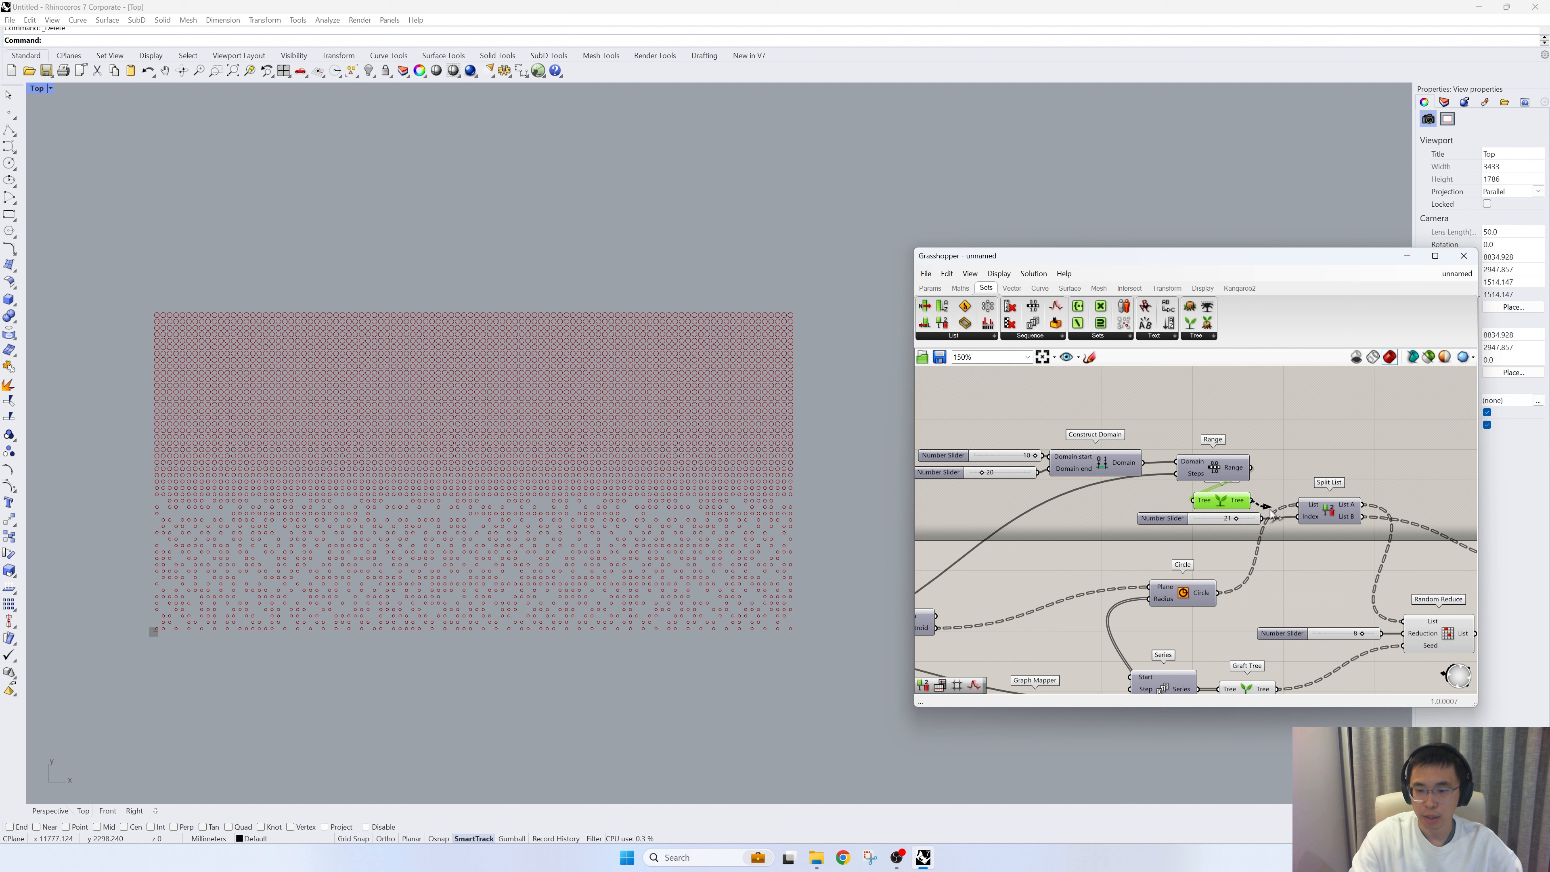
pyautogui.click(1169, 521)
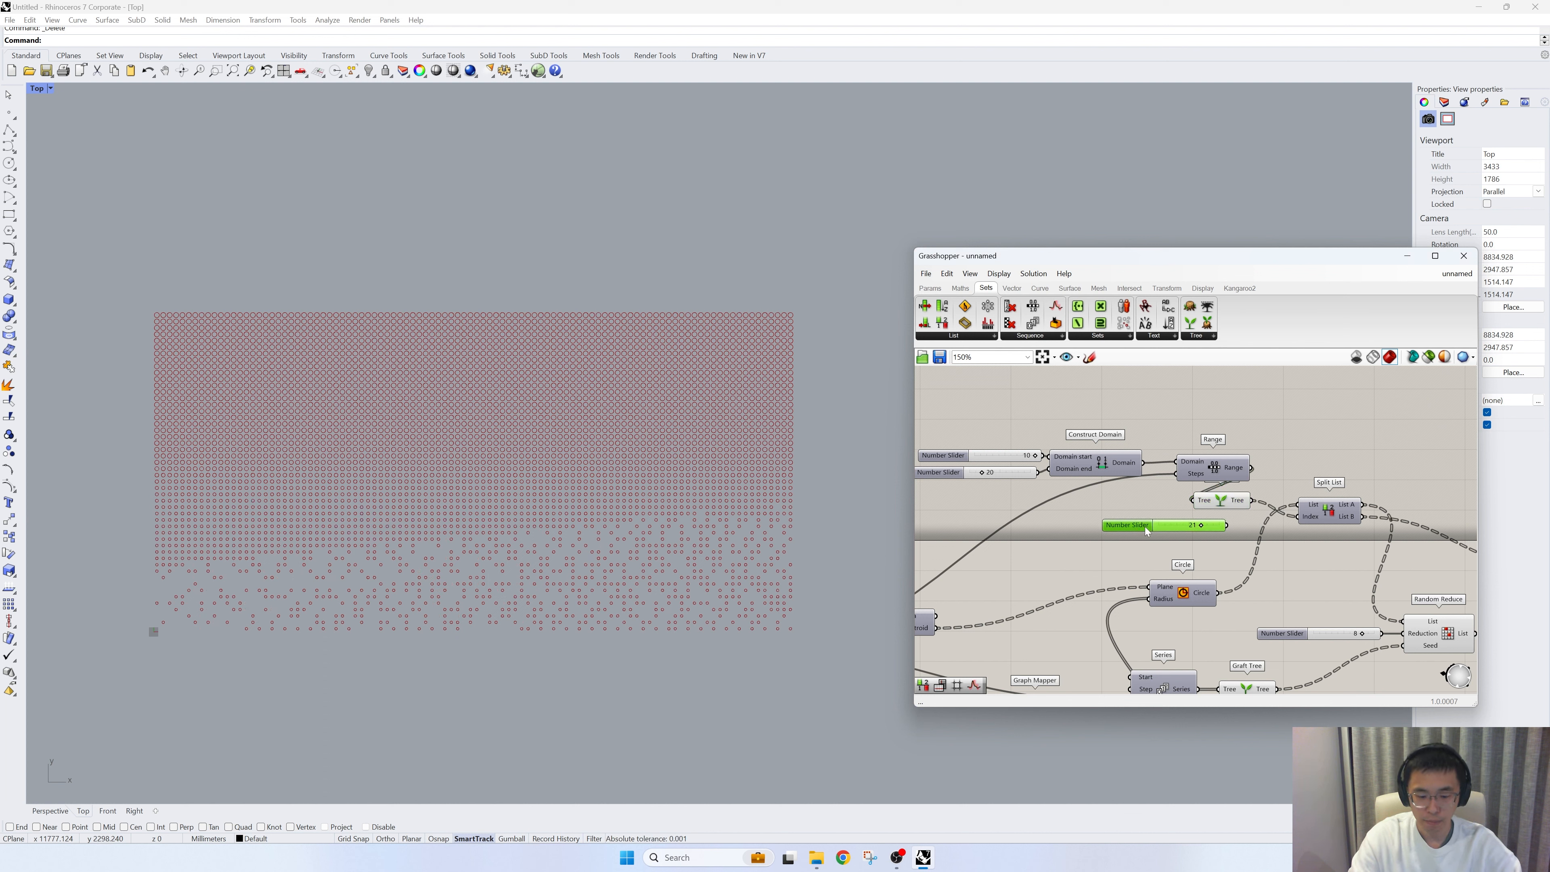
pyautogui.press('Delete')
pyautogui.moveTo(1221, 501); pyautogui.dragTo(1245, 517)
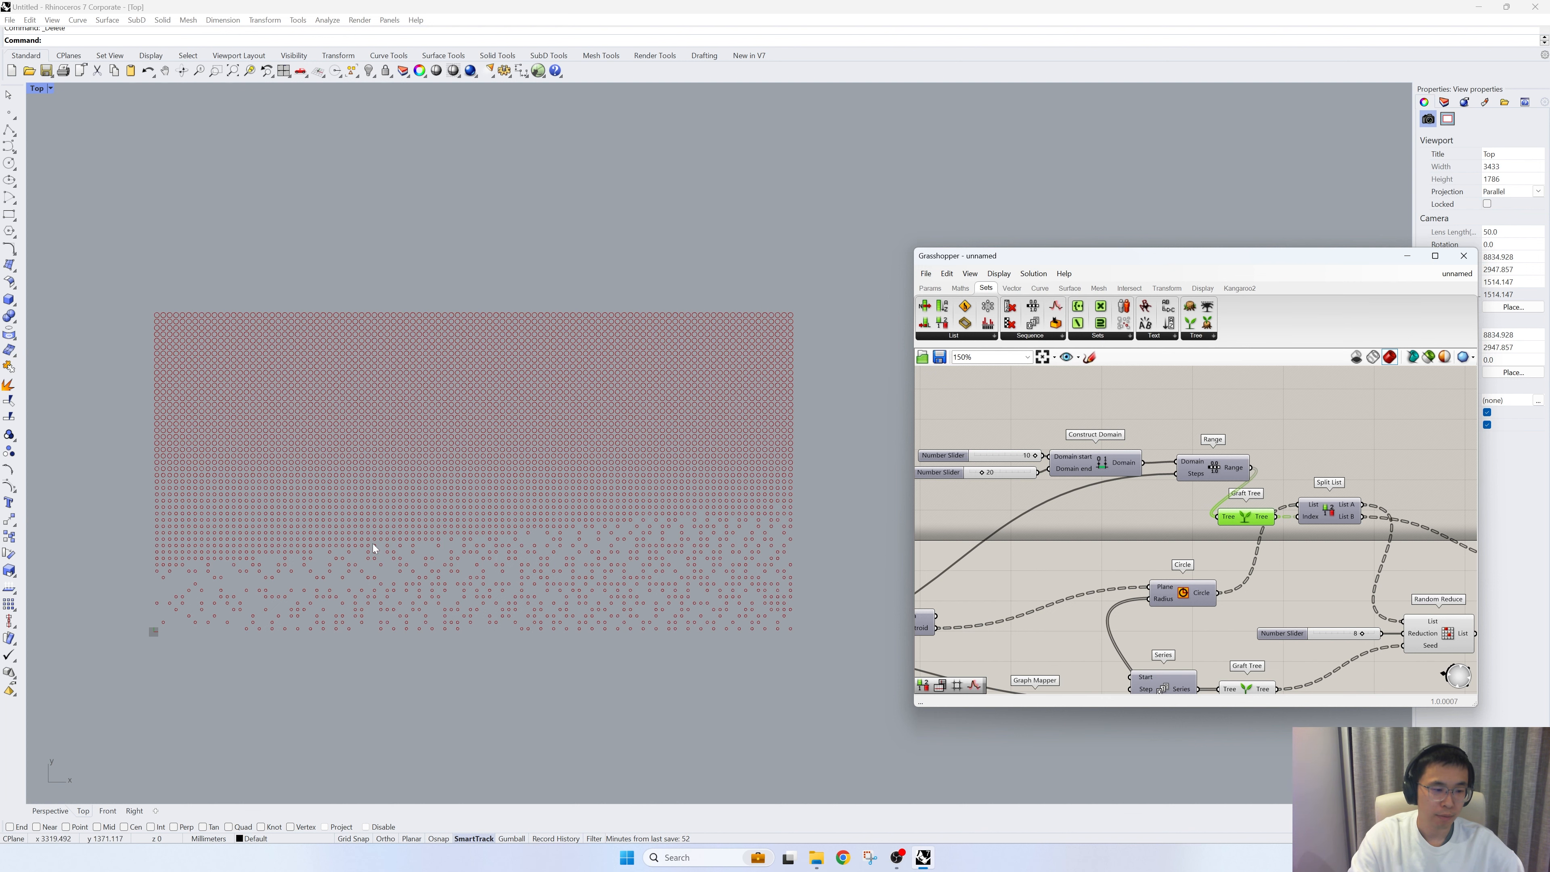
# Insert a Jitter component between Range and Graft Tree, passing its shuffled Values into the Tree input
pyautogui.scroll(2, 479, 534)
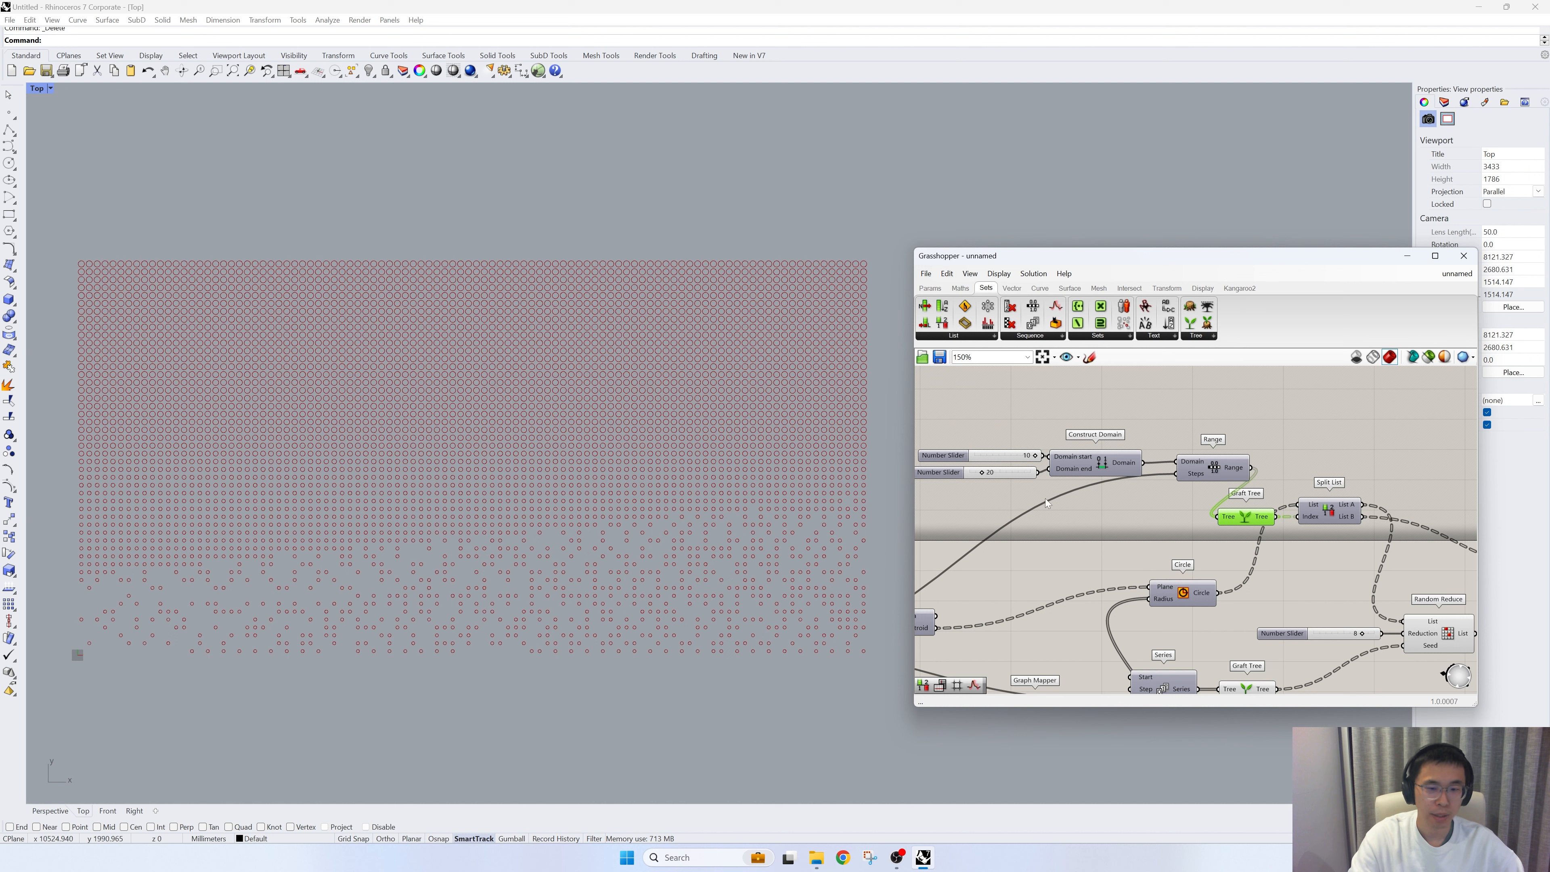
pyautogui.moveTo(1192, 493); pyautogui.dragTo(1081, 470)
pyautogui.doubleClick(1168, 467)
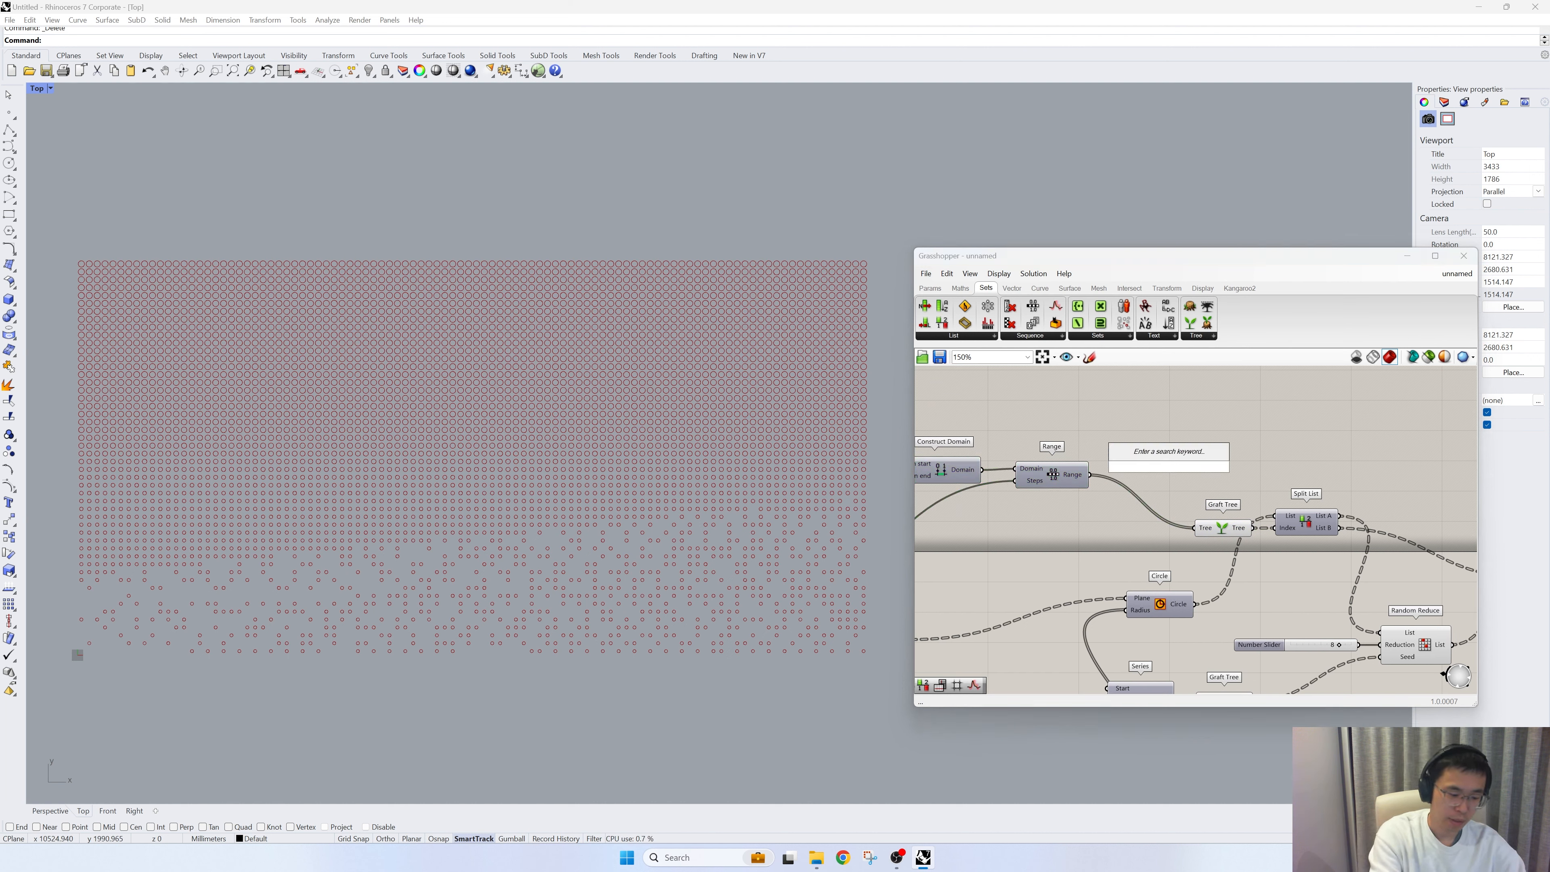
pyautogui.write('jitter')
pyautogui.press('Return')
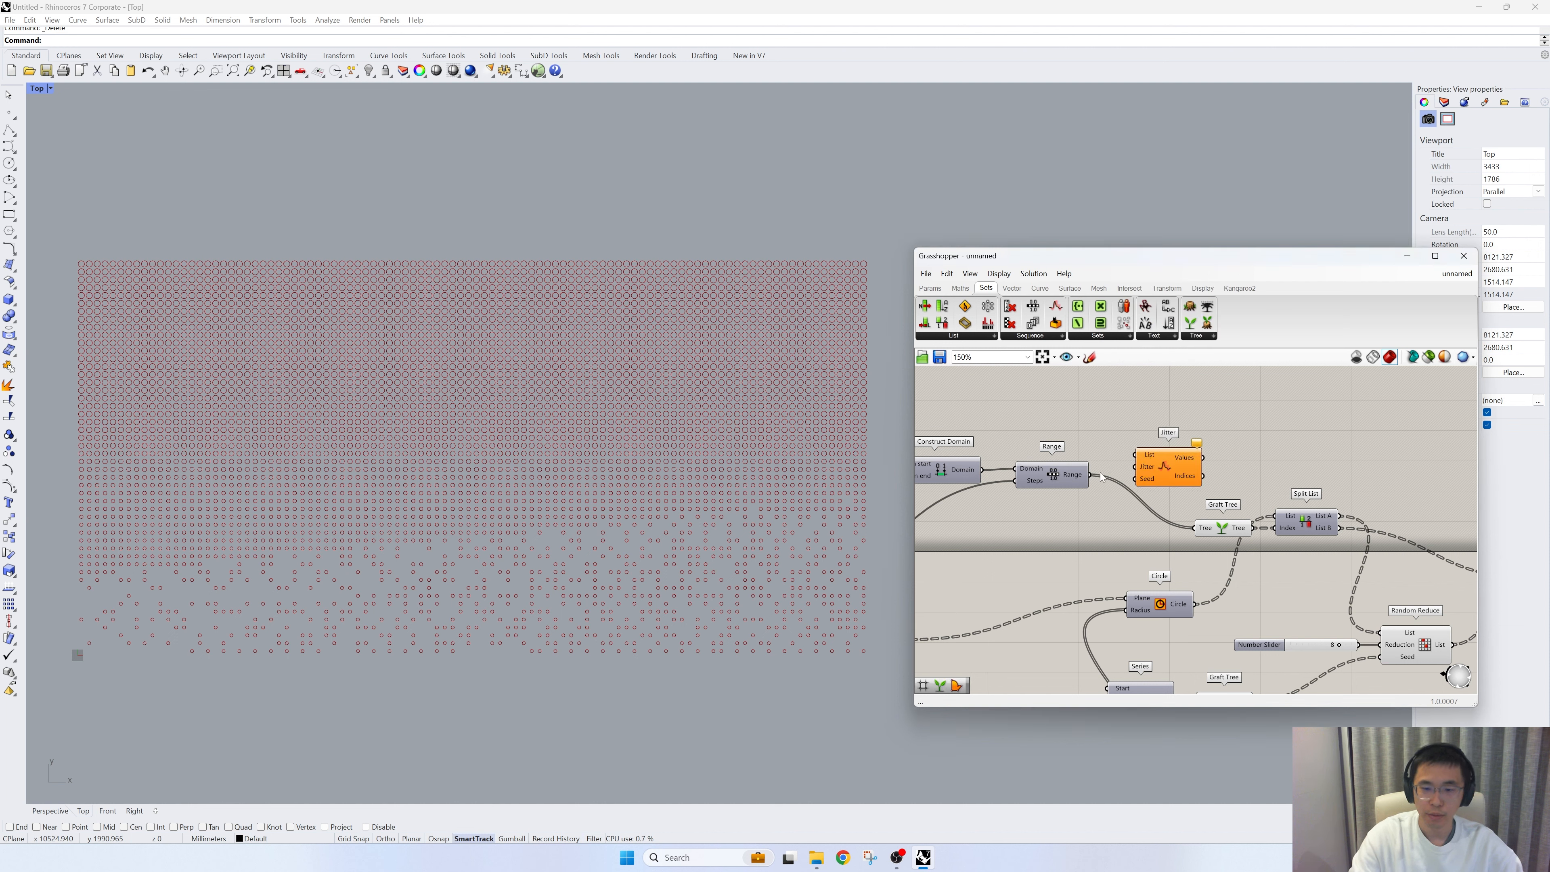
pyautogui.moveTo(1075, 480); pyautogui.dragTo(1197, 485, button='right')
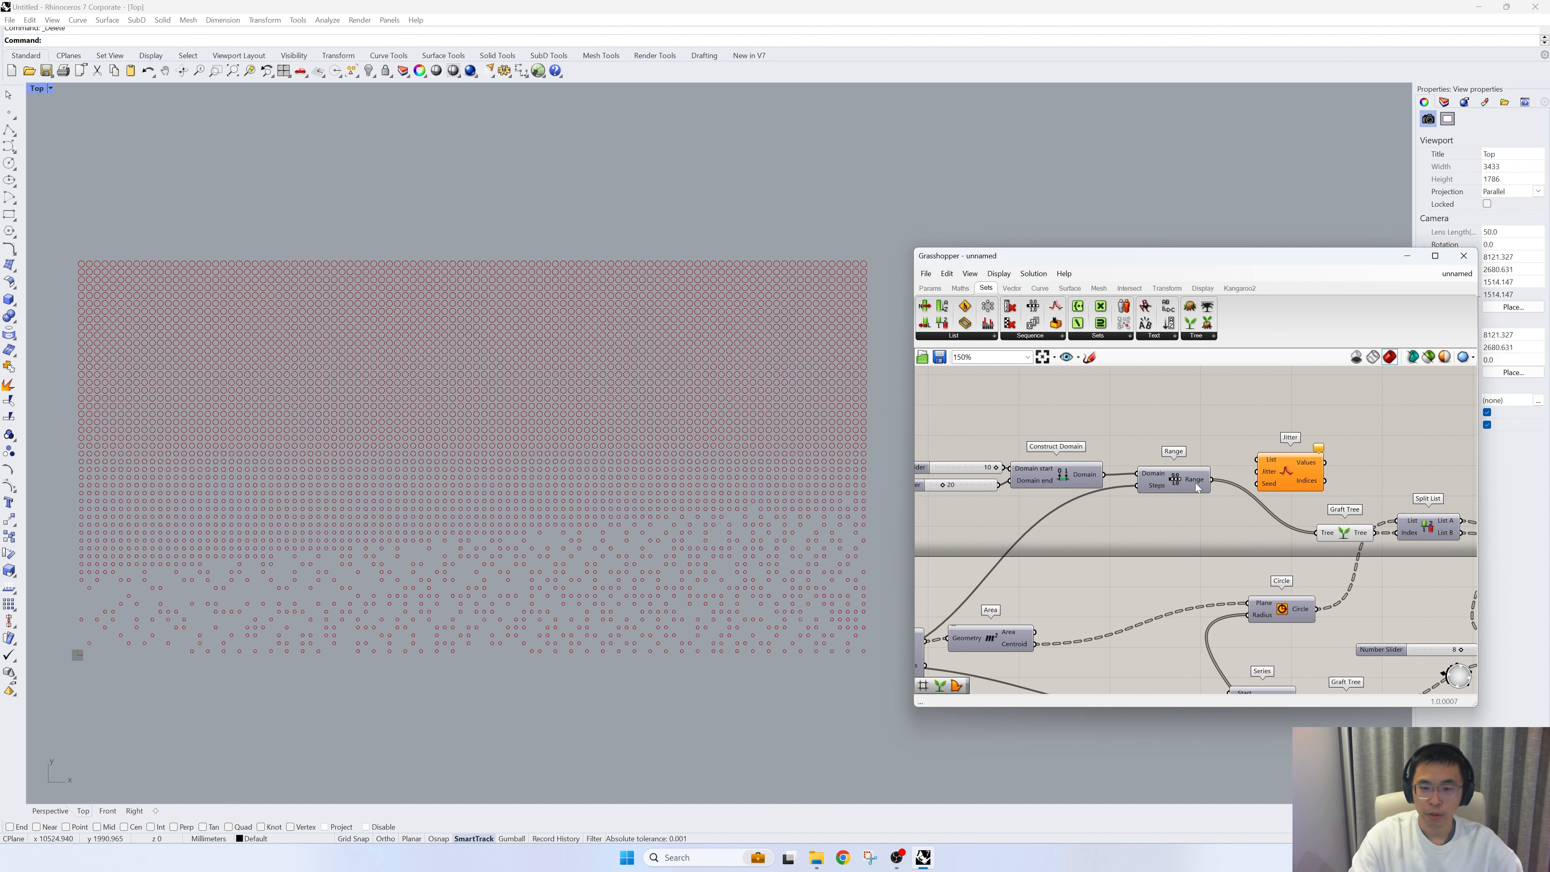
pyautogui.moveTo(1299, 472); pyautogui.dragTo(1316, 532)
pyautogui.moveTo(1210, 535); pyautogui.dragTo(1250, 535)
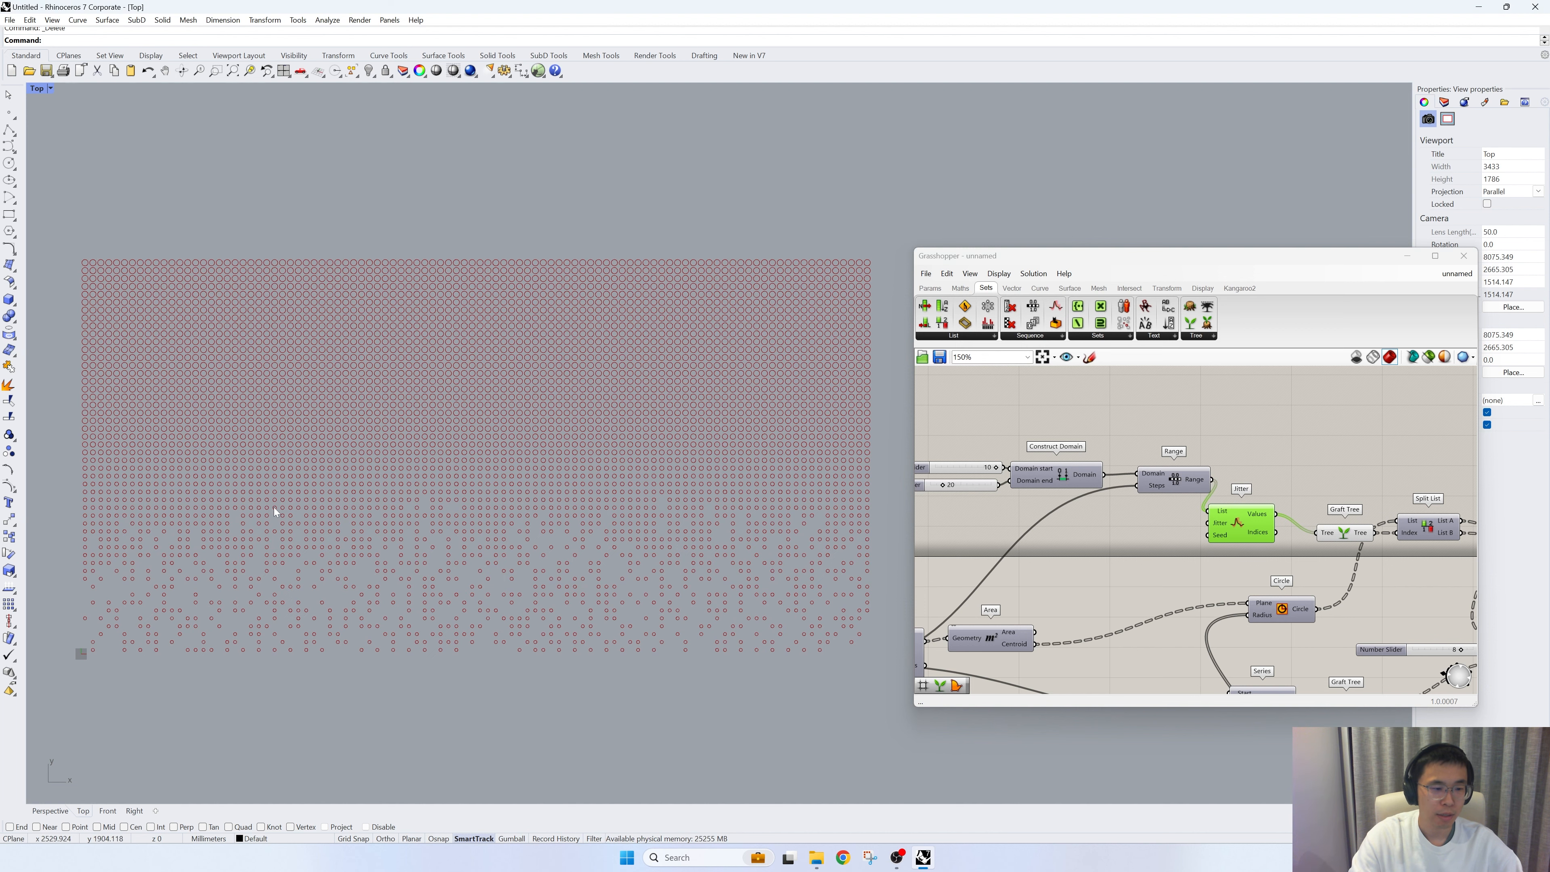
# Highlight the Merge result and examine the irregular transition between full and thinned rows in the Perspective view
pyautogui.moveTo(1221, 488); pyautogui.dragTo(1047, 478, button='right')
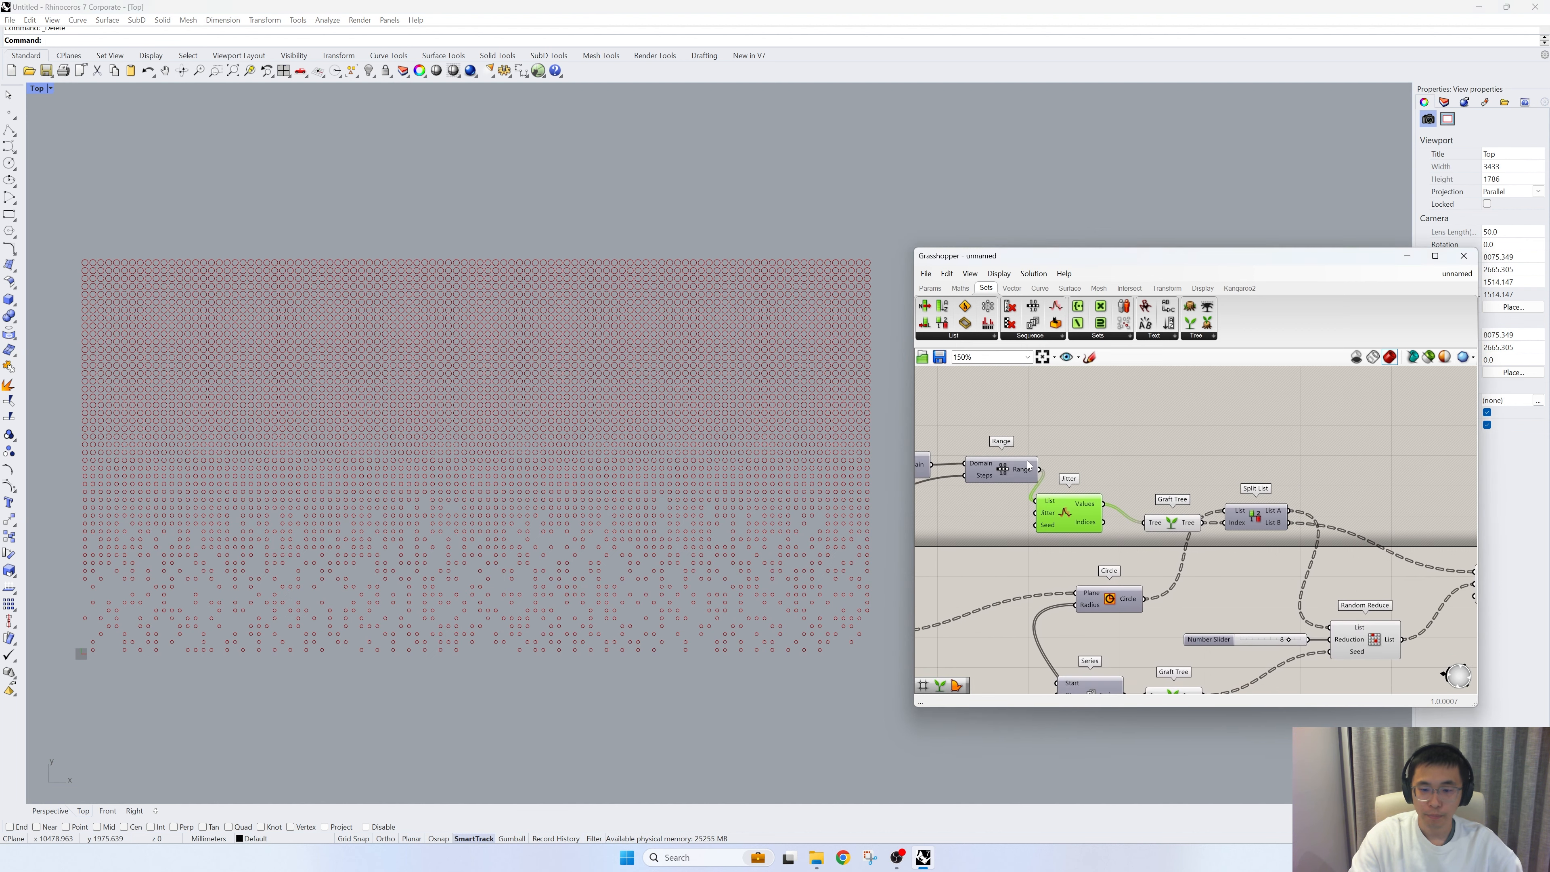
pyautogui.scroll(-3, 1046, 477)
pyautogui.scroll(3, 1347, 553)
pyautogui.click(1311, 529)
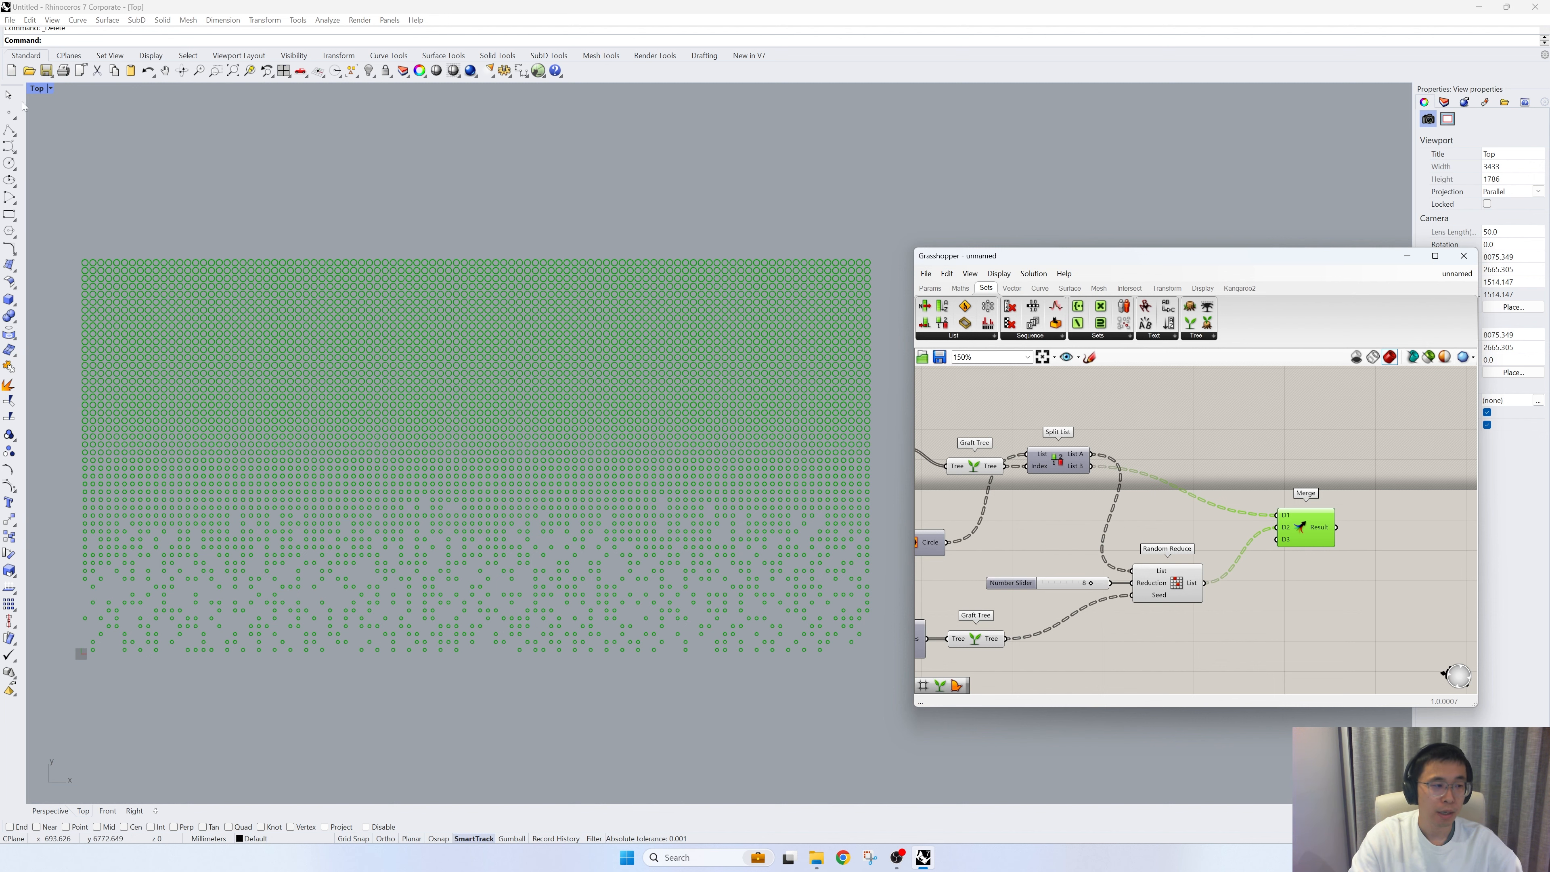
pyautogui.doubleClick(37, 90)
pyautogui.doubleClick(737, 88)
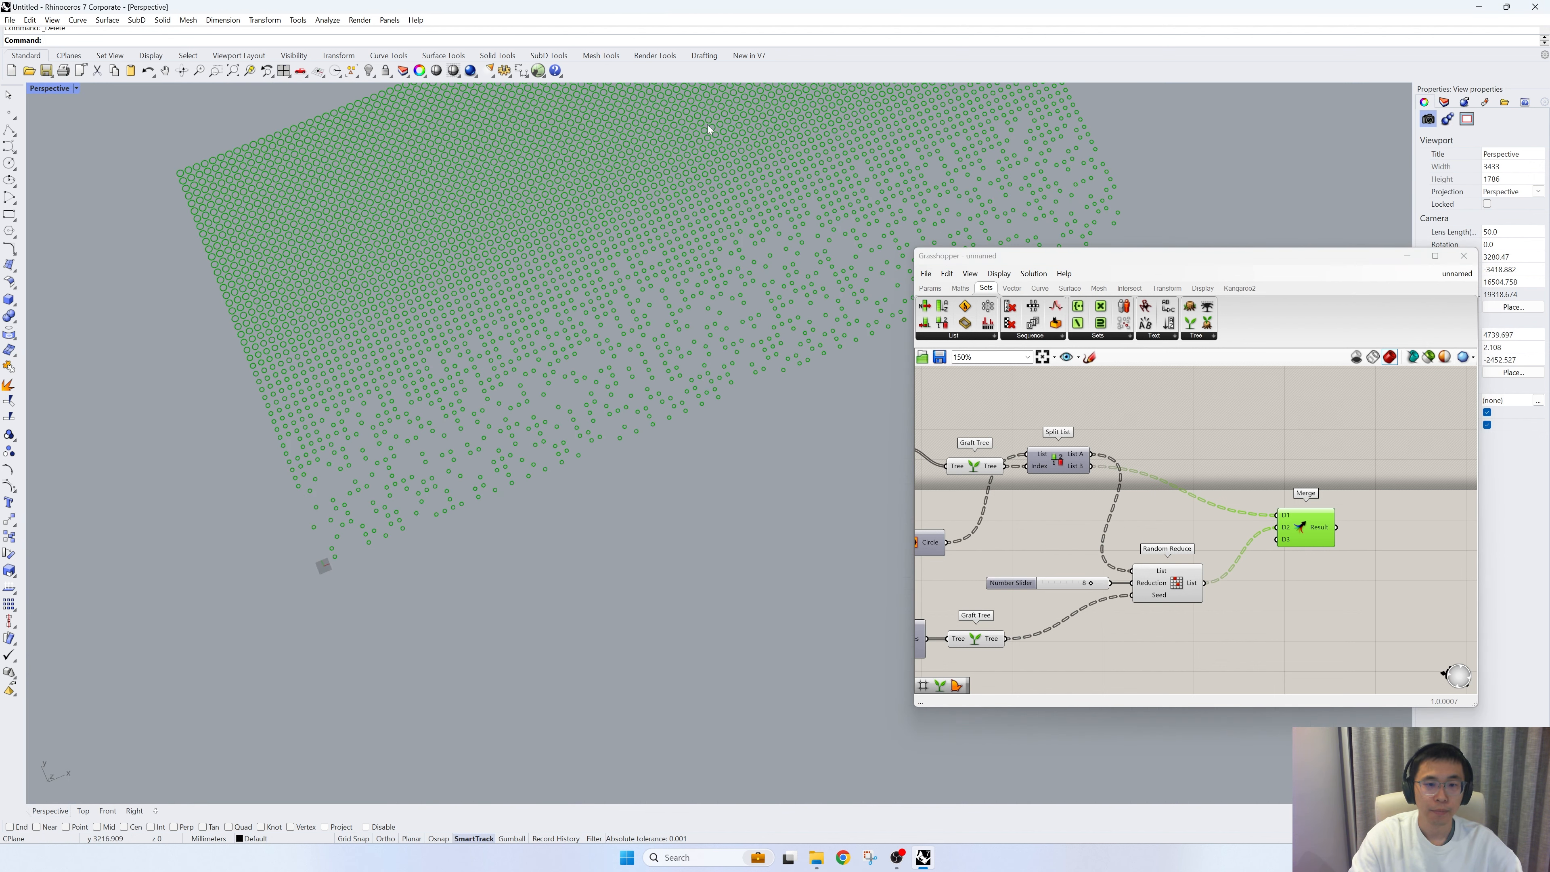
pyautogui.moveTo(707, 125); pyautogui.dragTo(454, 422, button='right')
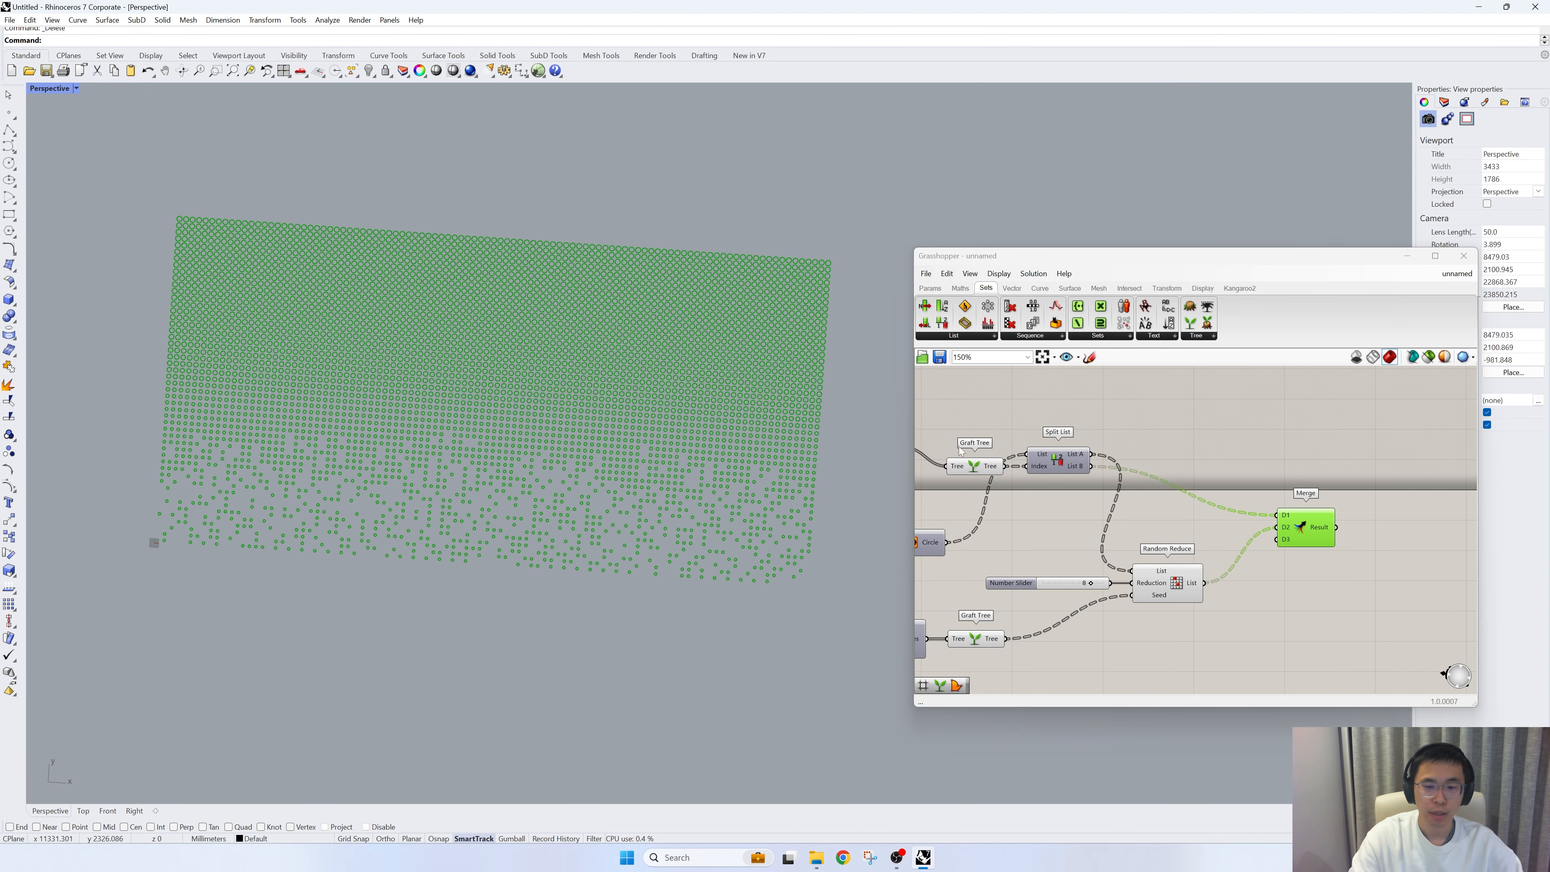
pyautogui.moveTo(712, 485); pyautogui.dragTo(554, 496, button='right')
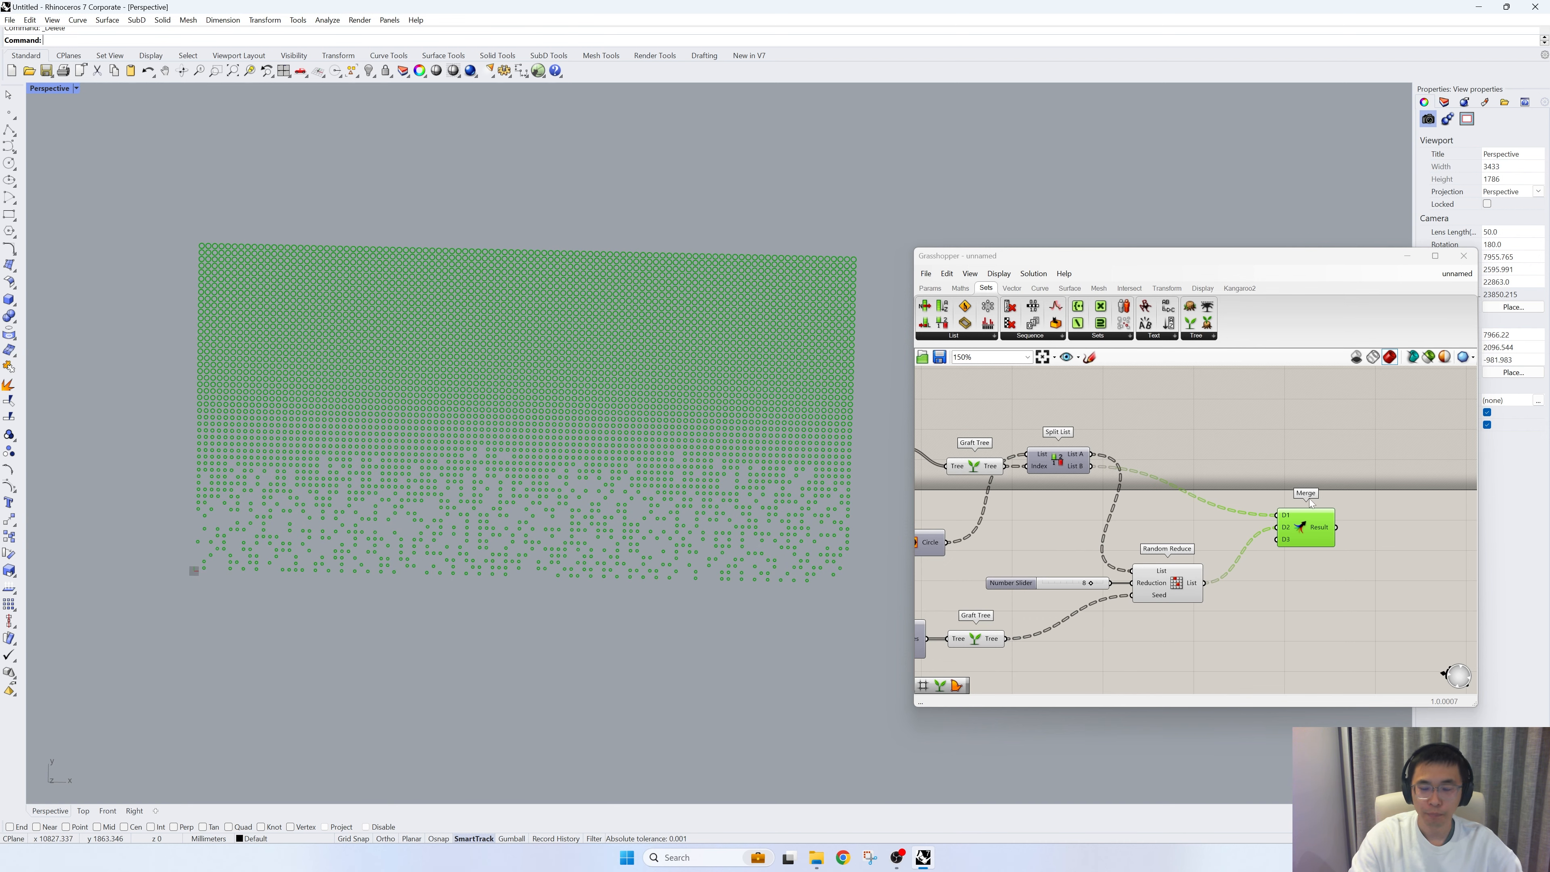
pyautogui.moveTo(1309, 498); pyautogui.dragTo(1216, 480, button='right')
pyautogui.click(1271, 518)
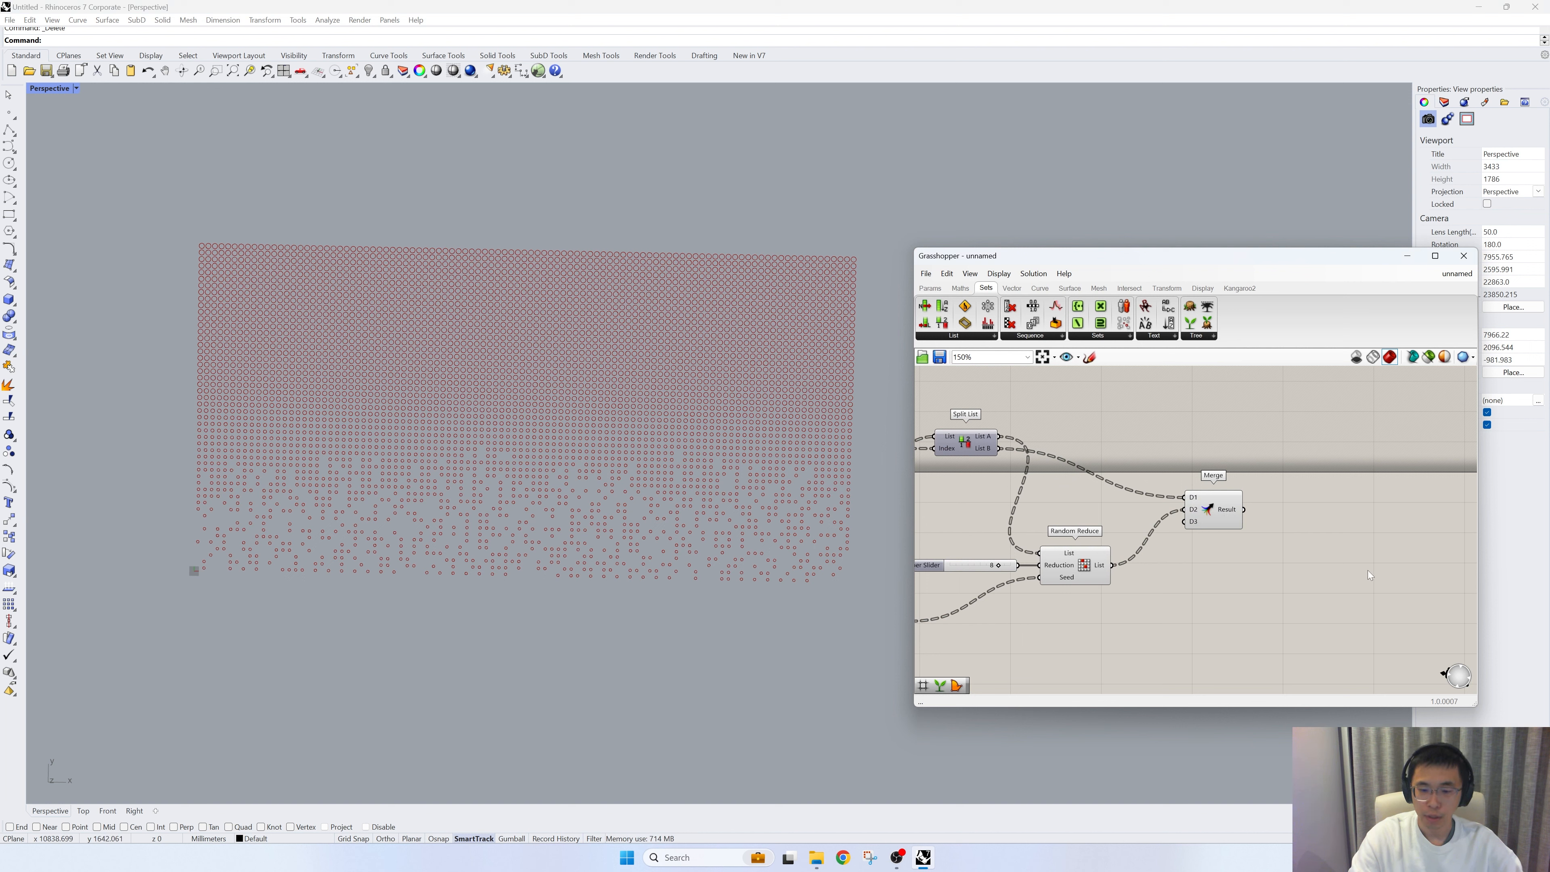
# Add a Rectangle component with X Size and Y Size inputs below the Subtraction and Division components
pyautogui.scroll(-4, 1367, 571)
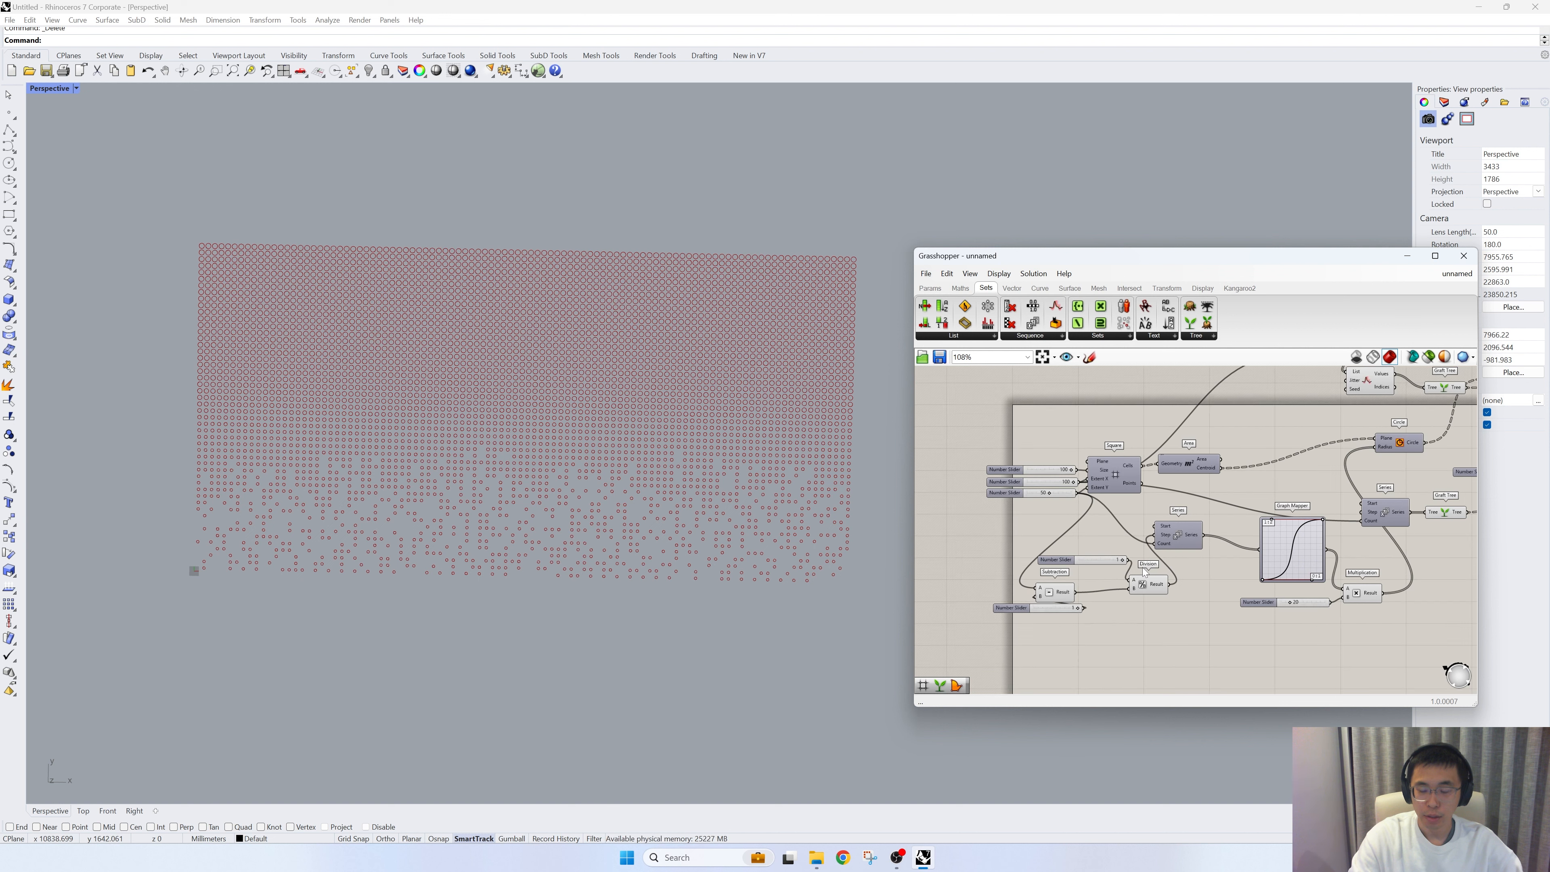
pyautogui.click(1114, 485)
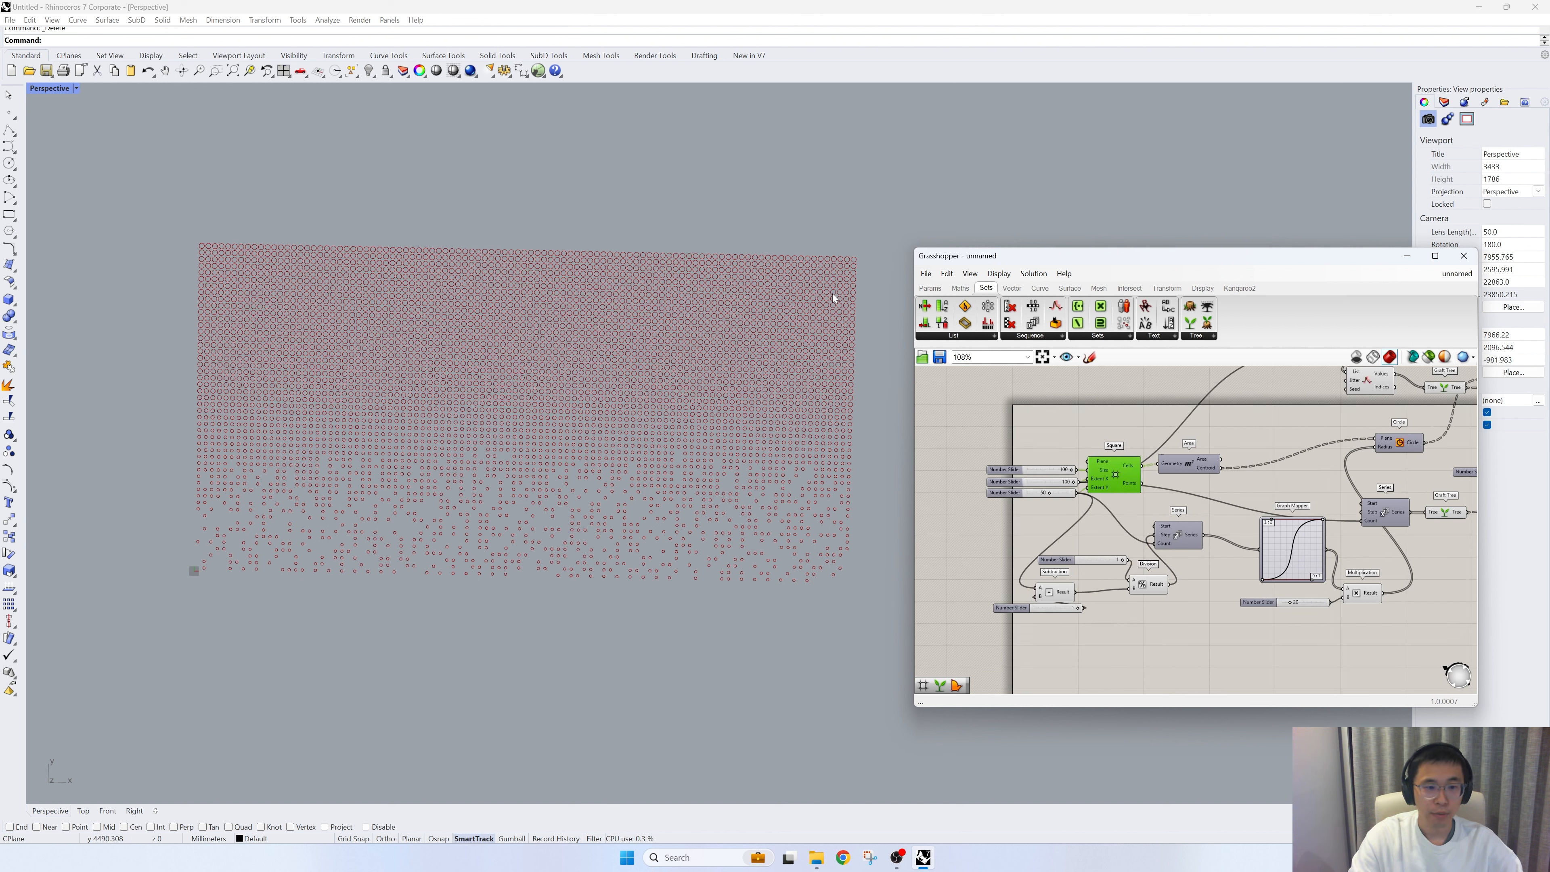
pyautogui.moveTo(1133, 661); pyautogui.dragTo(1123, 618, button='right')
pyautogui.doubleClick(1123, 618)
pyautogui.write('rec')
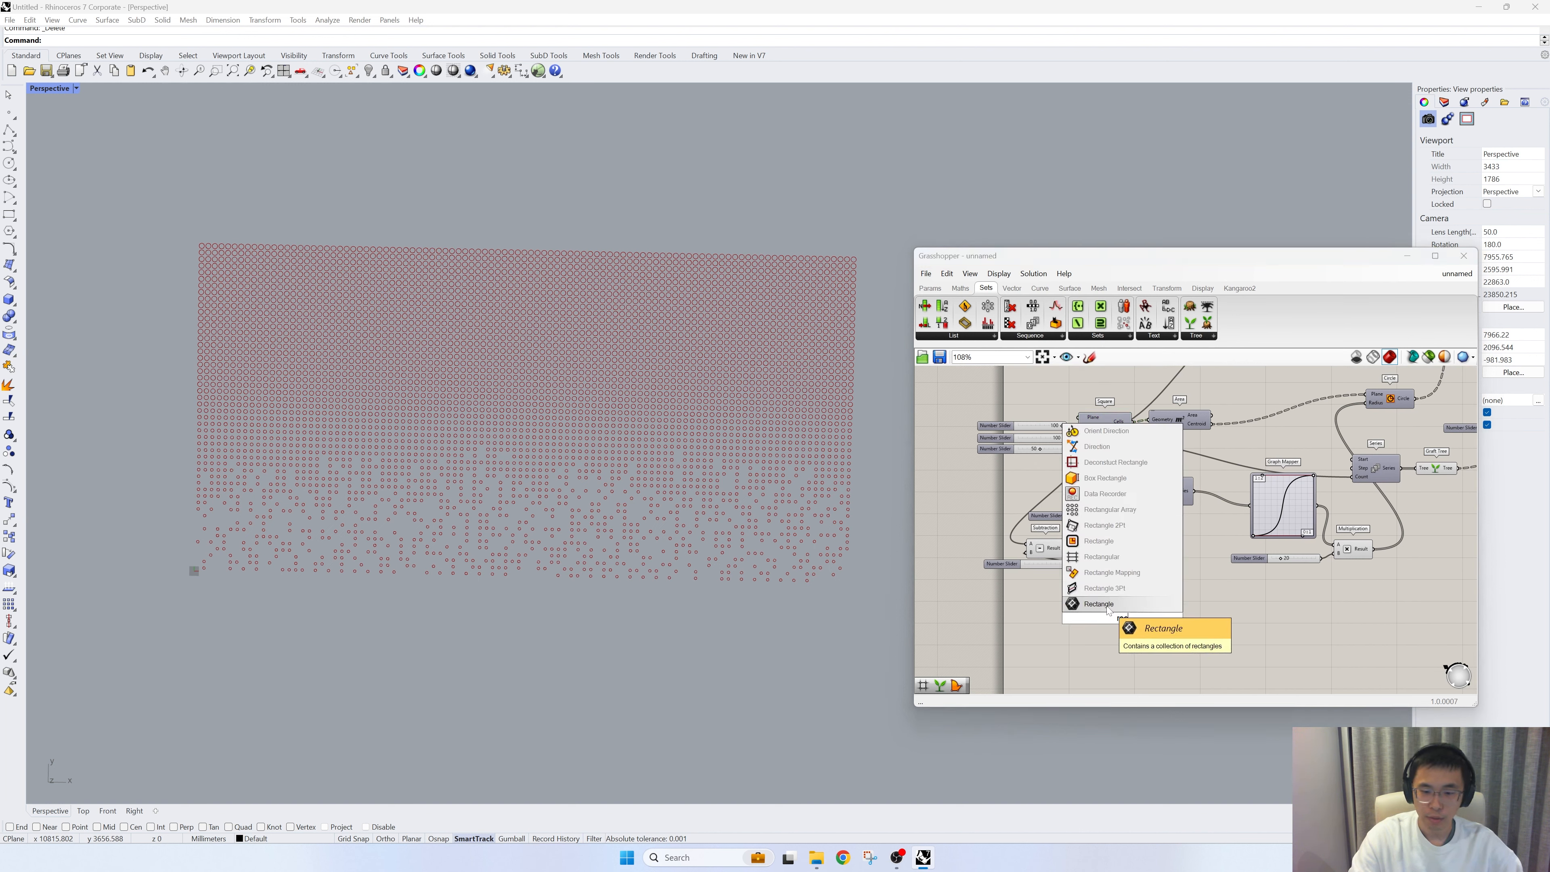
pyautogui.click(1108, 617)
pyautogui.scroll(2, 1108, 618)
pyautogui.moveTo(1107, 614); pyautogui.dragTo(1131, 623)
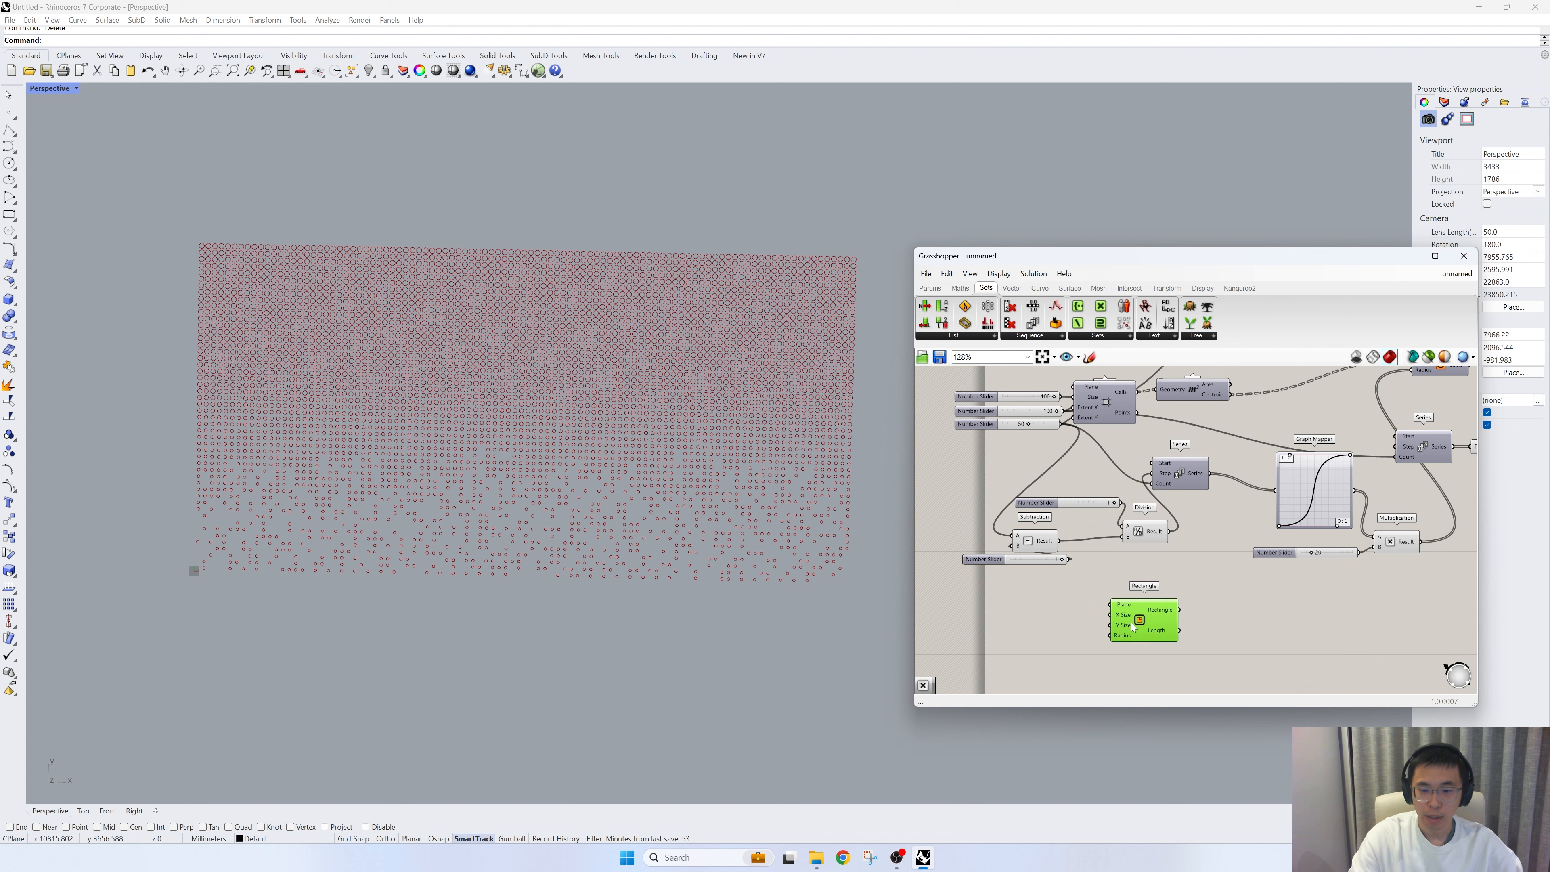
# Add a Multiplication of the grid's Size and Extent Y sliders and wire its result into the Rectangle's X Size
pyautogui.doubleClick(1033, 620)
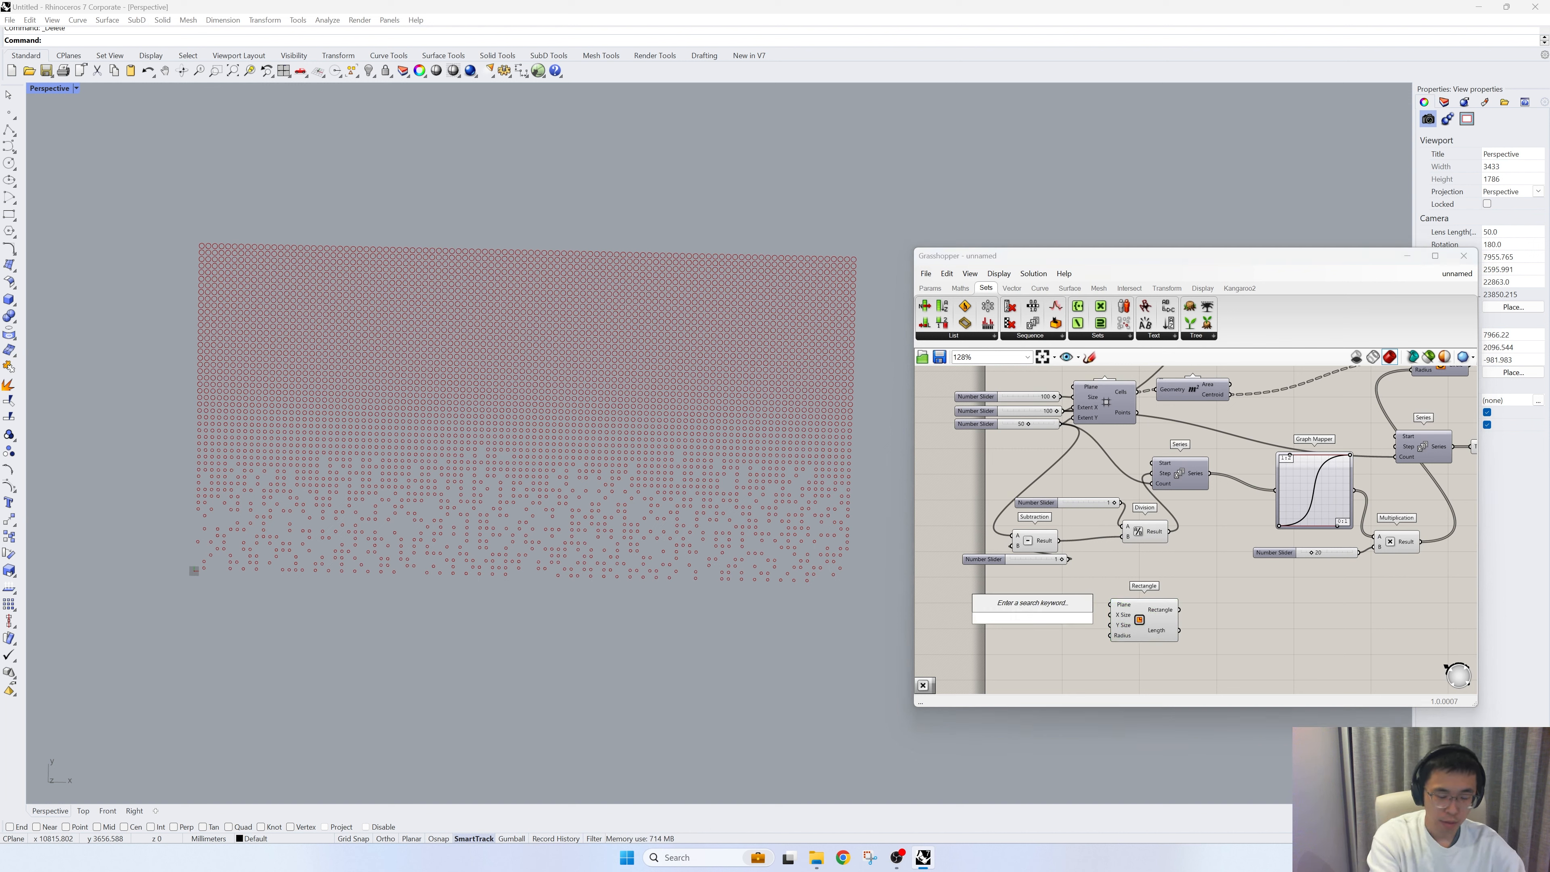
pyautogui.write('*')
pyautogui.press('Return')
pyautogui.moveTo(1063, 424); pyautogui.dragTo(1031, 614)
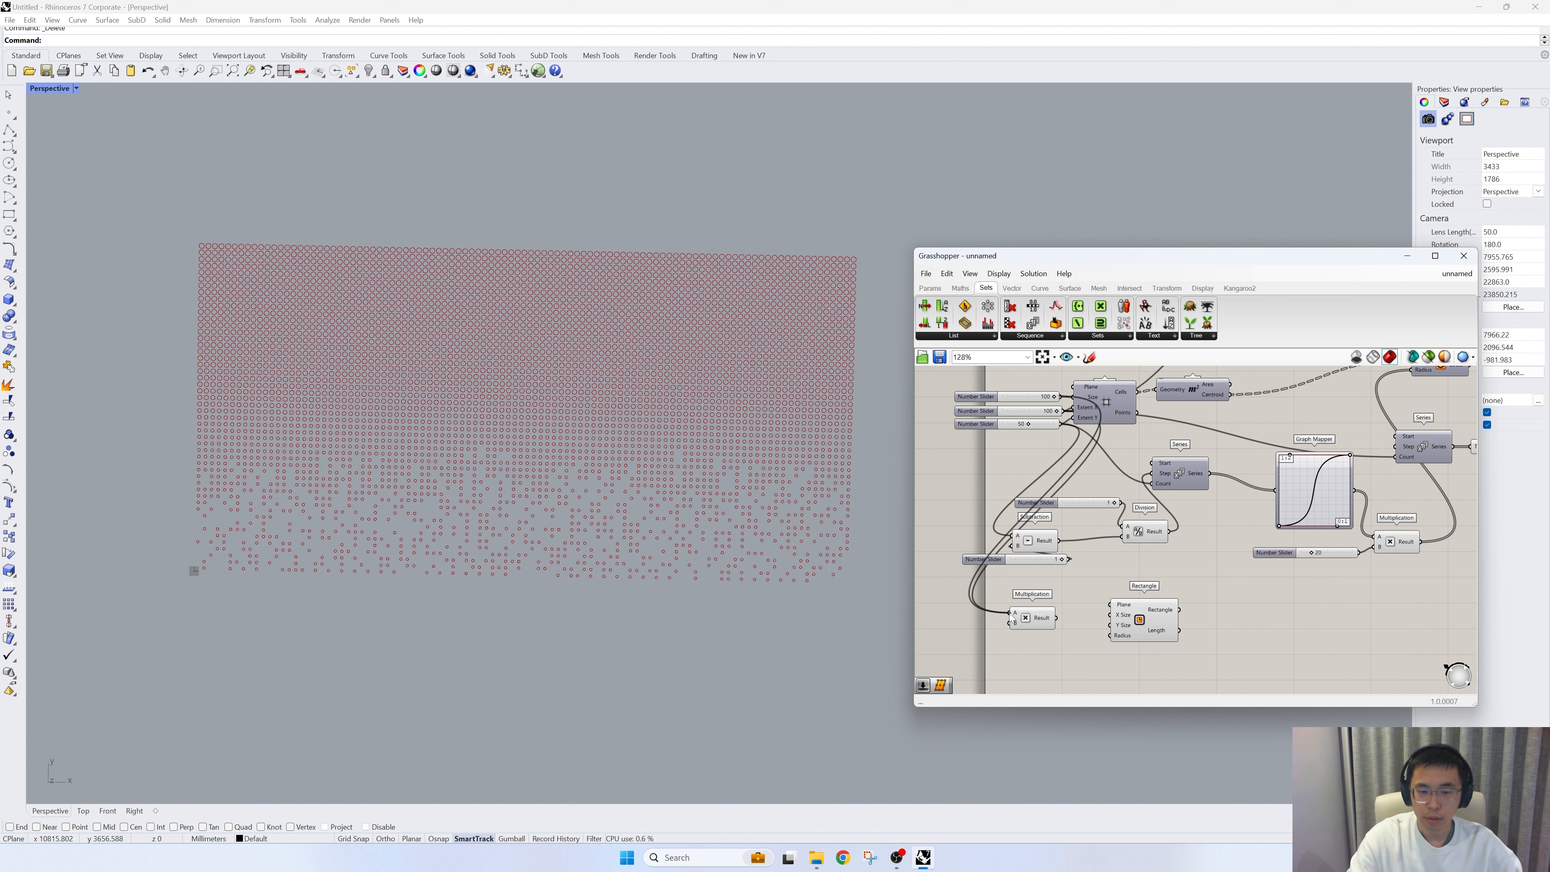
pyautogui.moveTo(1062, 426); pyautogui.dragTo(1067, 643)
# Duplicate the Multiplication to drive the Rectangle's Y Size, and rewire the original to multiply the Size and Extent X sliders
pyautogui.moveTo(1065, 623)
pyautogui.hotkey('ctrl', 'c')
pyautogui.hotkey('ctrl', 'v')
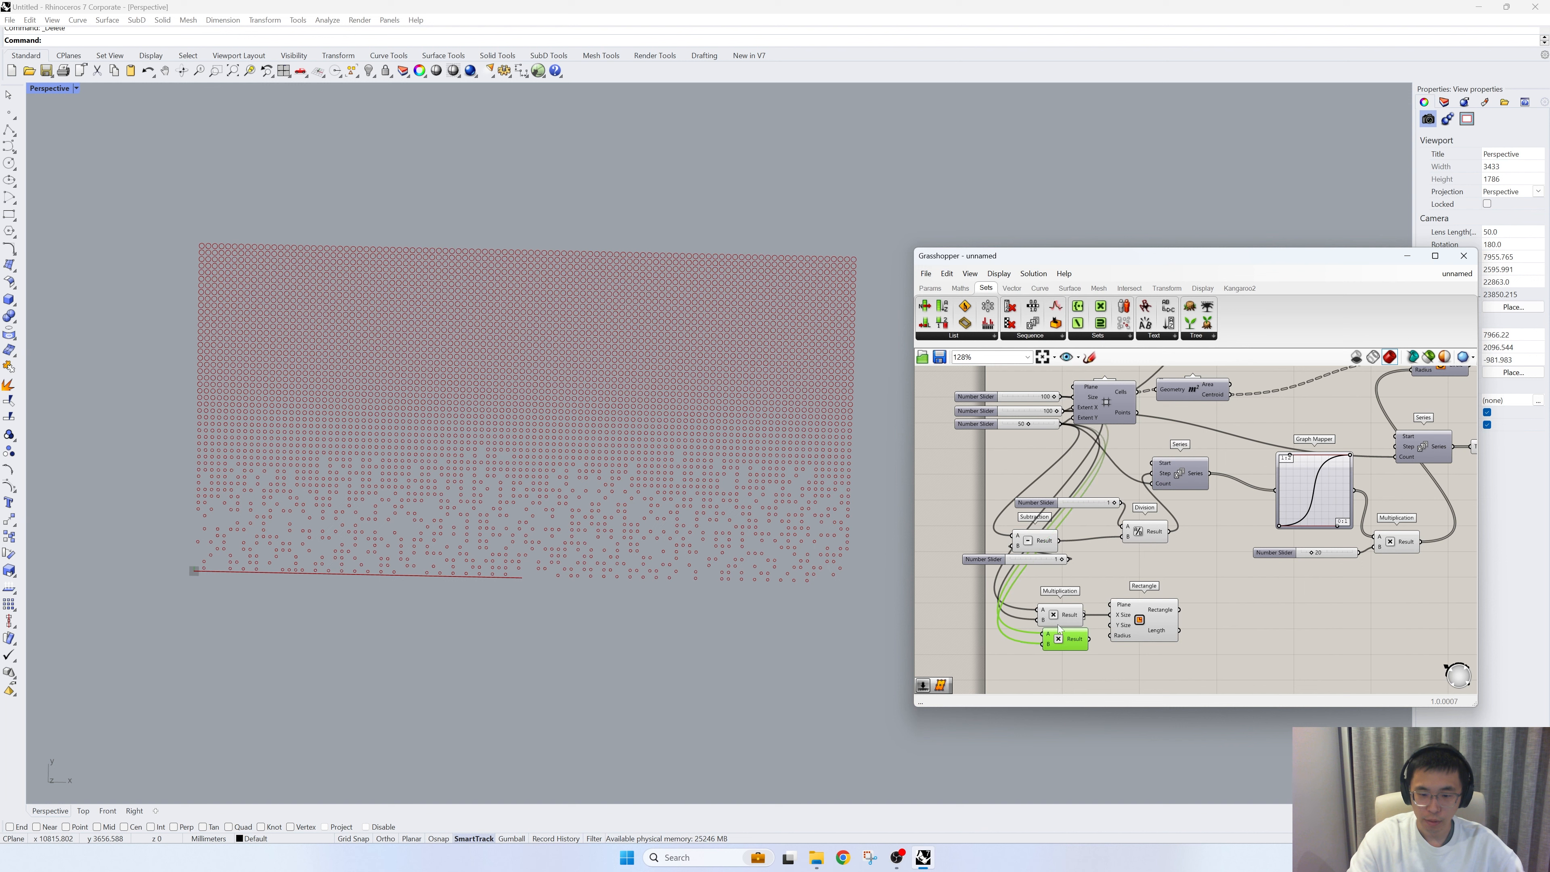
pyautogui.moveTo(1064, 618); pyautogui.dragTo(1069, 618)
pyautogui.moveTo(1064, 410); pyautogui.dragTo(1047, 612)
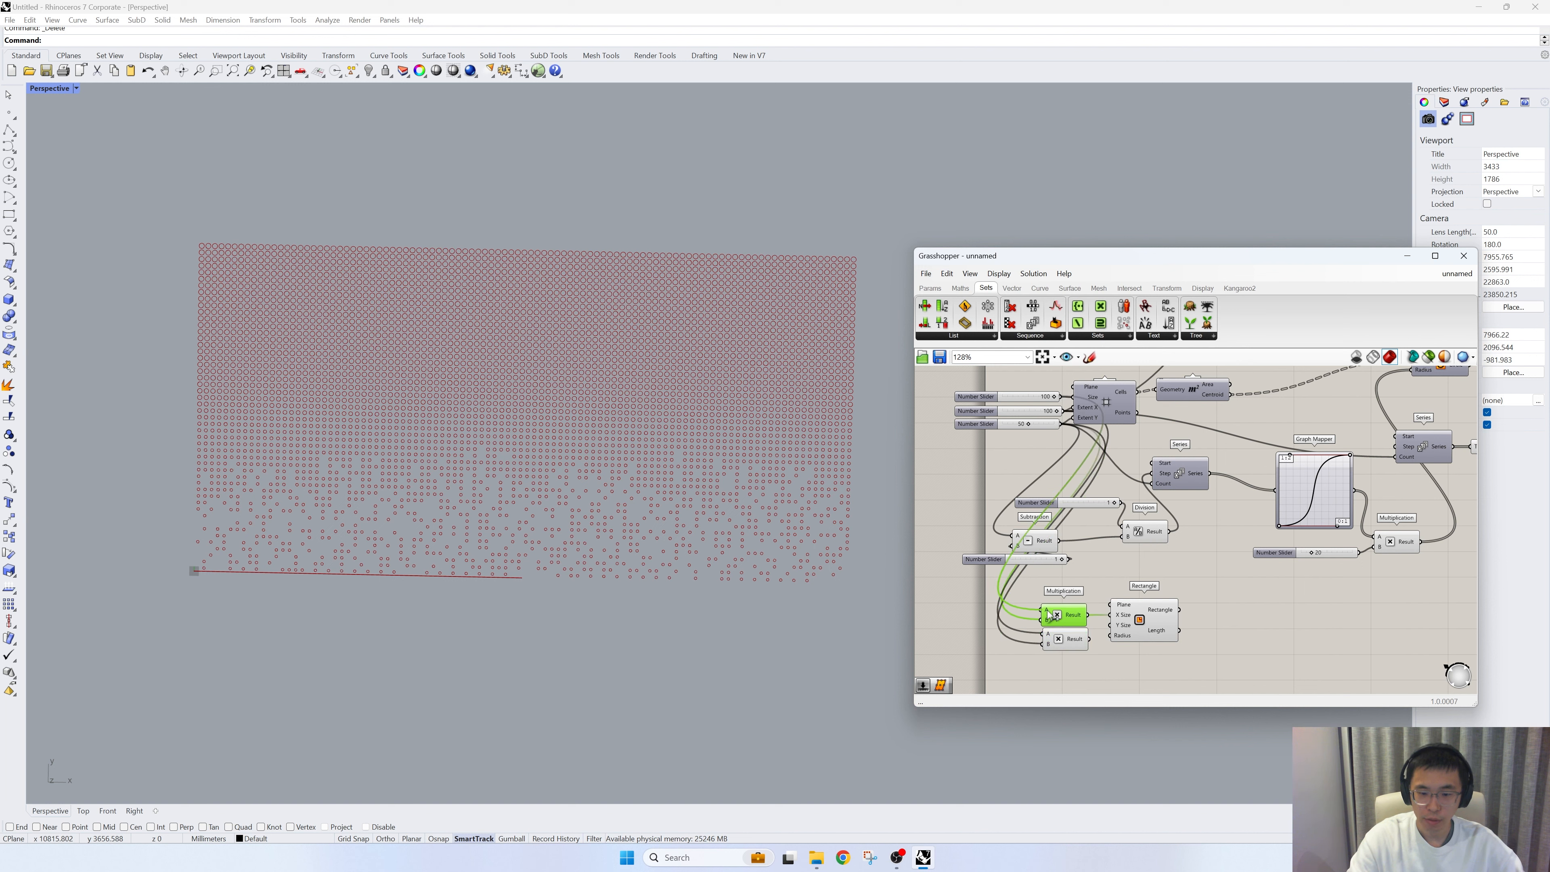
pyautogui.moveTo(1063, 412); pyautogui.dragTo(1039, 620)
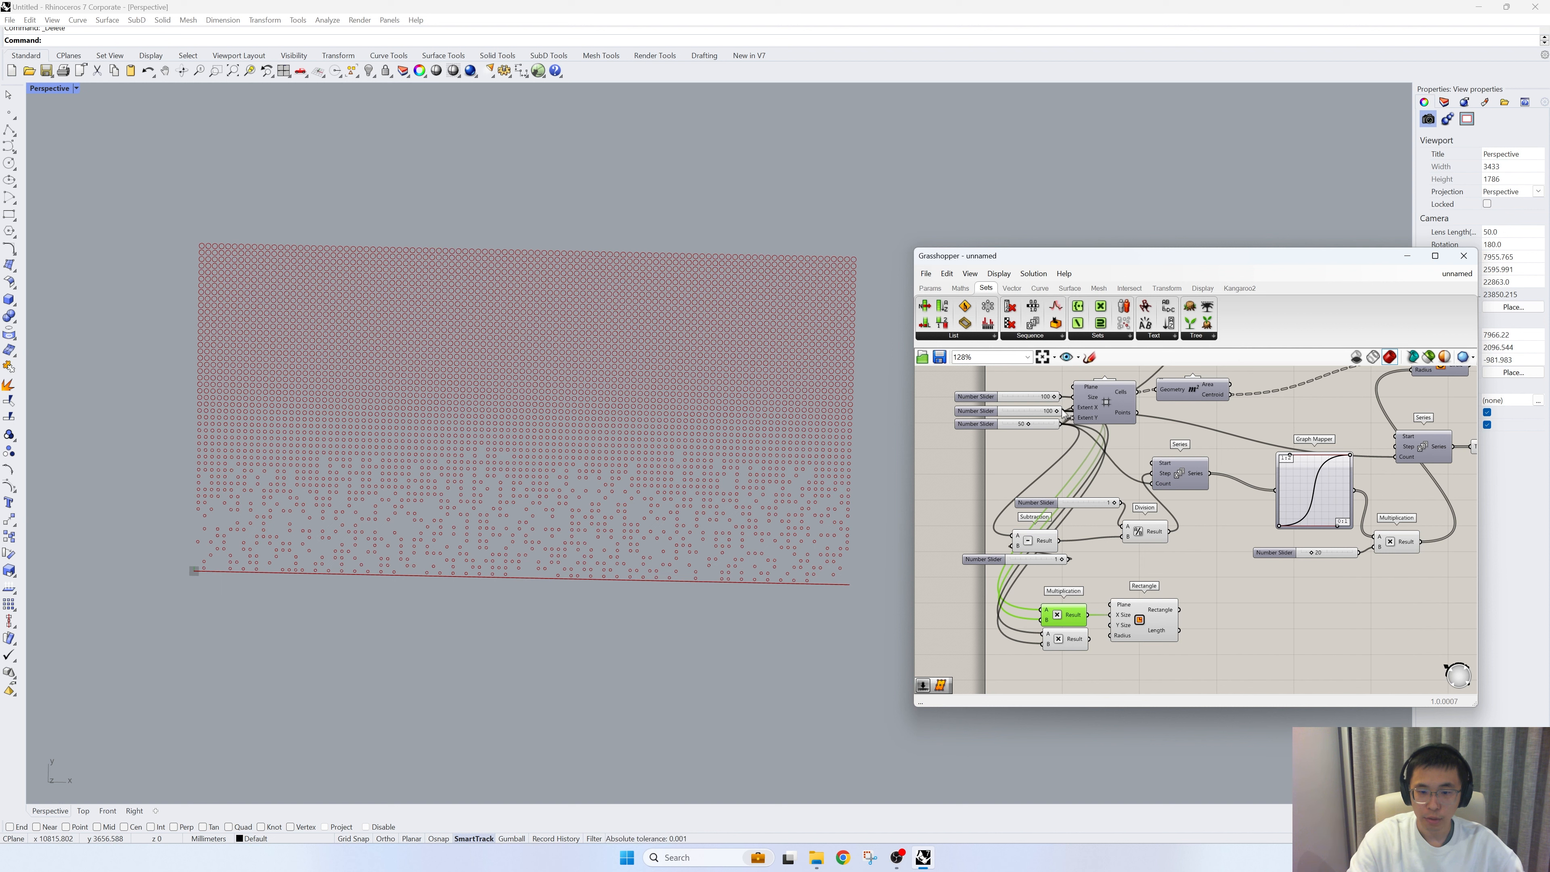
pyautogui.moveTo(1061, 398); pyautogui.dragTo(1058, 608)
# Turn off the preview of the new Rectangle component
pyautogui.click(1169, 654)
pyautogui.rightClick(1169, 573)
pyautogui.click(1231, 596)
# Move the Rectangle and its two Multiplications below Merge, and turn off the preview of all components feeding Merge
pyautogui.scroll(-3, 1242, 599)
pyautogui.moveTo(1241, 597); pyautogui.dragTo(1012, 608, button='right')
pyautogui.scroll(-2, 1013, 609)
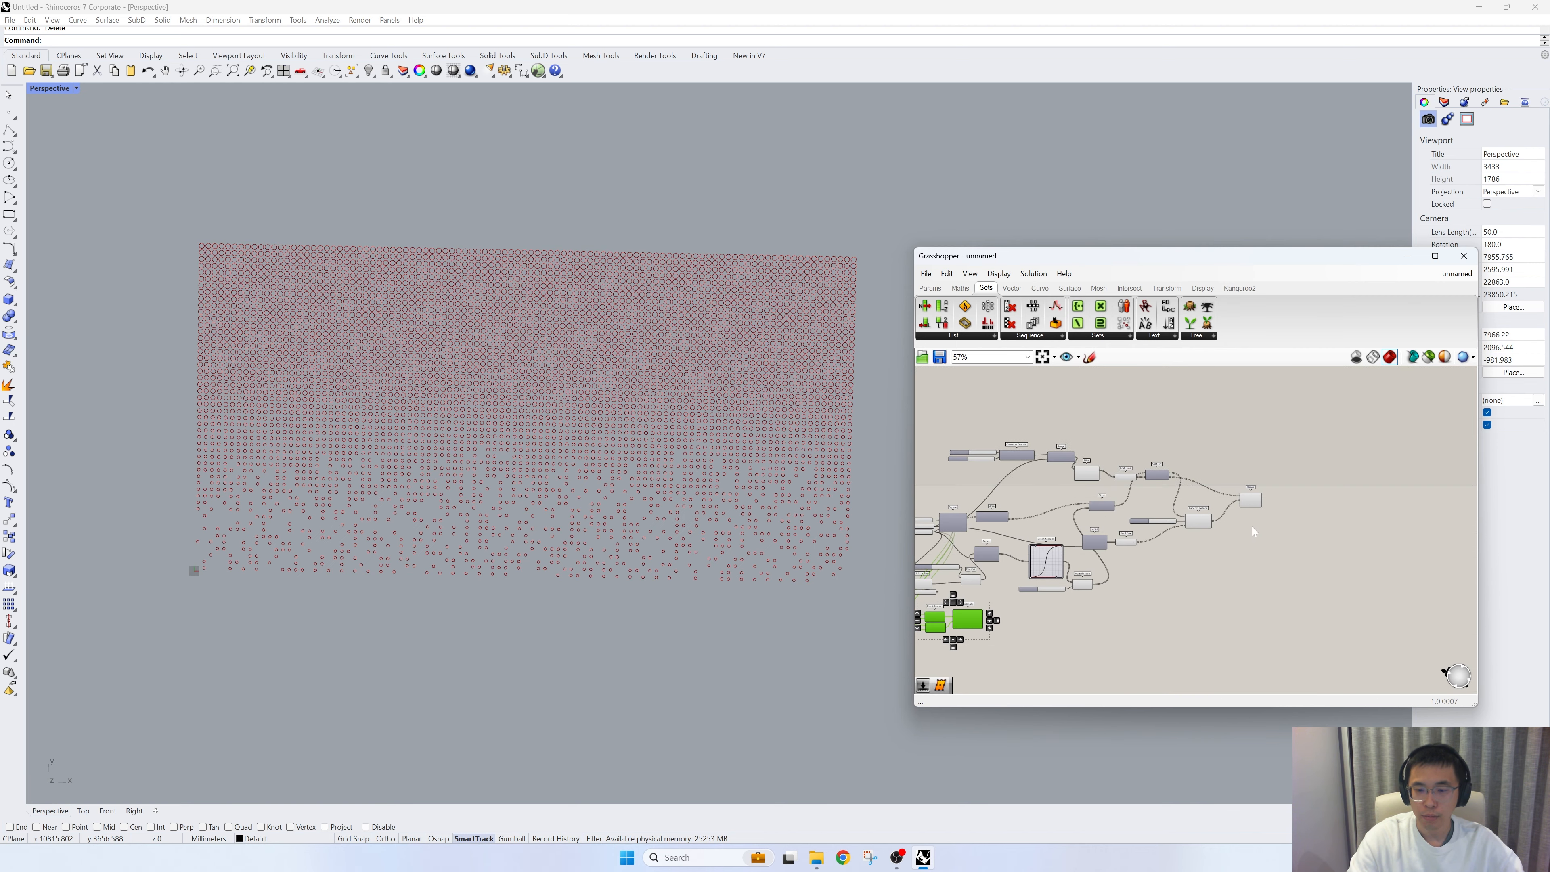
pyautogui.scroll(1, 1253, 527)
pyautogui.moveTo(1140, 568); pyautogui.dragTo(1242, 530, button='right')
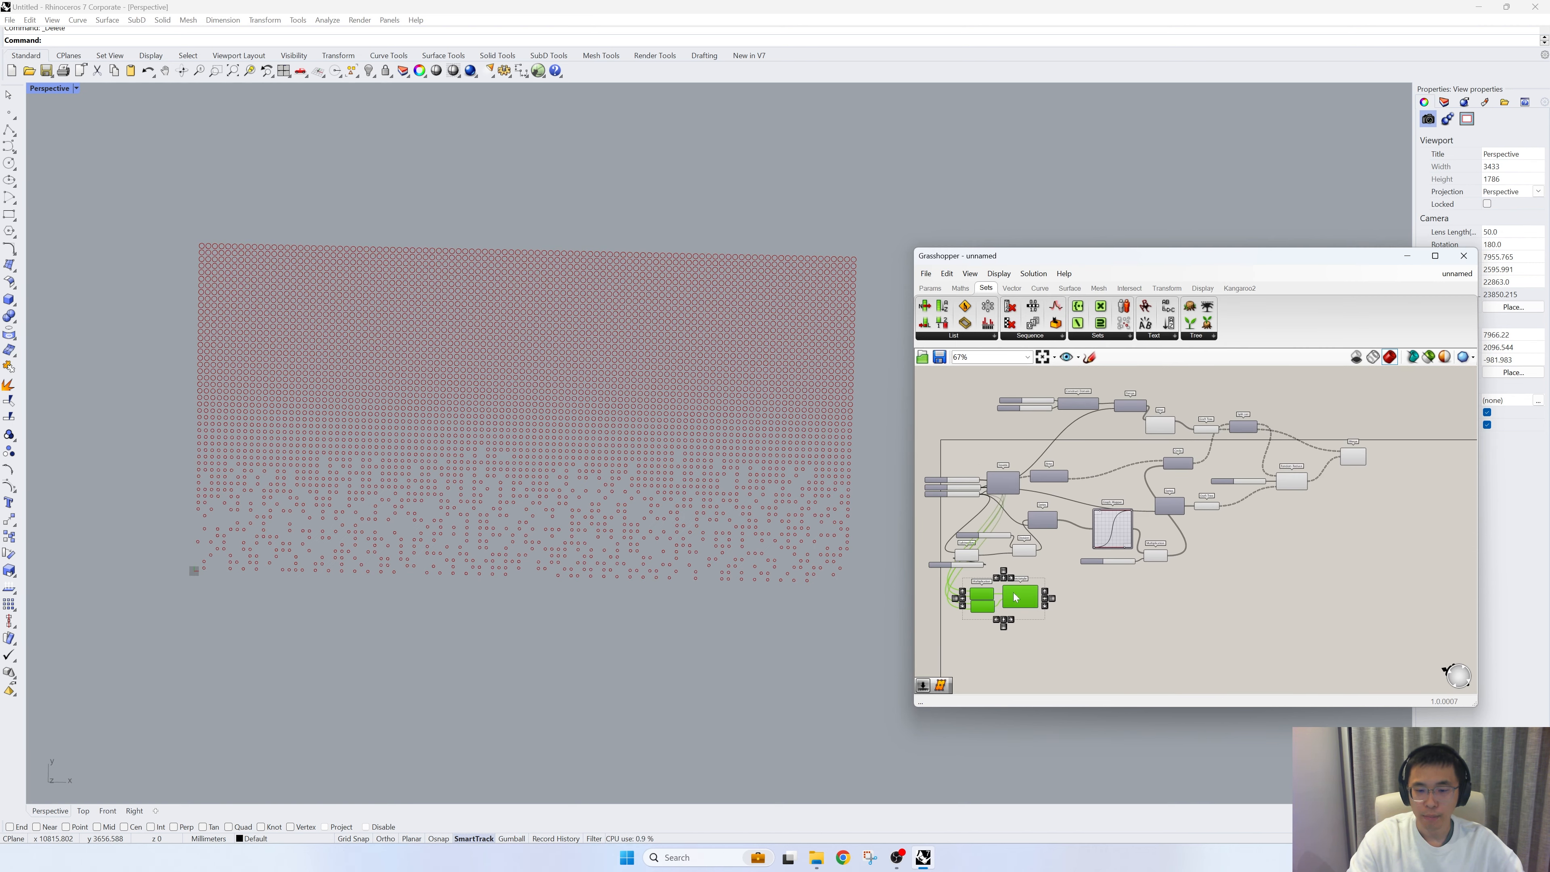
pyautogui.moveTo(1022, 599); pyautogui.dragTo(968, 382)
pyautogui.rightClick(968, 381)
pyautogui.click(996, 400)
pyautogui.scroll(5, 1351, 459)
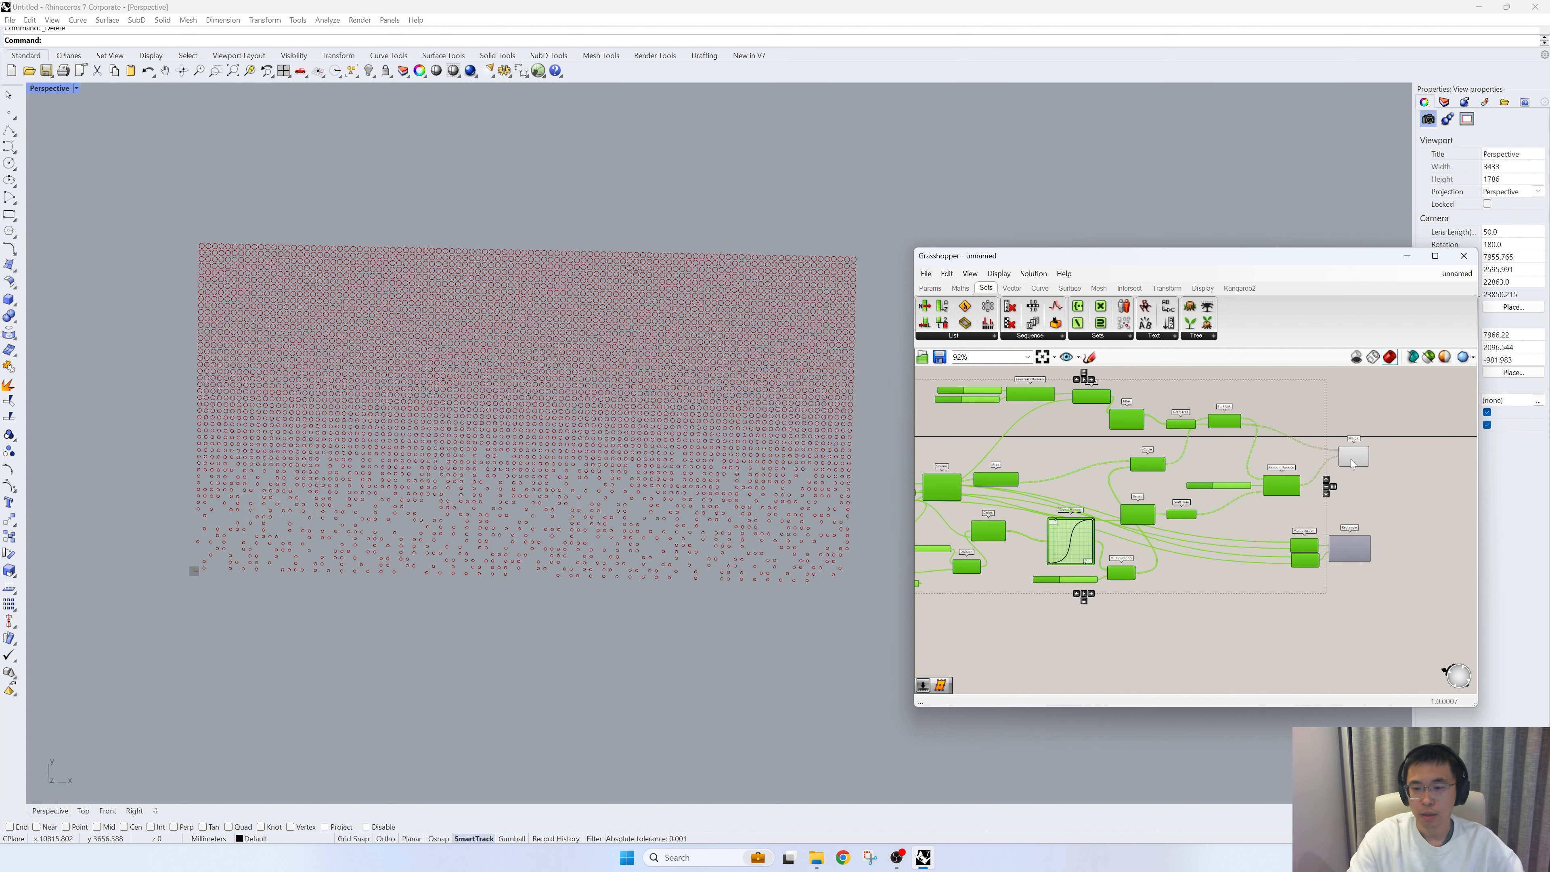
pyautogui.moveTo(1404, 521); pyautogui.dragTo(1180, 533, button='right')
pyautogui.click(1216, 557)
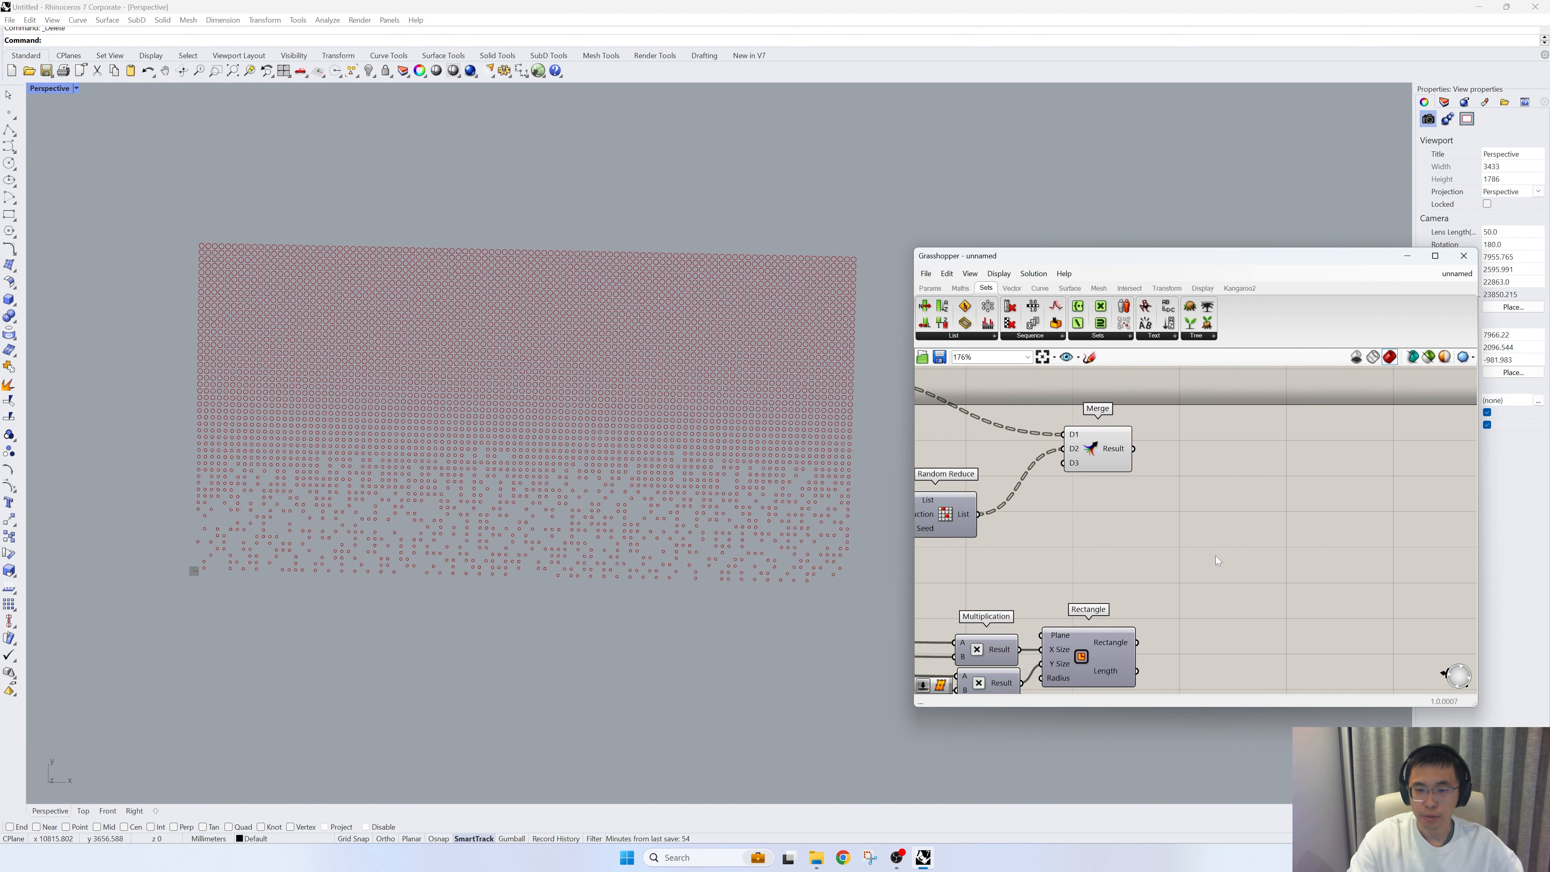
# Add a Boundary Surfaces component in the empty canvas area beyond the Merge component
pyautogui.click(1065, 290)
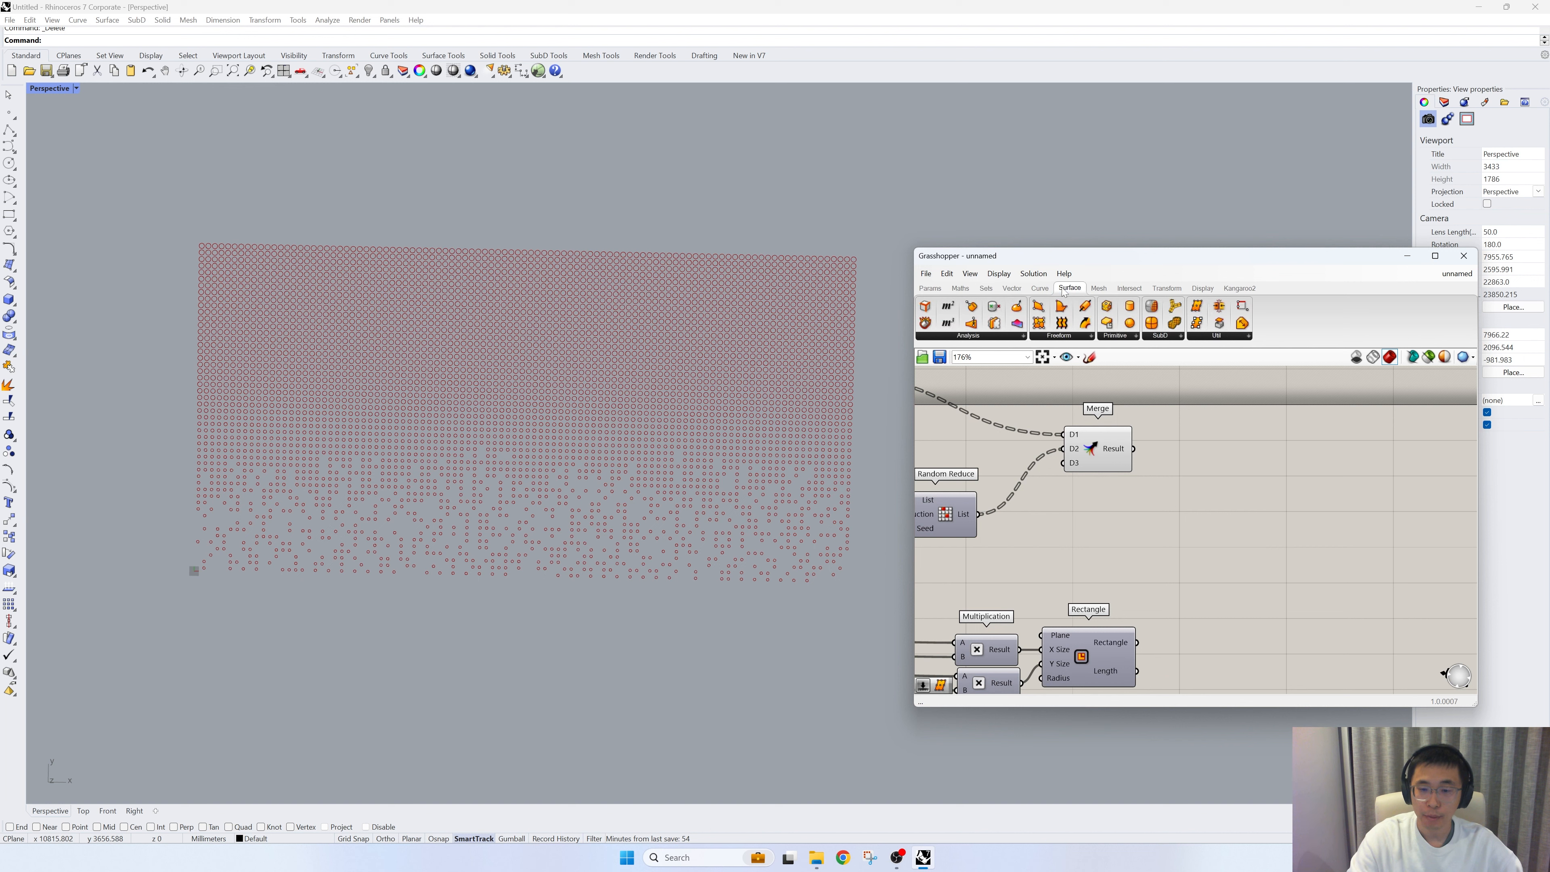
pyautogui.click(1077, 336)
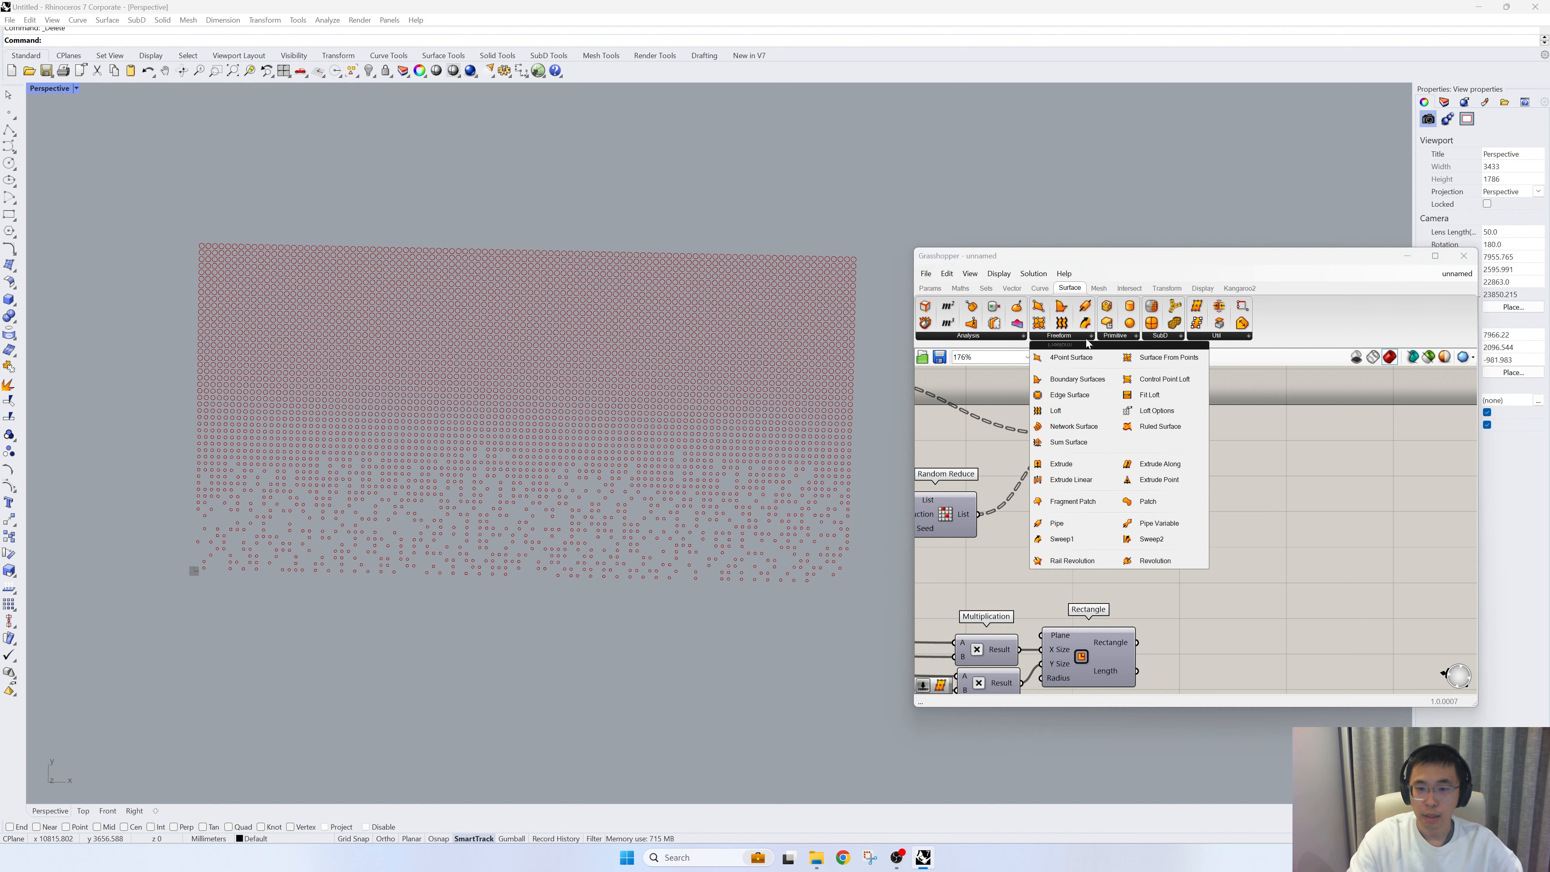
pyautogui.click(1094, 380)
pyautogui.click(1287, 514)
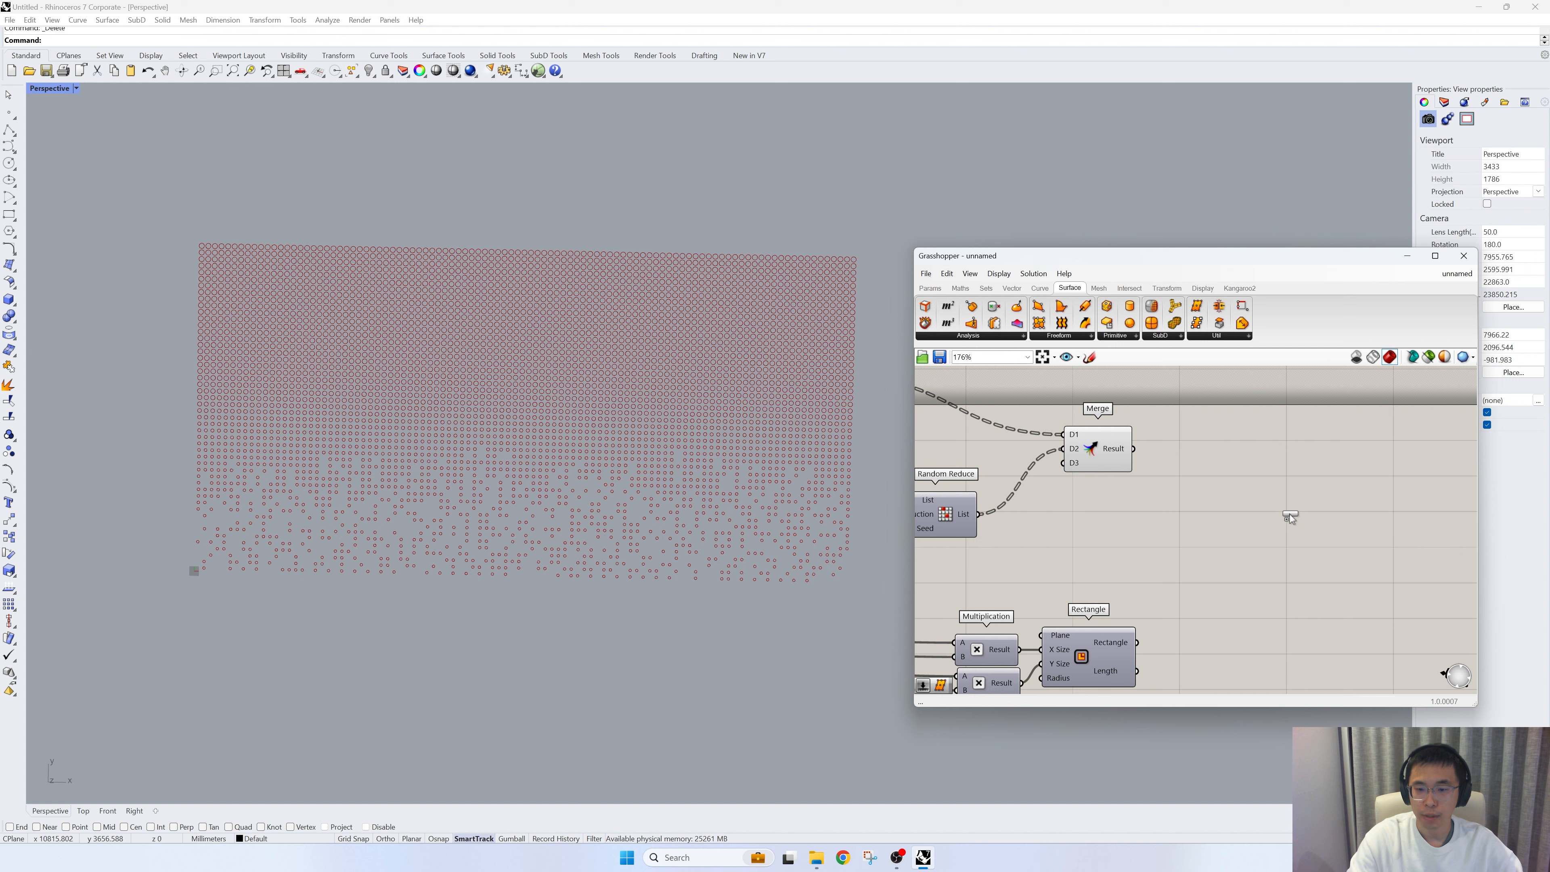
# Add a second Merge component, wiring the first Merge's Result into D1 and the Rectangle output into D2
pyautogui.doubleClick(1233, 531)
pyautogui.write('merge')
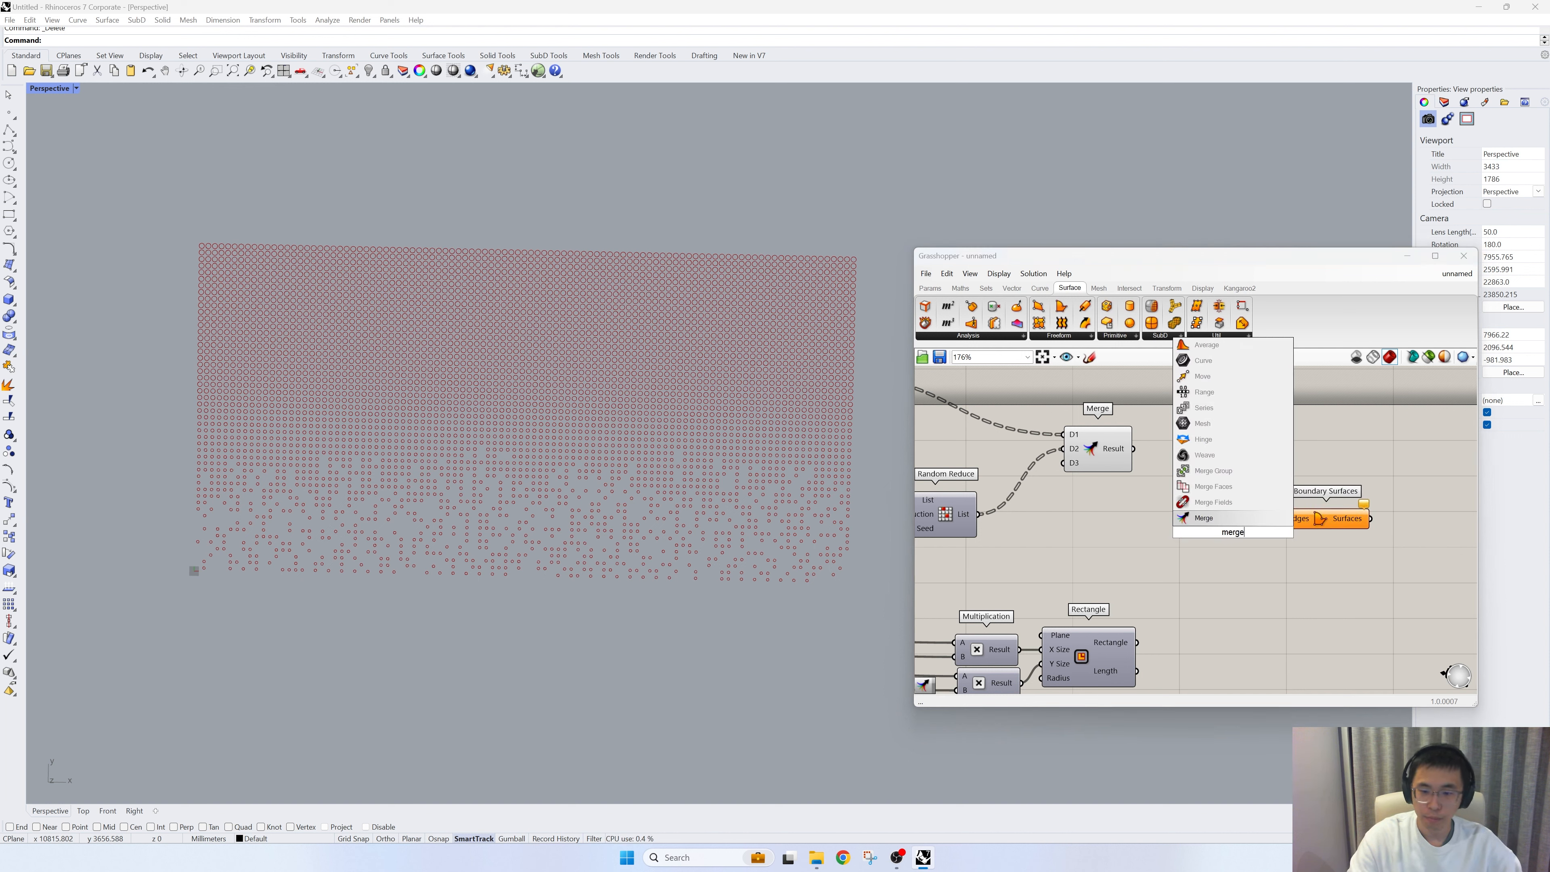
pyautogui.press('Return')
pyautogui.moveTo(1136, 455); pyautogui.dragTo(1198, 530)
pyautogui.moveTo(1138, 643); pyautogui.dragTo(1164, 535)
# Flatten the Result output of the second Merge
pyautogui.moveTo(1226, 529); pyautogui.dragTo(1201, 530, button='right')
pyautogui.rightClick(1202, 535)
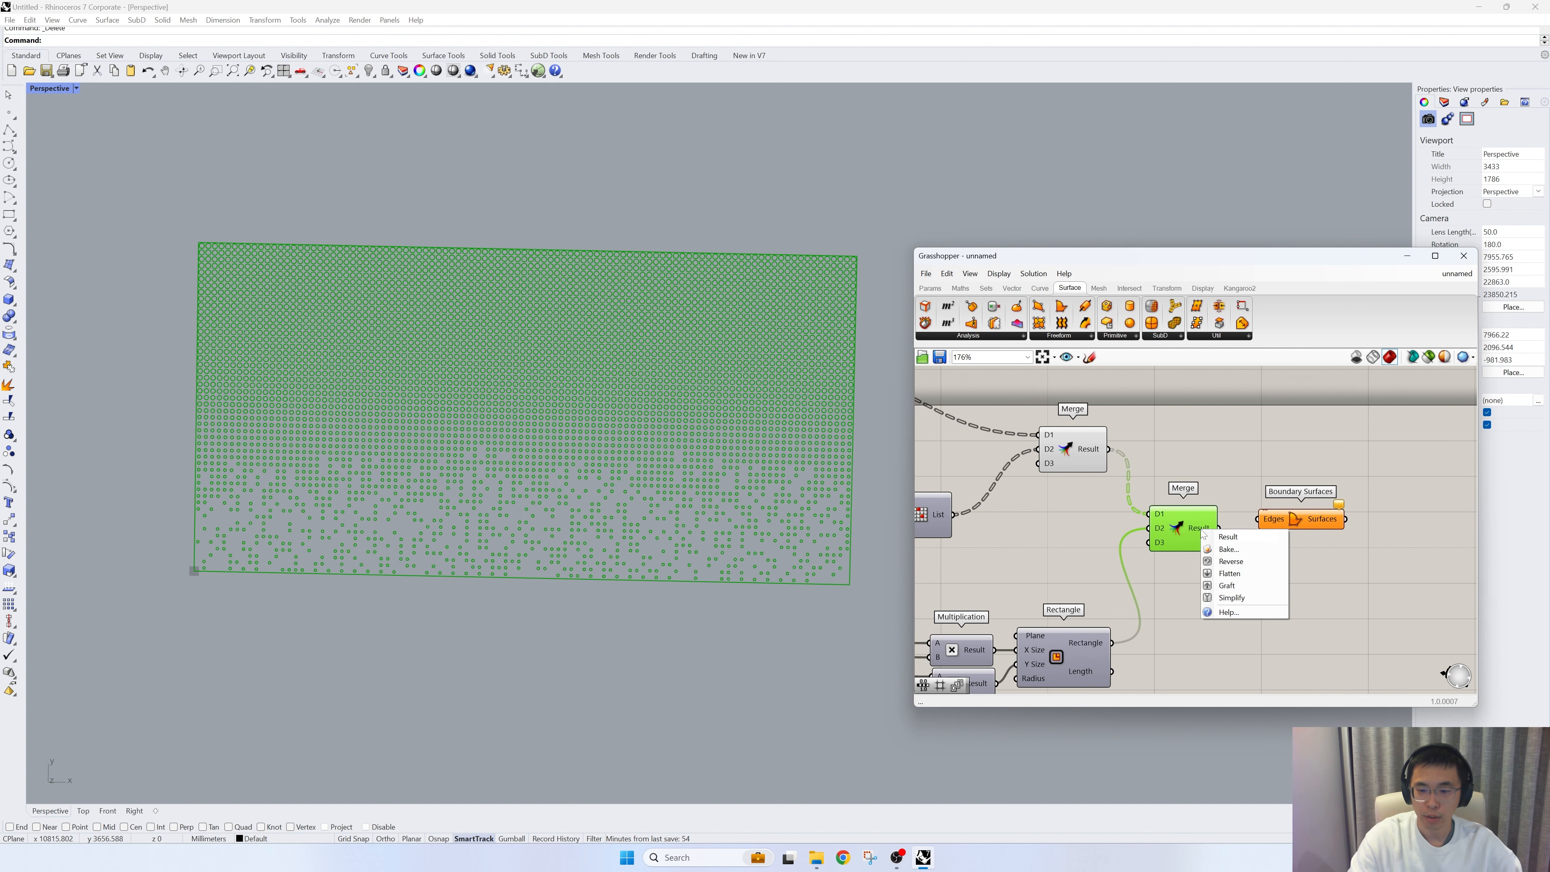
pyautogui.click(1216, 559)
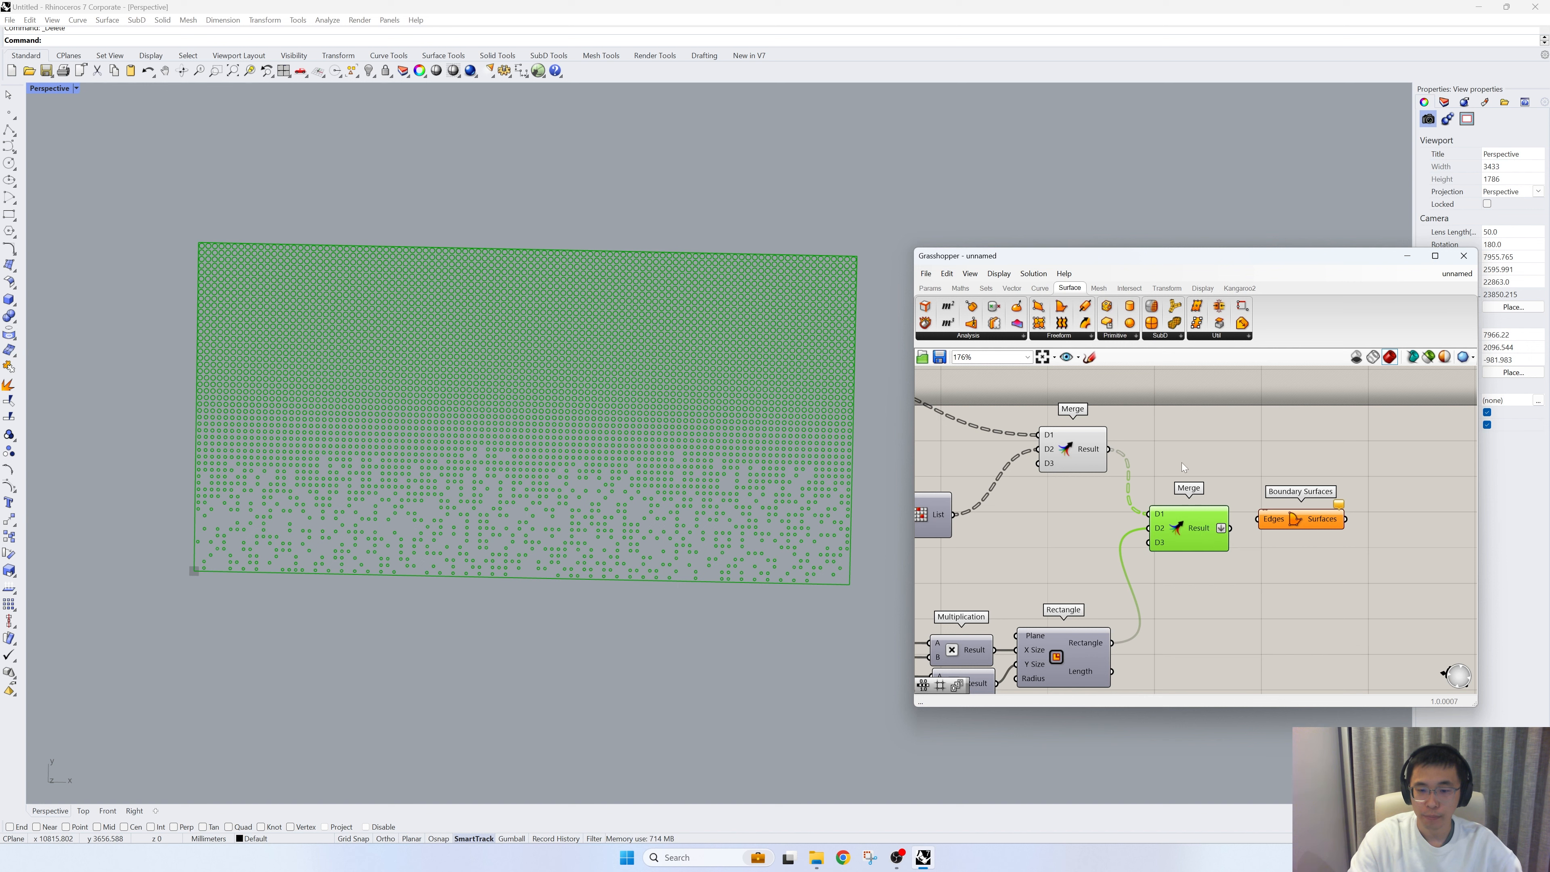
pyautogui.click(1148, 433)
# Wire the second Merge's Result into the Edges input of Boundary Surfaces to generate the perforated surface
pyautogui.moveTo(1294, 519); pyautogui.dragTo(1315, 527)
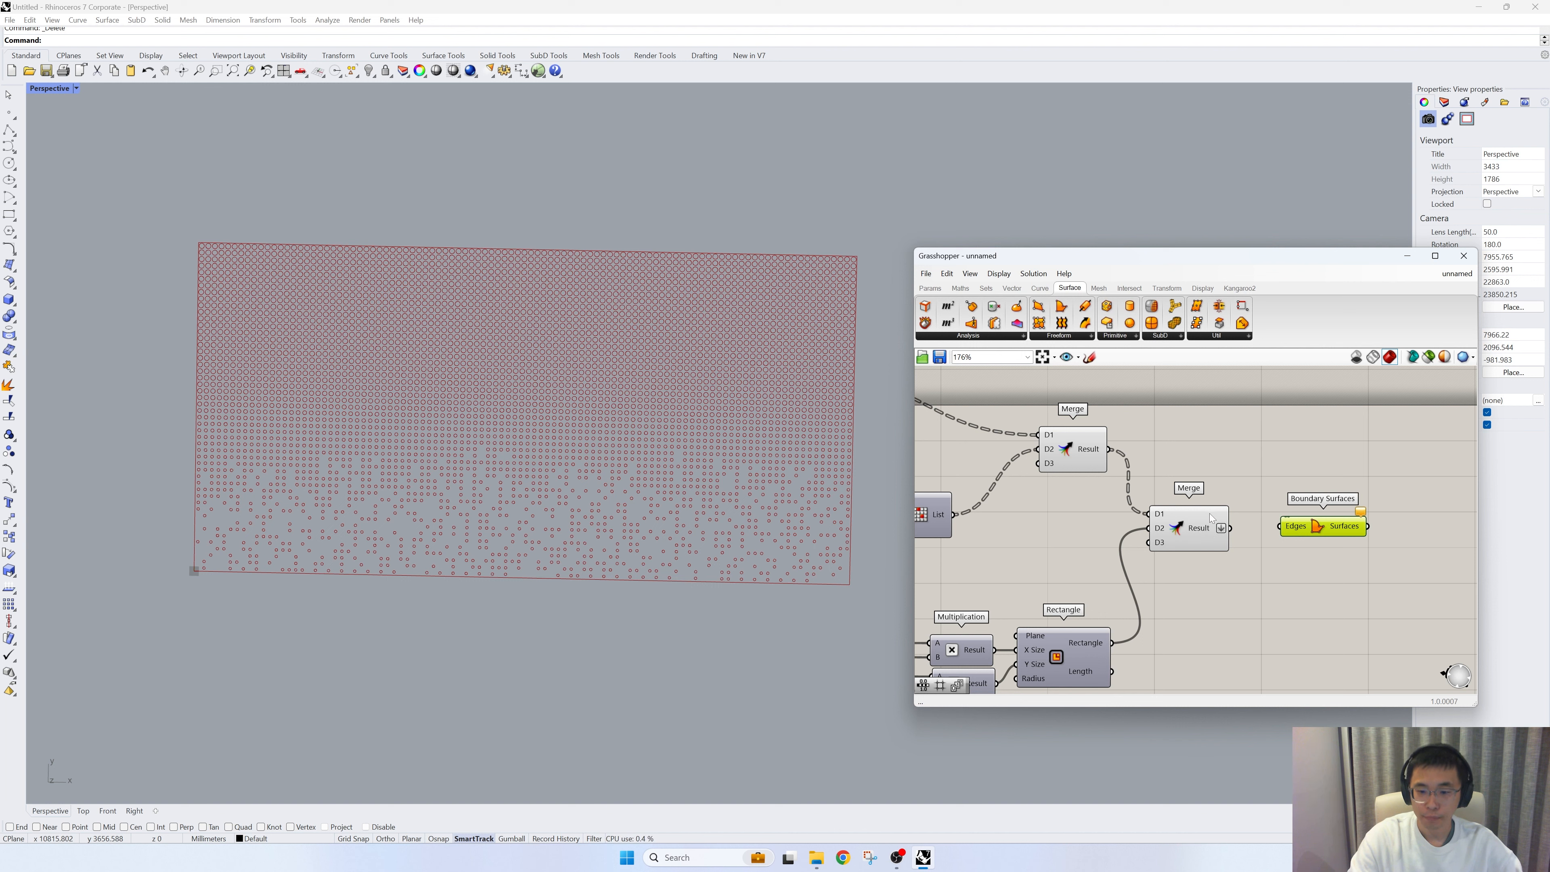
pyautogui.moveTo(1212, 532)
pyautogui.moveTo(1232, 530); pyautogui.dragTo(1256, 530)
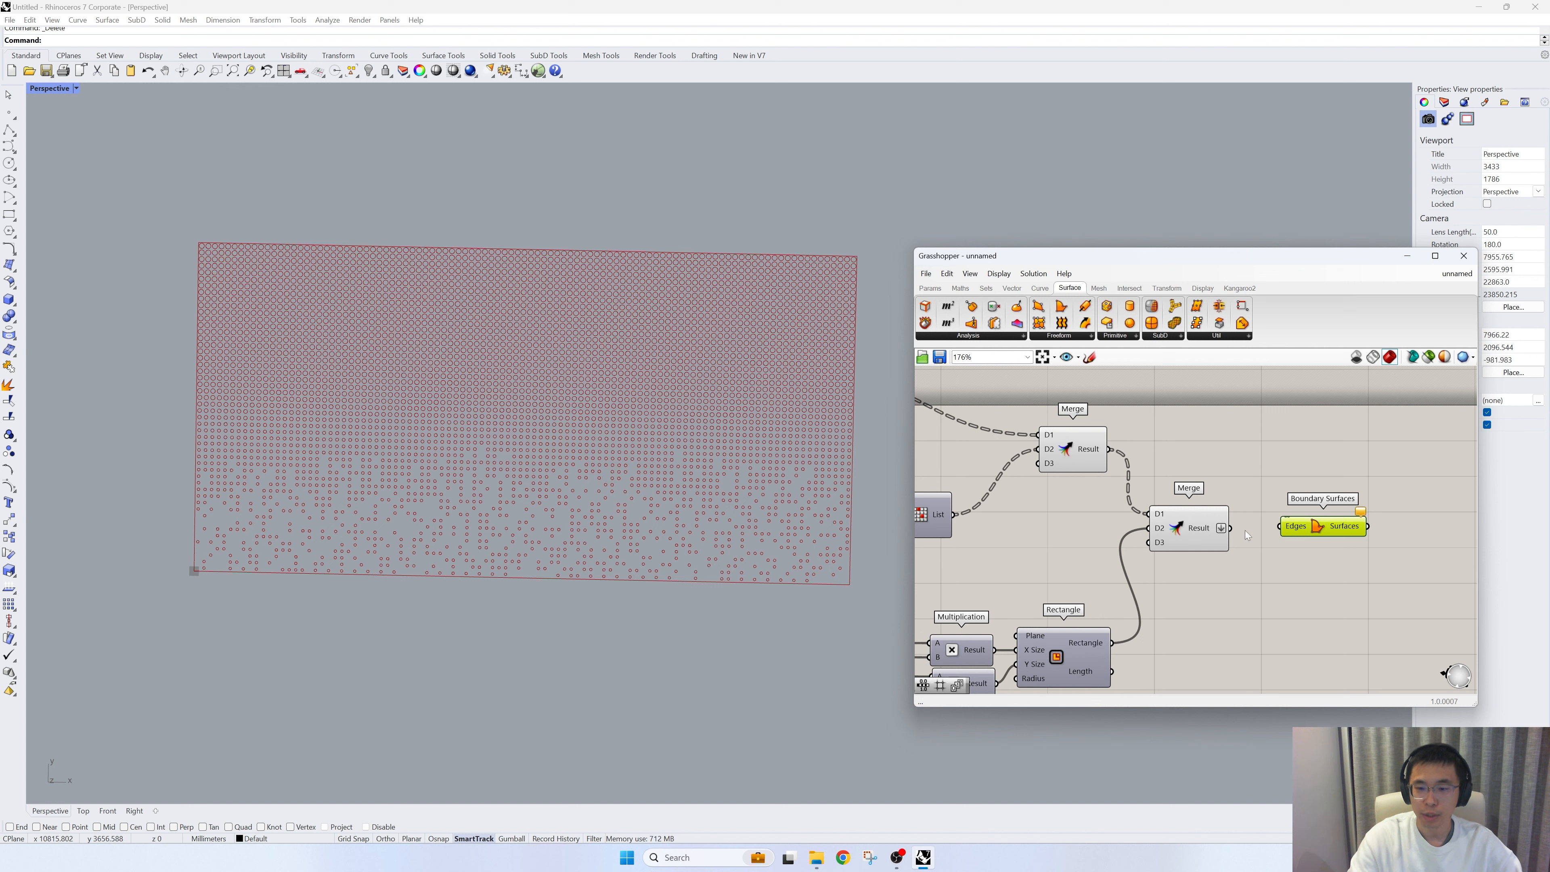
pyautogui.moveTo(1247, 536); pyautogui.dragTo(1198, 537, button='right')
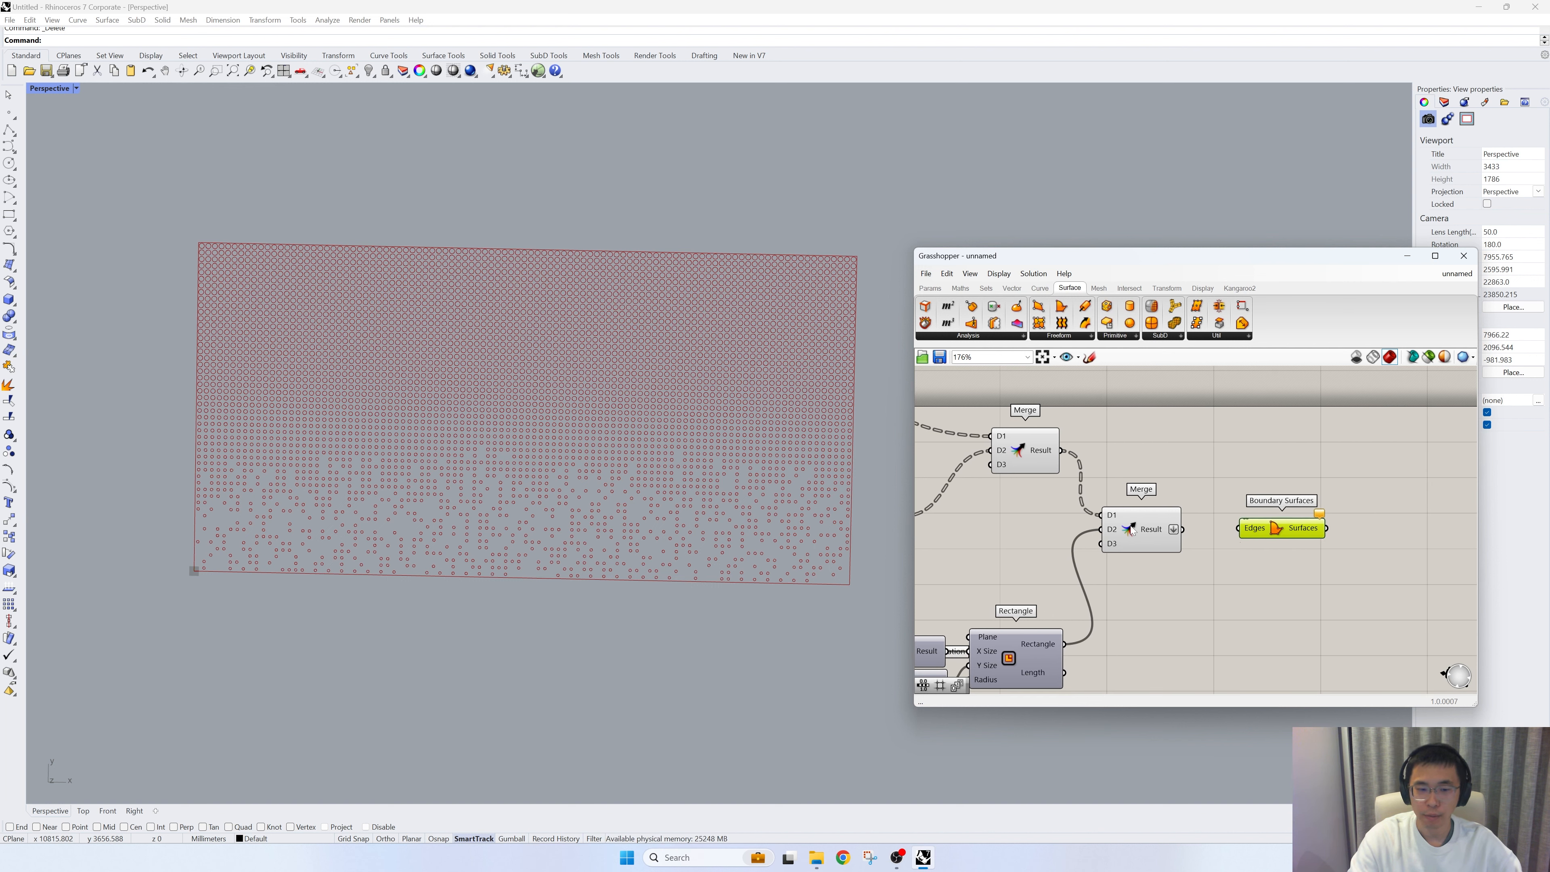
pyautogui.scroll(1, 410, 345)
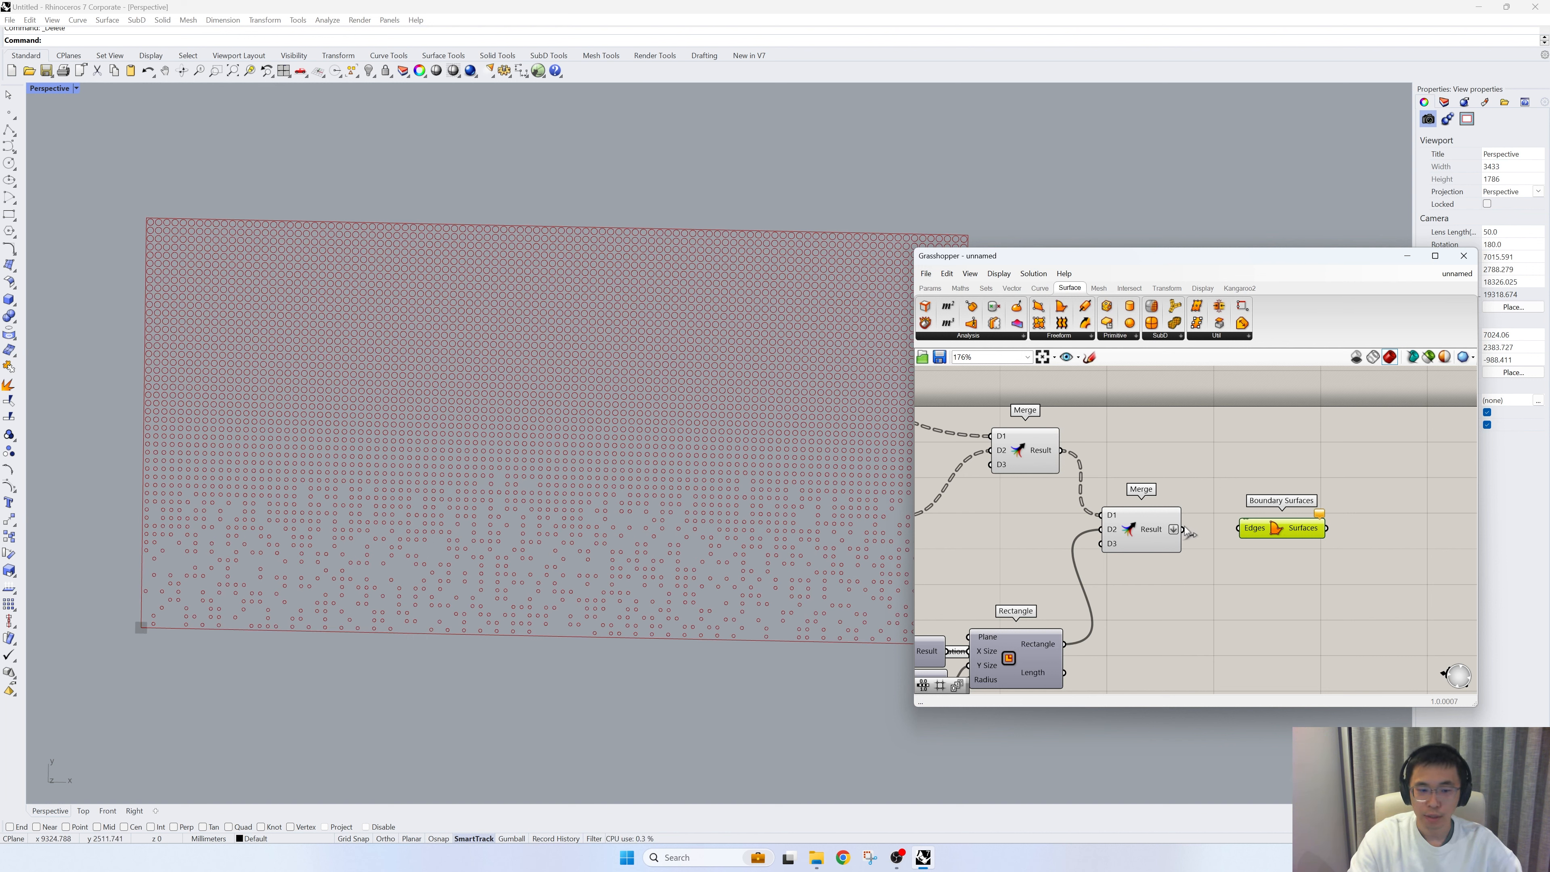
pyautogui.moveTo(1185, 527); pyautogui.dragTo(1243, 535)
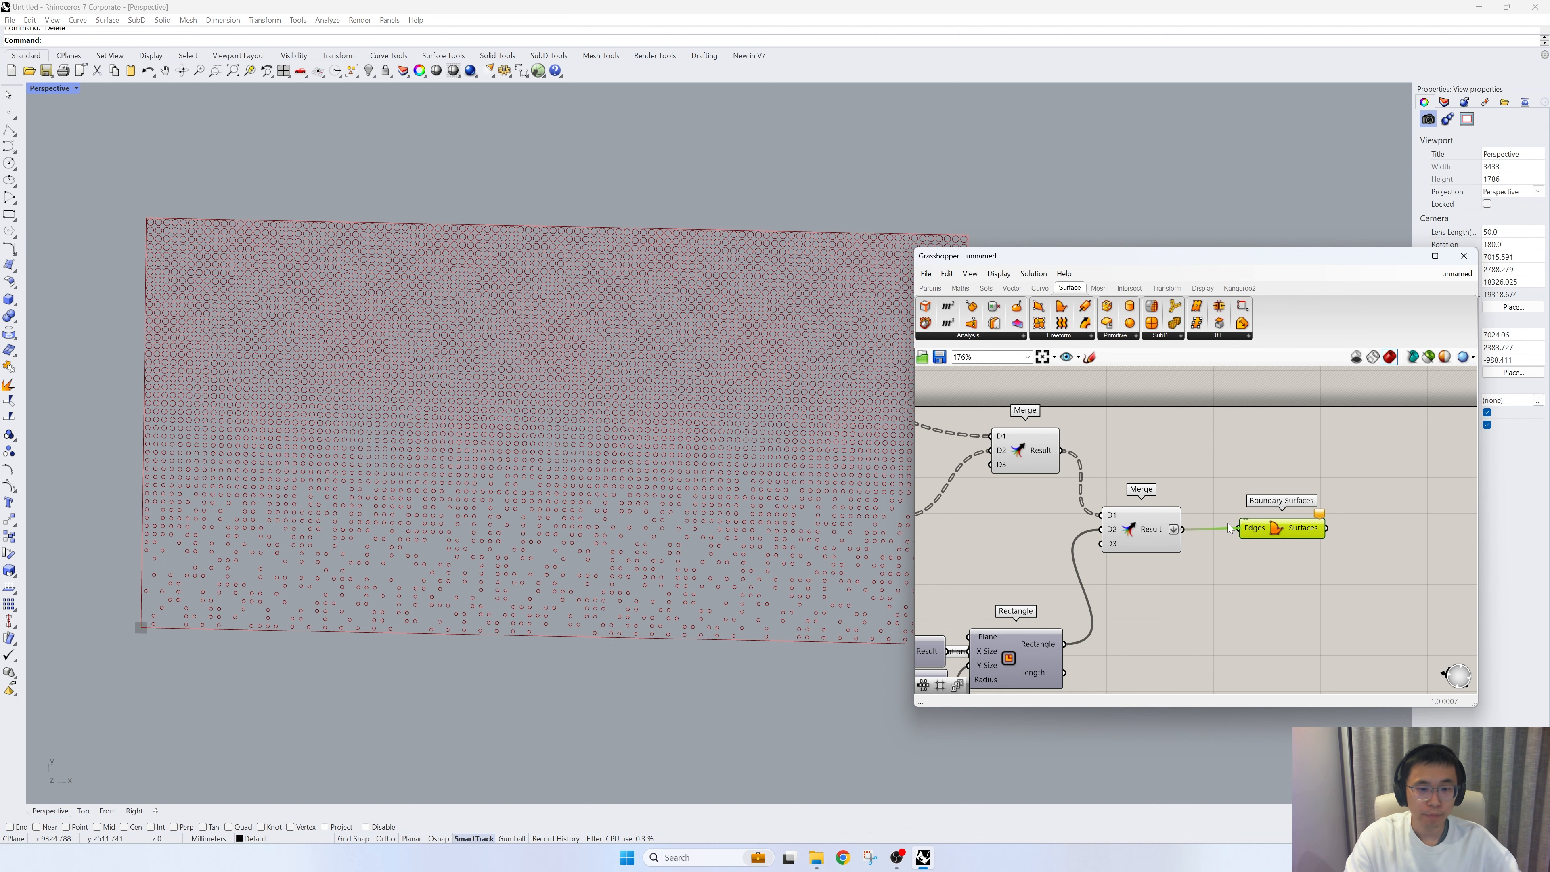
pyautogui.moveTo(1228, 523); pyautogui.dragTo(1234, 527)
pyautogui.scroll(-3, 467, 415)
pyautogui.moveTo(467, 415); pyautogui.dragTo(541, 408, button='right')
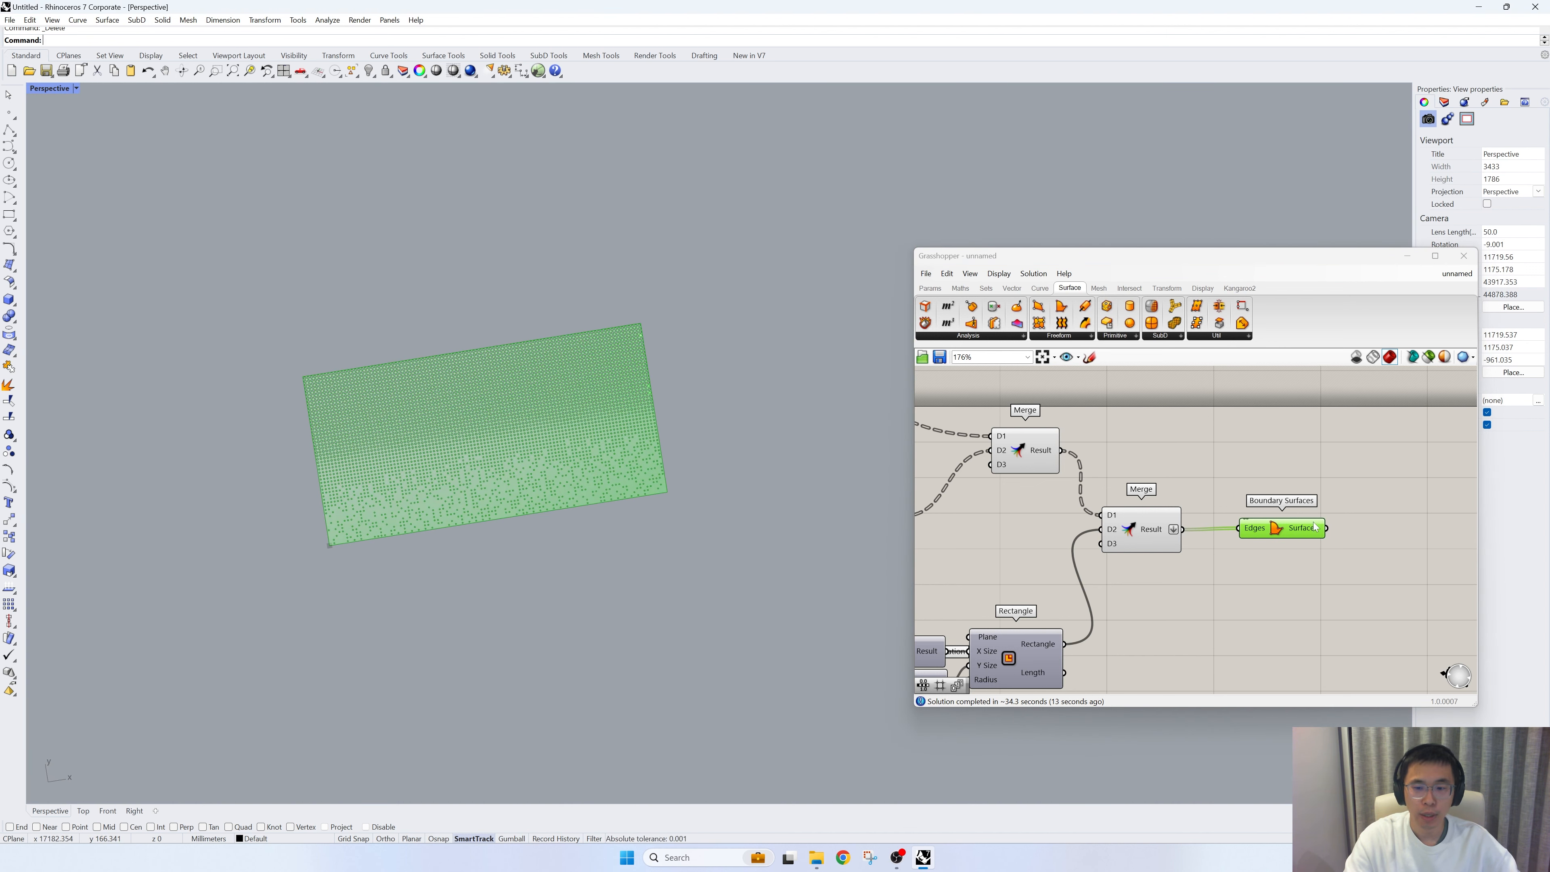
# Bake the Boundary Surfaces output into the Rhino document
pyautogui.moveTo(1302, 529); pyautogui.dragTo(1295, 530)
pyautogui.rightClick(1295, 530)
pyautogui.click(1333, 555)
pyautogui.click(1334, 632)
pyautogui.click(1342, 670)
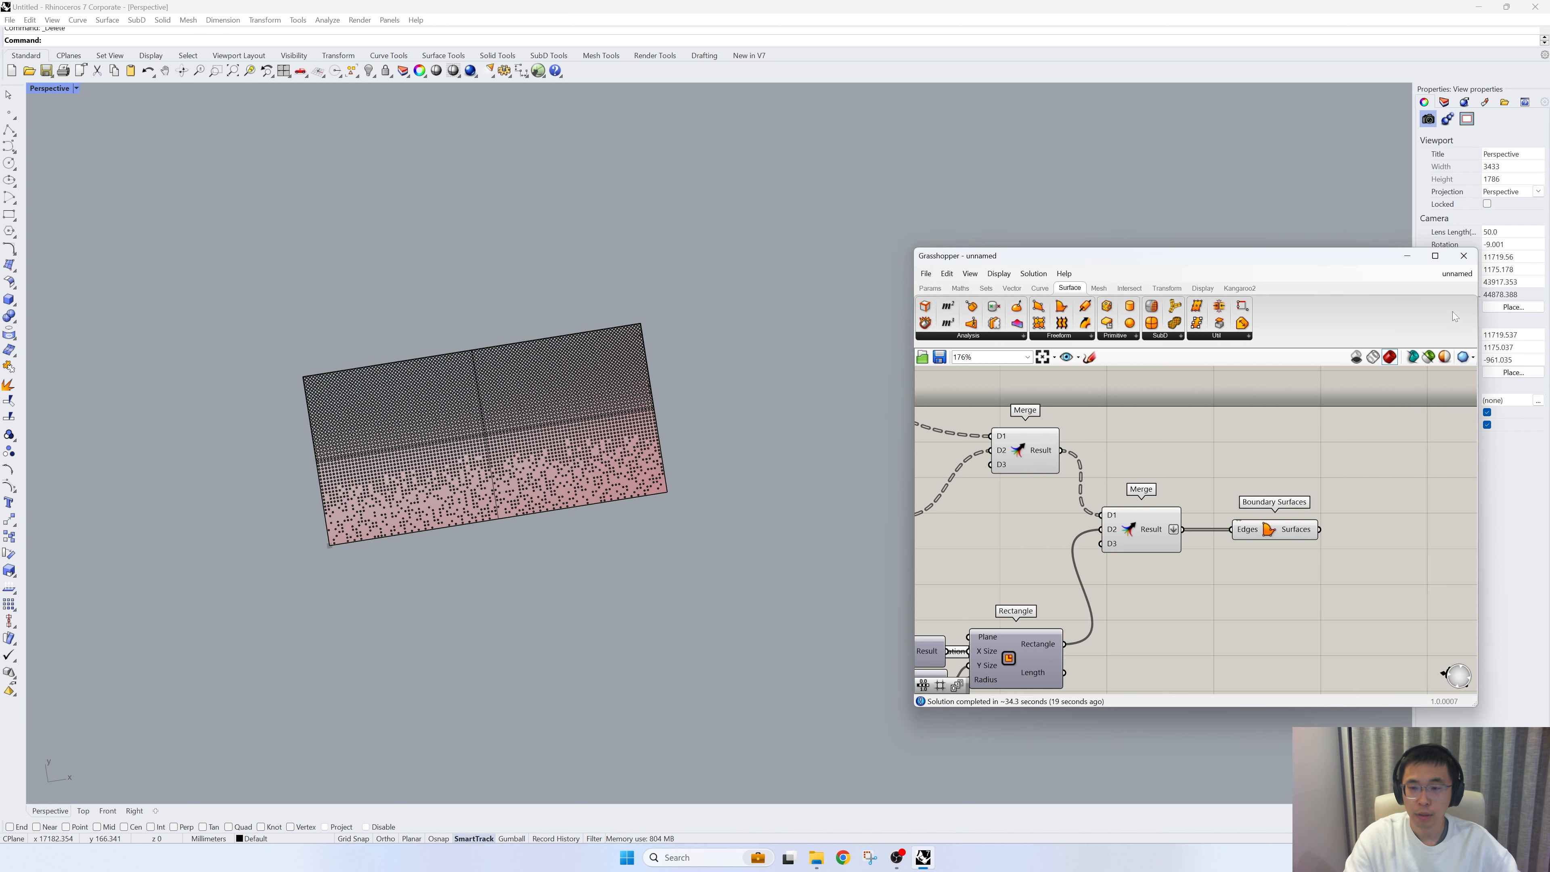
# Close the Grasshopper window and switch the Perspective viewport to Rendered display mode
pyautogui.click(1463, 255)
pyautogui.click(75, 88)
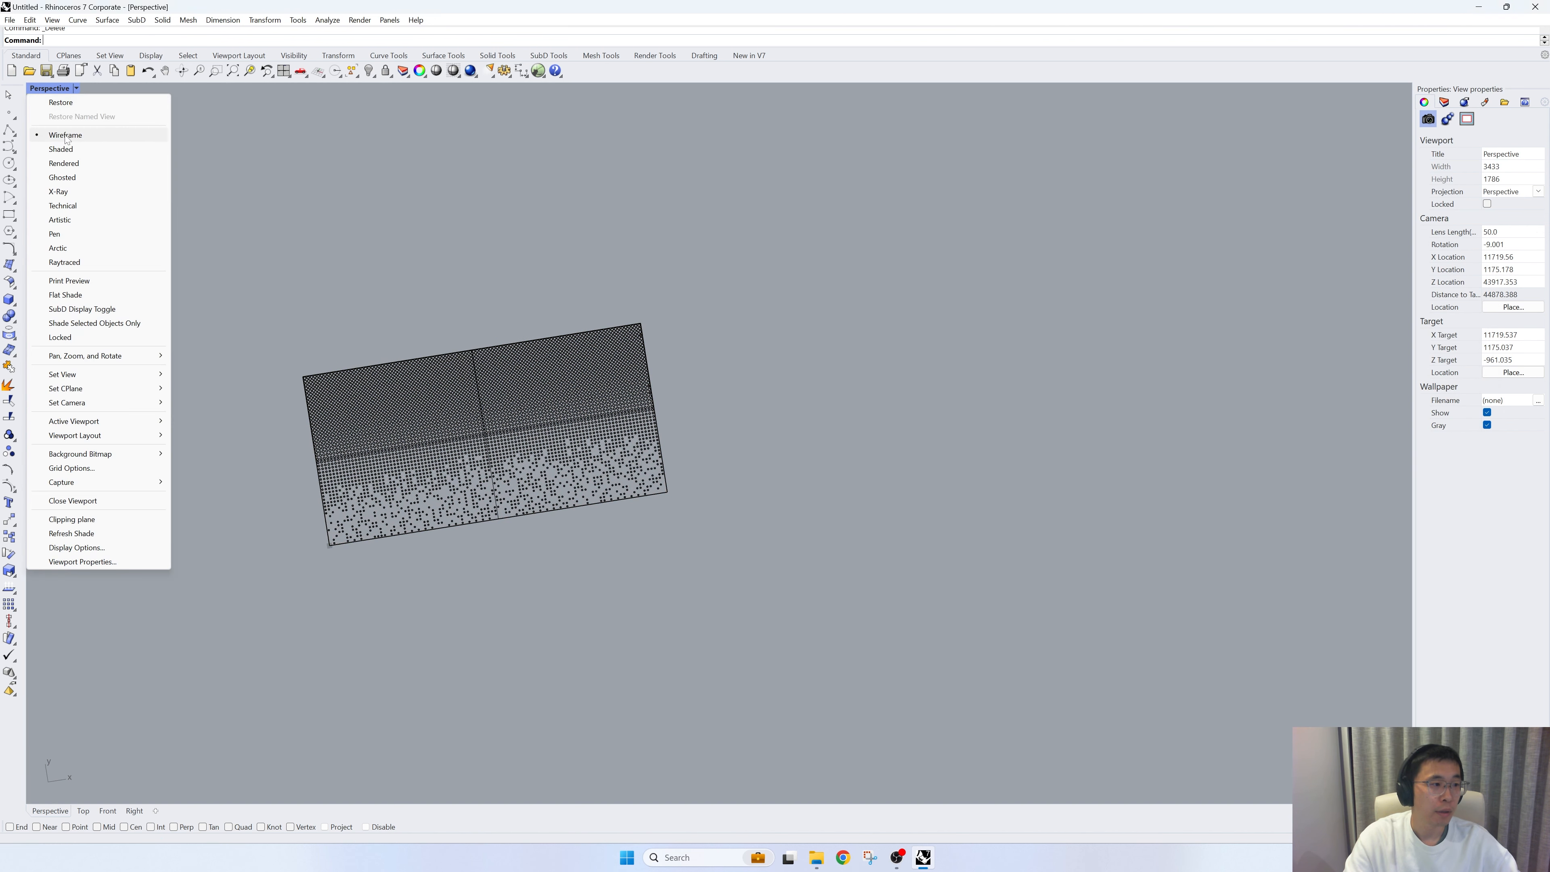
pyautogui.click(63, 163)
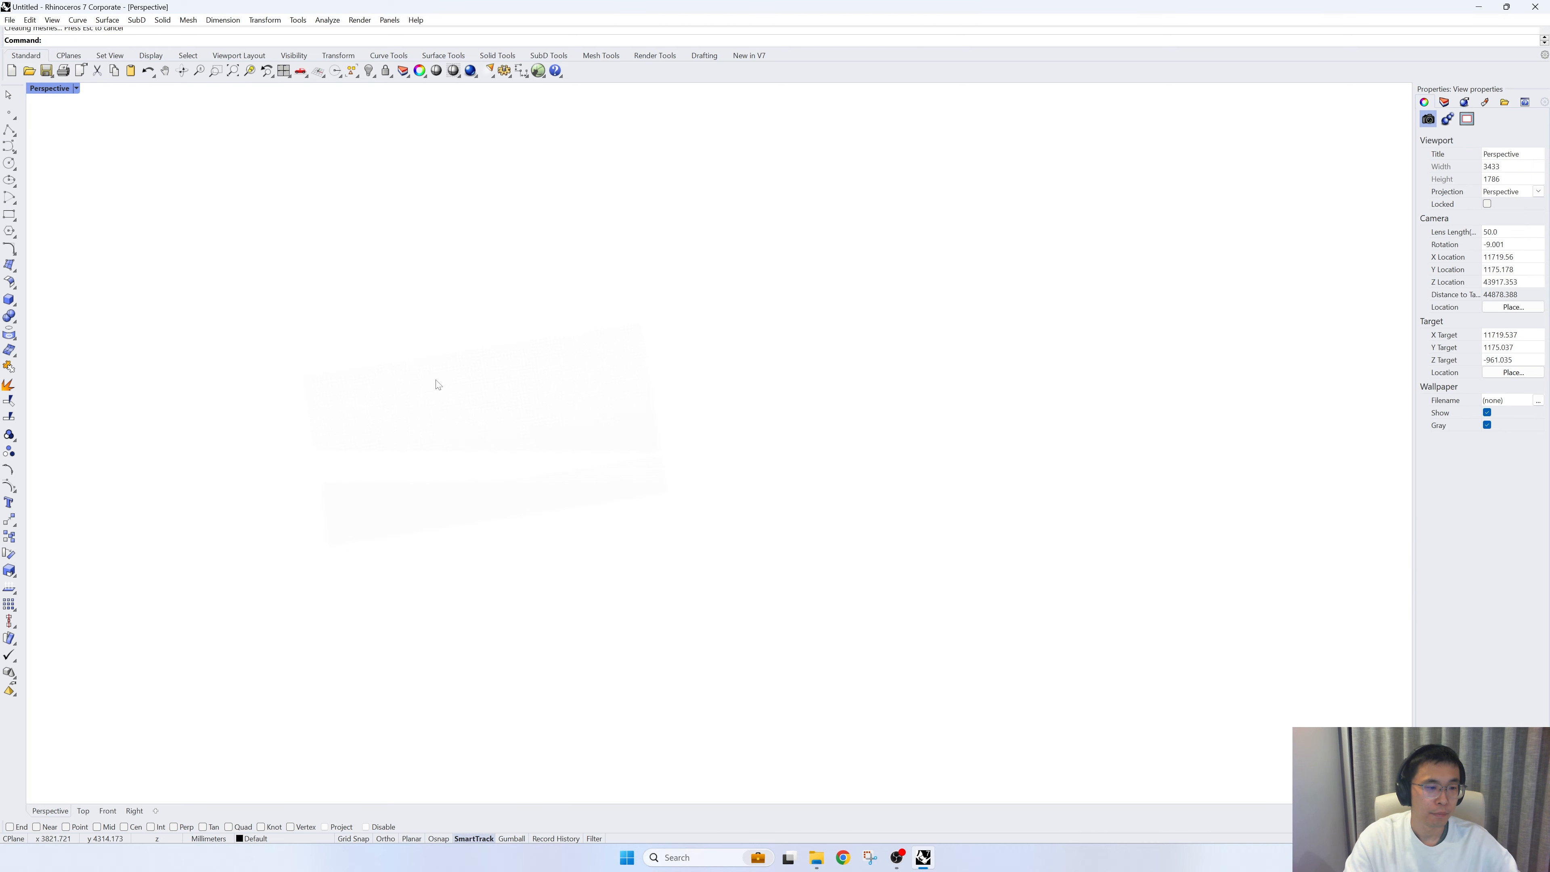
pyautogui.scroll(-10, 610, 354)
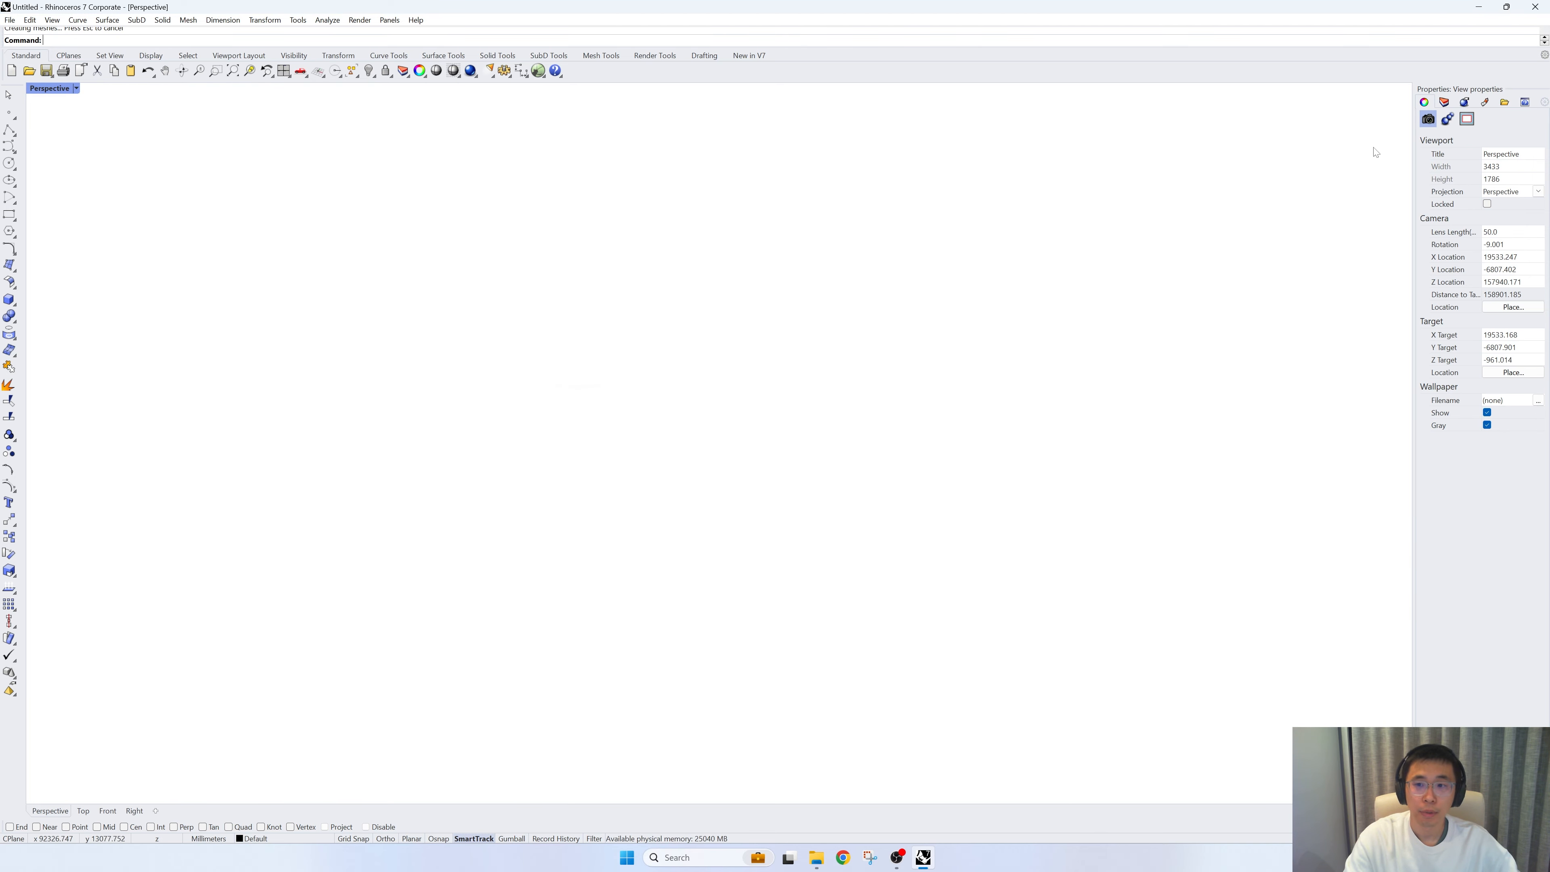
# Assign a Plaster material with a muted grey-teal color to the Default layer
pyautogui.click(1449, 103)
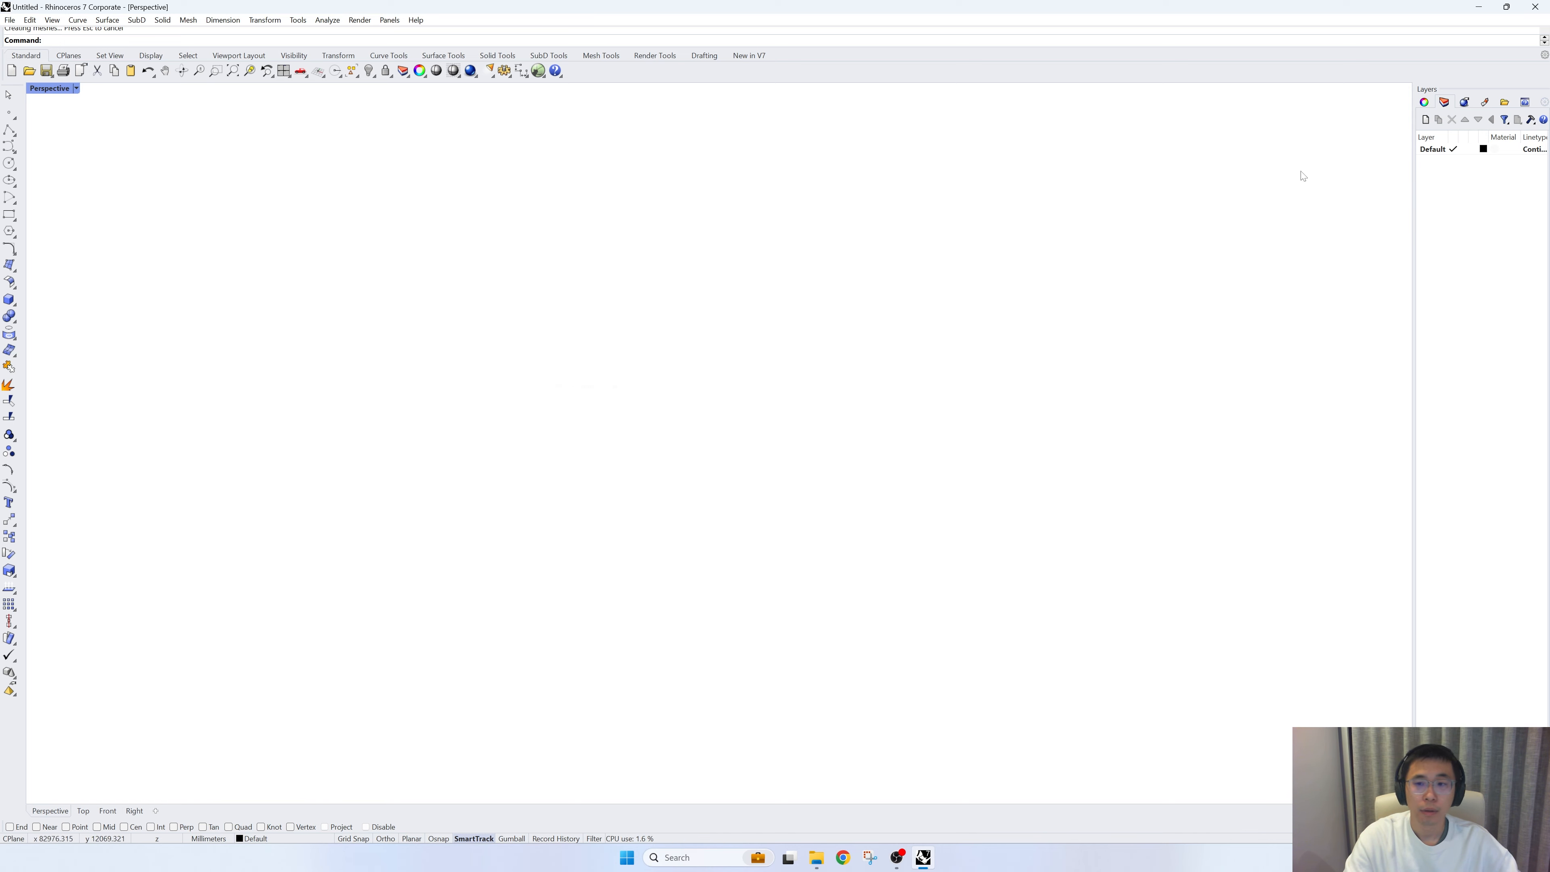
pyautogui.click(1495, 150)
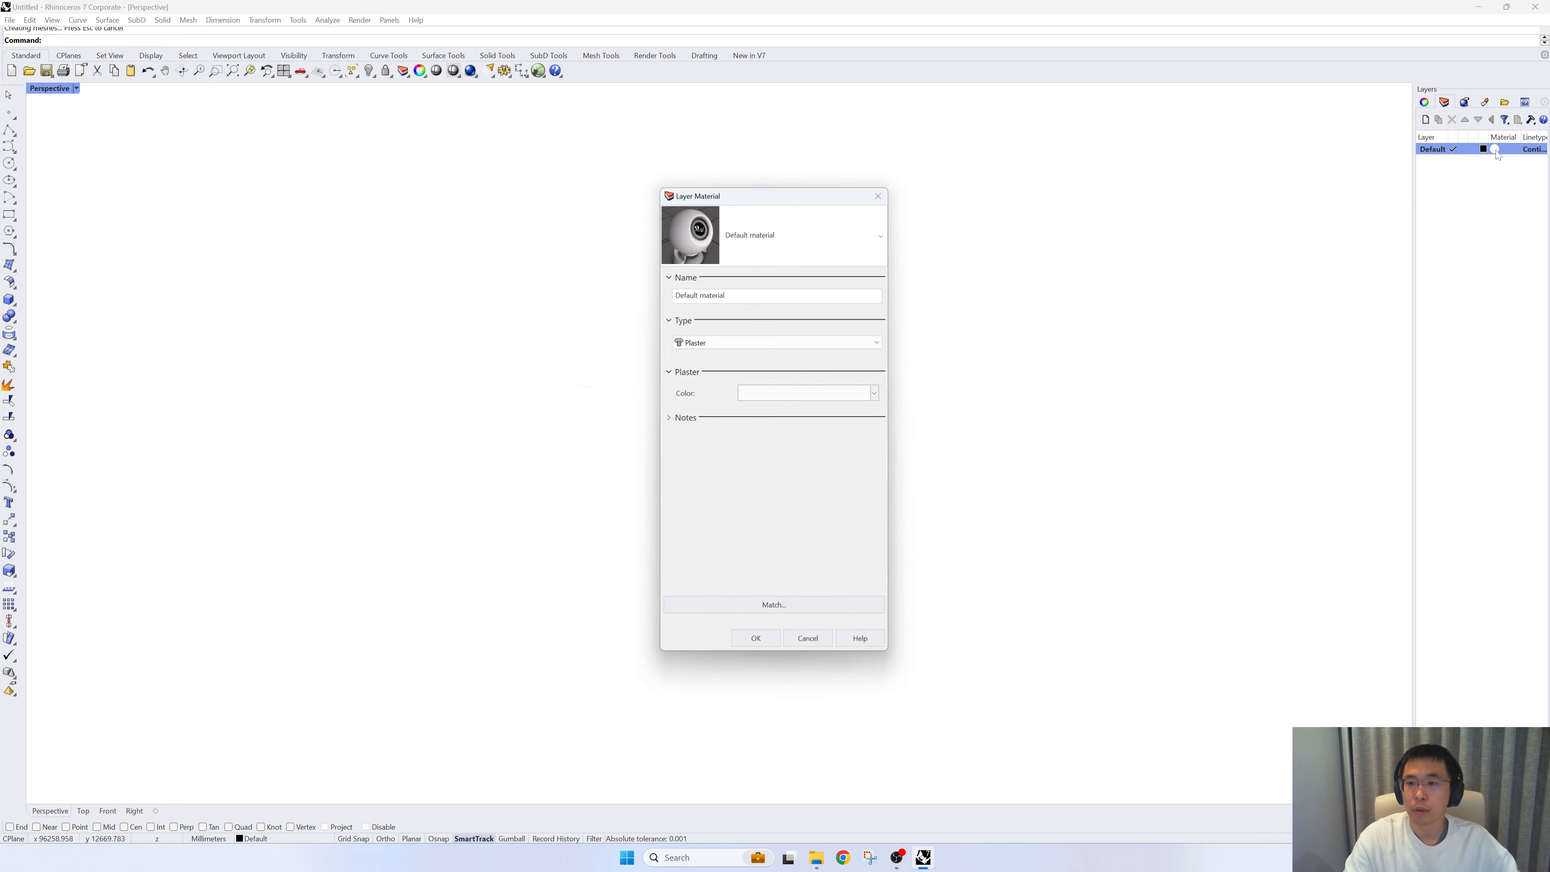
pyautogui.click(787, 245)
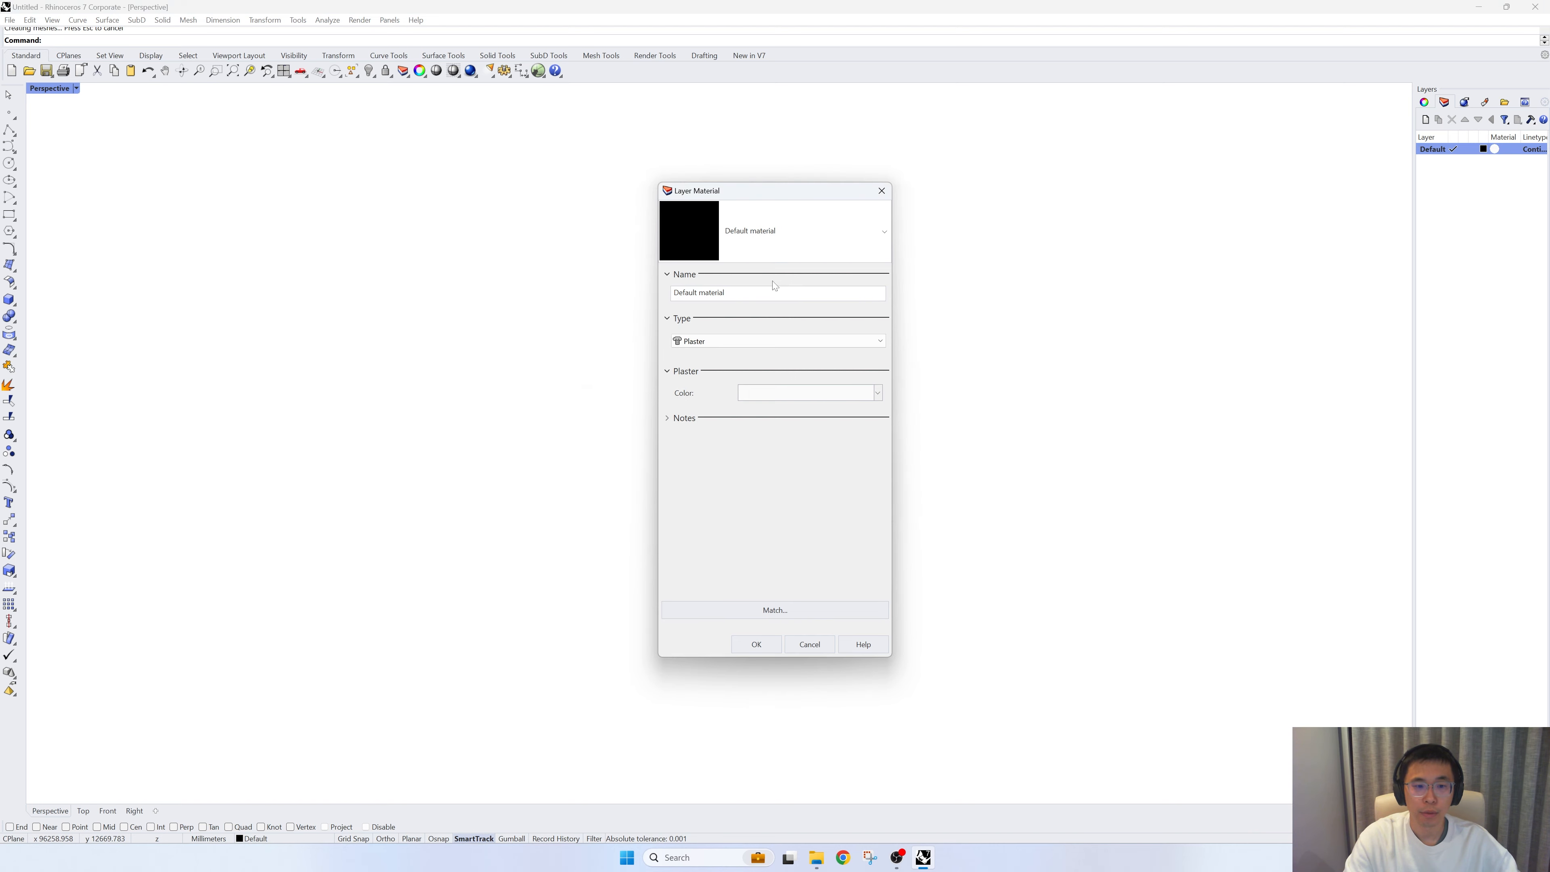
pyautogui.click(877, 394)
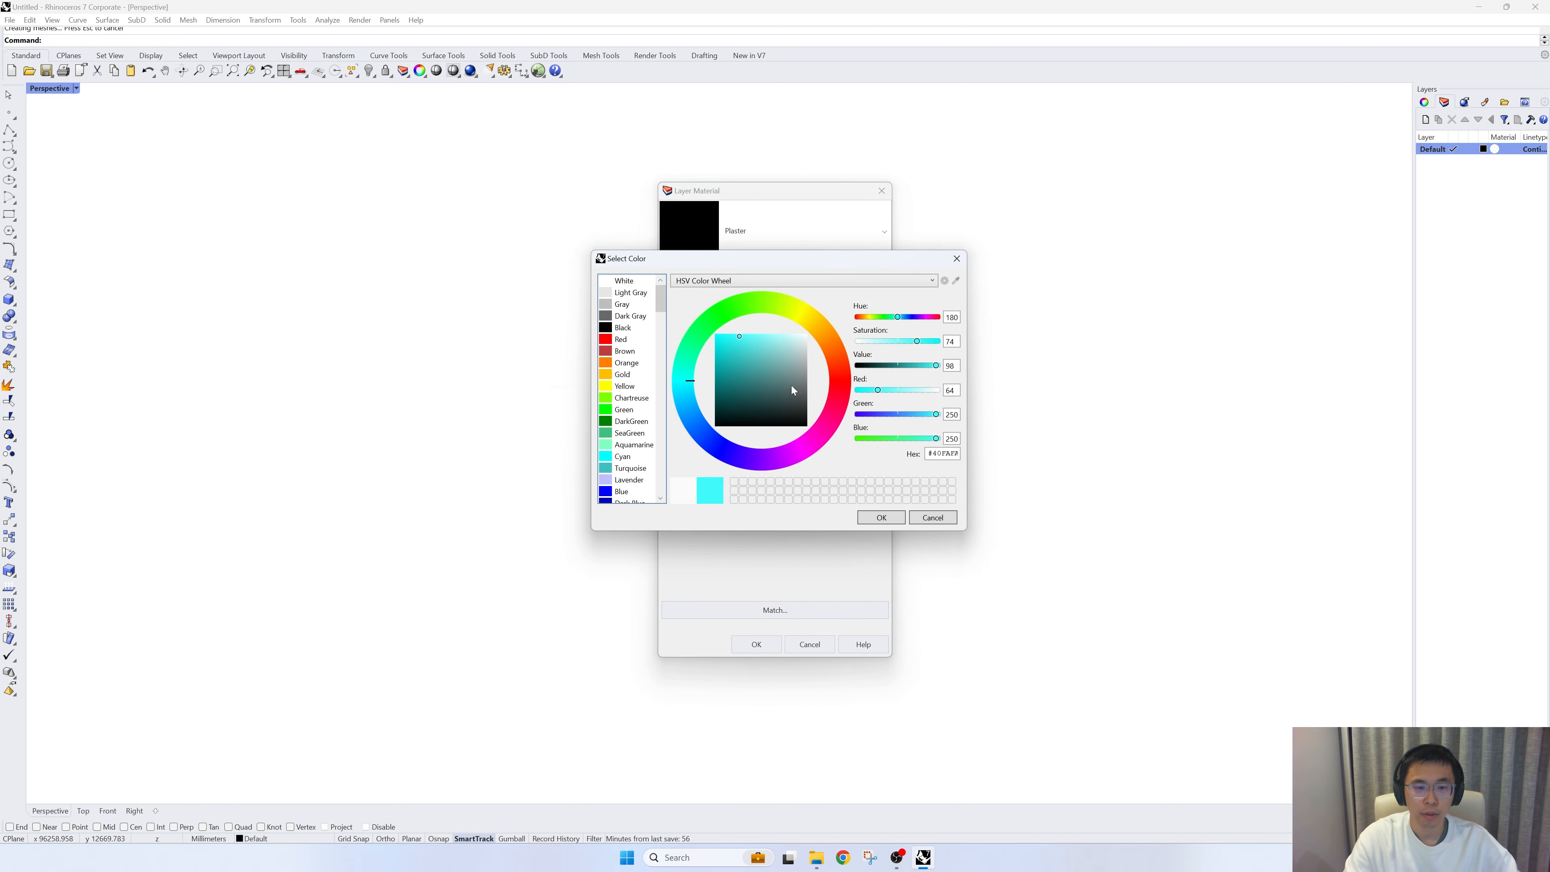
pyautogui.moveTo(791, 385); pyautogui.dragTo(795, 358)
pyautogui.click(899, 518)
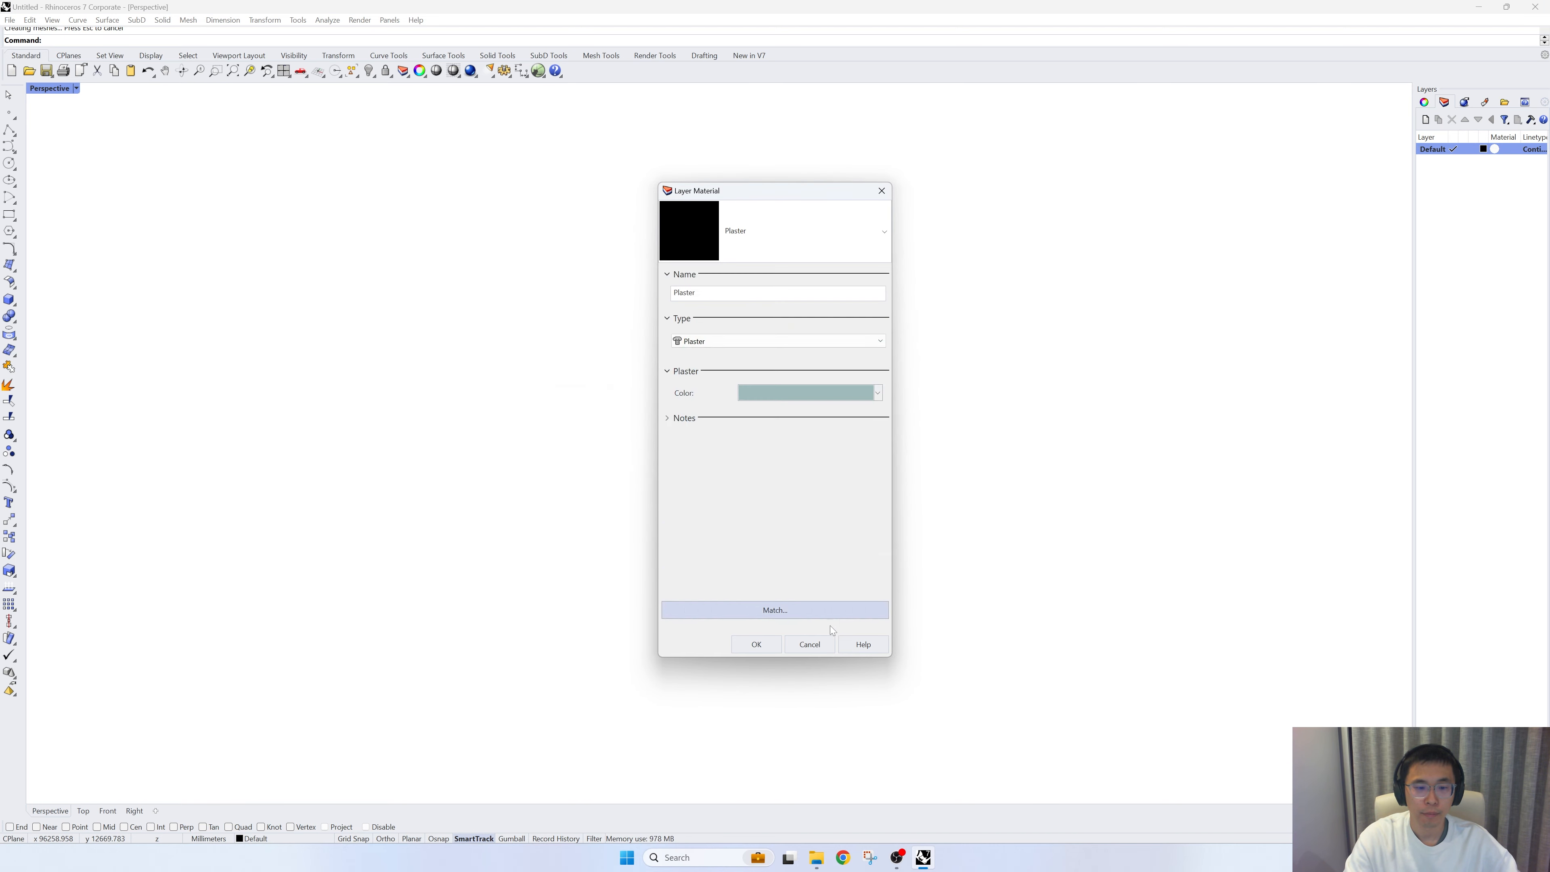
pyautogui.click(760, 645)
pyautogui.scroll(8, 541, 396)
pyautogui.moveTo(606, 398); pyautogui.dragTo(543, 438, button='right')
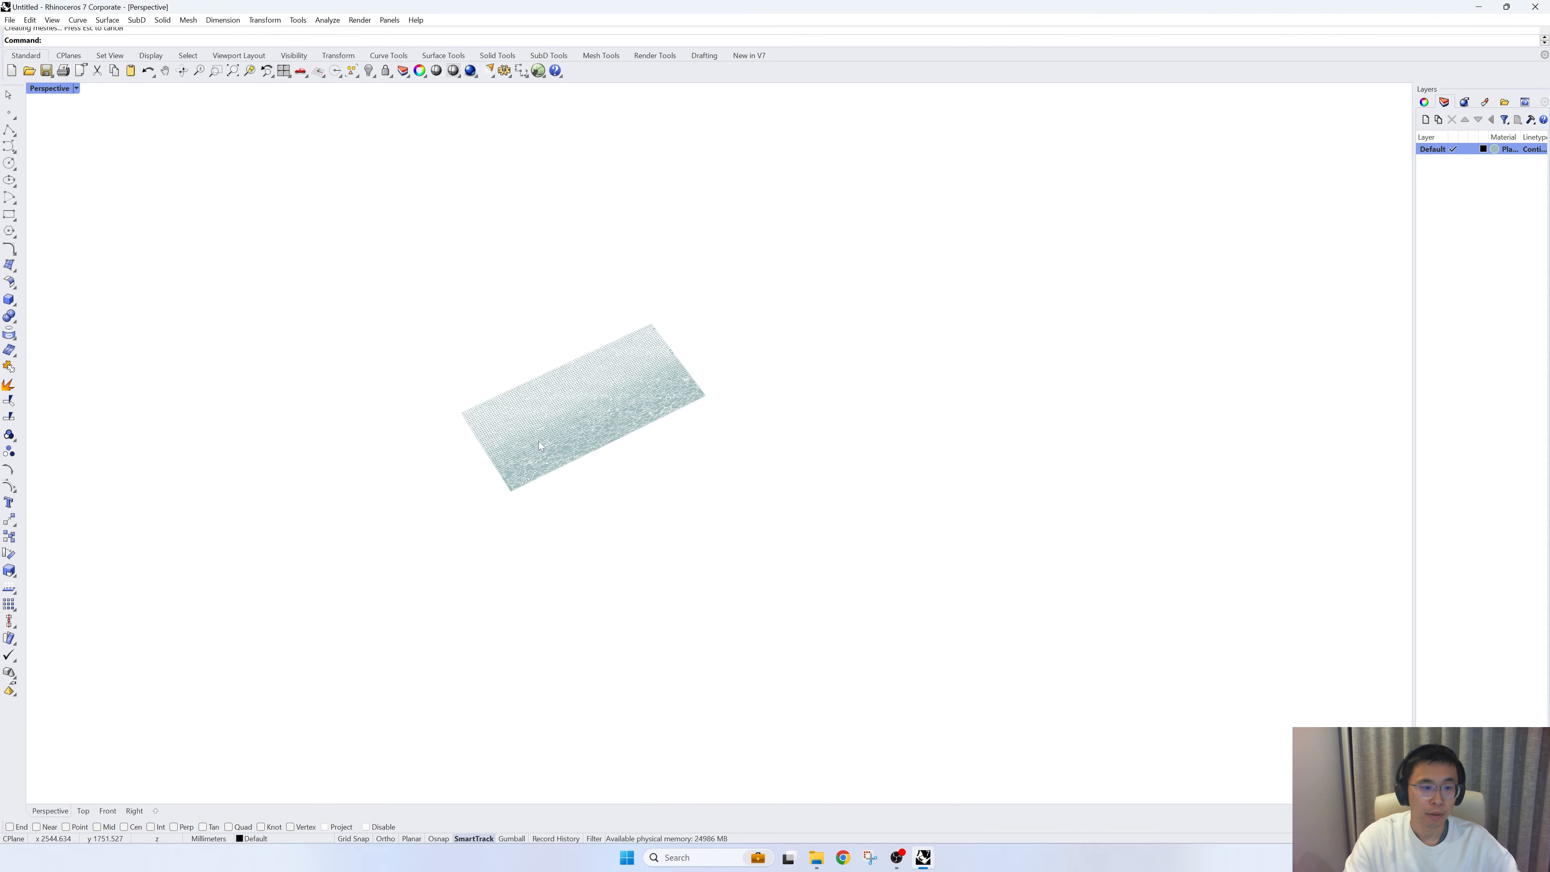
pyautogui.scroll(5, 545, 441)
# Rotate the baked perforated surface 90 degrees about the origin end of its edge in the Right view, standing it upright
pyautogui.doubleClick(53, 88)
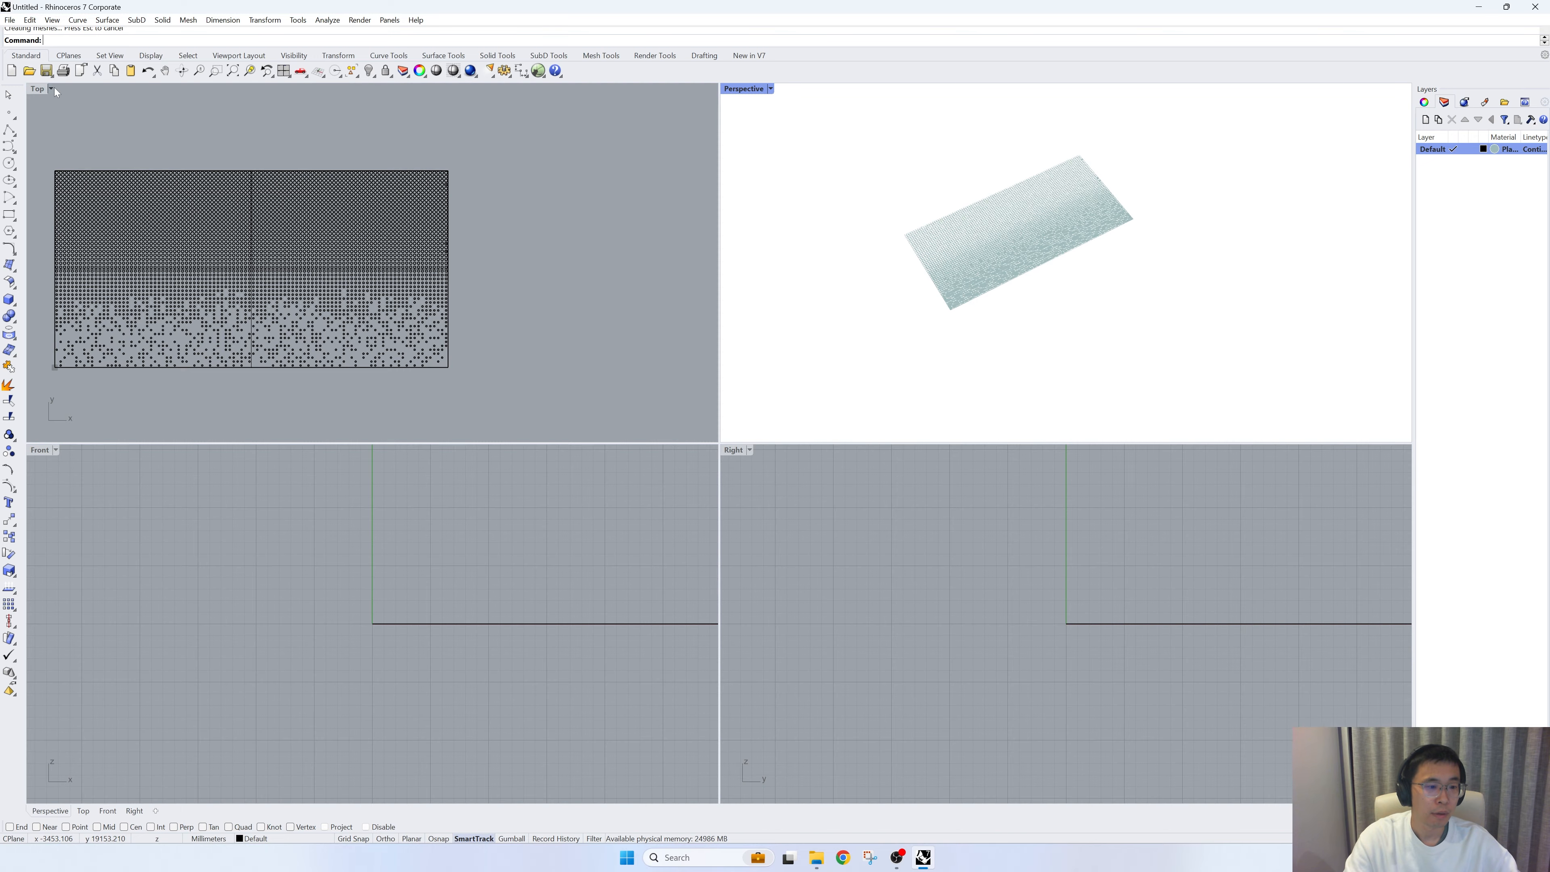
pyautogui.moveTo(525, 356); pyautogui.dragTo(450, 305)
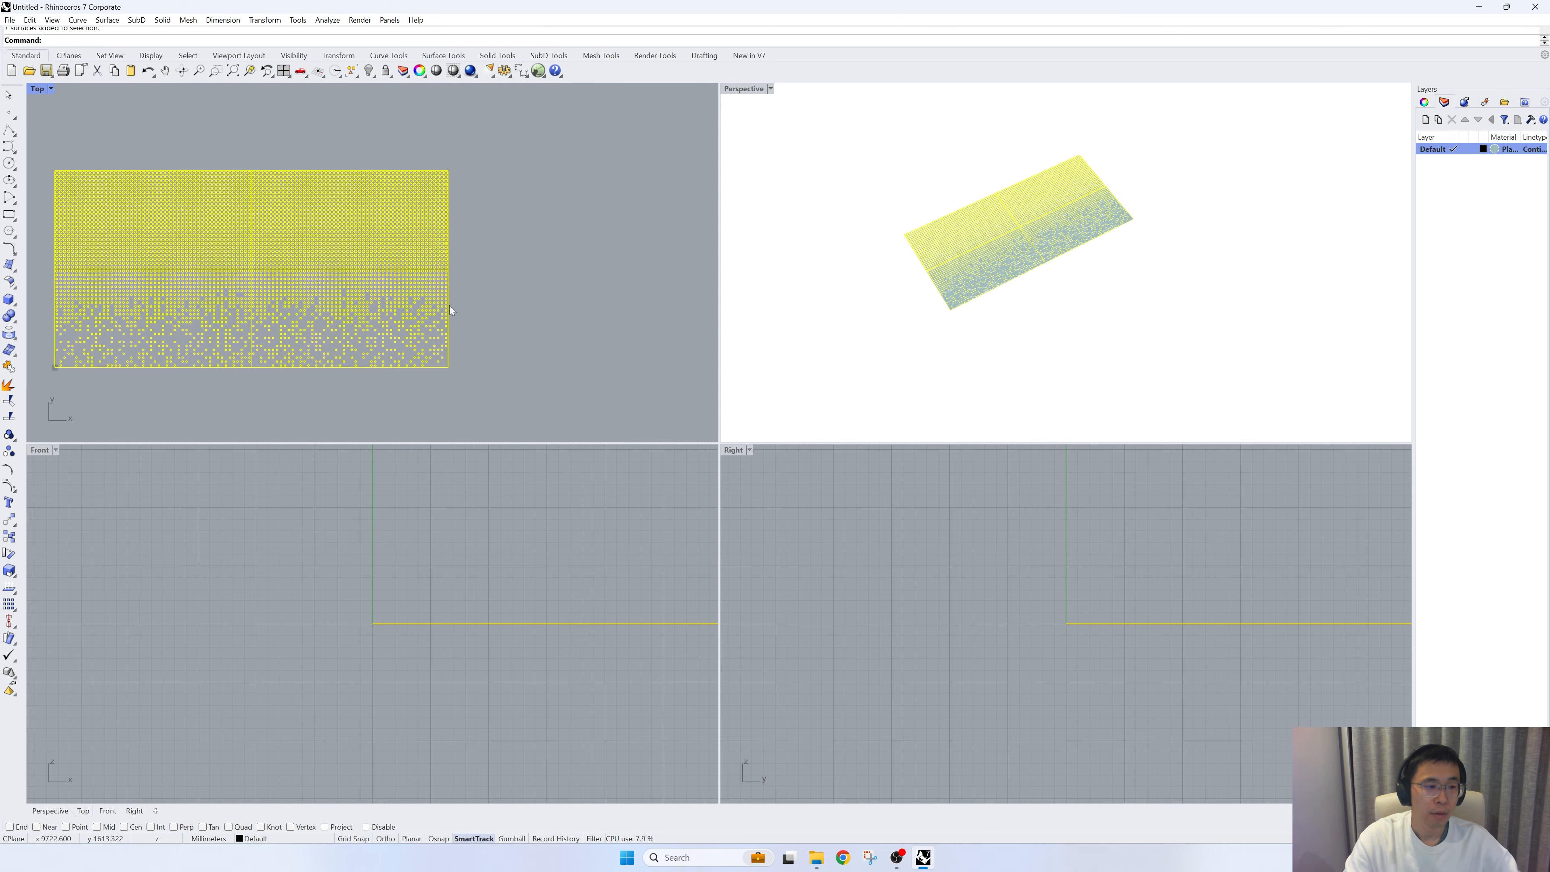
pyautogui.scroll(-5, 376, 673)
pyautogui.scroll(-5, 823, 623)
pyautogui.scroll(-4, 877, 644)
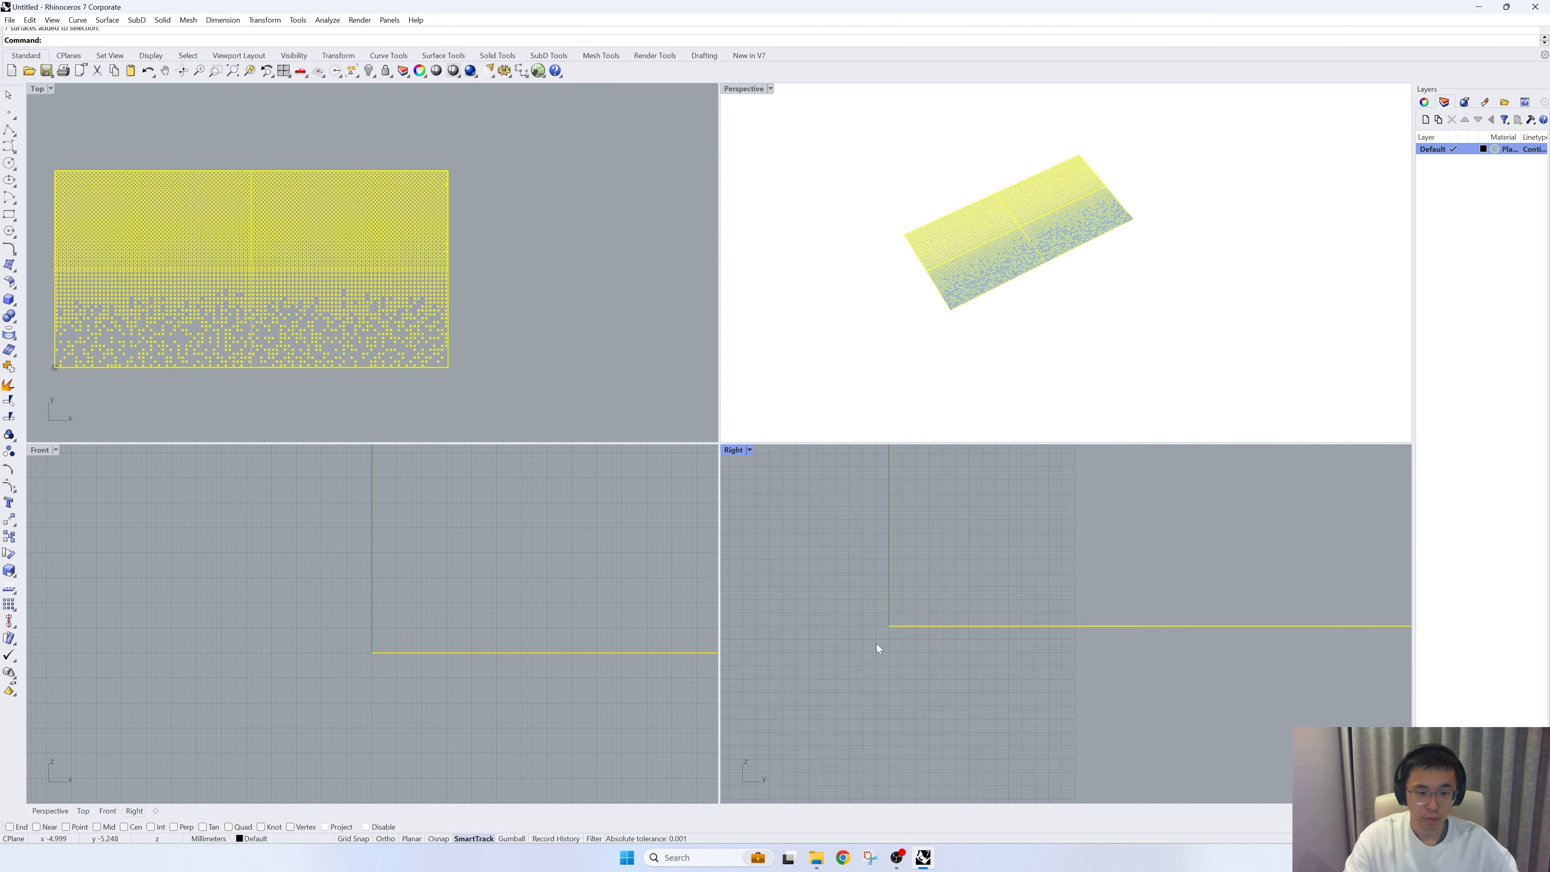
pyautogui.write('Rotate')
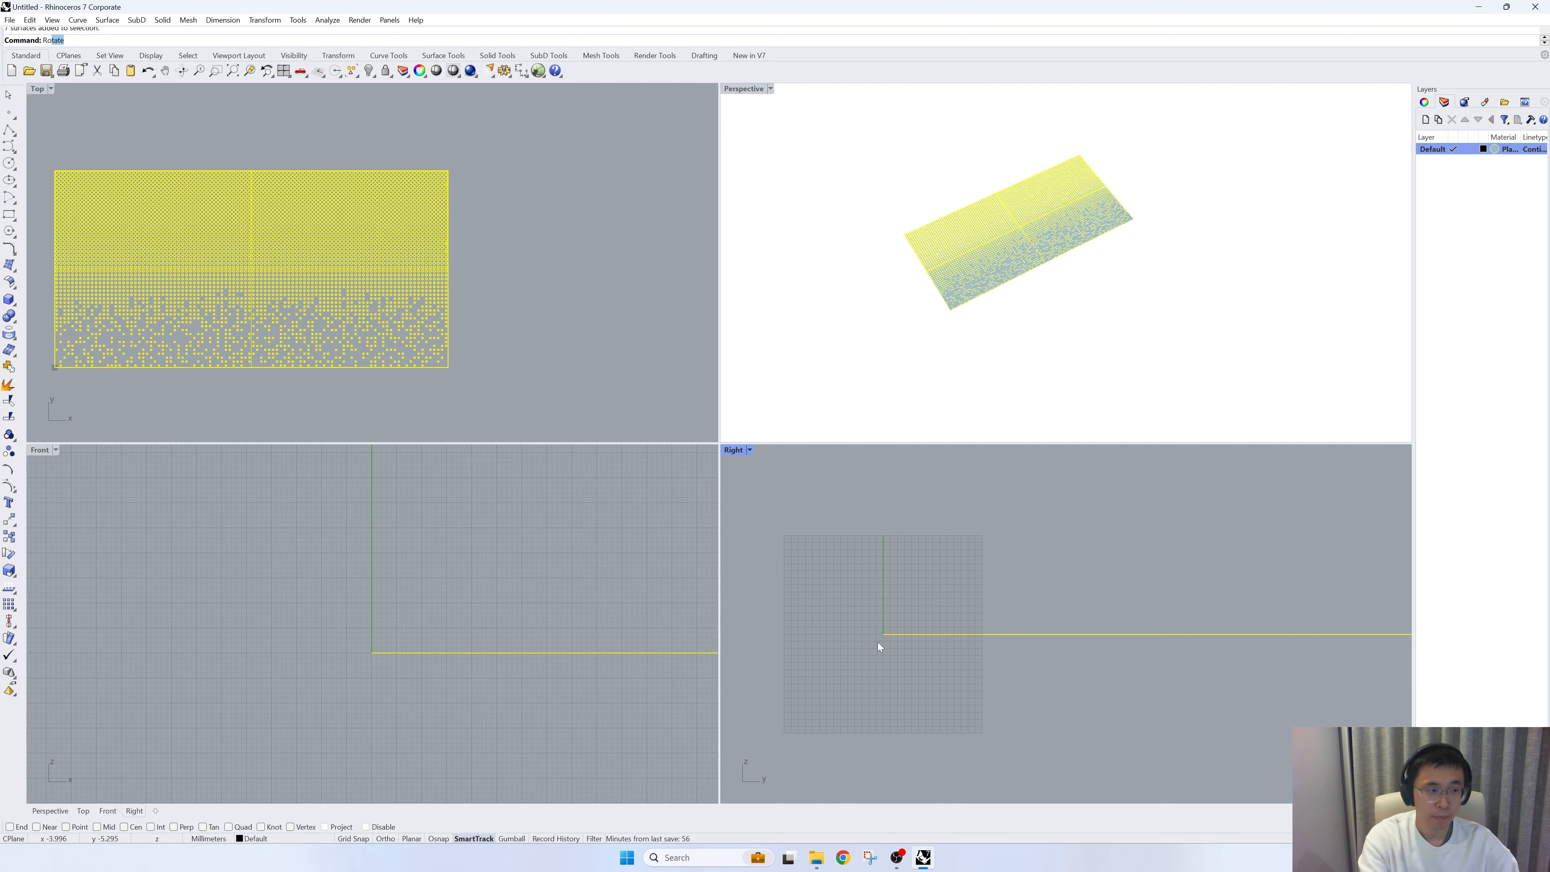
pyautogui.press('Return')
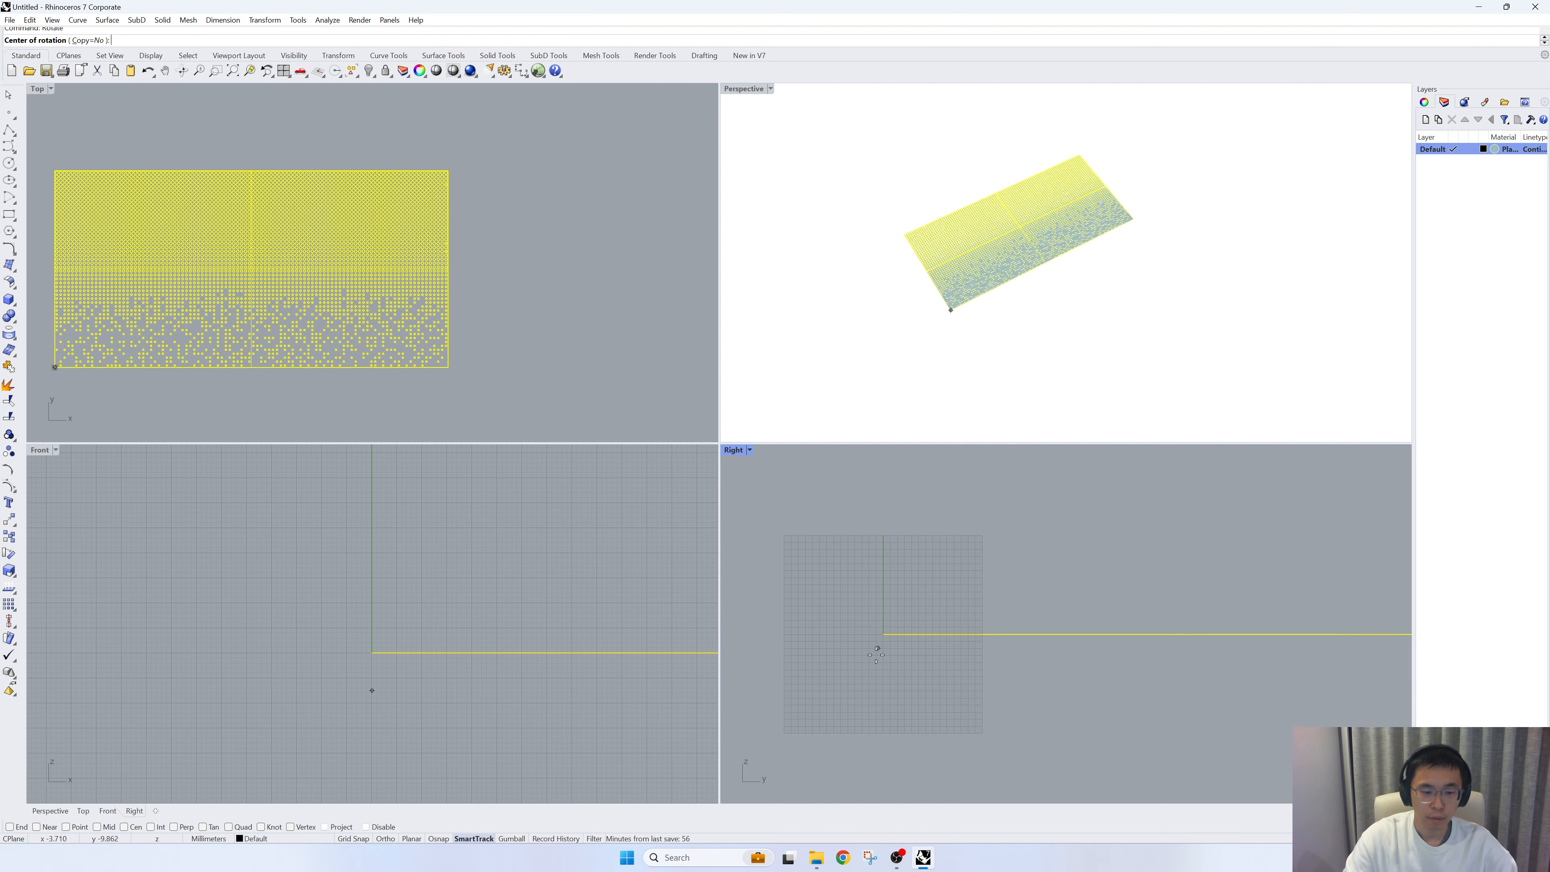
pyautogui.click(883, 636)
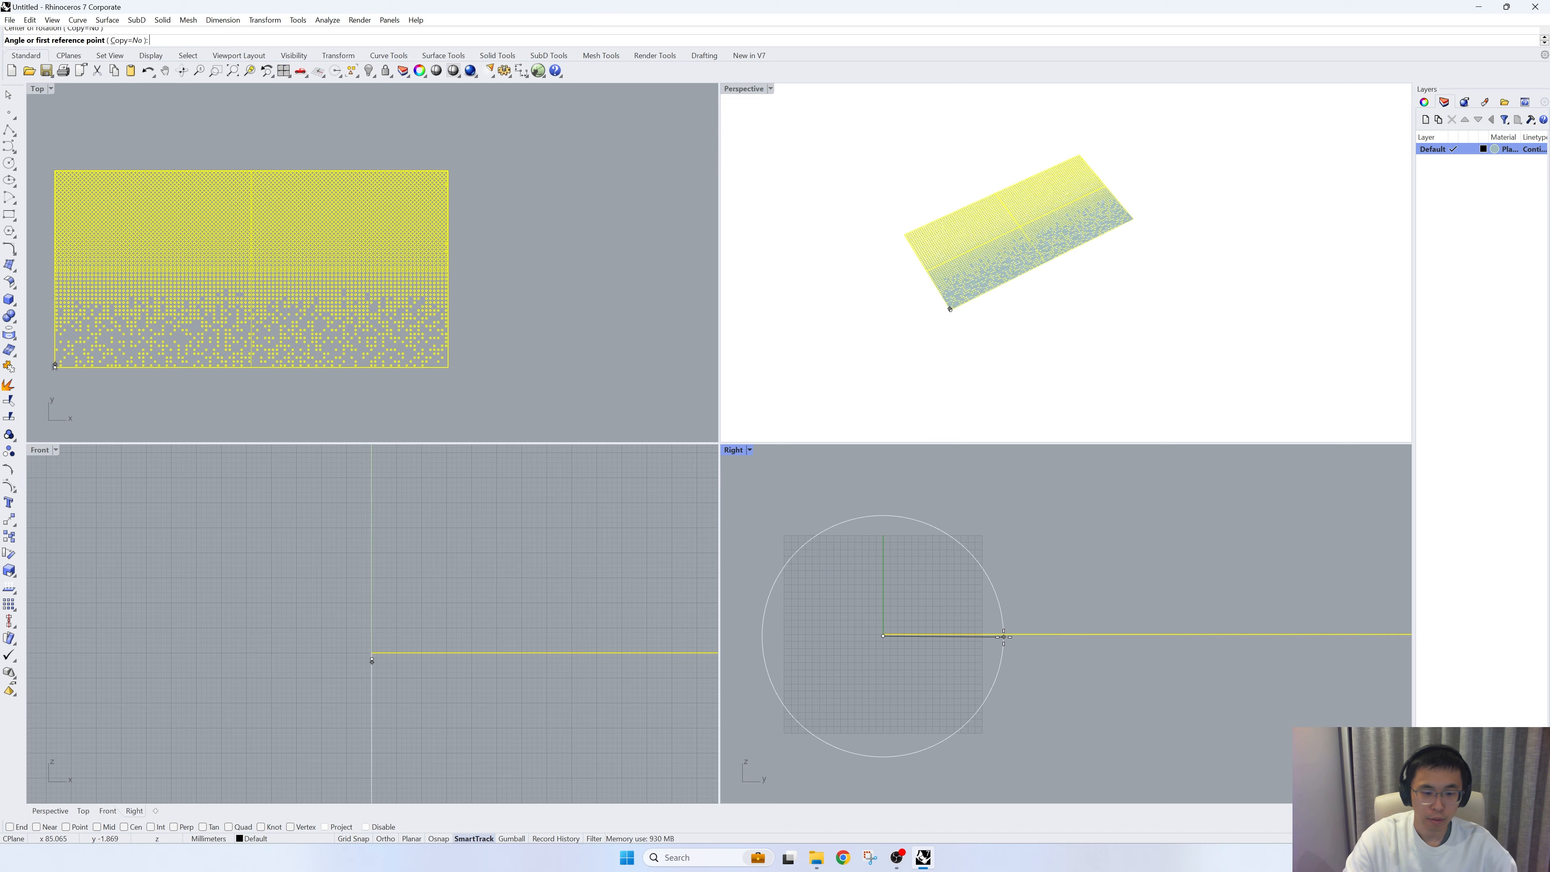
pyautogui.click(1003, 636)
pyautogui.write('90')
pyautogui.press('Return')
# Maximize the Perspective viewport and examine the upright perforated panel from the front and at an angle
pyautogui.click(1069, 340)
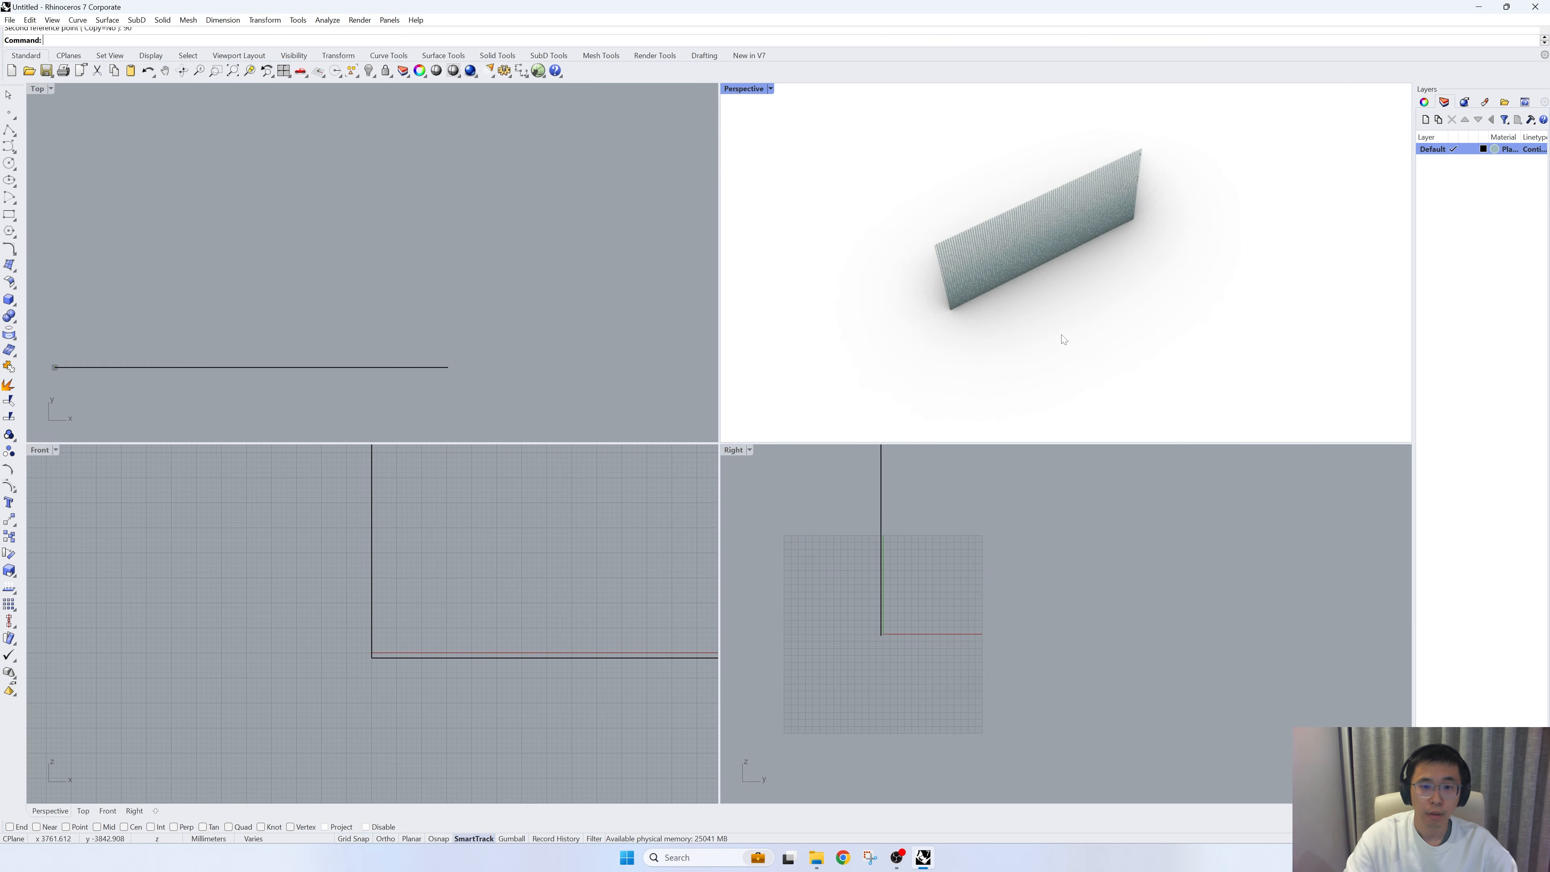
pyautogui.doubleClick(731, 94)
pyautogui.moveTo(813, 258); pyautogui.dragTo(822, 180, button='right')
pyautogui.scroll(4, 532, 324)
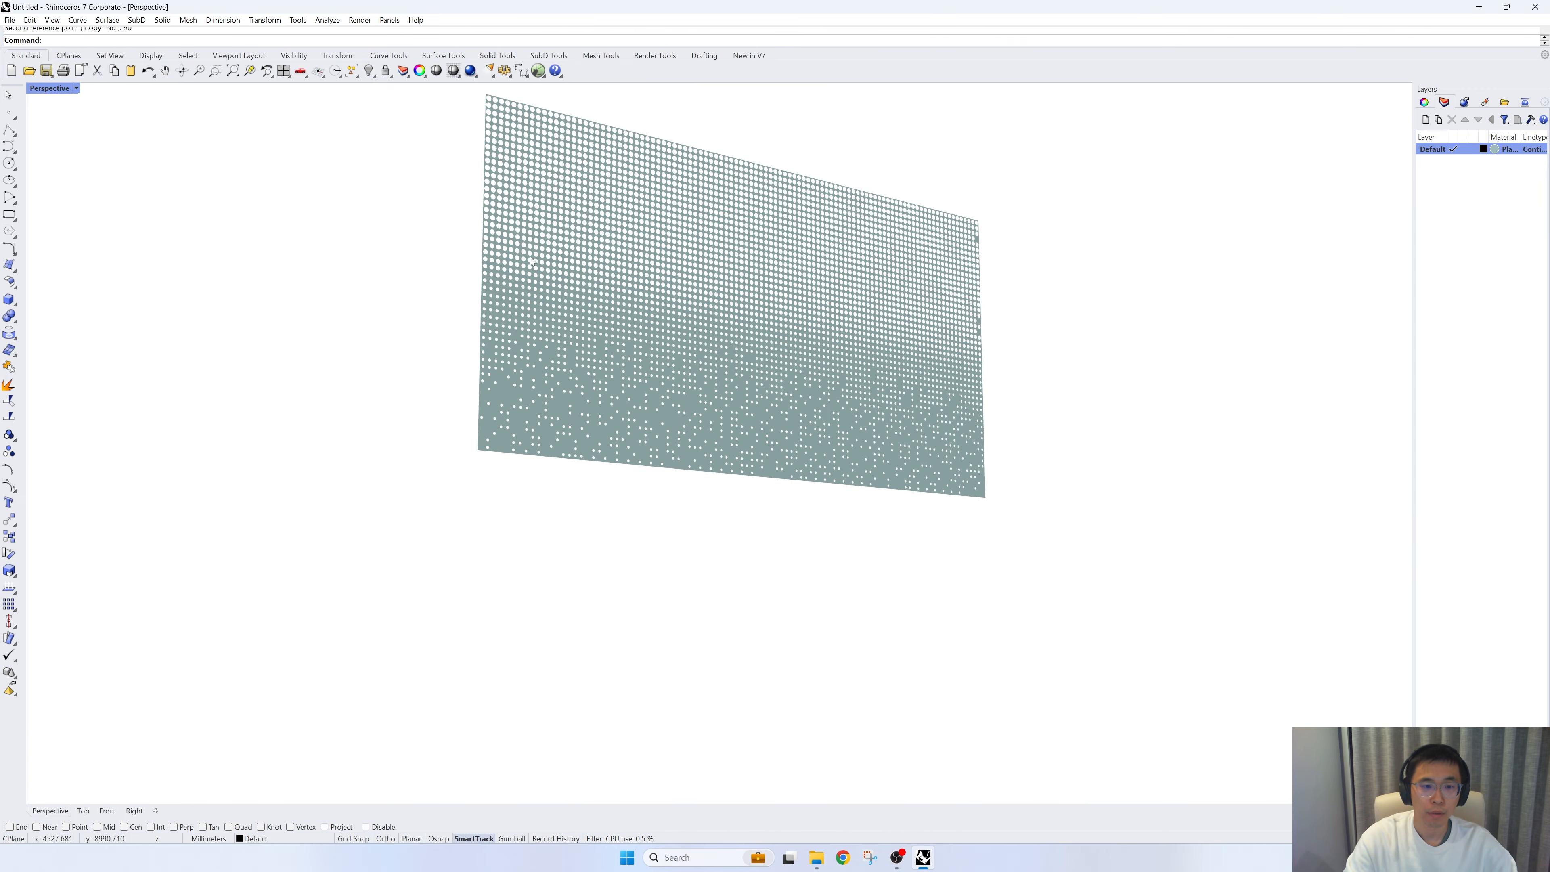
pyautogui.moveTo(658, 291); pyautogui.dragTo(701, 336, button='right')
pyautogui.scroll(2, 658, 352)
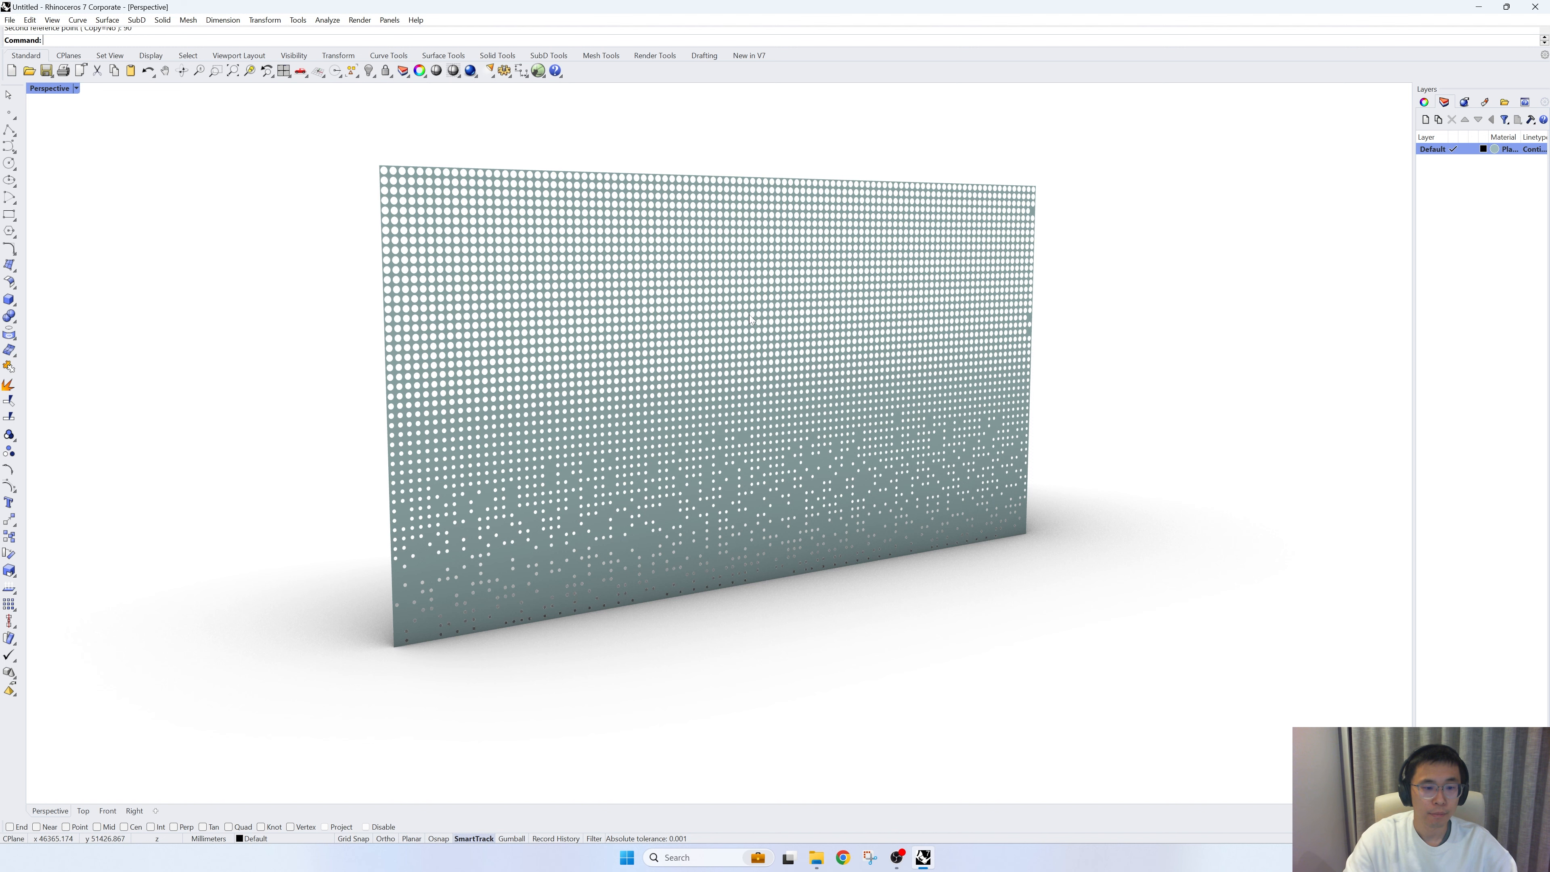